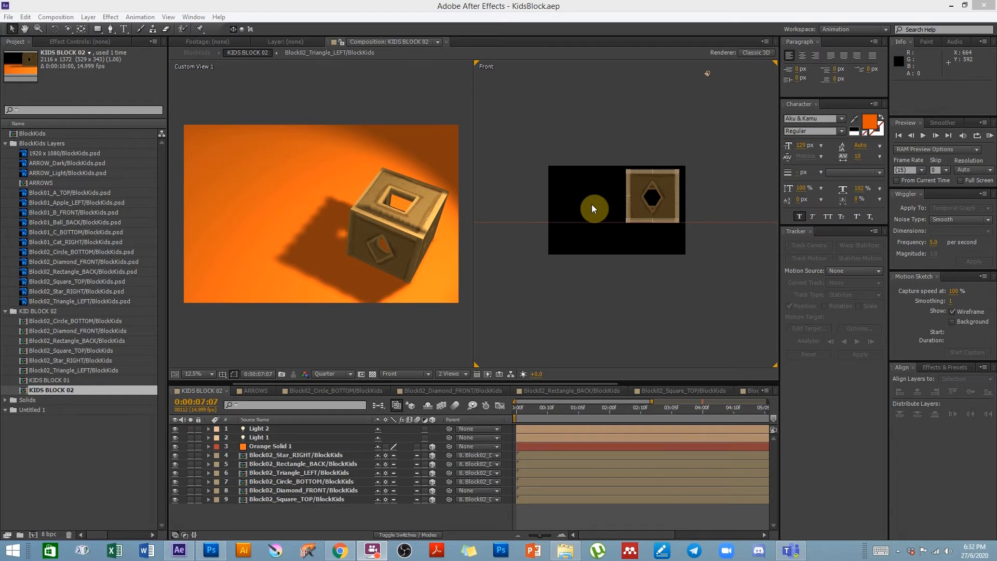
Open the KIDS BLOCK 01 and ARROWS compositions and examine each model from a different angle in the custom view
click(426, 236)
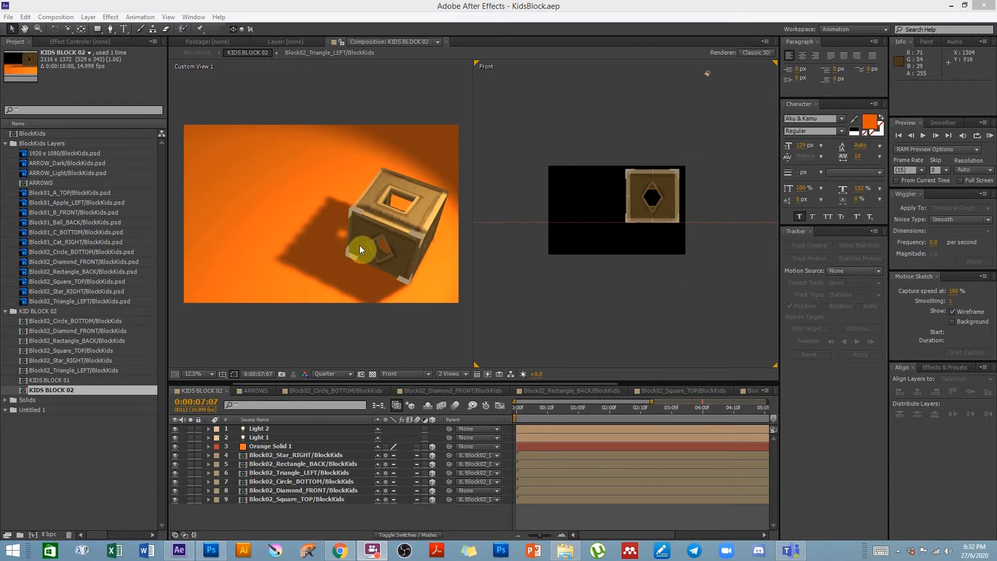
double_click(72, 381)
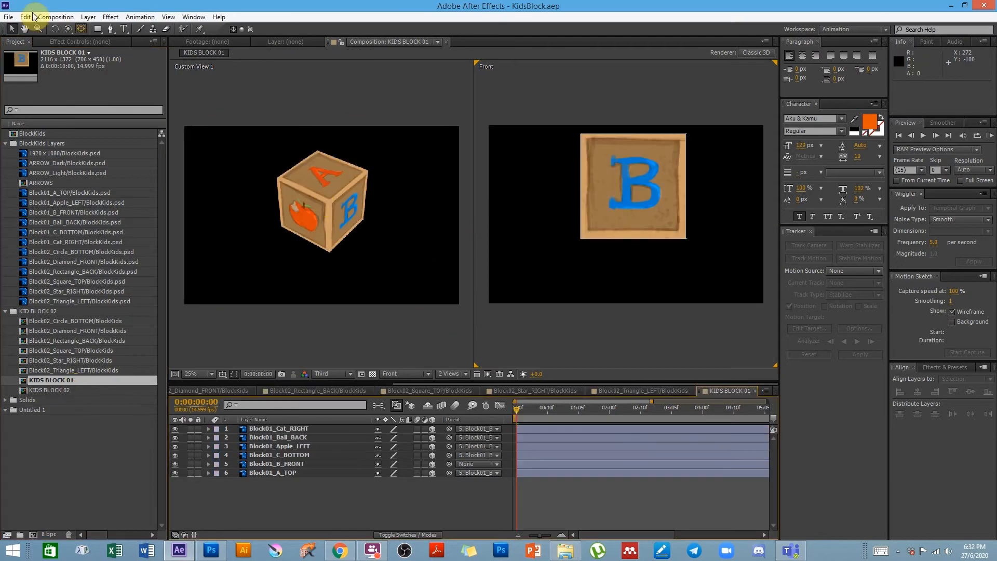
click(68, 30)
mouse_move(329, 254)
mouse_down()
mouse_move(341, 178)
mouse_move(343, 226)
mouse_move(326, 247)
mouse_move(340, 266)
mouse_move(312, 248)
mouse_move(354, 251)
mouse_move(330, 252)
mouse_up()
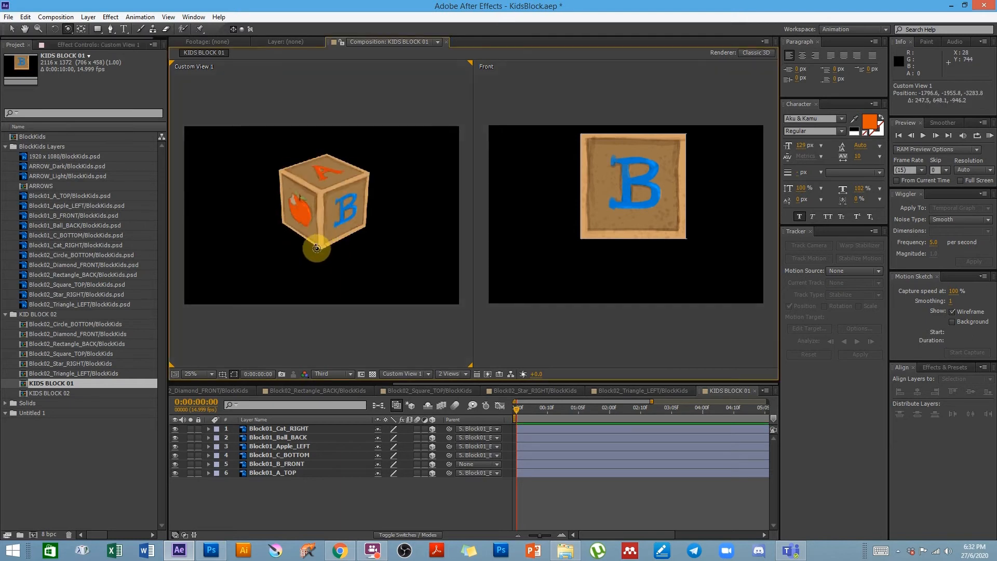
click(53, 185)
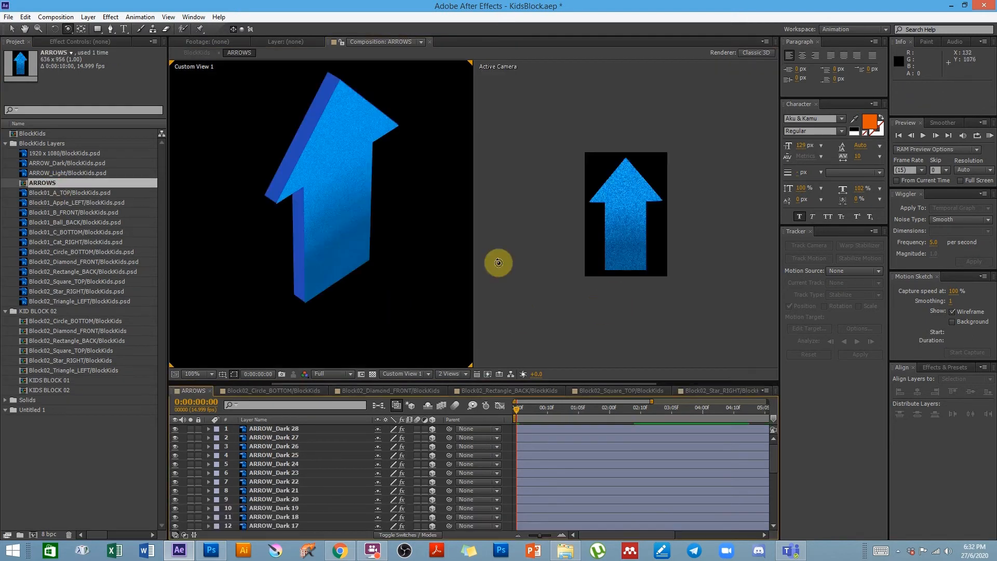
drag(384, 240, 401, 221)
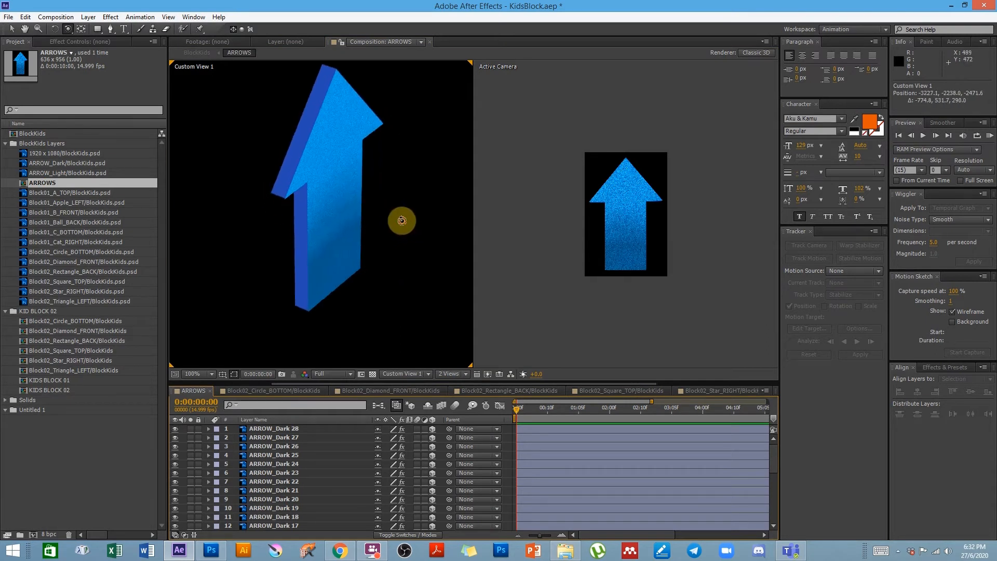
Compare the KIDS BLOCK 02 composition with the KIDS BLOCK 01 composition, ending on KIDS BLOCK 02
click(37, 393)
double_click(37, 392)
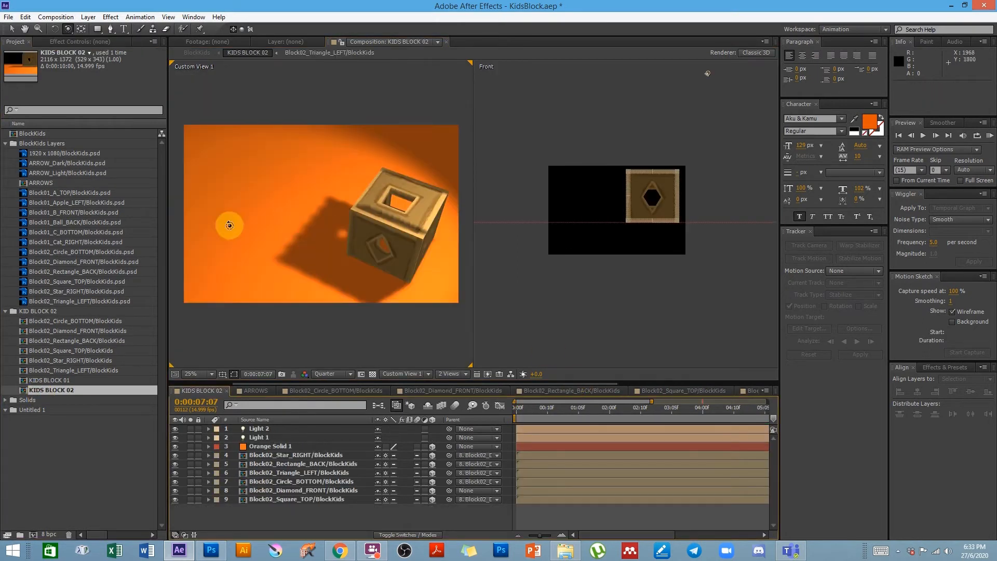
click(49, 381)
double_click(50, 383)
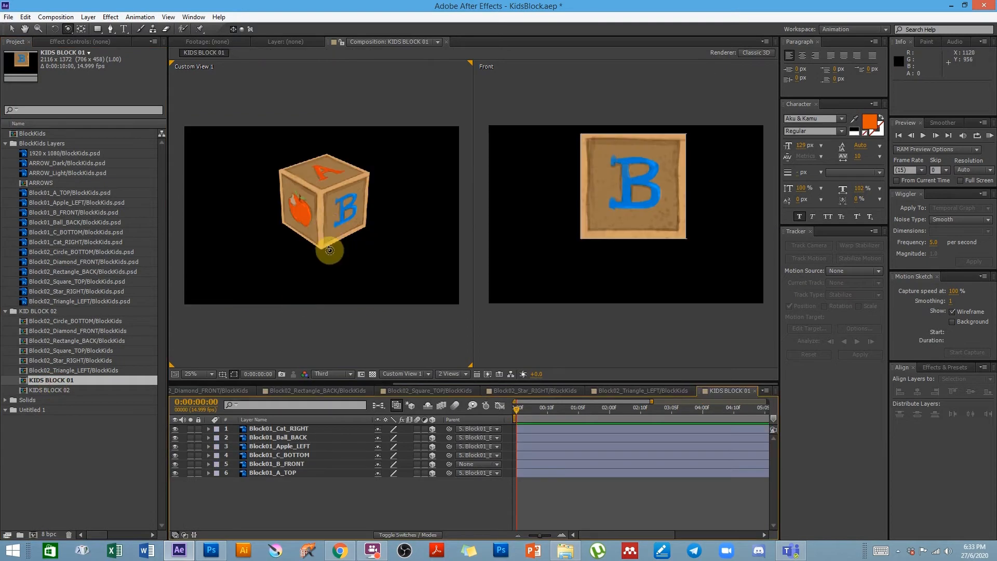
double_click(55, 391)
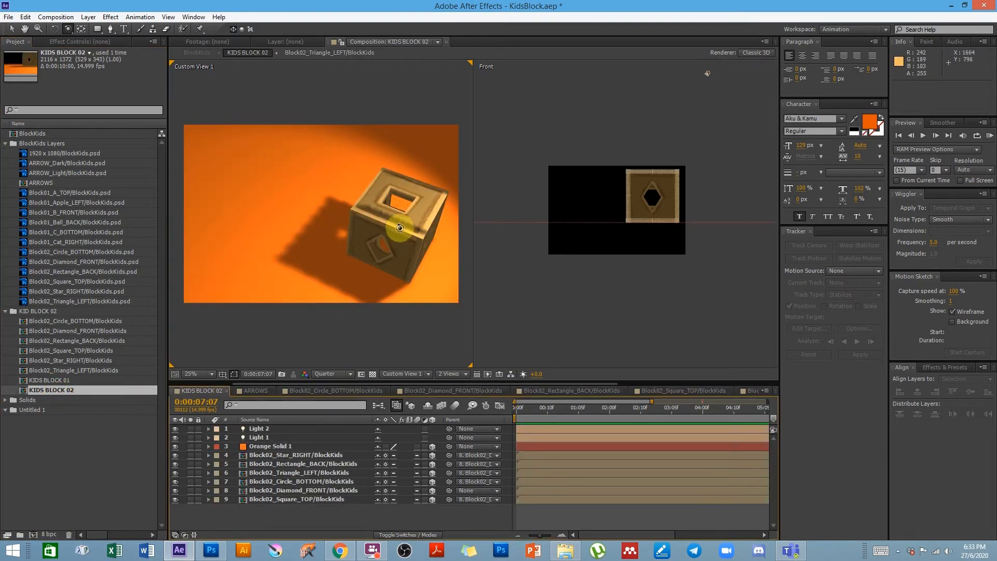
Start a new empty project and discard the changes to KidsBlock.aep
click(9, 17)
mouse_move(13, 30)
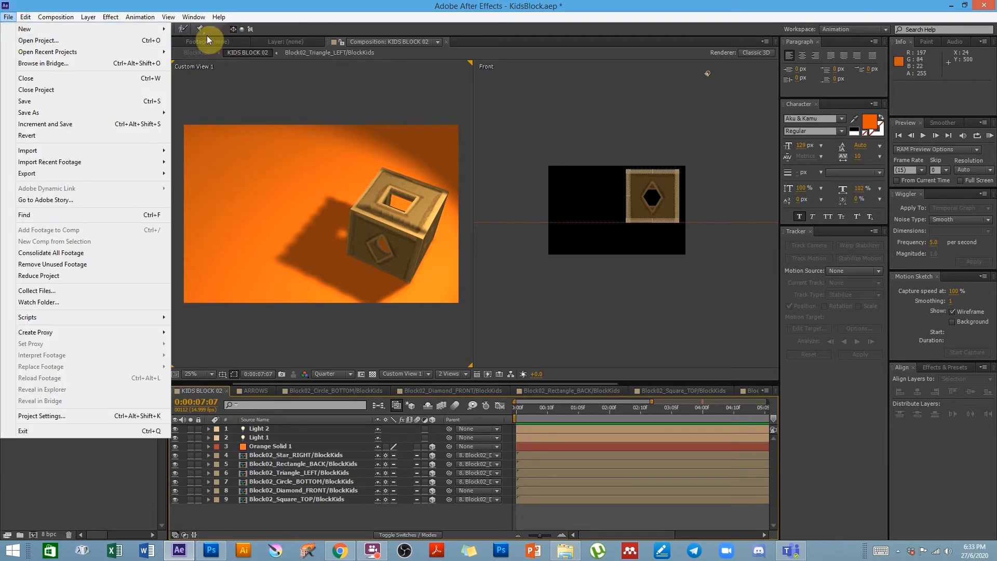
click(190, 30)
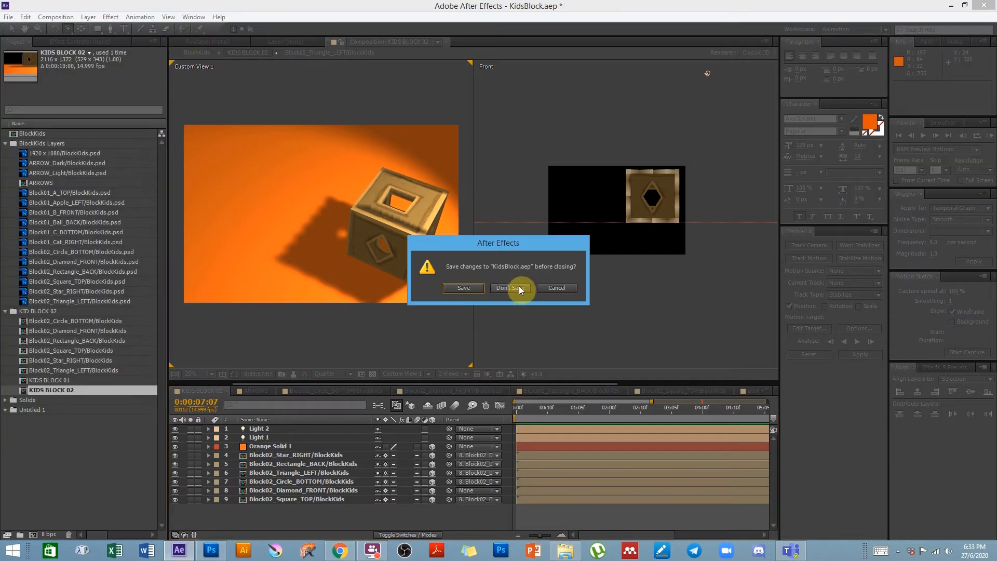
click(520, 287)
click(9, 17)
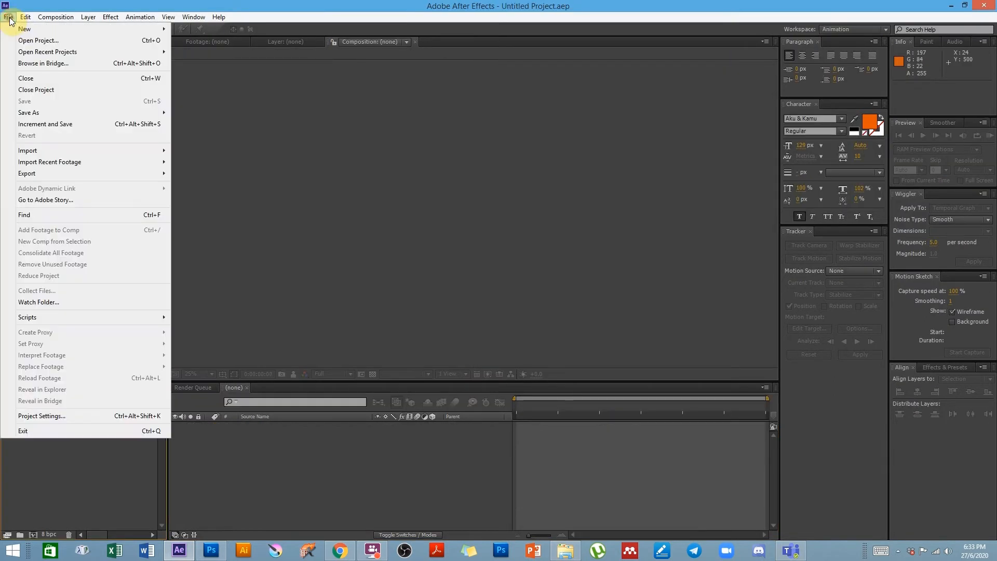
mouse_move(44, 150)
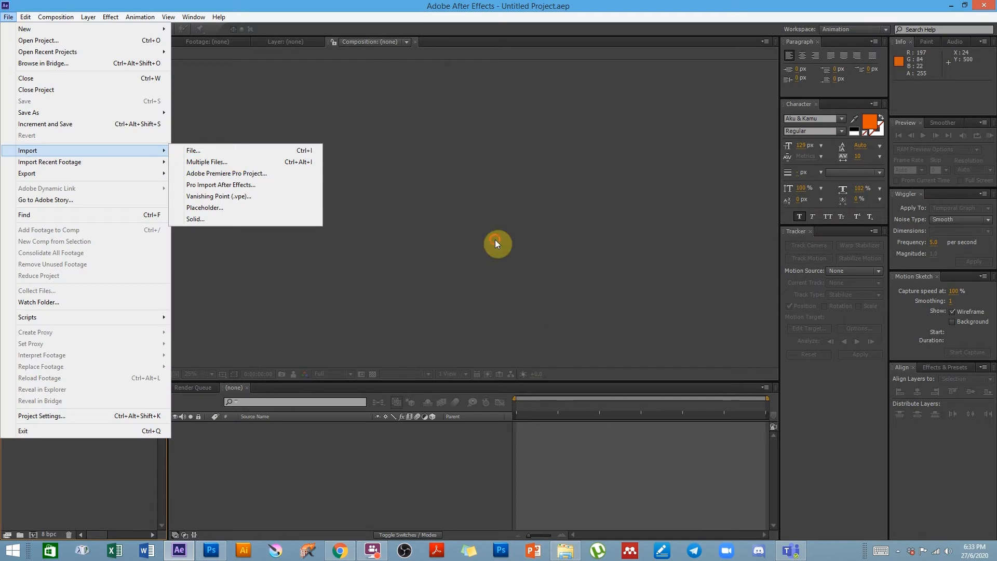
click(502, 254)
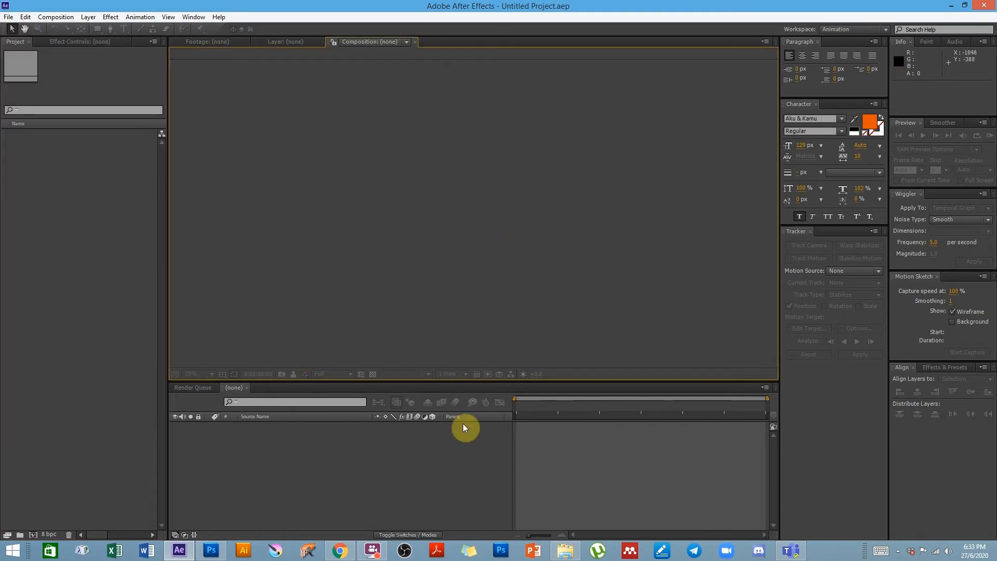
Switch to Photoshop and bring the BlockKids.psd document to the front
click(215, 554)
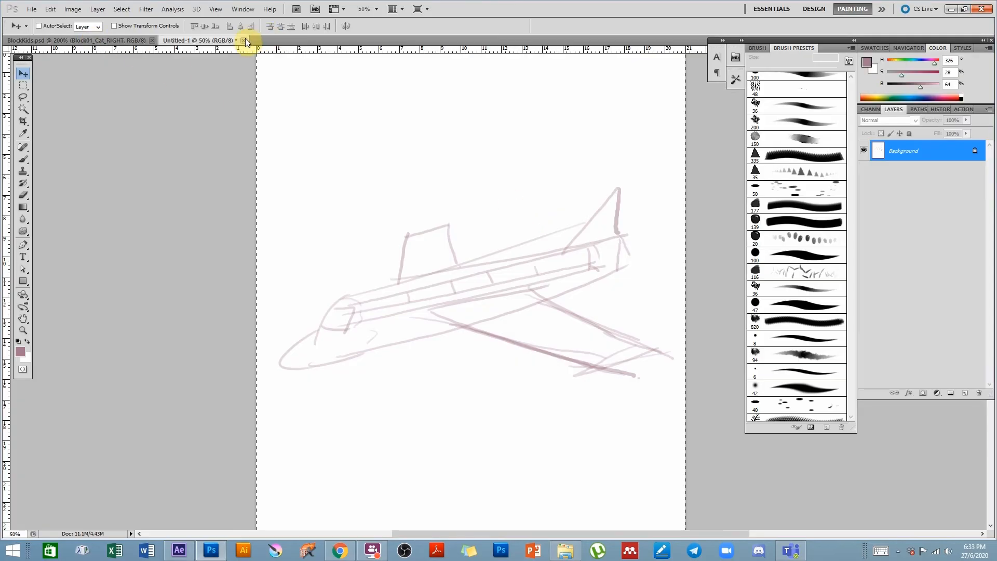
click(243, 40)
click(563, 202)
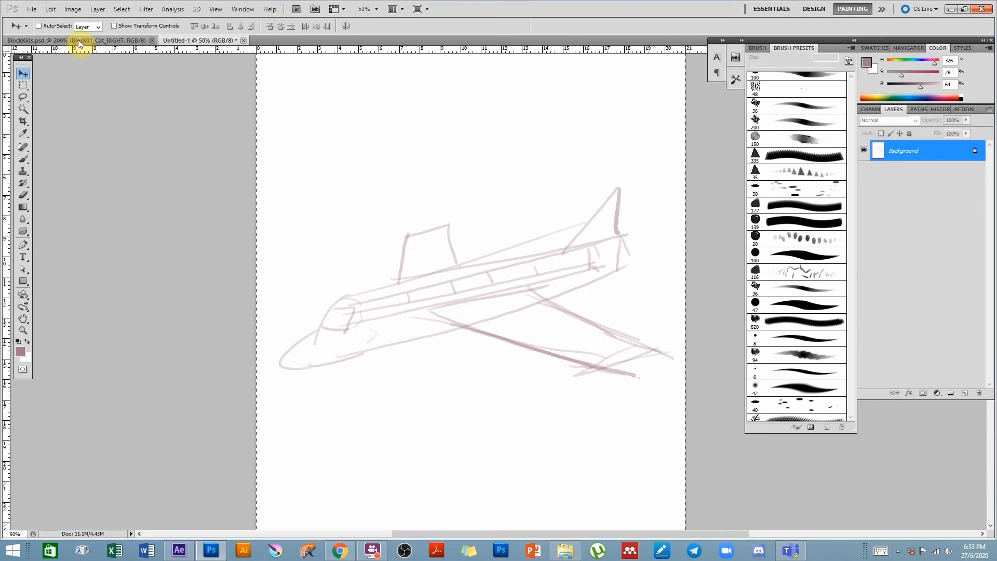
click(79, 42)
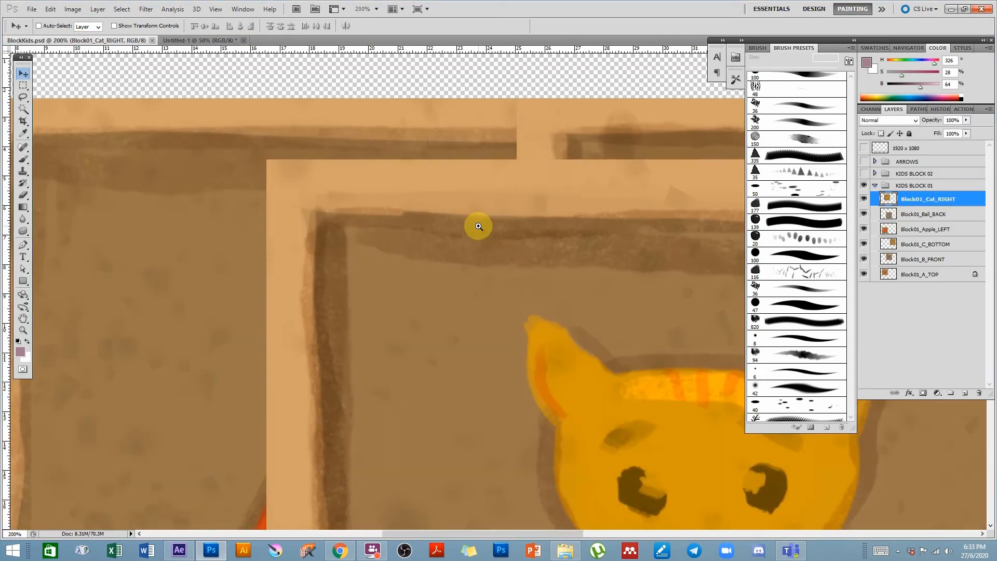
Move the Block01_Cat_RIGHT tile directly below the C tile, beside the ball tile
ctrl+alt+click(485, 231)
ctrl+alt+click(503, 246)
ctrl+click(512, 247)
ctrl+alt+click(513, 247)
ctrl+alt+click(512, 248)
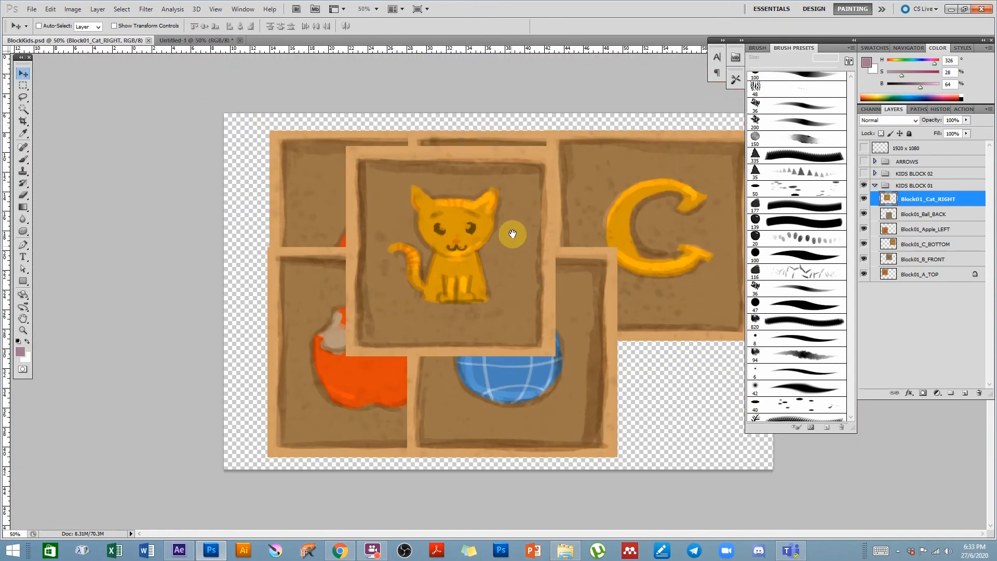
drag(410, 240, 615, 296)
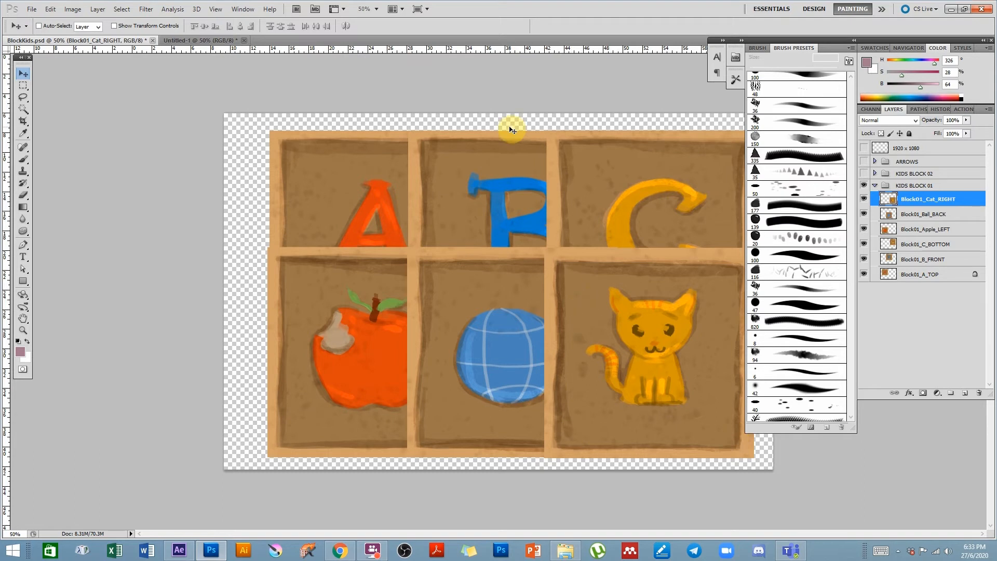
Hide the KIDS BLOCK 01 group, show KIDS BLOCK 02, and examine the layers it contains
click(865, 187)
click(864, 186)
click(864, 174)
click(884, 174)
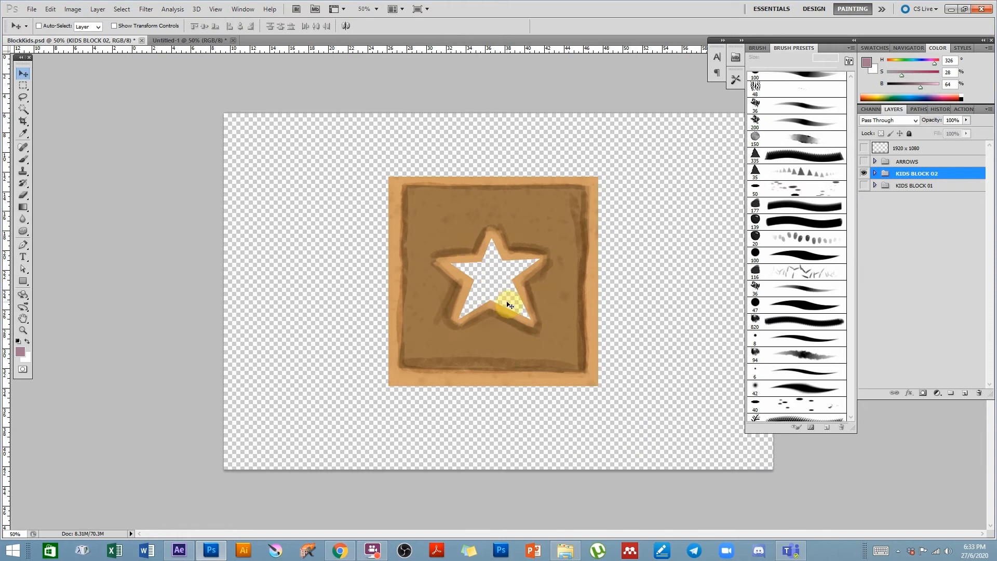
click(875, 174)
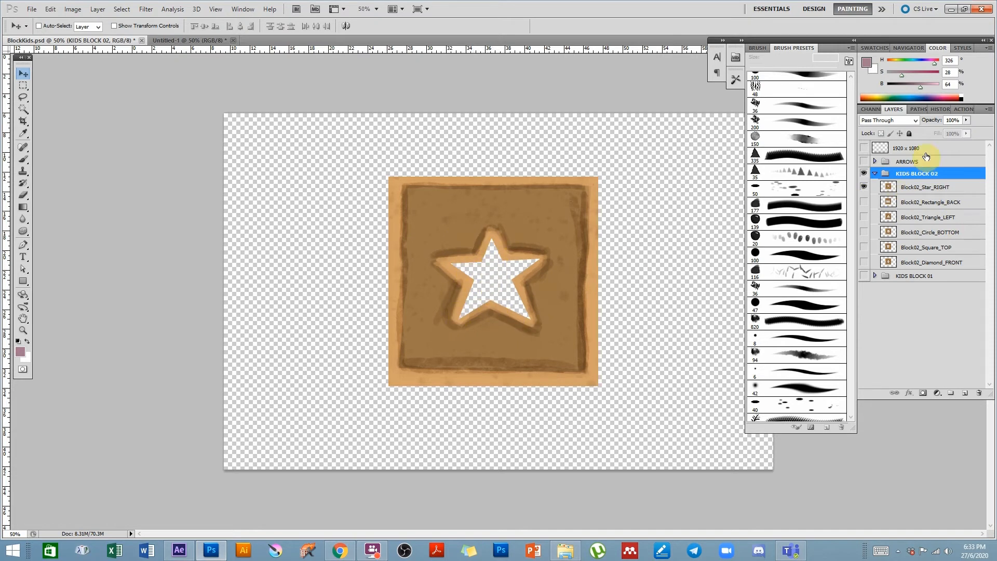
click(875, 173)
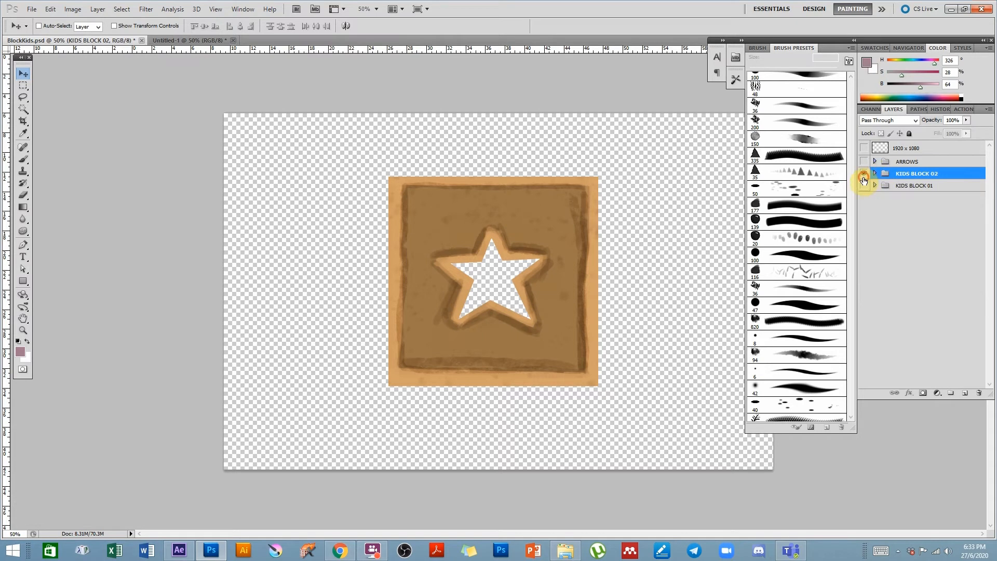
Check the ARROWS group on its own, and make the ARROWS, KIDS BLOCK 02 and KIDS BLOCK 01 groups all visible
click(864, 174)
click(864, 161)
ctrl+click(507, 236)
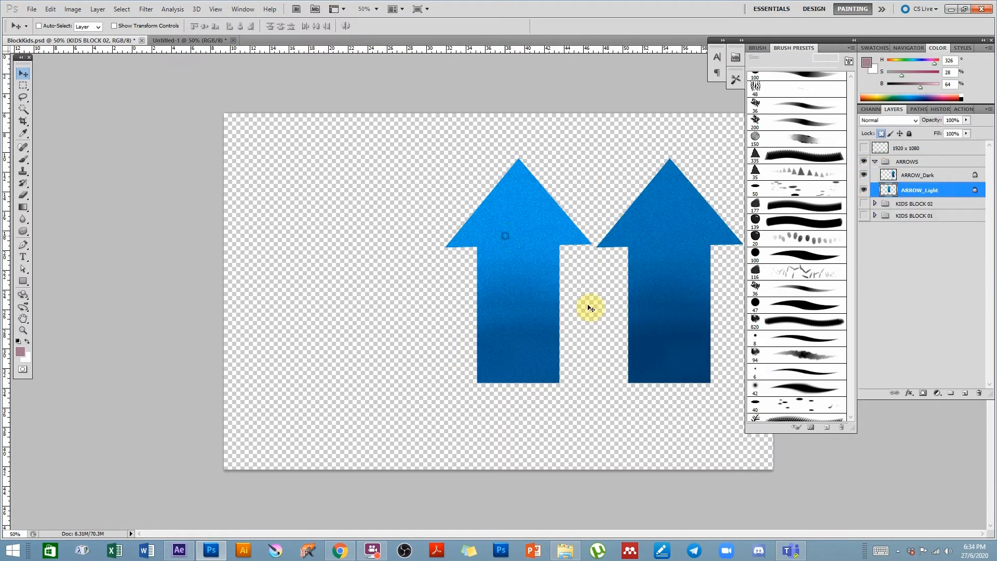
click(875, 164)
drag(863, 174, 875, 218)
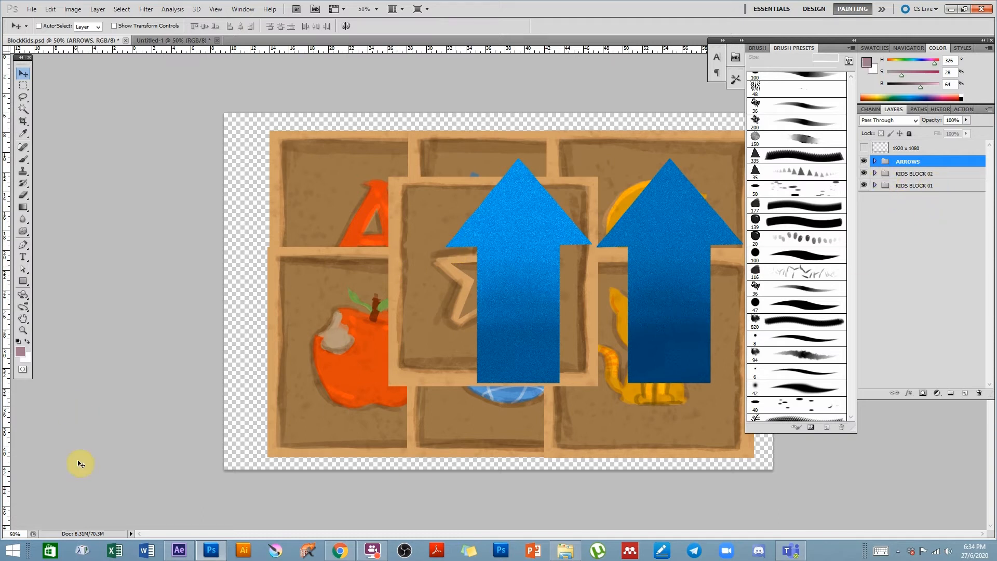
Switch to After Effects and start a file import from the 3D GINGERBREAD folder on the Desktop
click(179, 550)
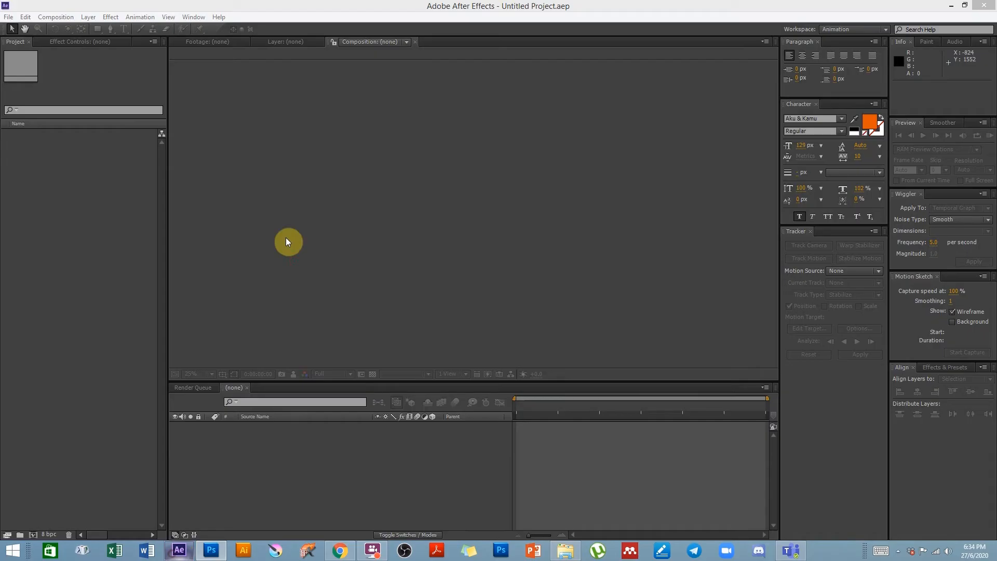
click(6, 17)
mouse_move(156, 150)
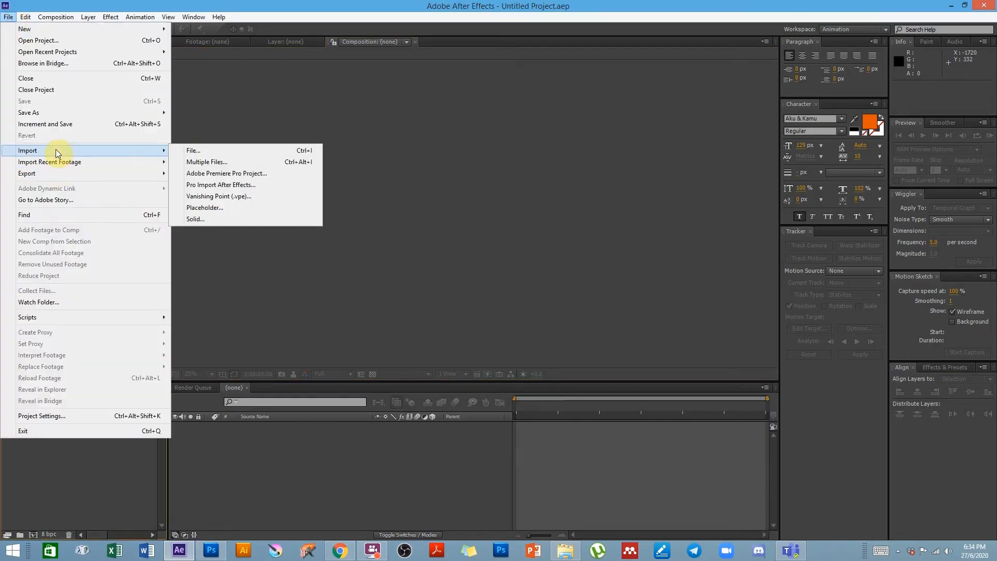
click(228, 151)
click(19, 87)
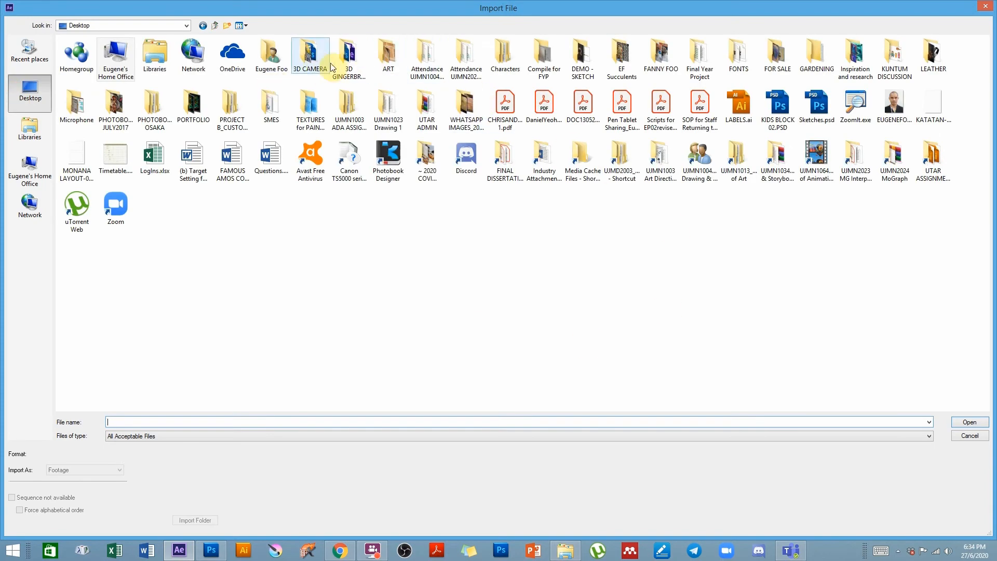
double_click(348, 56)
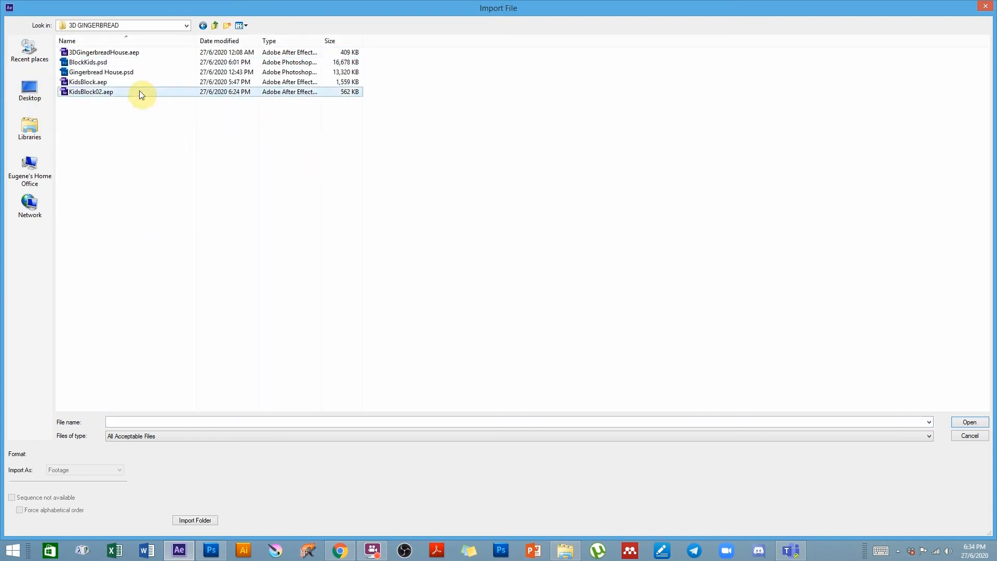
Import BlockKids.psd as Composition - Retain Layer Sizes with editable layer styles
click(91, 63)
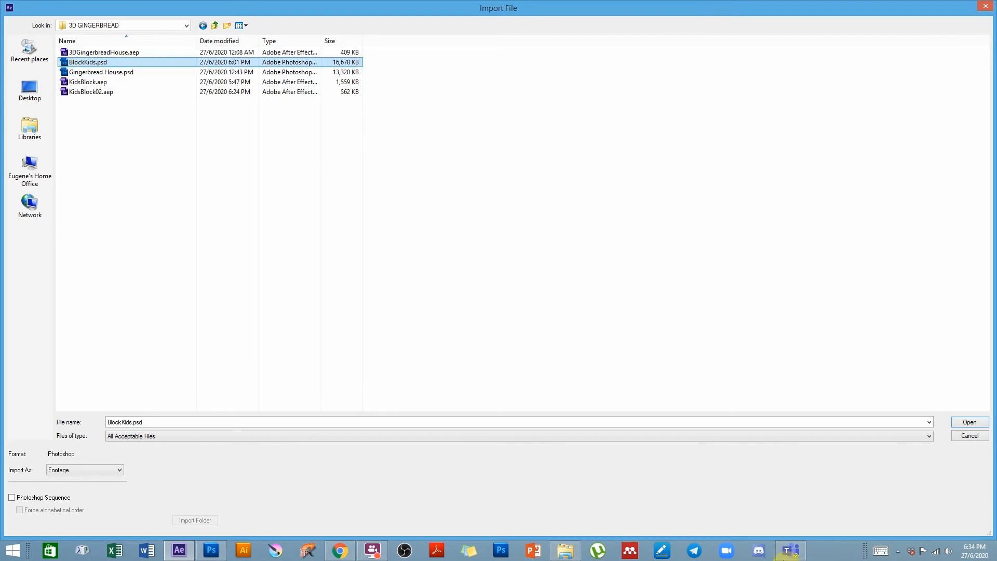
click(63, 470)
click(75, 494)
click(969, 423)
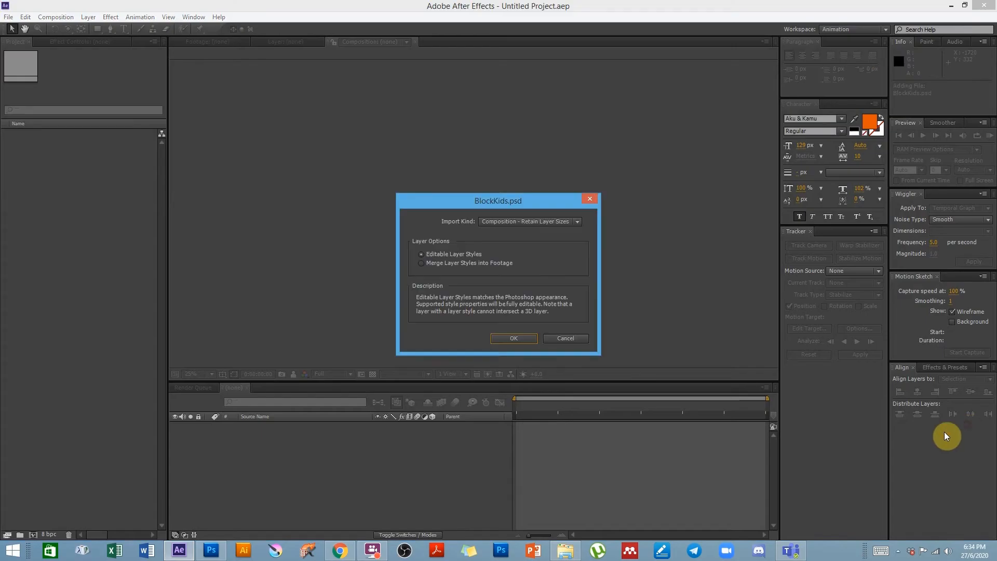
click(516, 339)
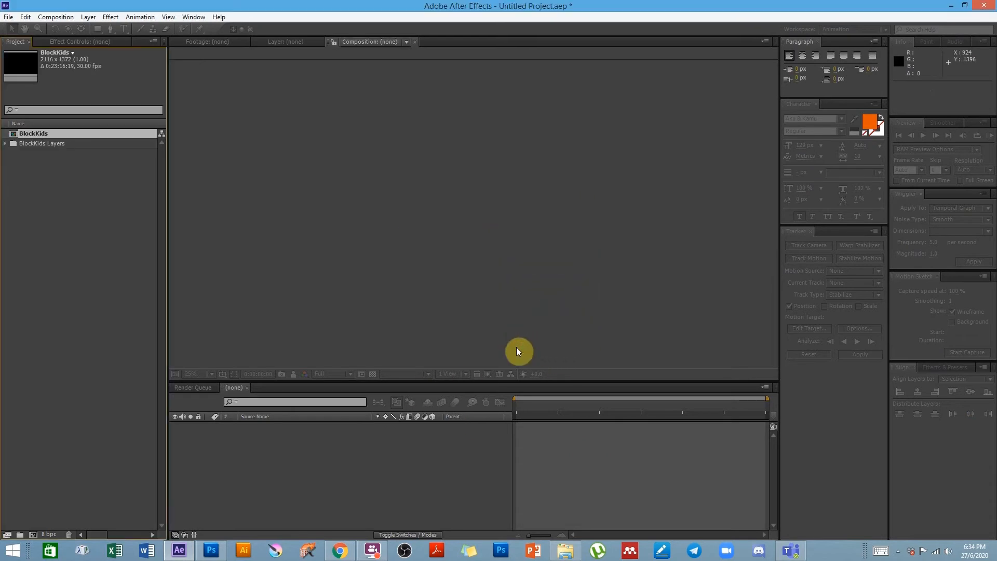
Expand the BlockKids Layers folder to show its contents and open the BlockKids composition
click(35, 134)
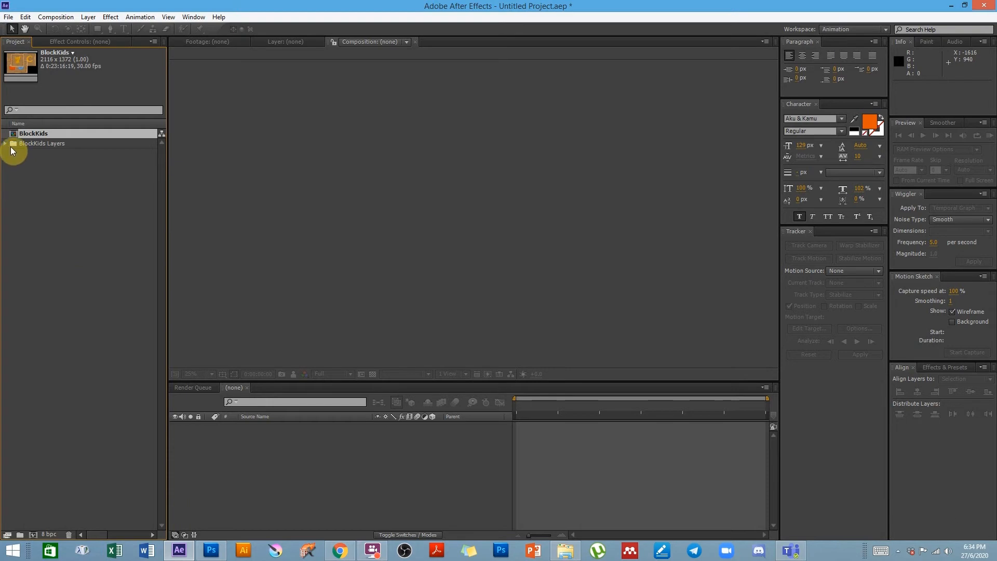
click(31, 145)
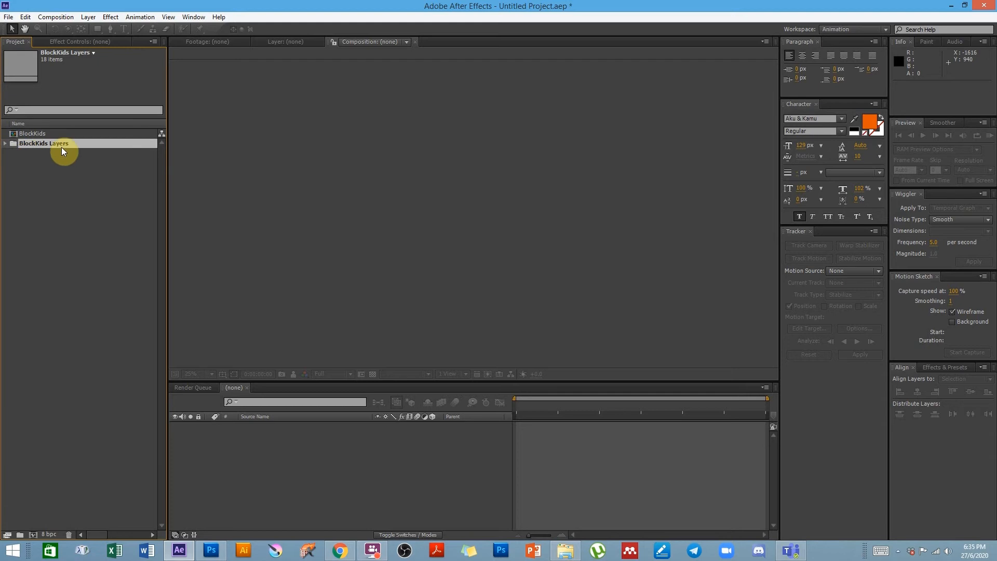
click(5, 143)
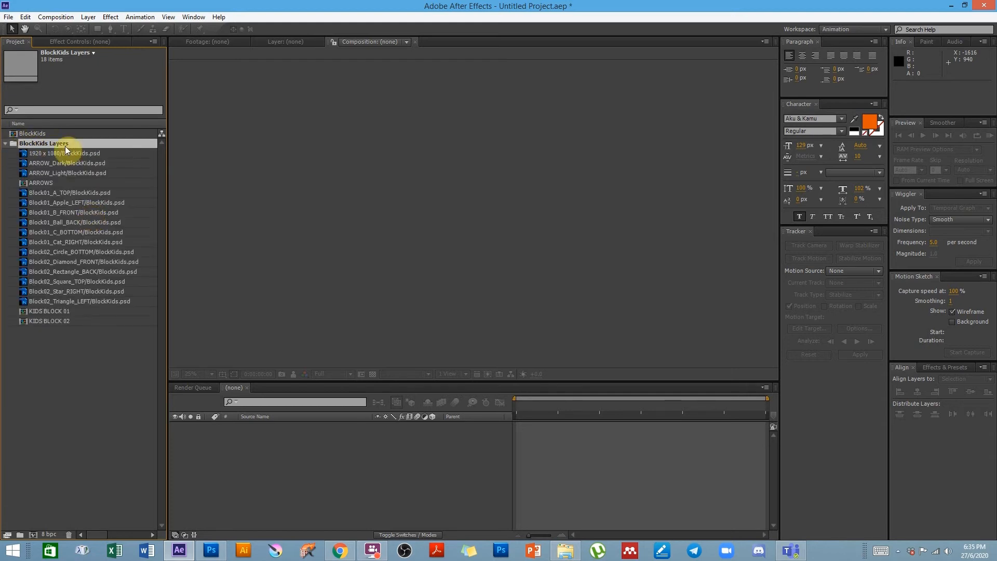
click(21, 135)
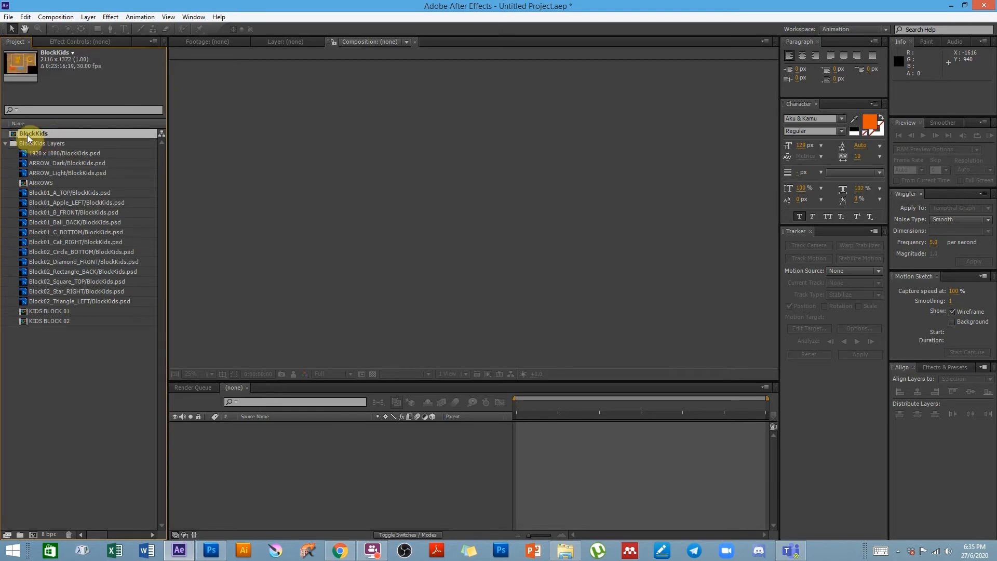
double_click(38, 134)
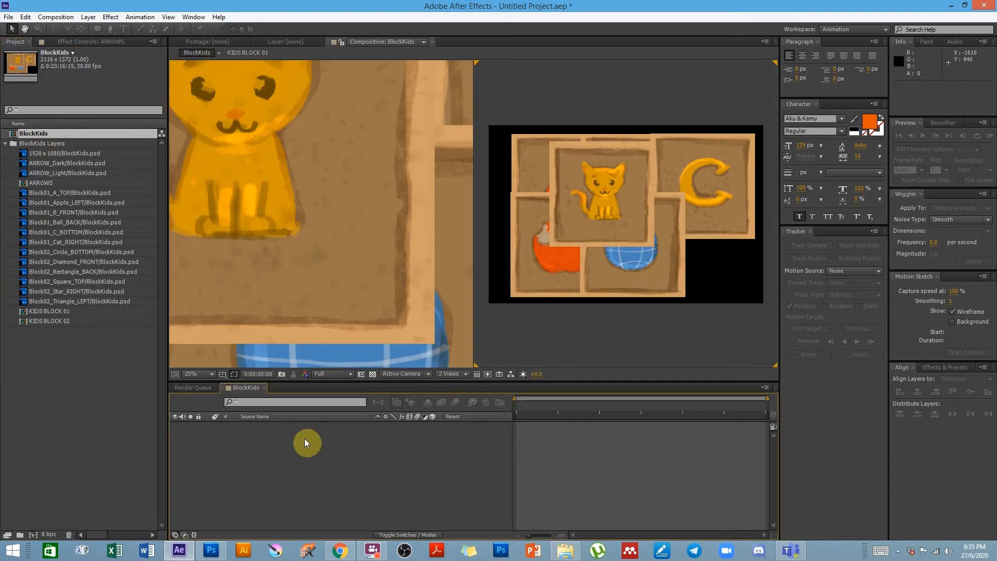
Look through the ARROWS, KIDS BLOCK 02 and KIDS BLOCK 01 layers of the BlockKids composition in the timeline
click(307, 435)
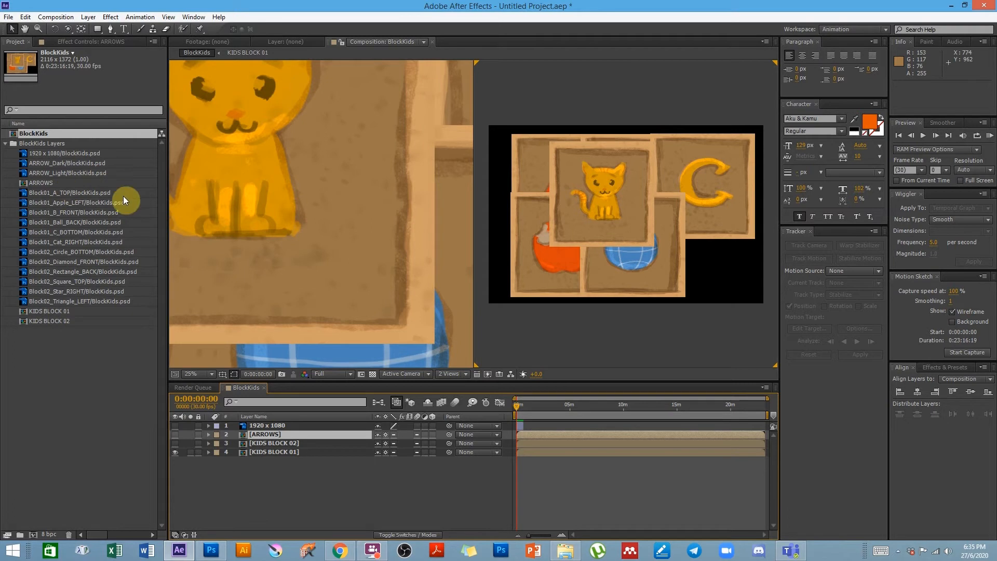
click(263, 451)
click(264, 435)
click(263, 445)
click(265, 452)
click(263, 435)
click(266, 445)
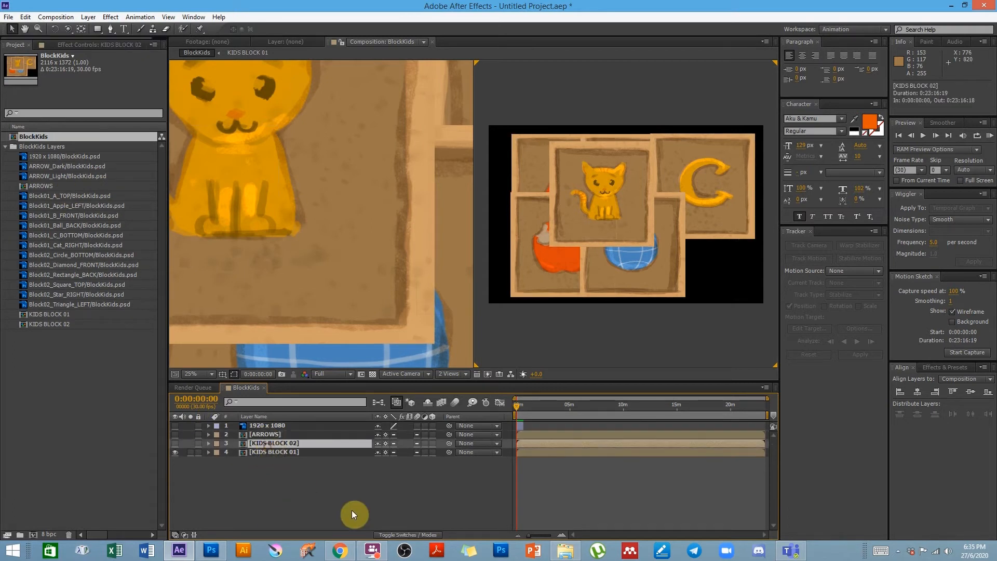
Switch to Photoshop, make the 1920 x 1080 guide layer visible in BlockKids.psd, and return to After Effects
click(219, 555)
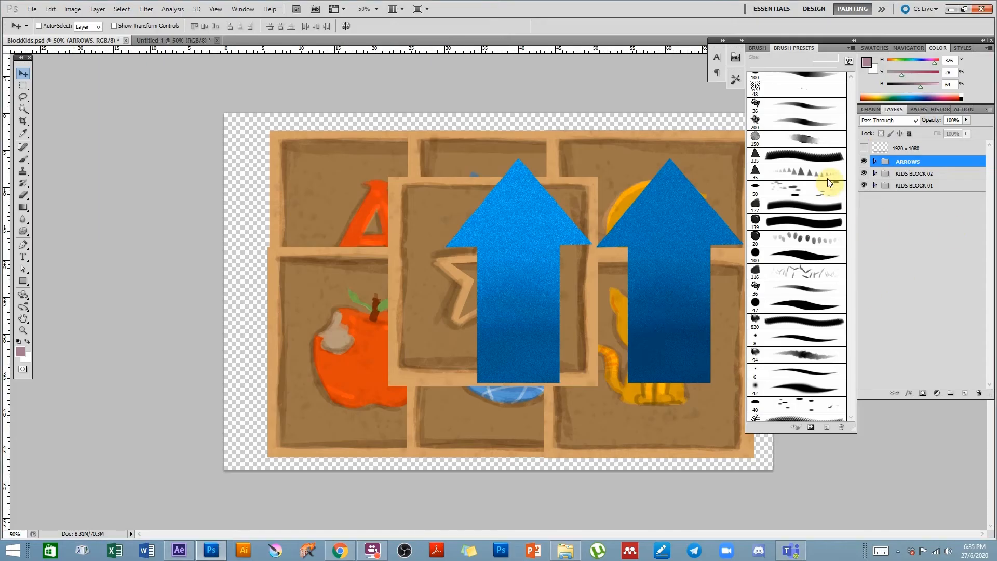
click(864, 148)
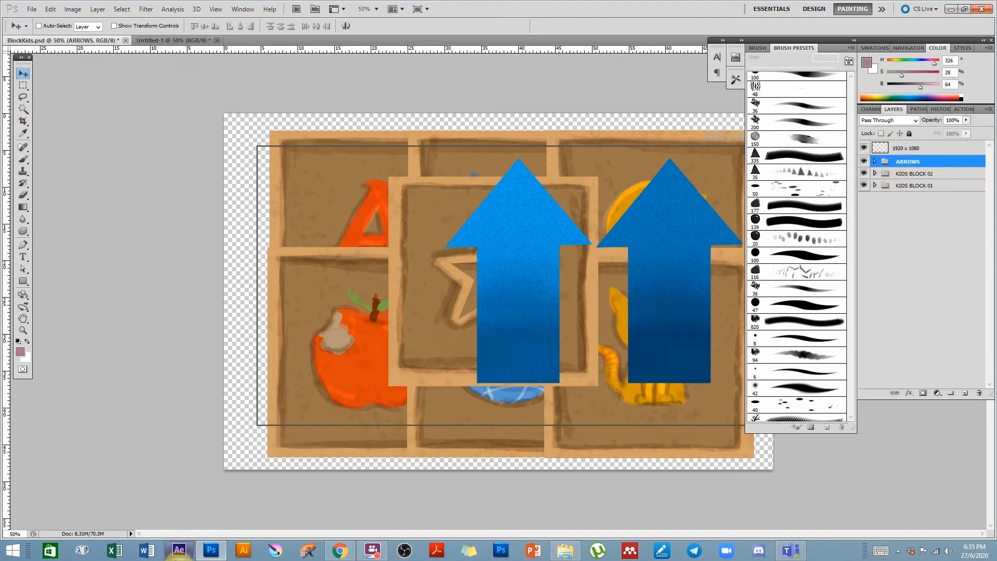
click(179, 550)
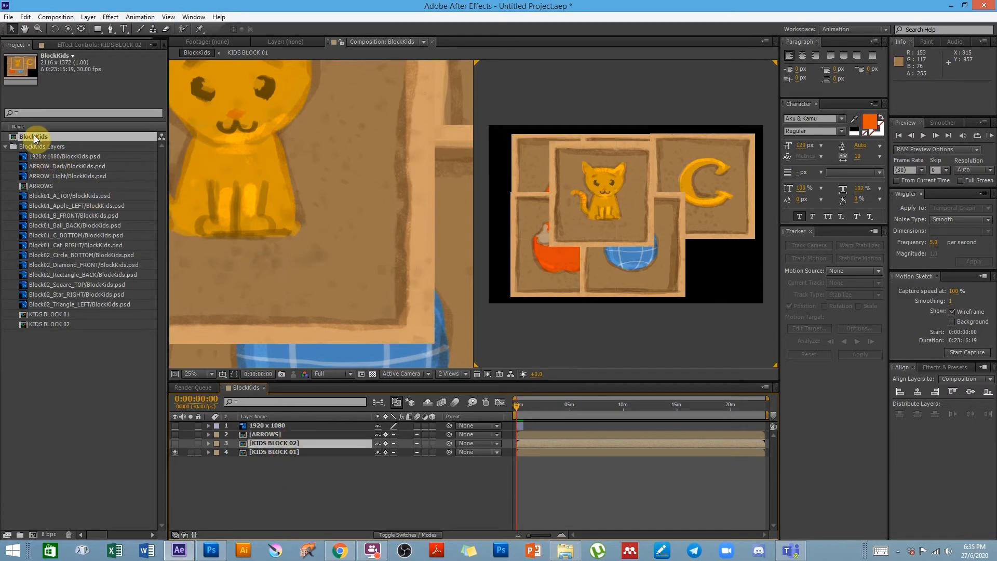
Create a new top-level project folder named 02_PRECOMPS
click(33, 372)
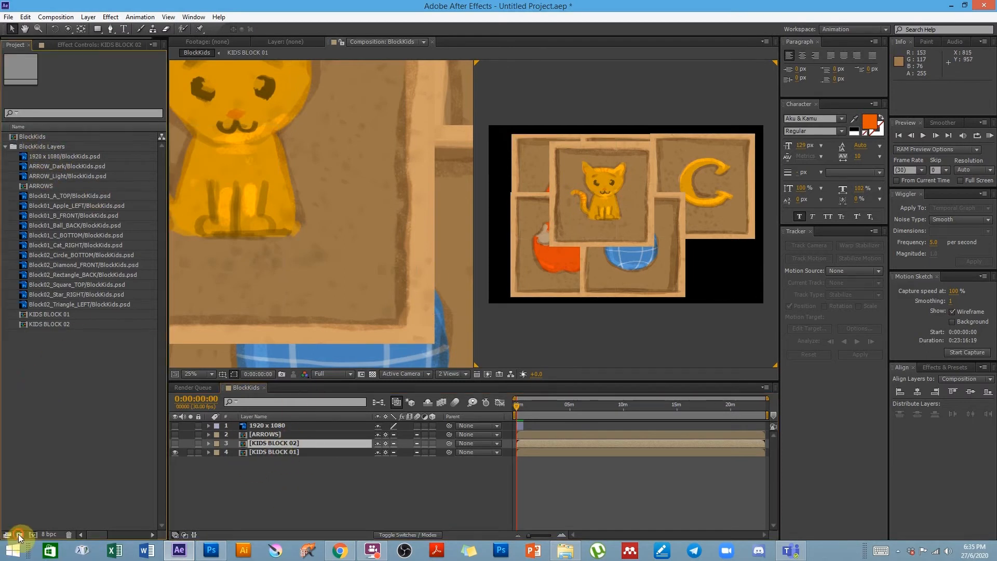
click(19, 534)
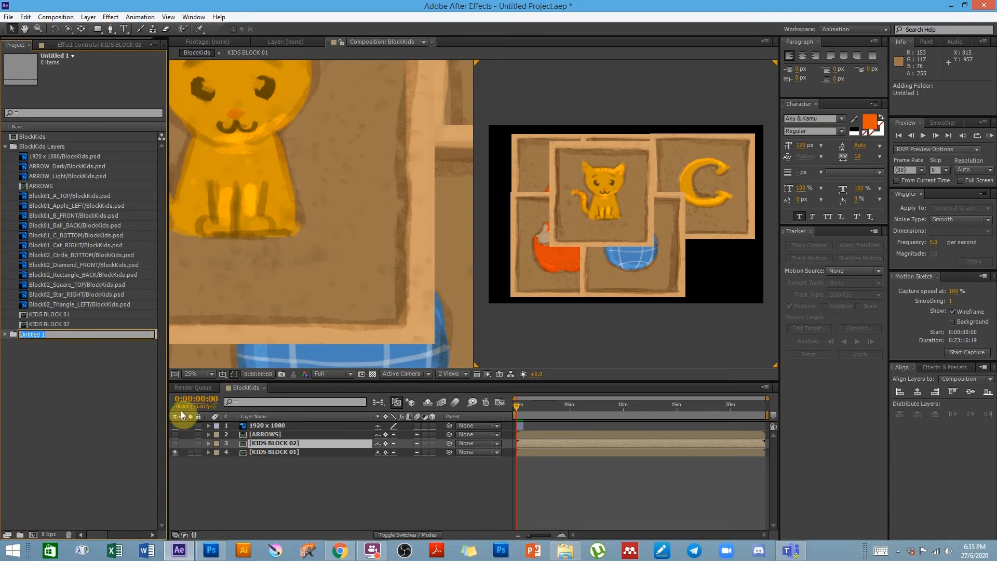
text(02_PRECOMPS)
key(Return)
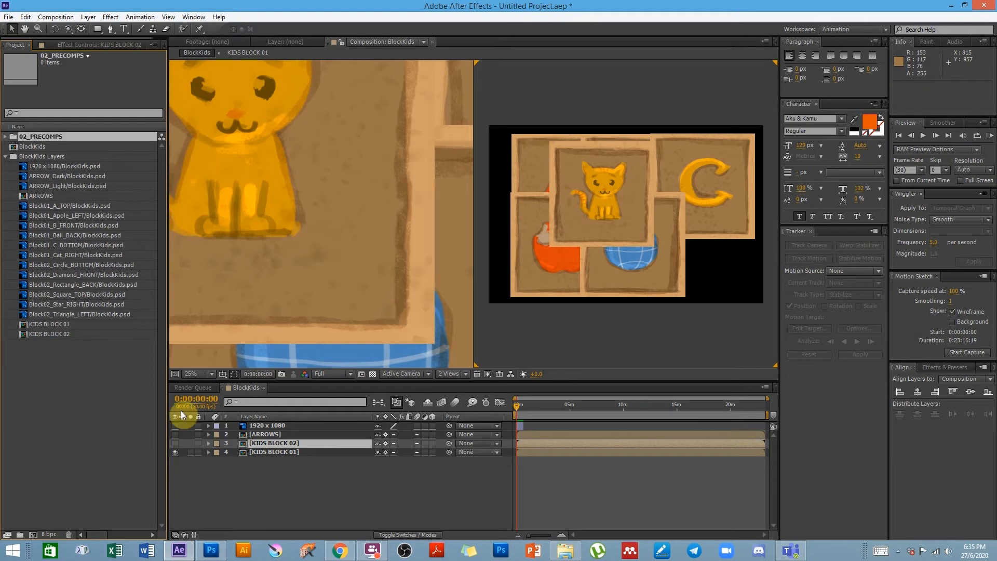
Move the ARROWS, KIDS BLOCK 01, KIDS BLOCK 02 and BlockKids compositions into the 02_PRECOMPS folder
click(36, 196)
ctrl+click(47, 325)
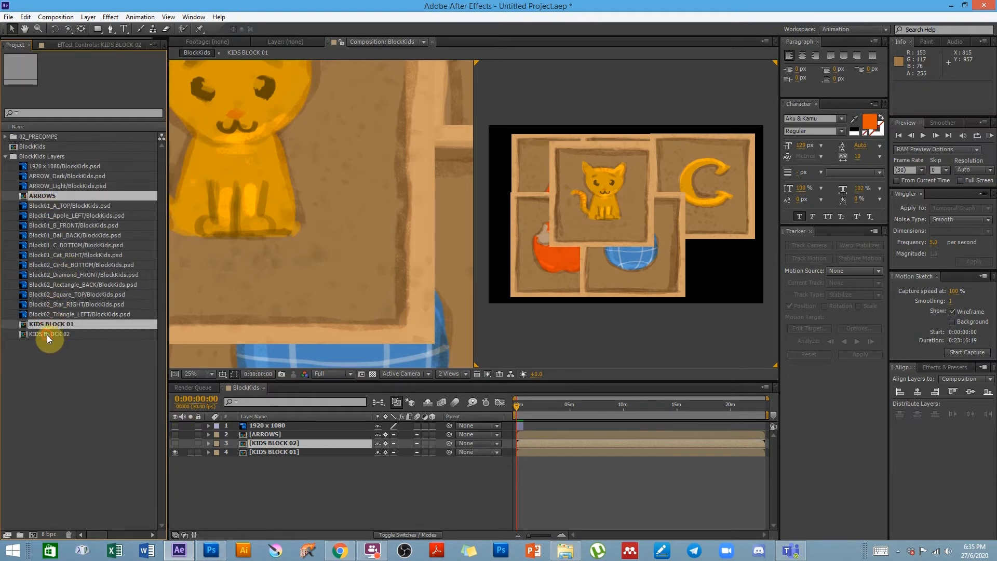
ctrl+click(47, 334)
ctrl+click(28, 147)
drag(28, 148, 34, 137)
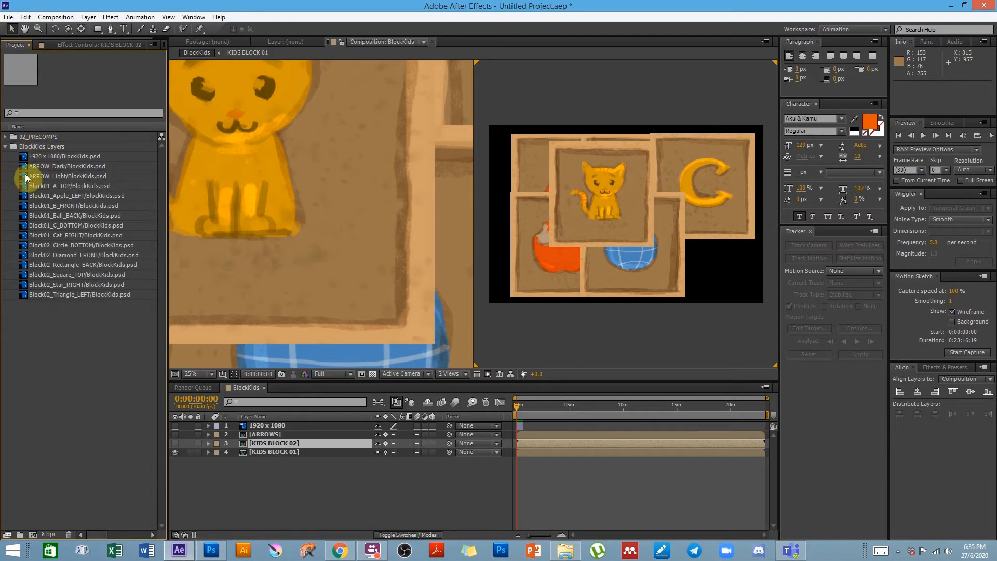
Rename the BlockKids Layers folder as 01_PSDs and expand the 02_PRECOMPS folder to show its compositions
click(24, 146)
key(Return)
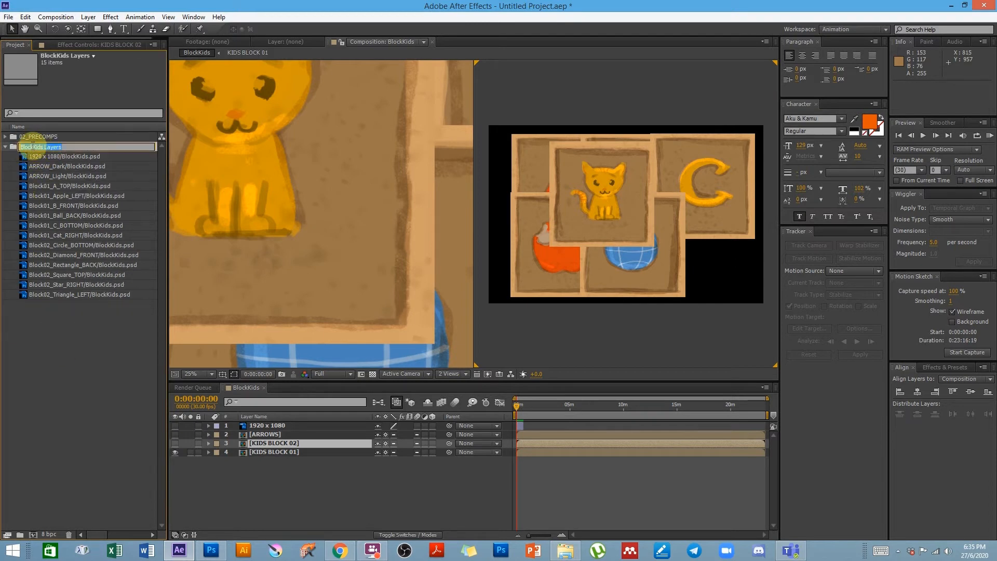
text(01_PSD)
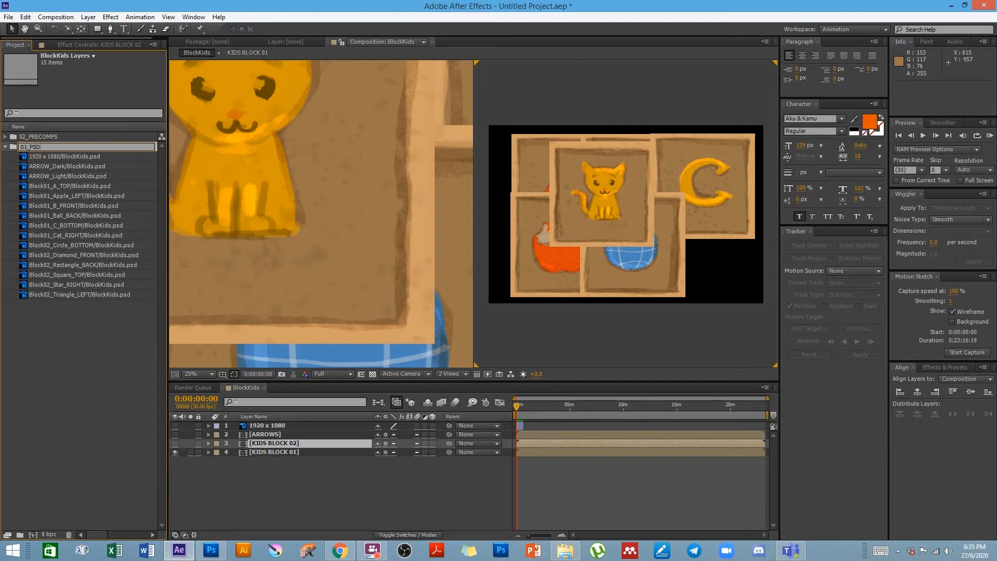
text(s)
key(Return)
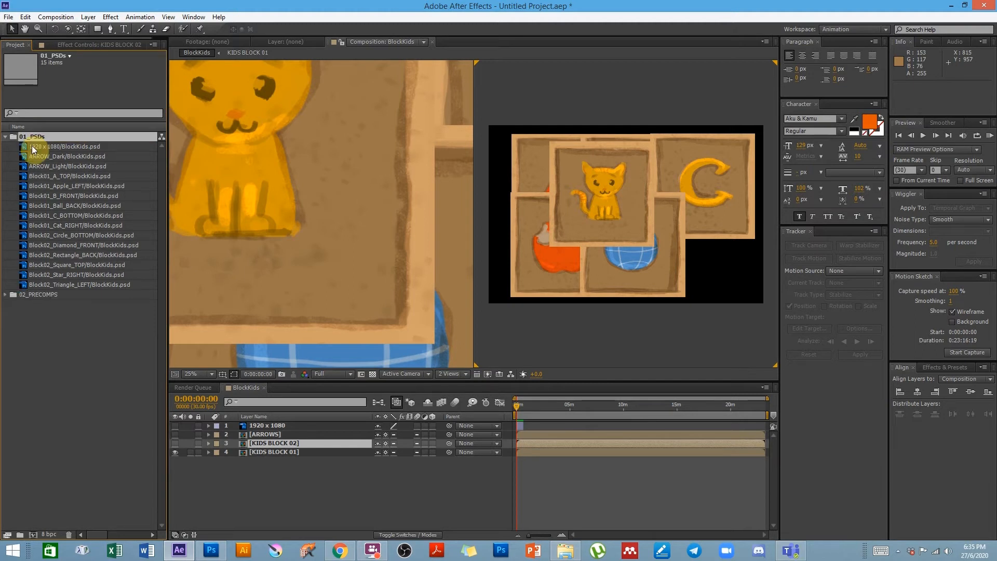
click(5, 295)
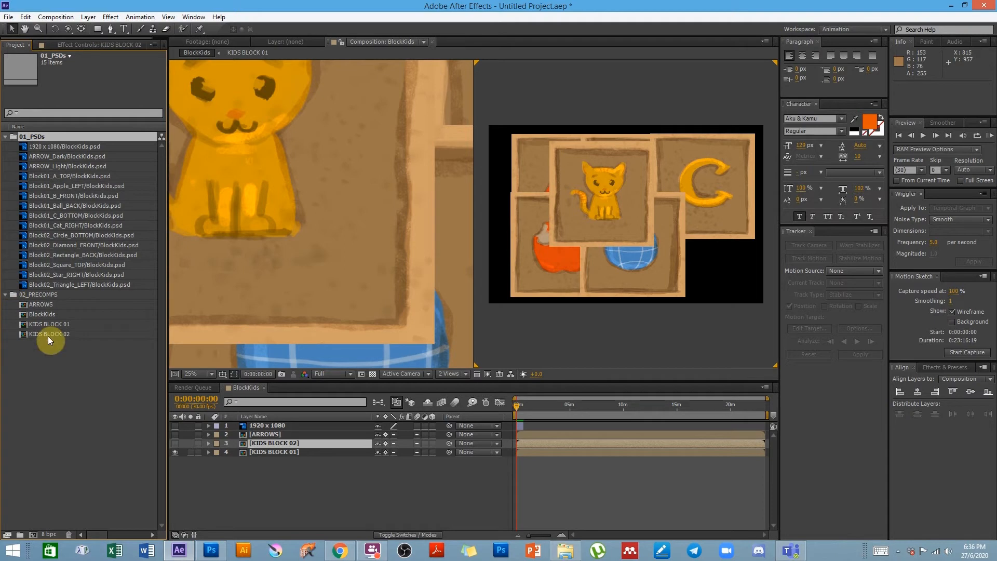
Open the KIDS BLOCK 01 composition from the 02_PRECOMPS folder and leave its layers deselected
click(671, 235)
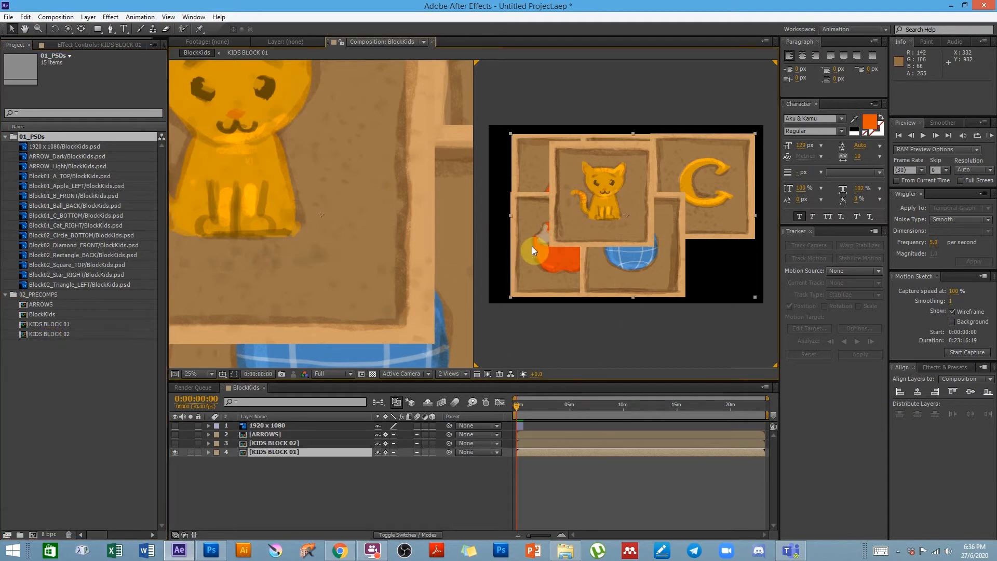
double_click(52, 325)
click(349, 269)
scroll(349, 238, down, 4)
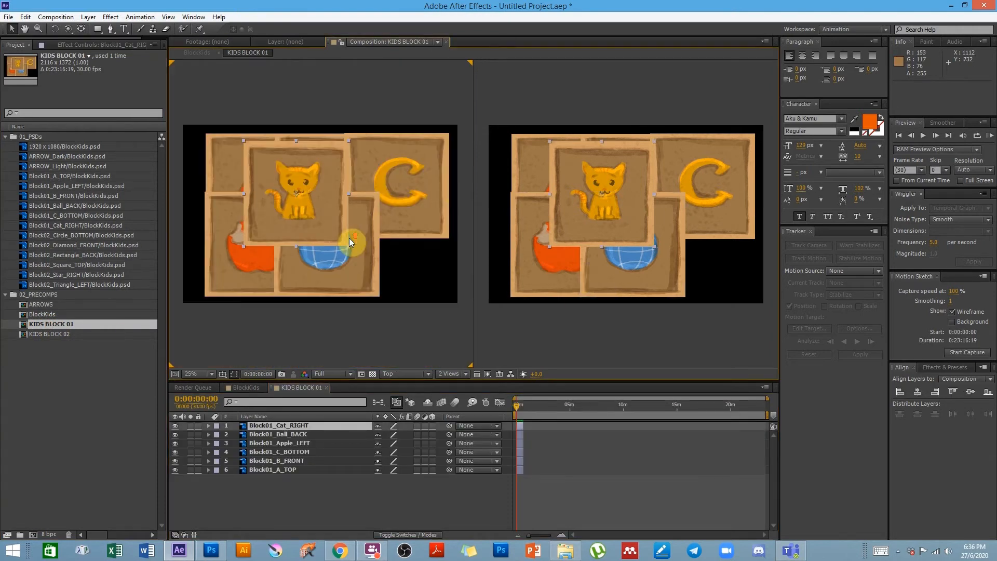
click(574, 338)
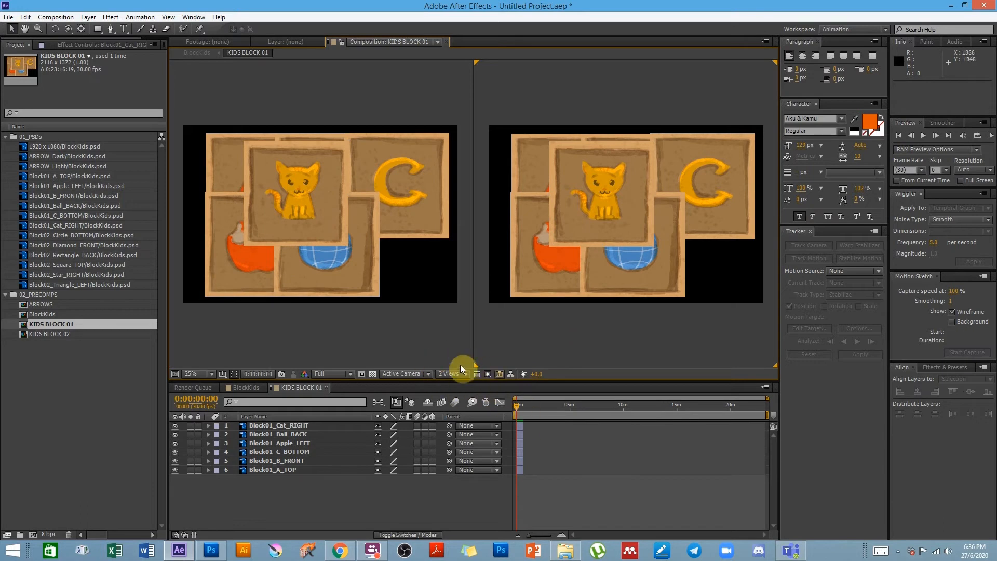
click(592, 471)
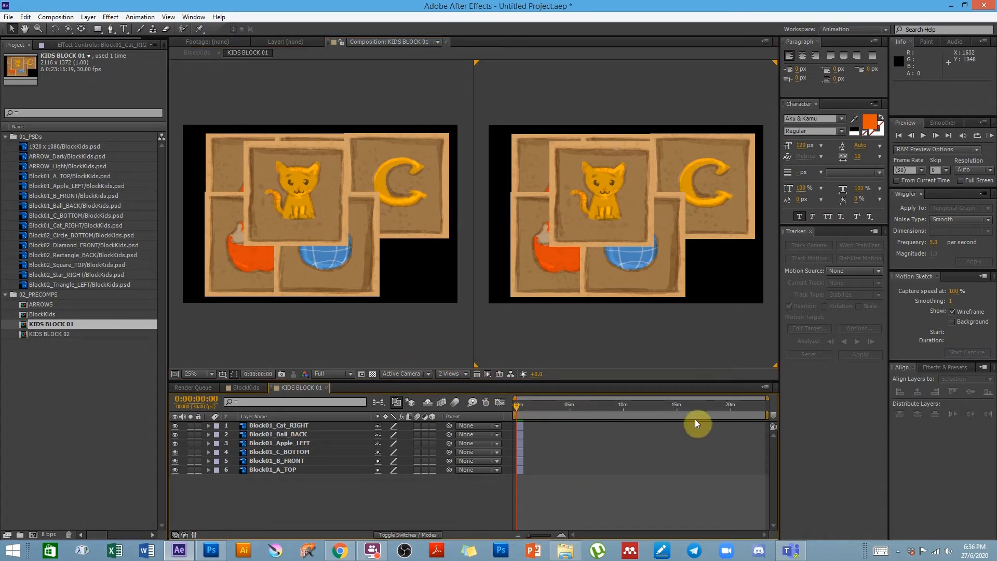
Set the KIDS BLOCK 01 composition's duration to 0:00:10:00 in its composition settings
click(57, 17)
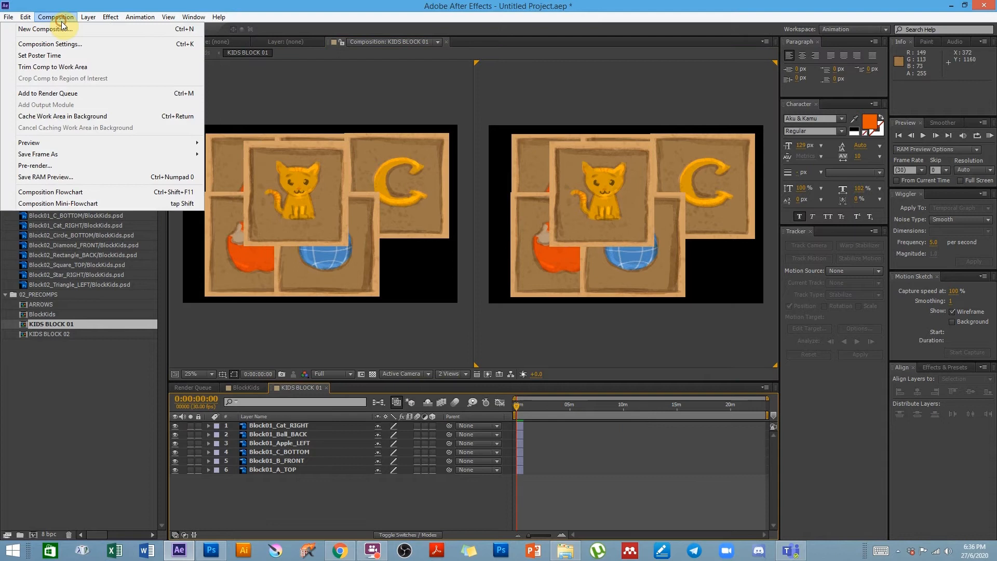
click(77, 47)
click(547, 259)
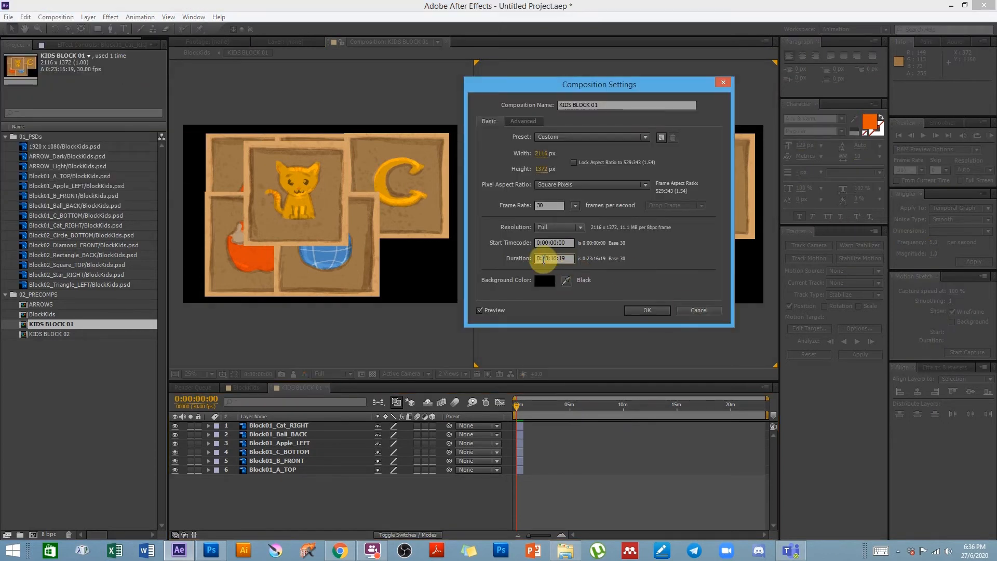
double_click(544, 259)
text(00)
key(Return)
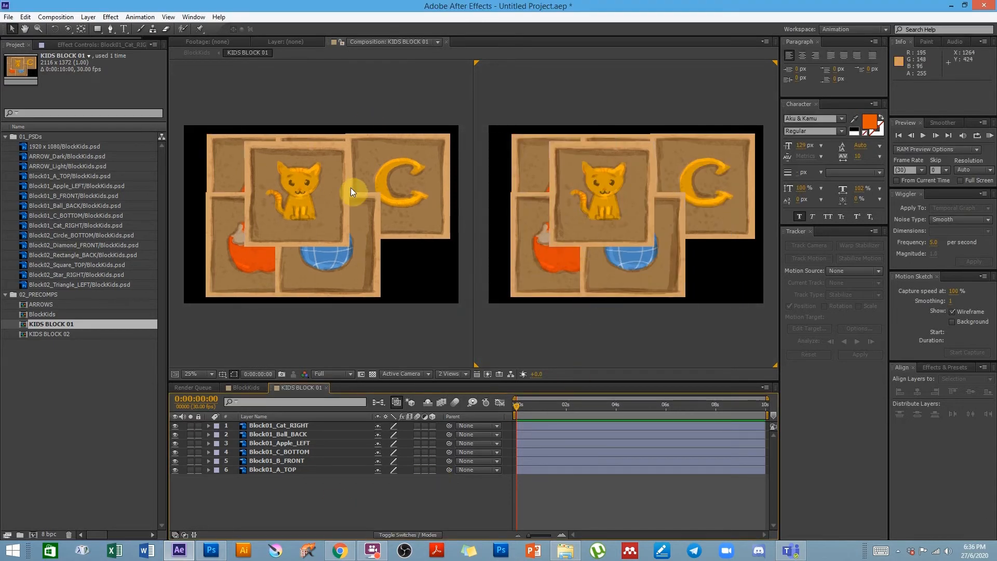
Shift the Block01_Cat_RIGHT face diagonally toward the ball face, and check all six block faces by selecting them together
drag(313, 188, 339, 207)
drag(248, 497, 445, 429)
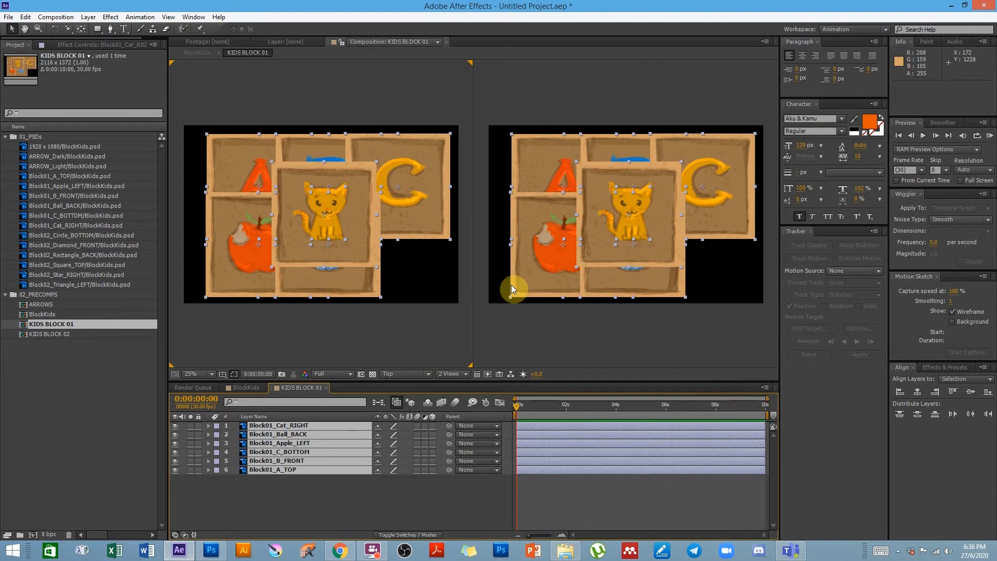
click(498, 329)
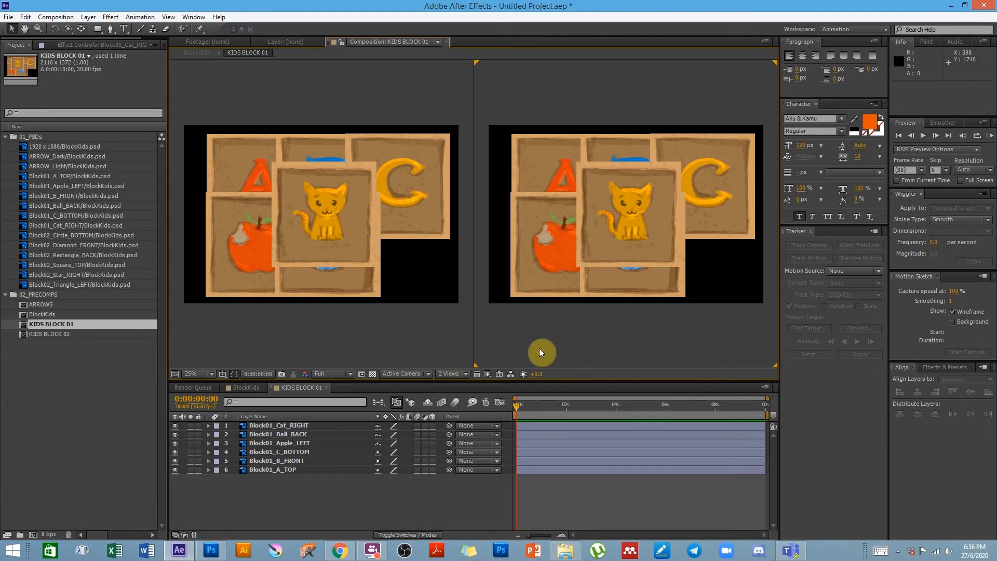
Show the composition in 1 View and move the Block01_C_BOTTOM face to about 1420, 648.5
click(450, 374)
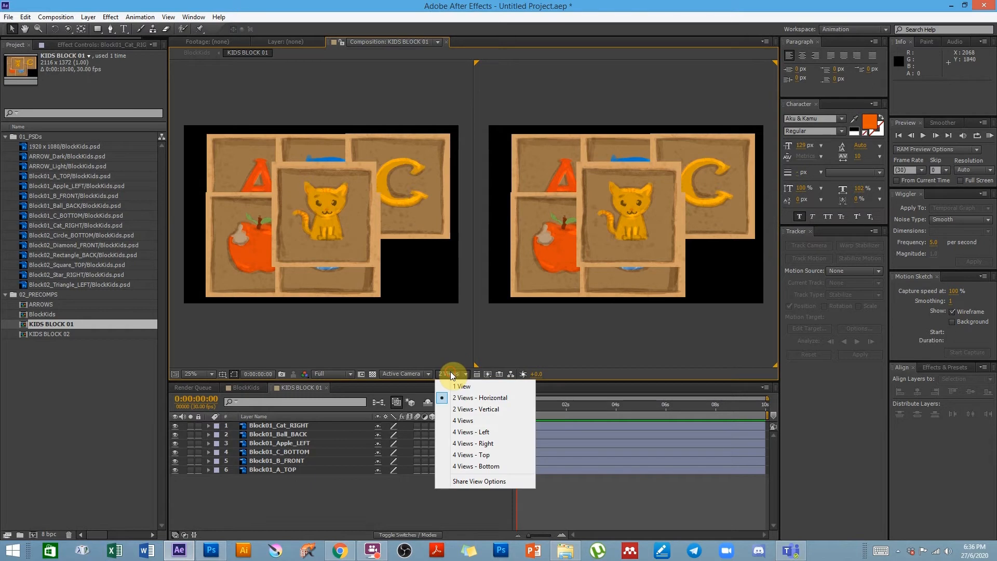
click(460, 386)
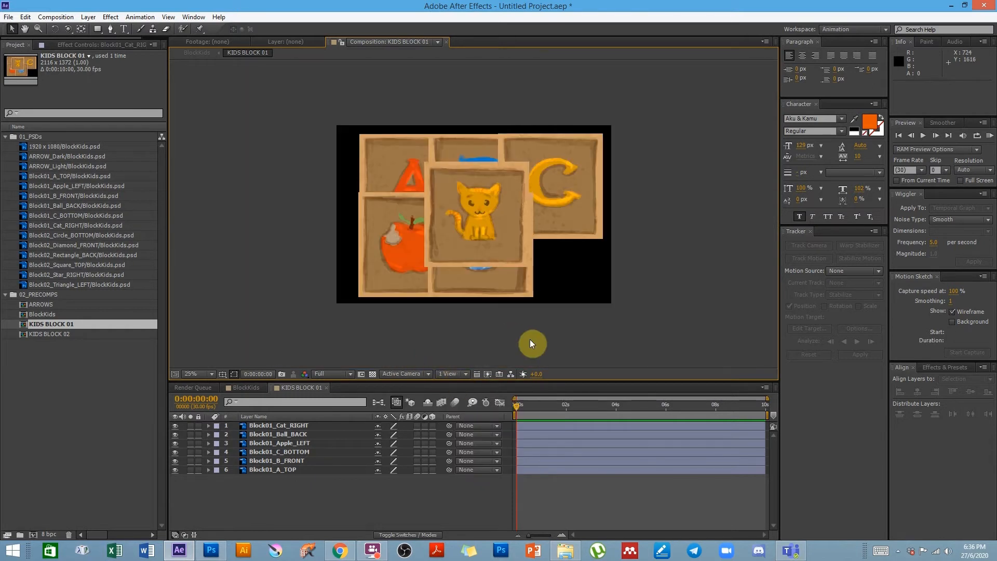
click(276, 452)
drag(566, 211, 541, 193)
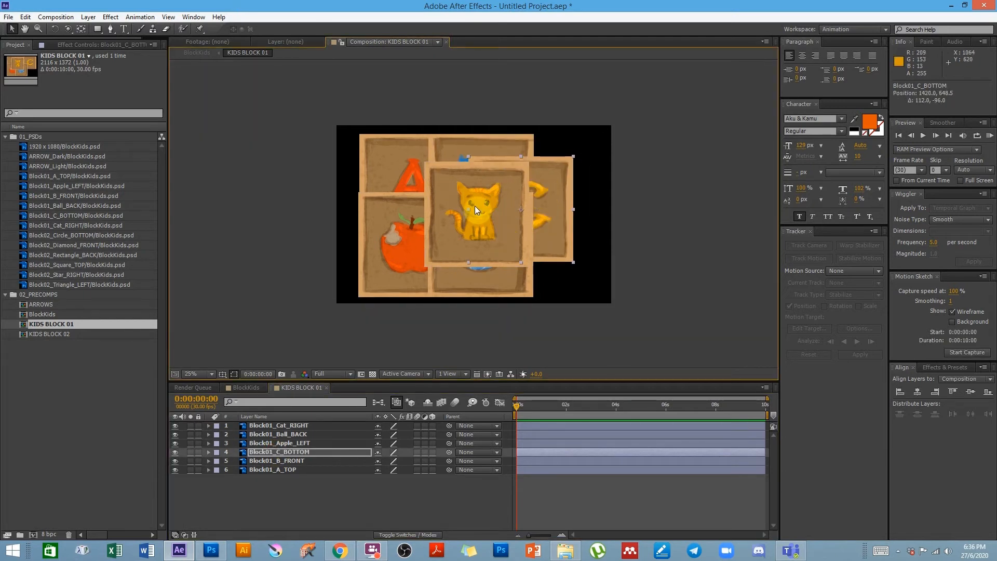
Set the viewer to 2 Views - Horizontal and align all six block faces to each other by their horizontal and vertical centres
click(477, 370)
click(451, 375)
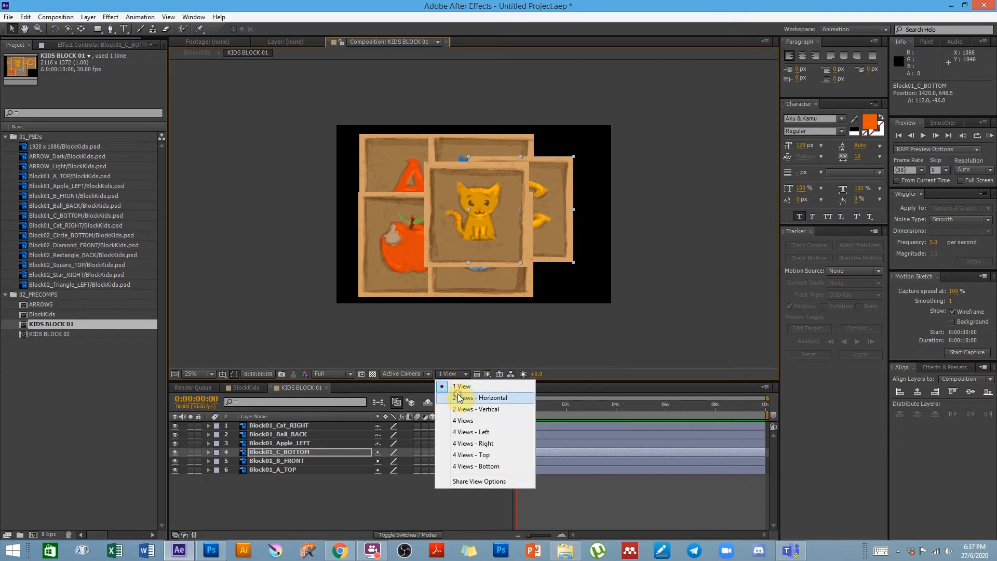
click(460, 400)
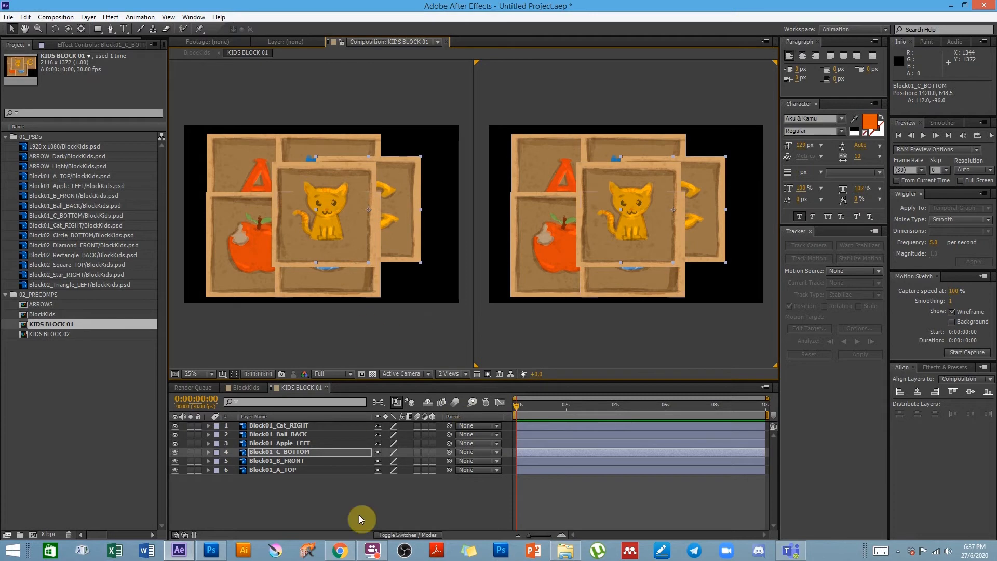
drag(245, 507, 389, 422)
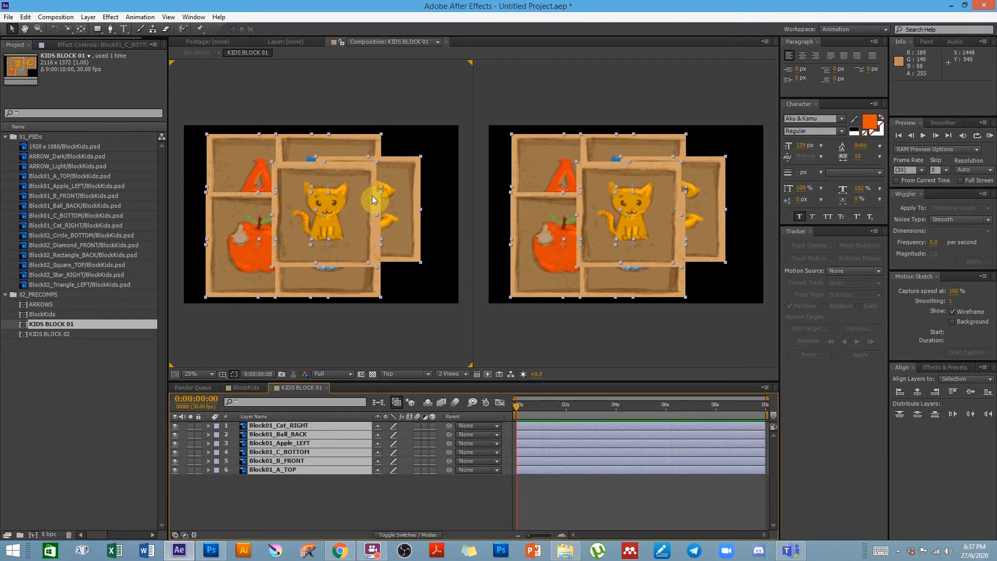
click(918, 393)
click(971, 393)
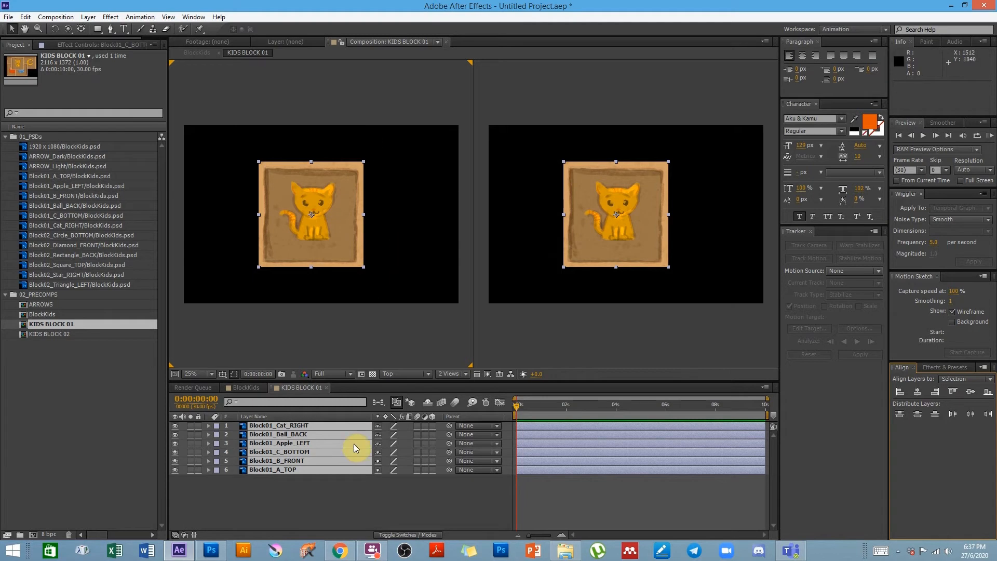
Display the Rotation and Scale properties of all six face layers in turn, and enlarge the timeline to fit them
key(p)
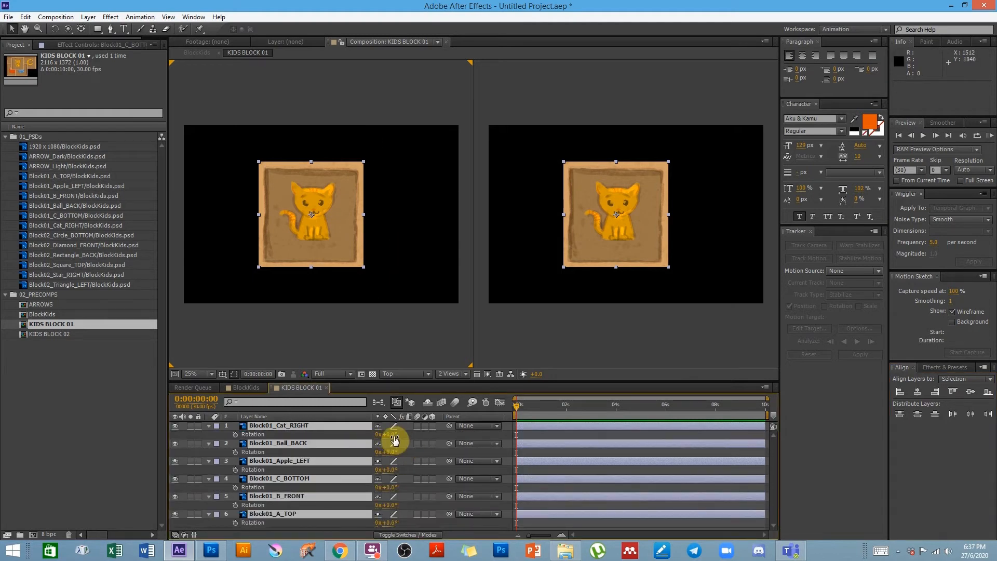
key(r)
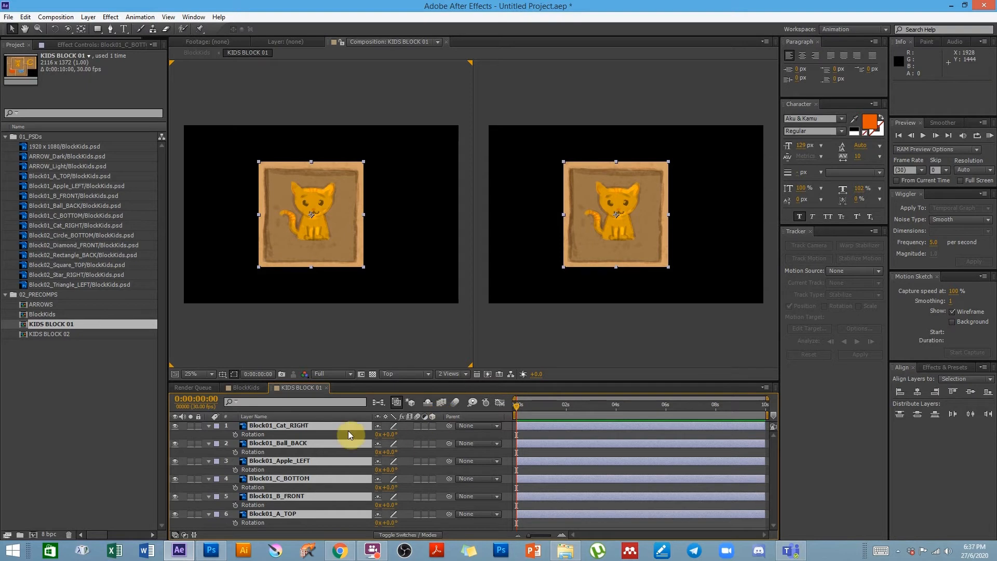
key(s)
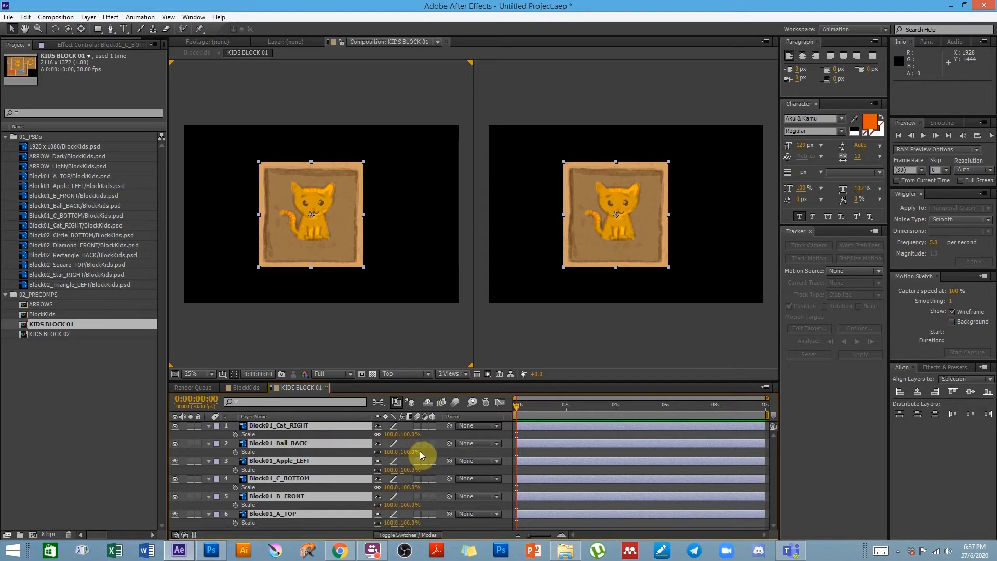
drag(315, 383, 314, 334)
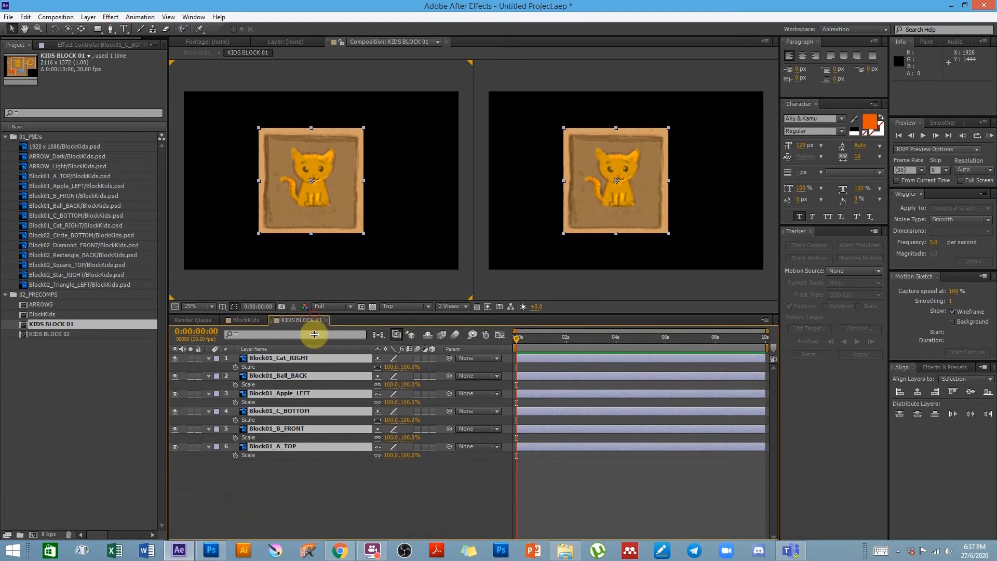
click(299, 496)
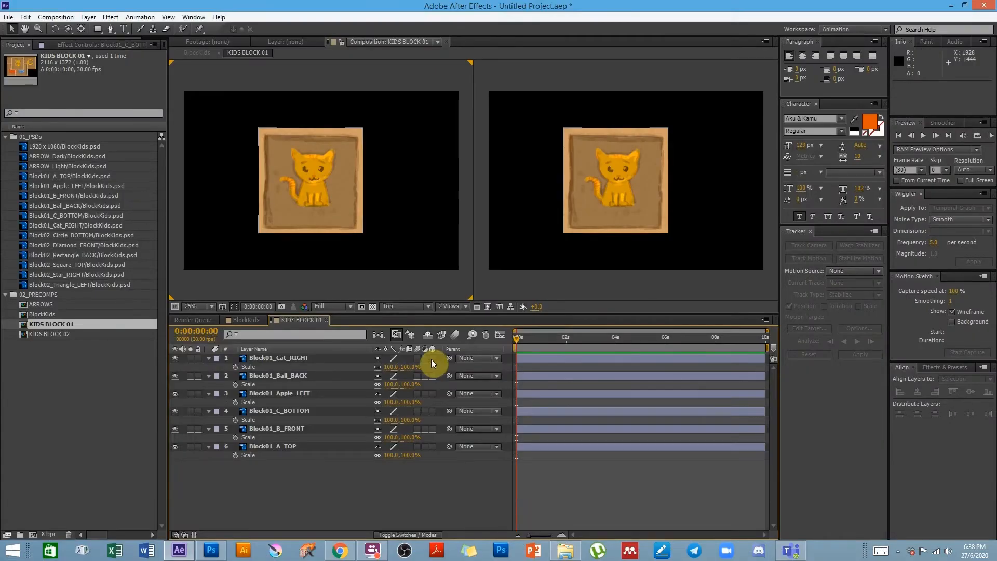
Display the Position and Rotation properties of the Block01_Cat_RIGHT layer in addition to its Scale
click(288, 357)
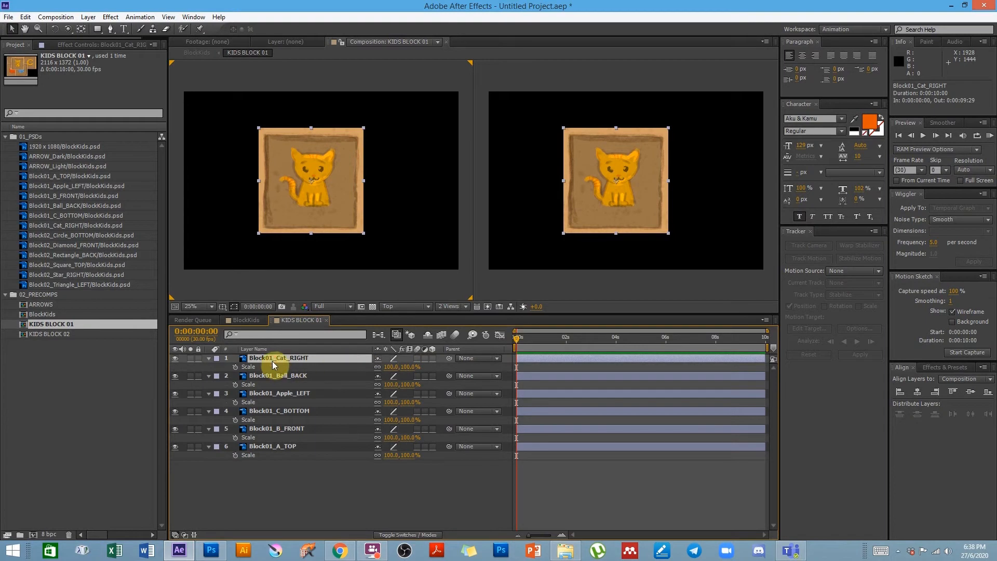
key(shift+p)
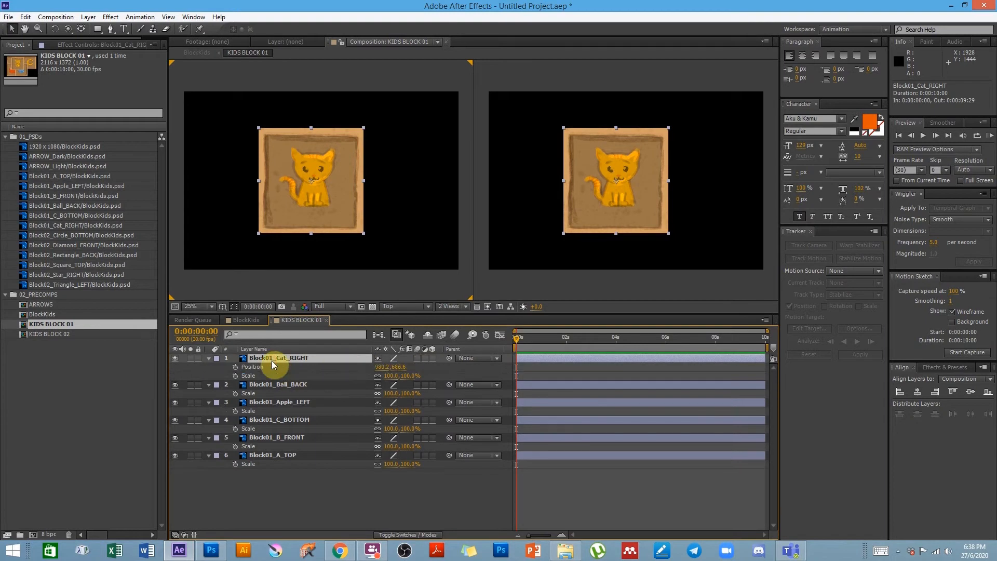
key(shift+r)
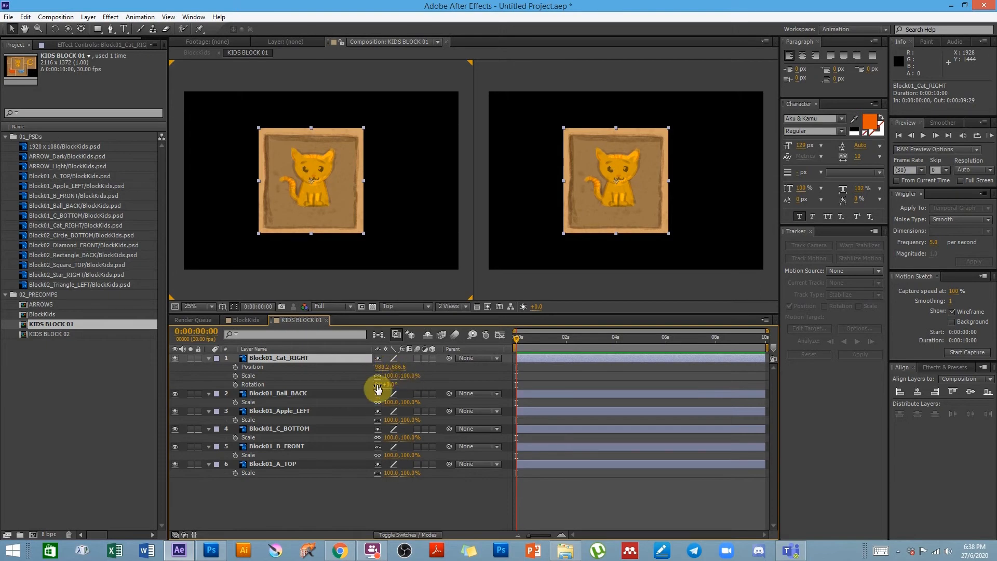
Make all six block face layers 3D, collapse their expanded properties, and deselect them
click(432, 358)
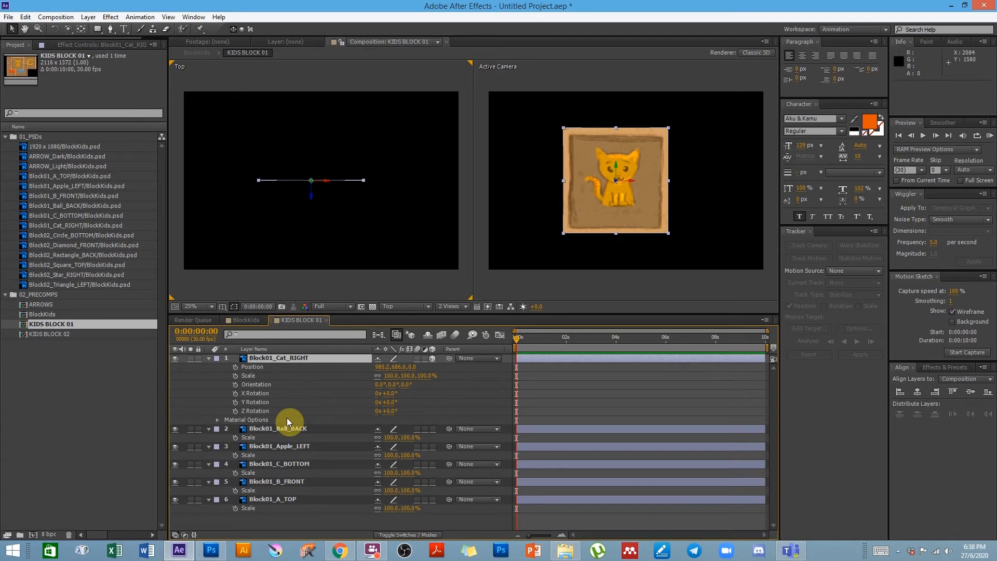
click(432, 429)
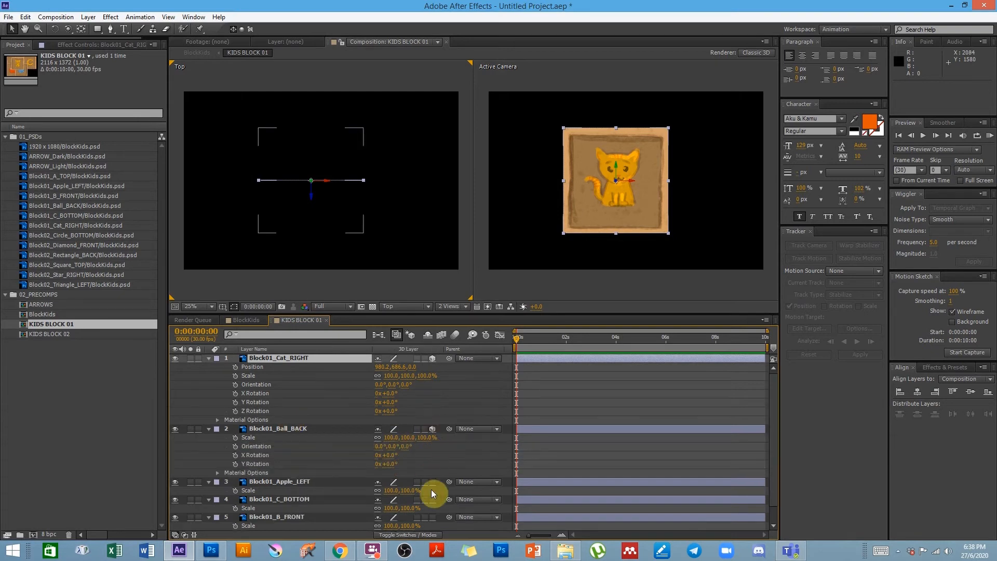
click(432, 482)
key(ctrl+a)
click(208, 358)
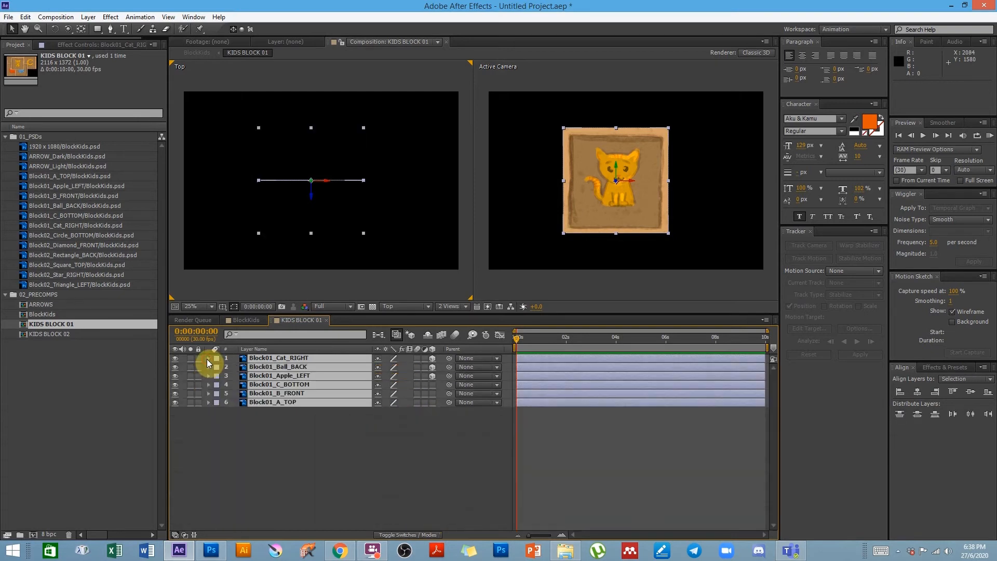
click(434, 385)
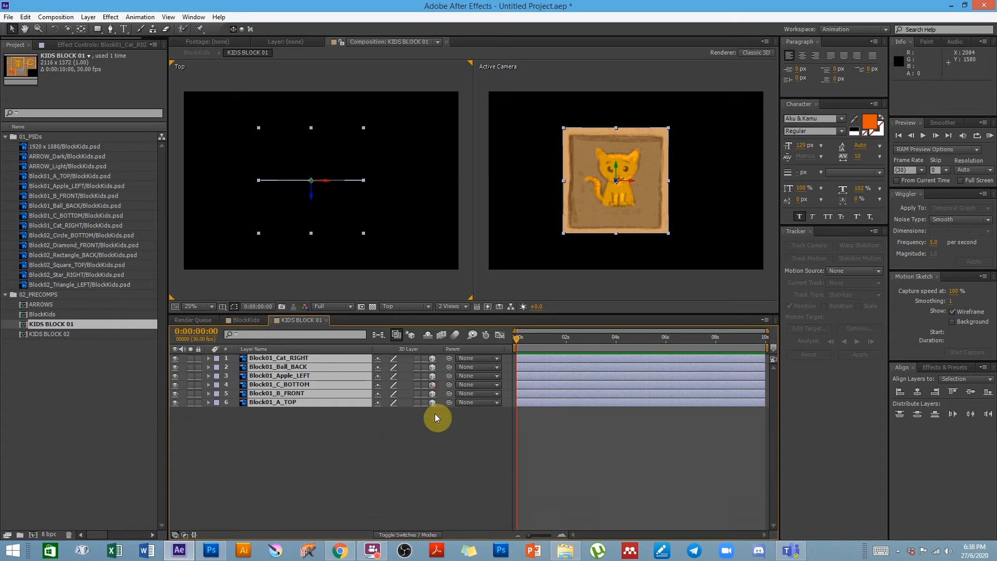
click(435, 453)
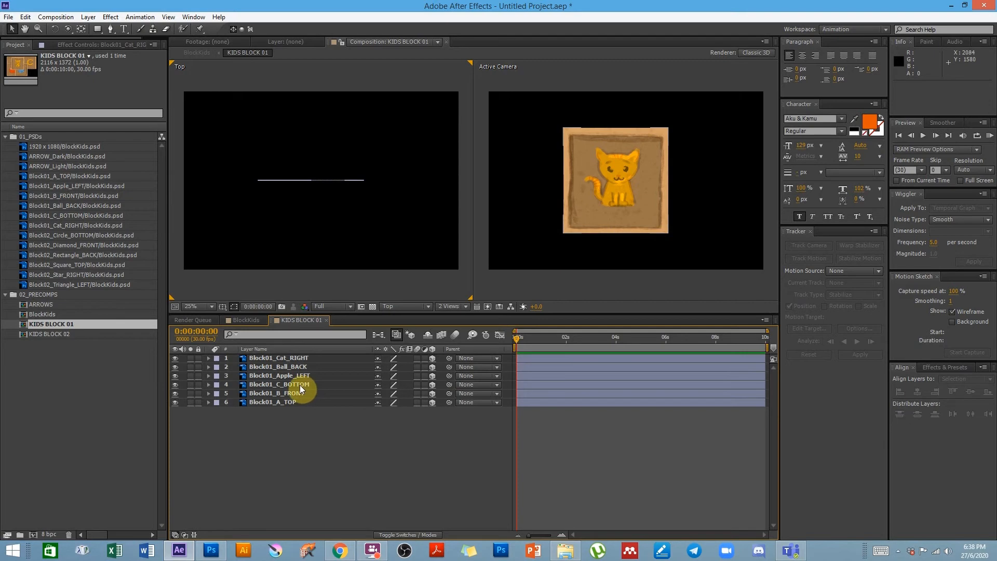
Select the Block01_B_FRONT layer and widen the Layer Name column in the timeline
click(291, 403)
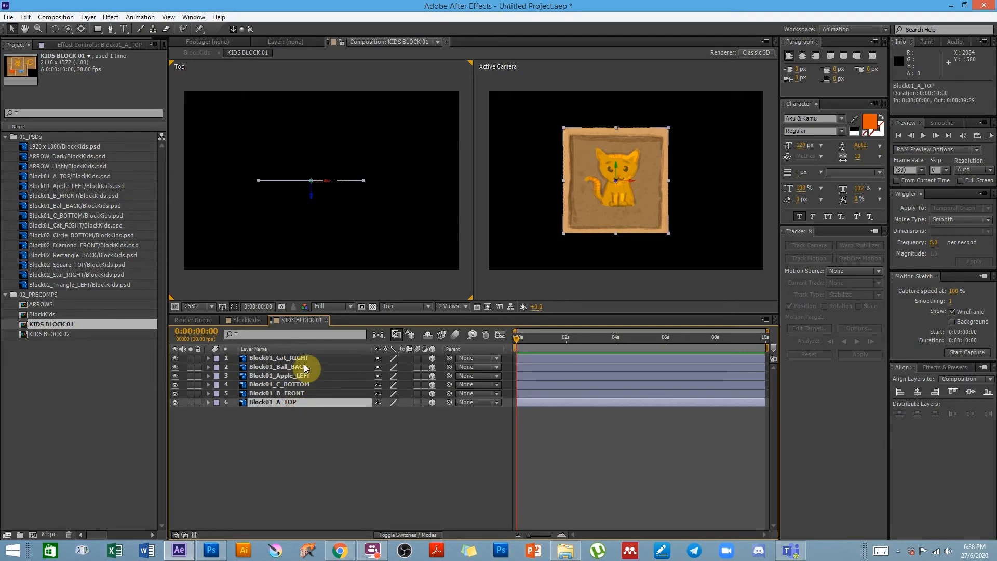
click(294, 414)
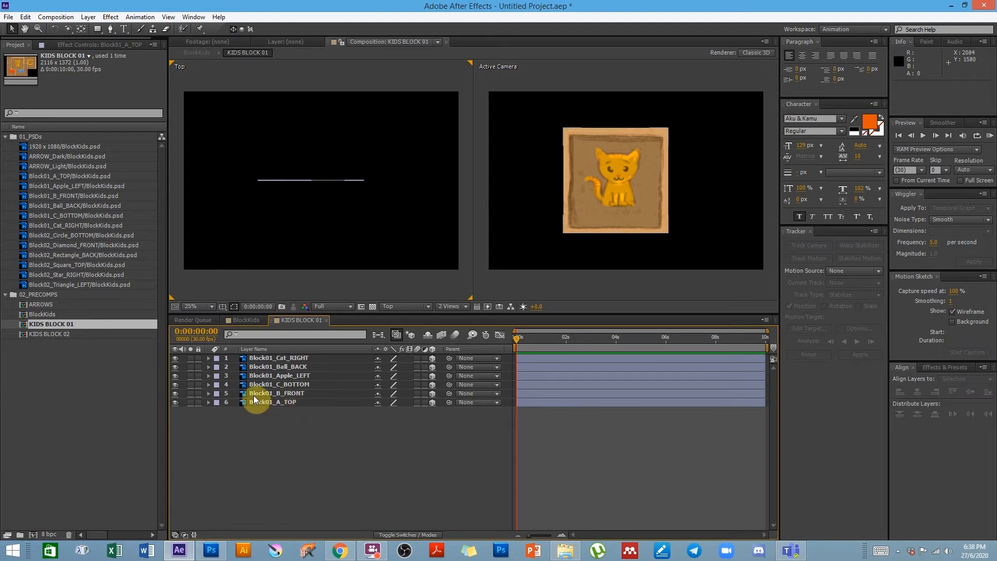
click(284, 393)
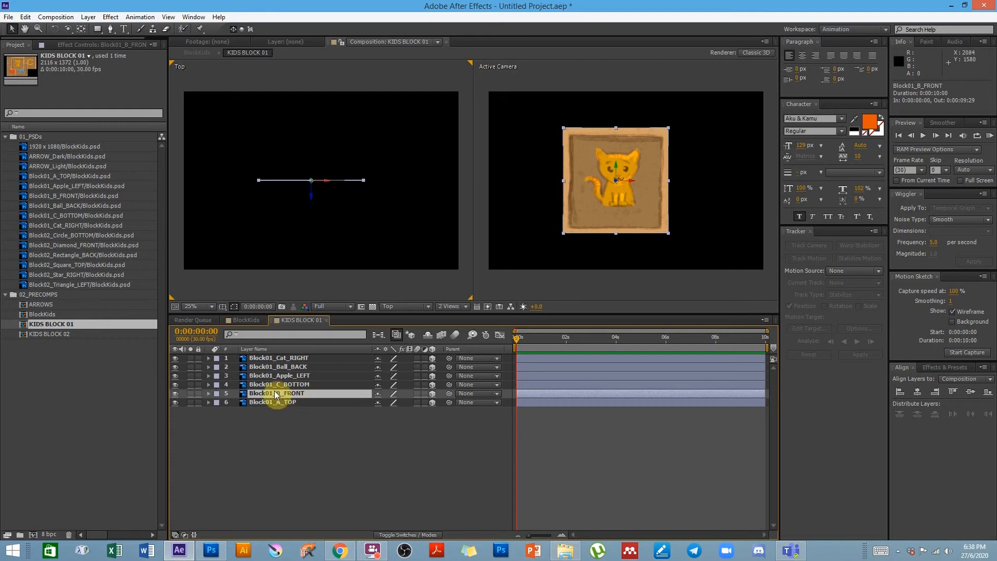
drag(372, 347, 392, 347)
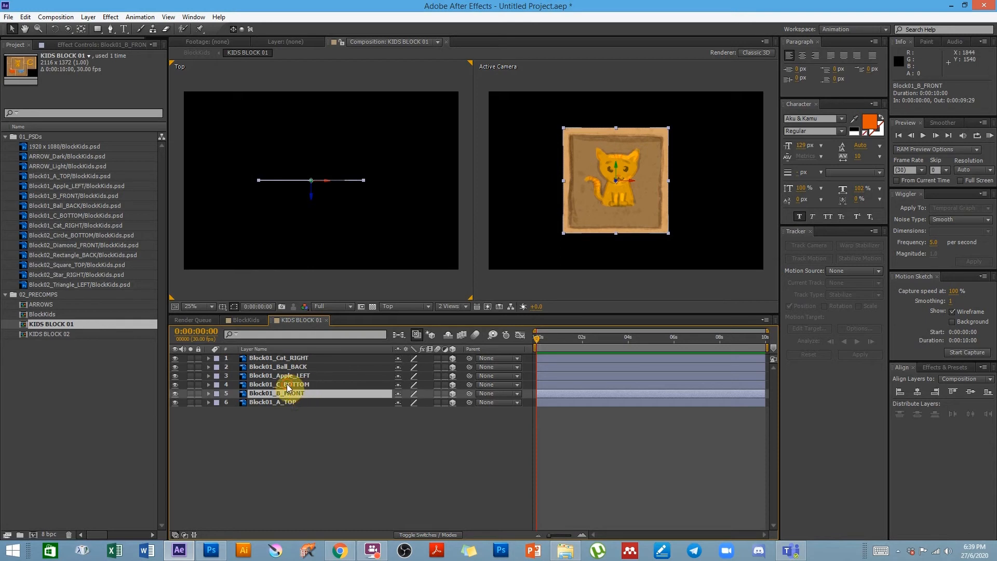
Try moving the Block01_Ball_BACK face about 616 px back along its Z axis in the Top view
click(285, 405)
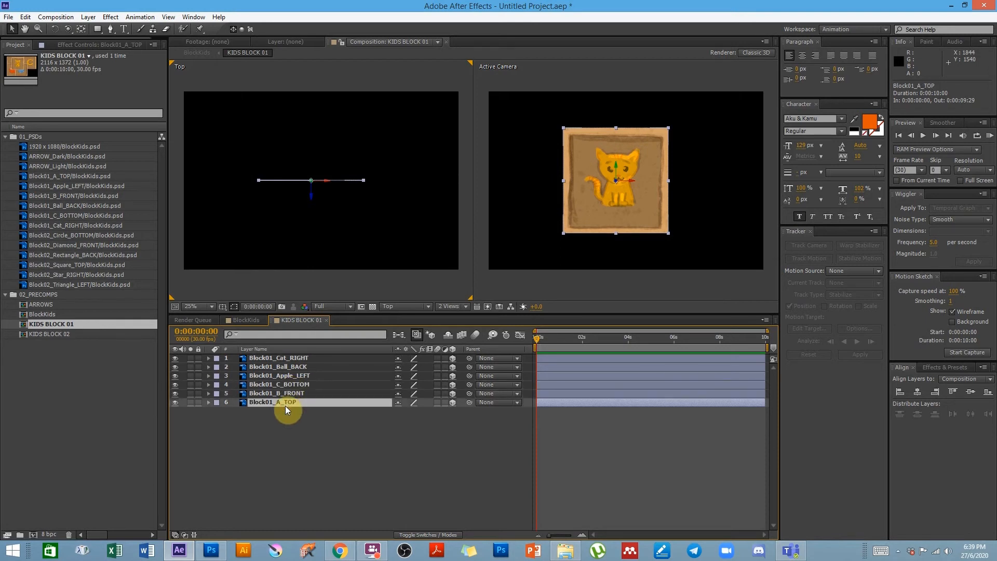
click(289, 367)
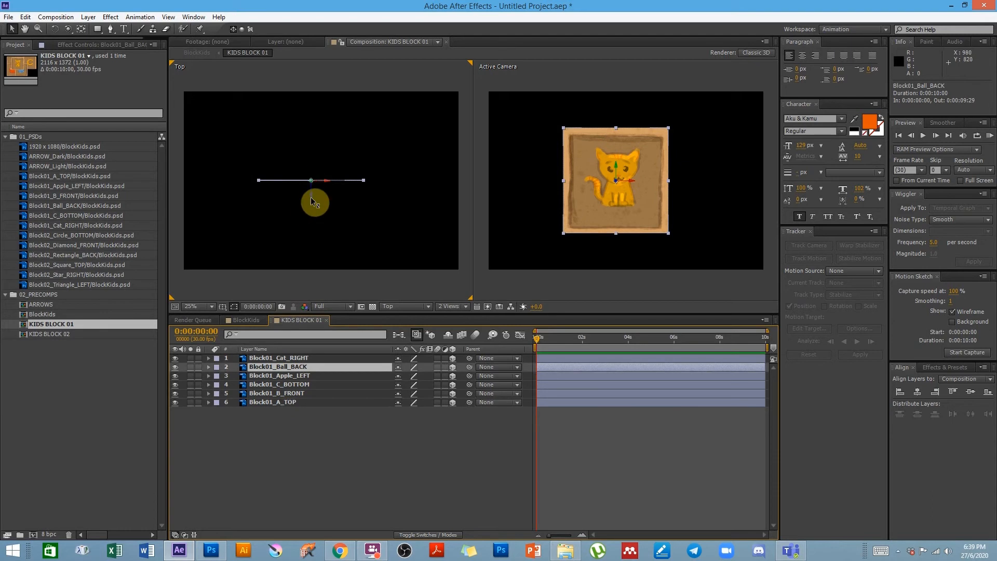
drag(311, 198, 316, 118)
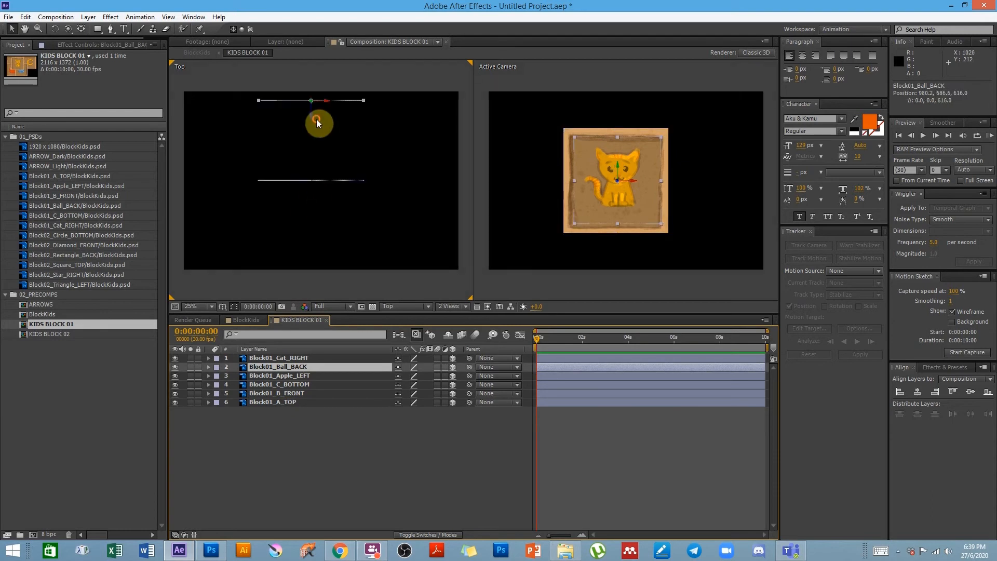
key(ctrl+z)
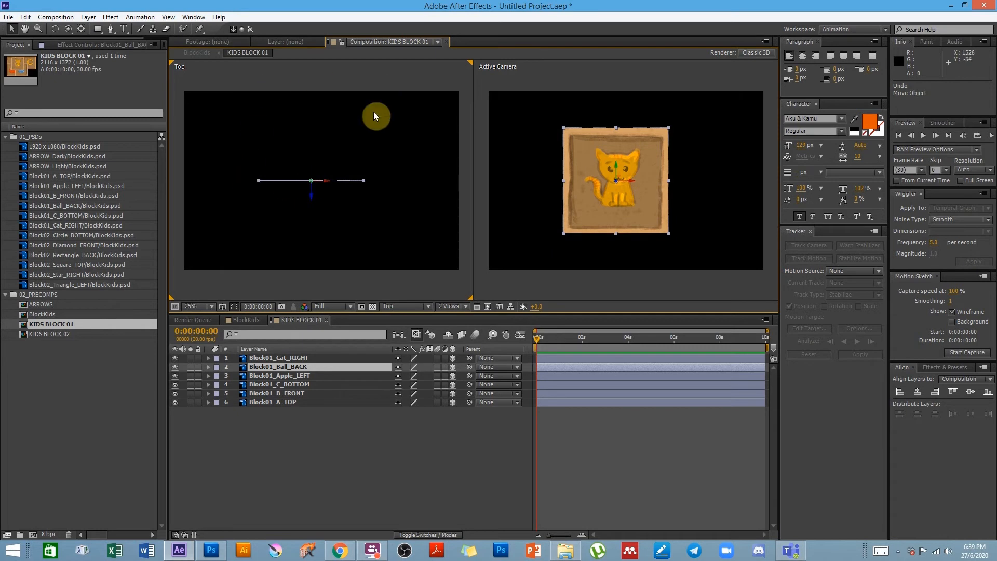
Change the Active Camera view to Custom View 1 and enlarge the stacked faces in it to 50%
click(291, 385)
click(291, 403)
click(546, 288)
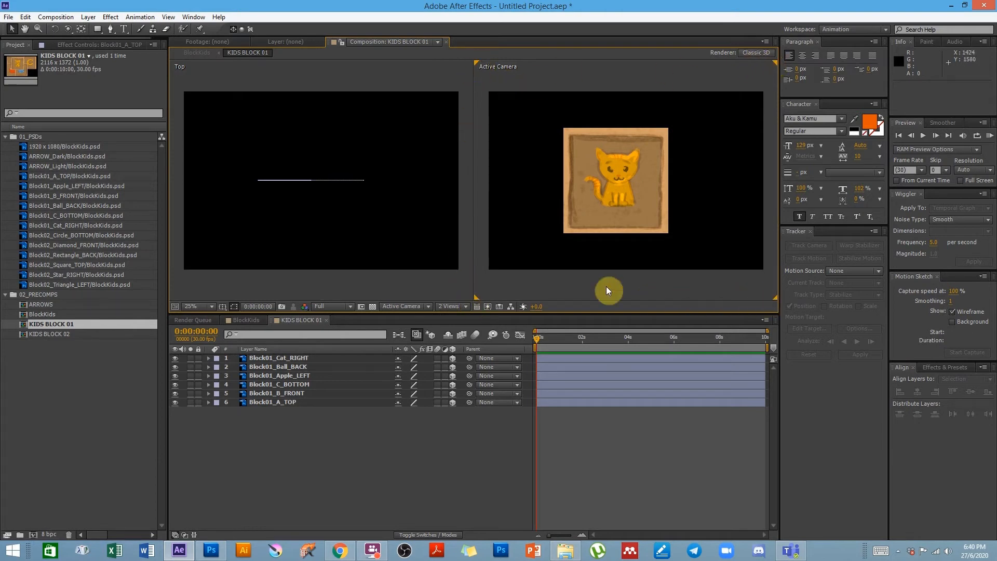
click(397, 305)
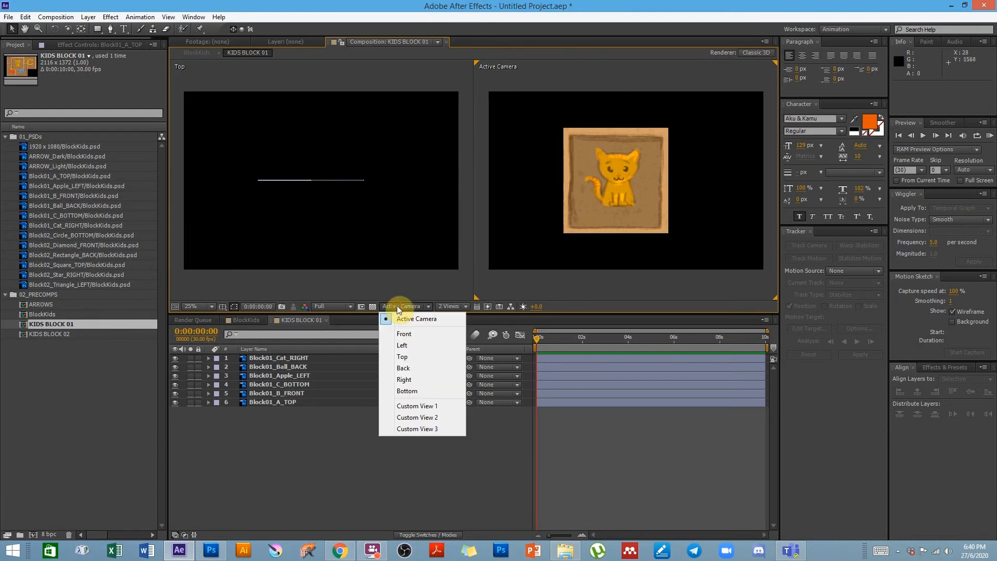
click(415, 407)
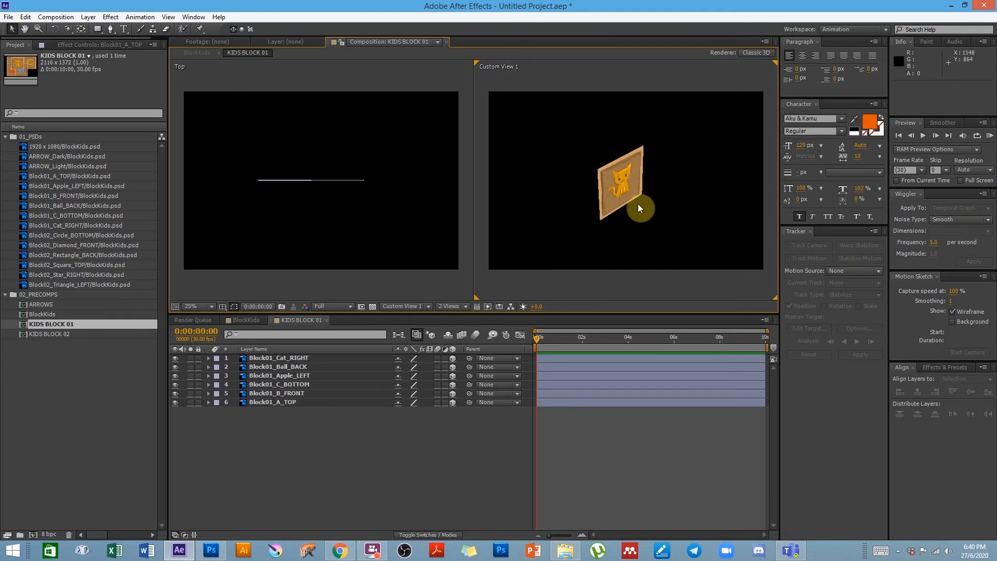
click(631, 185)
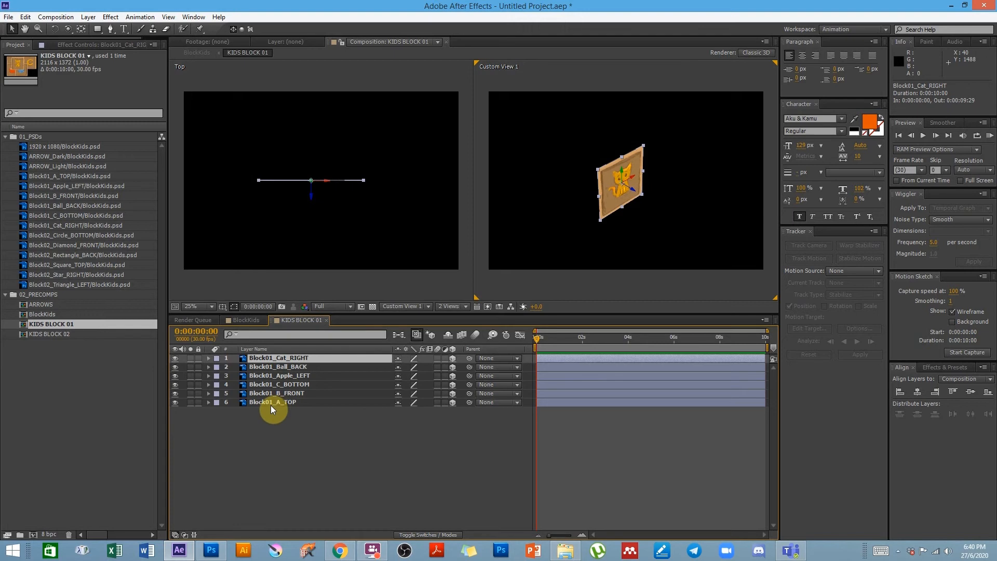
click(303, 386)
scroll(554, 233, down, 1)
scroll(556, 232, up, 2)
drag(553, 251, 615, 255)
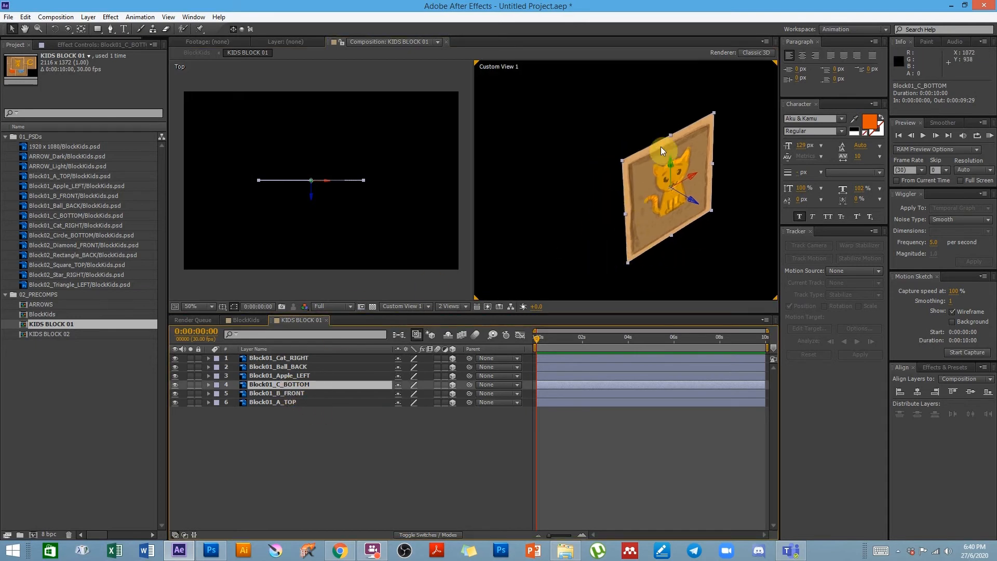
Show the rotation properties of the Block01_C_BOTTOM layer and set its X Rotation to -90°
click(274, 393)
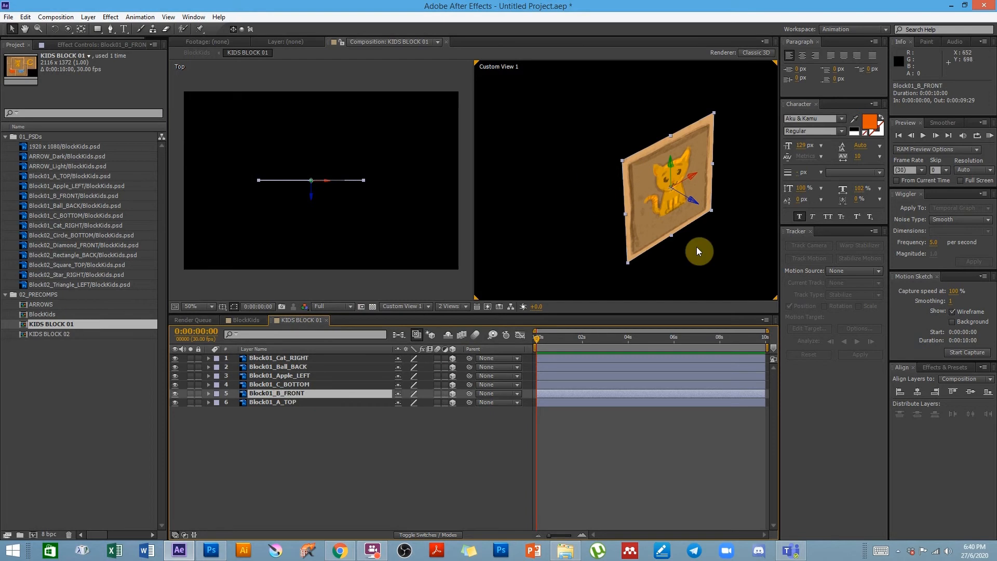
click(278, 385)
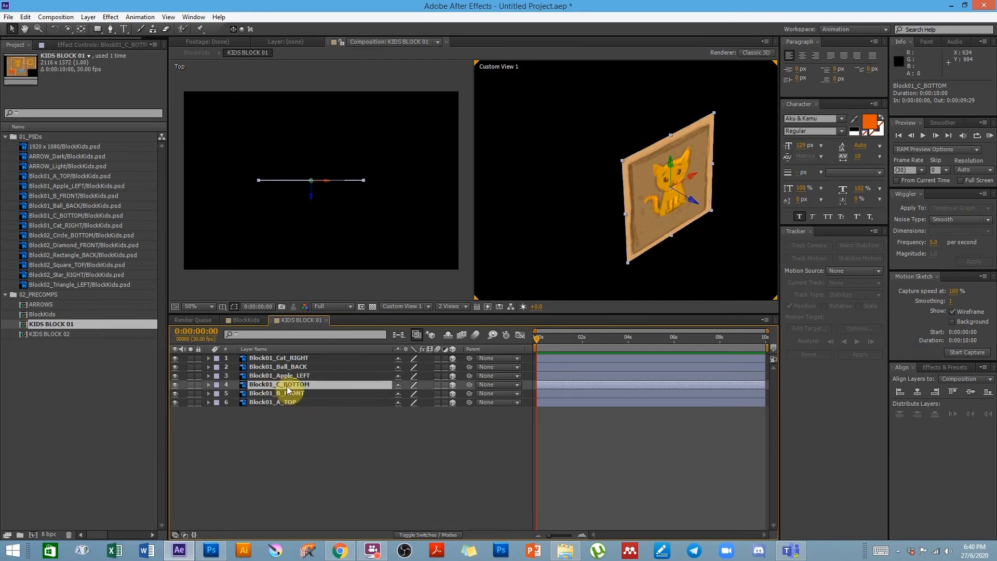
key(r)
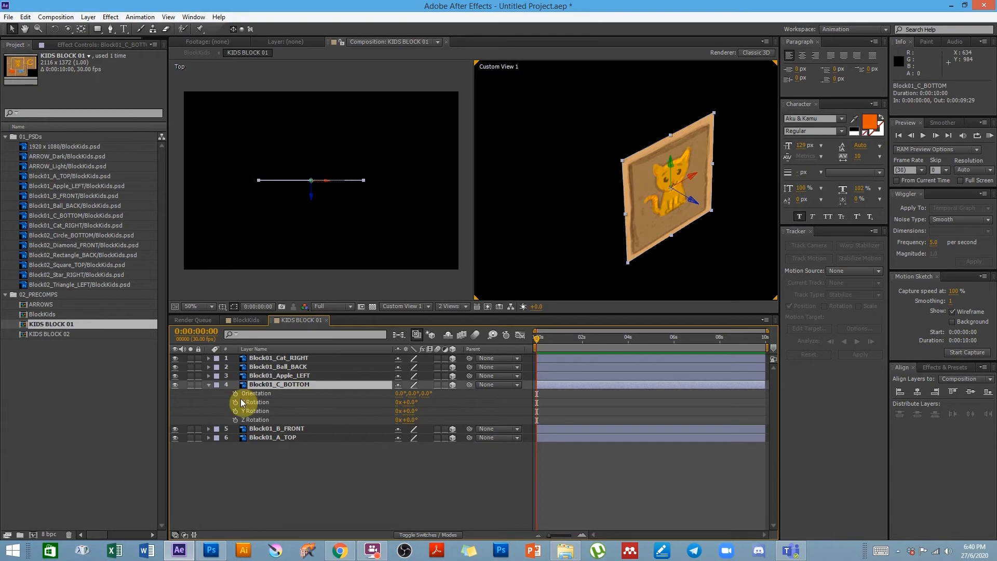
click(260, 402)
mouse_move(419, 407)
mouse_down()
mouse_move(400, 405)
mouse_move(414, 406)
mouse_up()
click(413, 404)
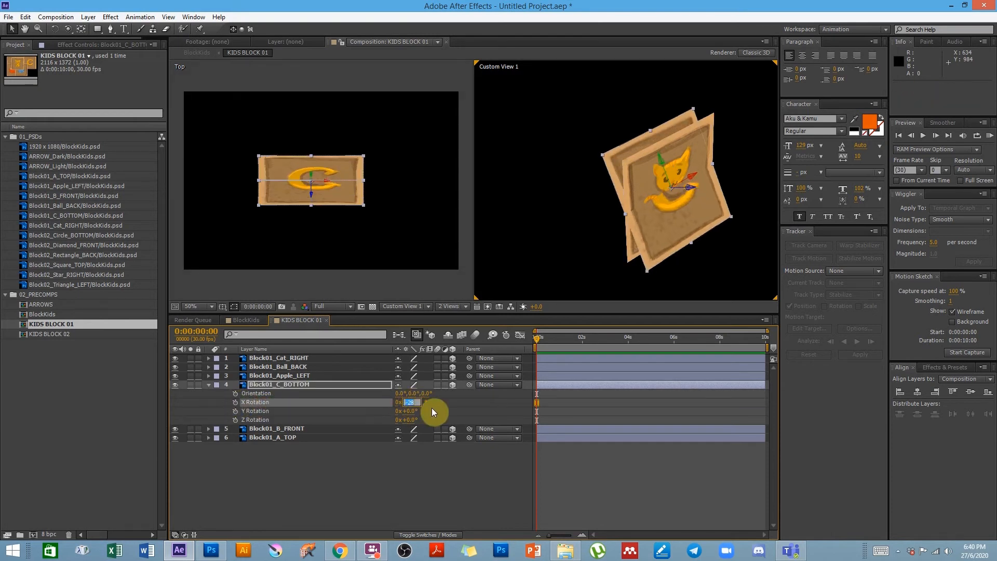
text(-90)
key(Return)
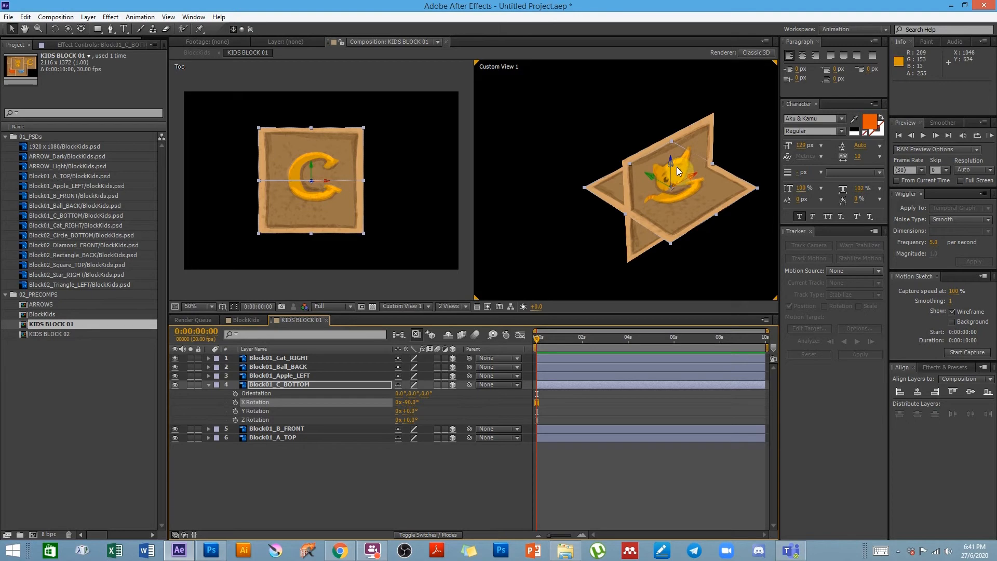
Compare the orientation of the Block01_B_FRONT, Block01_Cat_RIGHT and Block01_C_BOTTOM faces by selecting each in turn
click(301, 430)
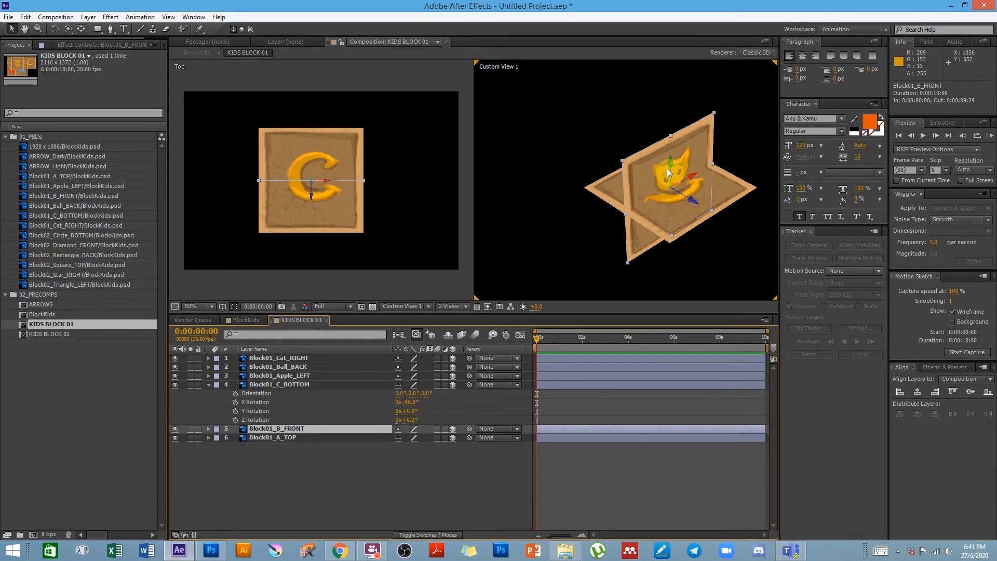
click(285, 358)
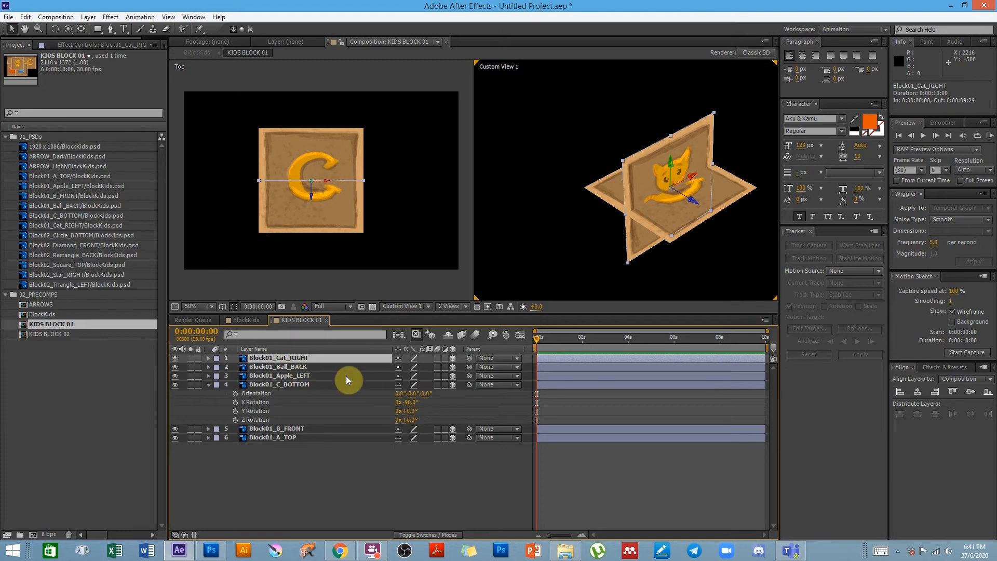
click(731, 201)
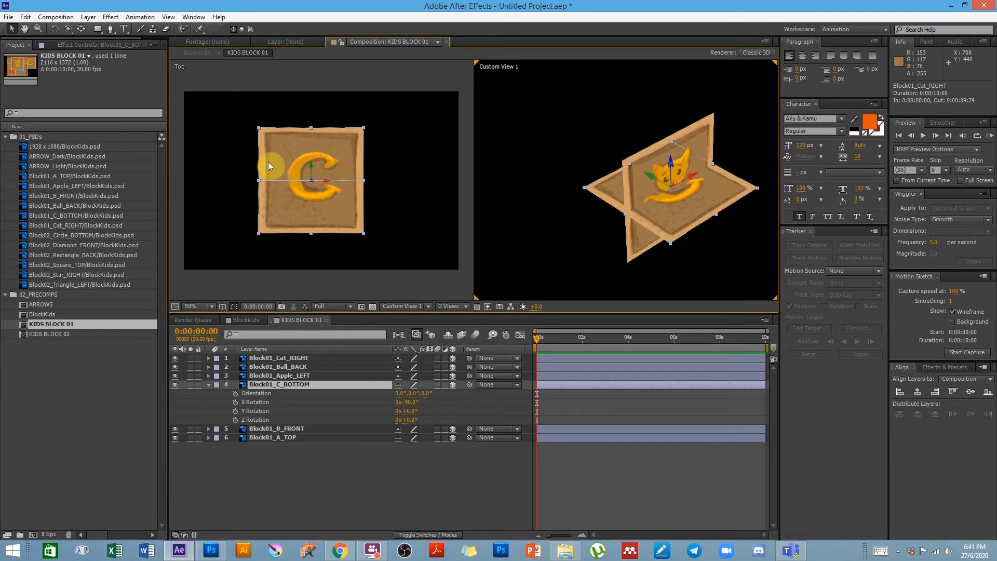
Move the Block01_C_BOTTOM face back along its Z axis in the Top view until its front edge reaches the upright faces
click(344, 272)
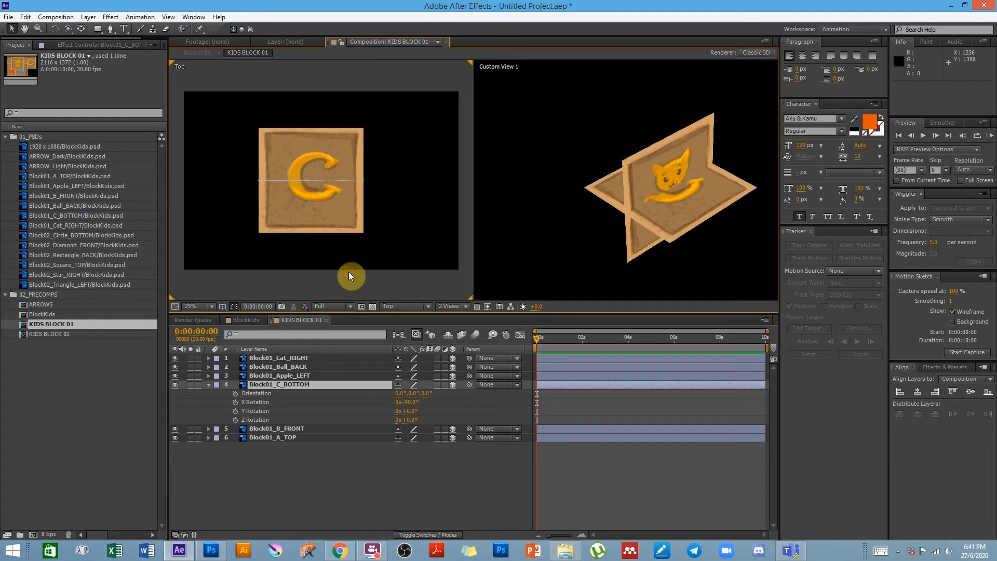
click(309, 207)
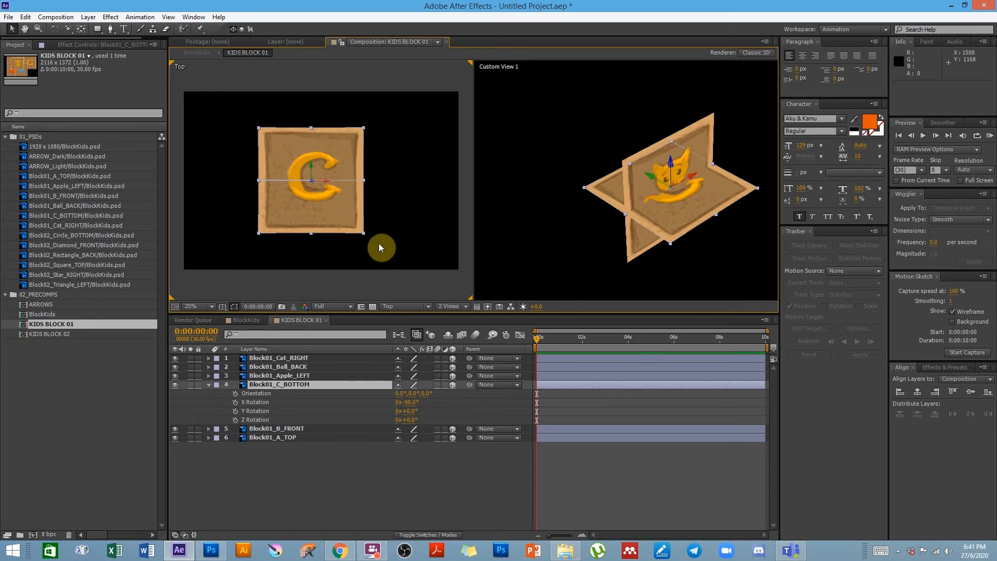
key(Up)
key(Up)
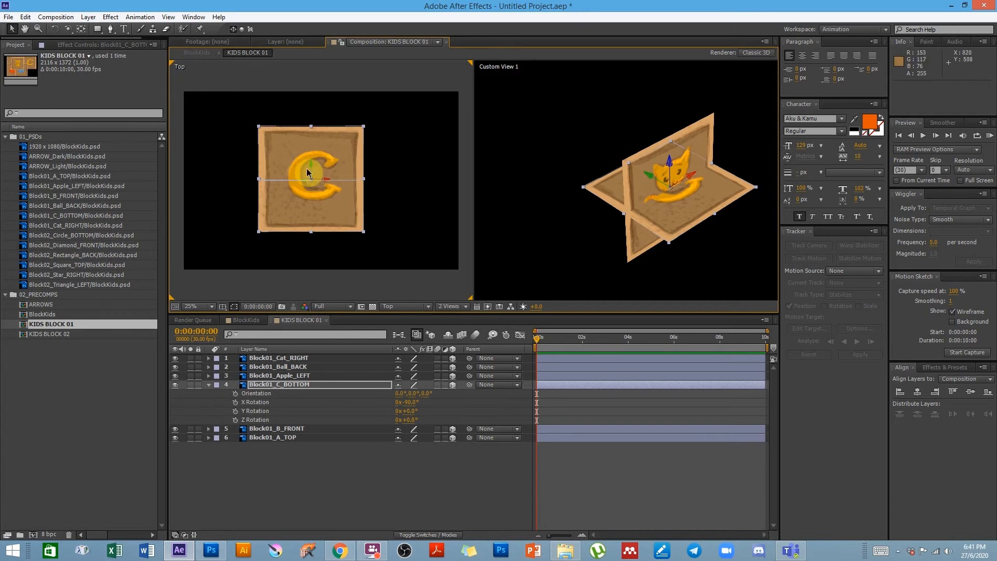
key(Up)
key(Up)
key(Up)
key(Up)
key(Up)
key(Up)
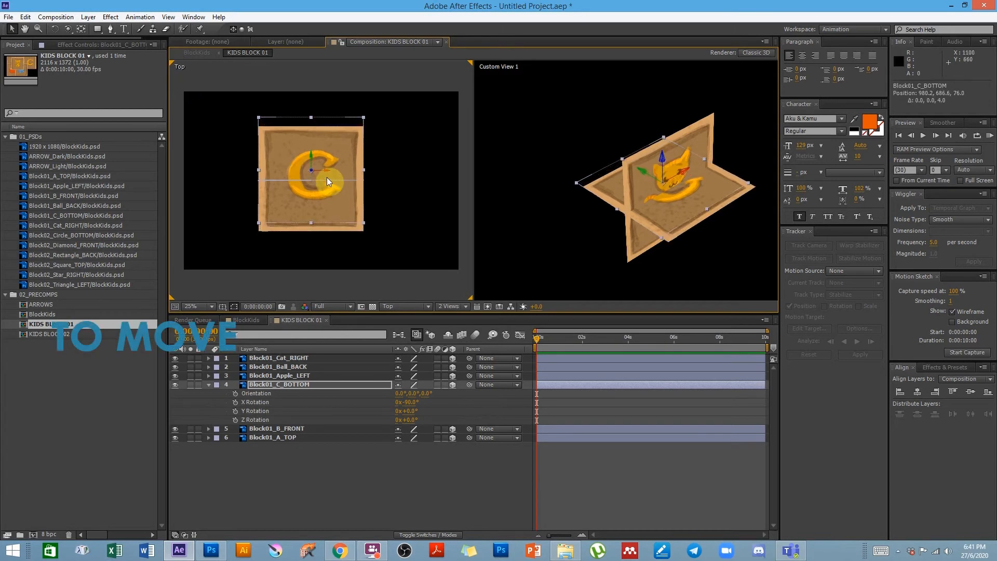
key(shift+Up)
key(shift+Up)
key(shift+Up)
key(shift+Up)
key(shift+Up)
key(shift+Up)
key(shift+Up)
key(shift+Up)
key(shift+Up)
key(shift+Up)
key(shift+Up)
key(shift+Up)
key(shift+Up)
key(shift+Up)
key(shift+Up)
key(shift+Up)
key(shift+Up)
key(shift+Up)
key(shift+Up)
key(shift+Up)
key(shift+Up)
key(shift+Up)
key(shift+Up)
key(shift+Up)
key(shift+Up)
key(shift+Up)
key(shift+Up)
key(shift+Up)
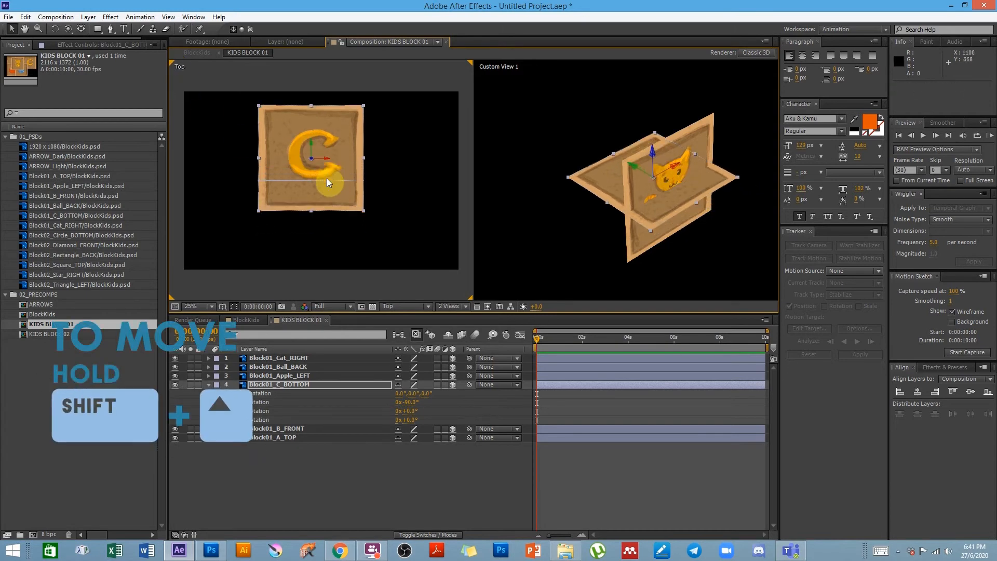
key(shift+Up)
key(shift+Up)
key(shift+Up)
key(shift+Up)
key(shift+Up)
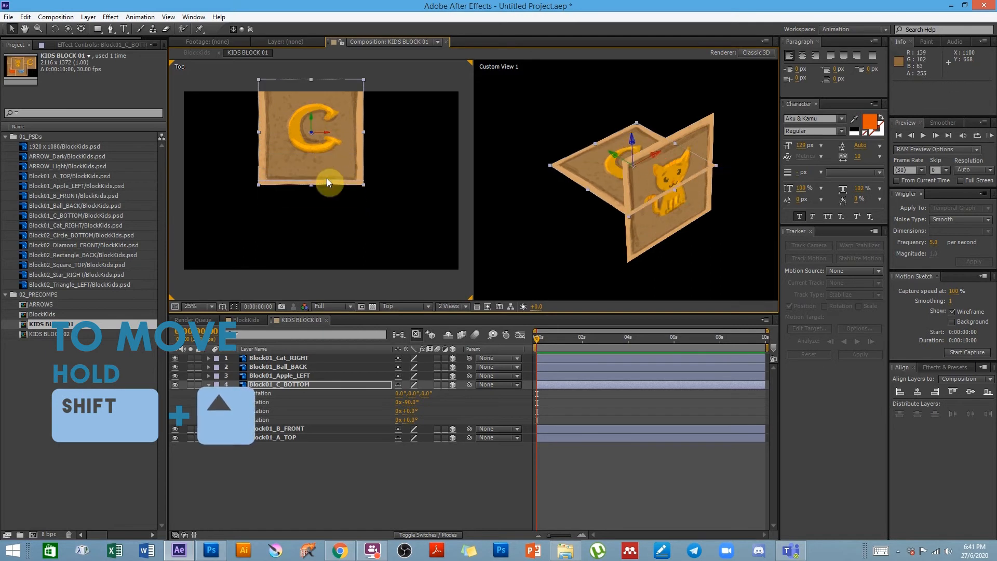
key(shift+Up)
key(shift+Up)
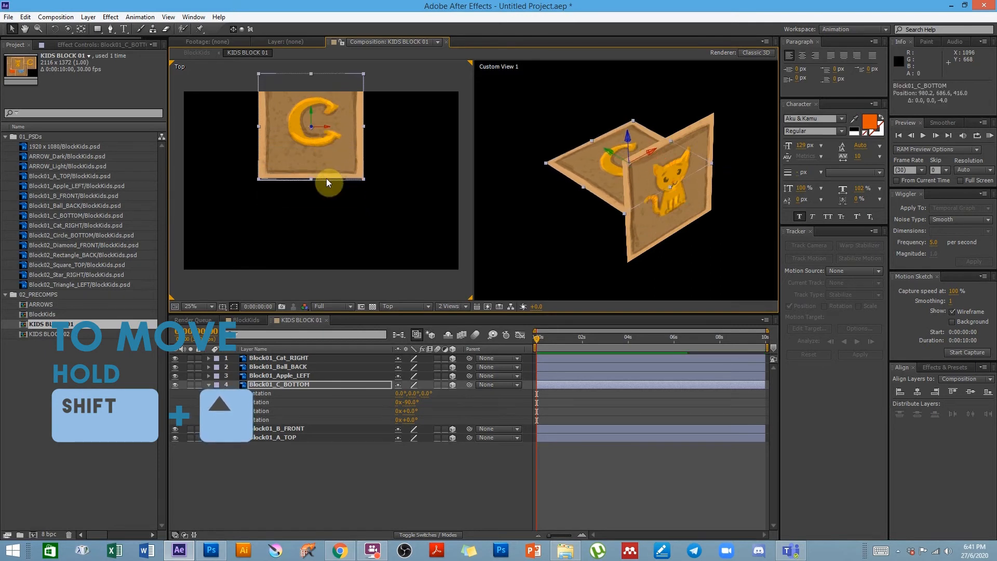
Nudge the Block01_C_BOTTOM face slightly forward in the Top view so its front edge lines up exactly with the upright faces
scroll(319, 182, up, 4)
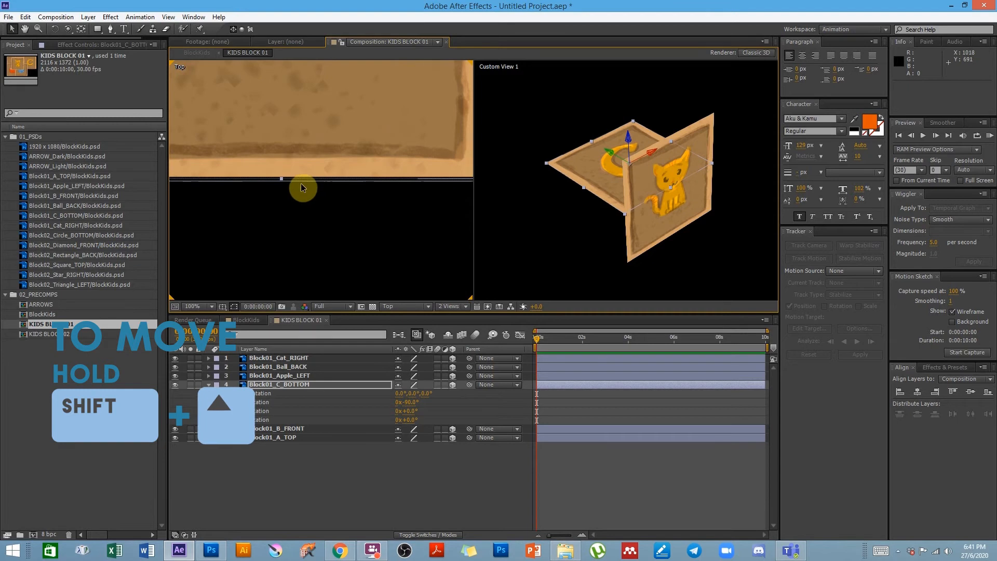
key(Down)
key(Down)
key(Down)
key(Down)
key(Down)
key(Down)
key(Down)
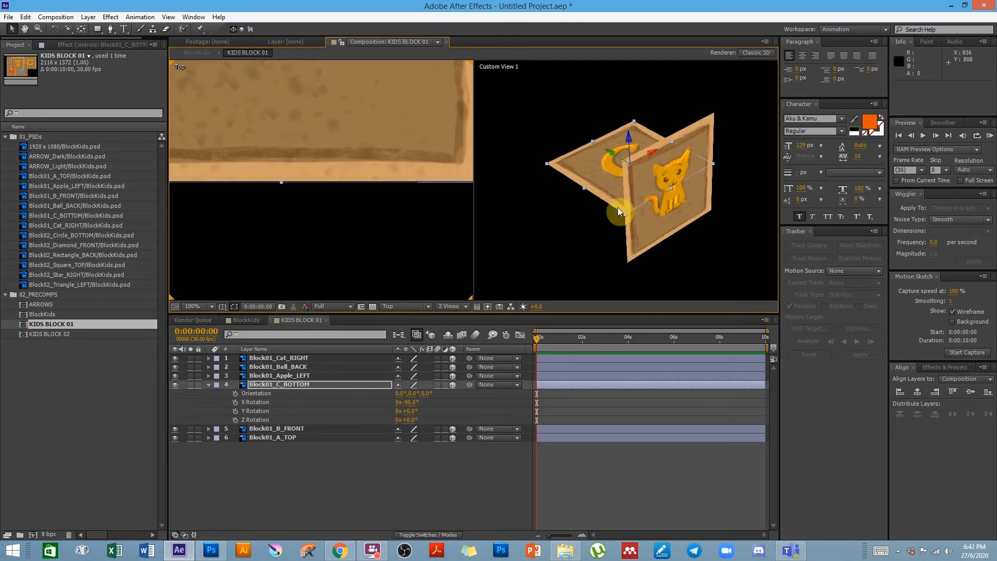
click(279, 385)
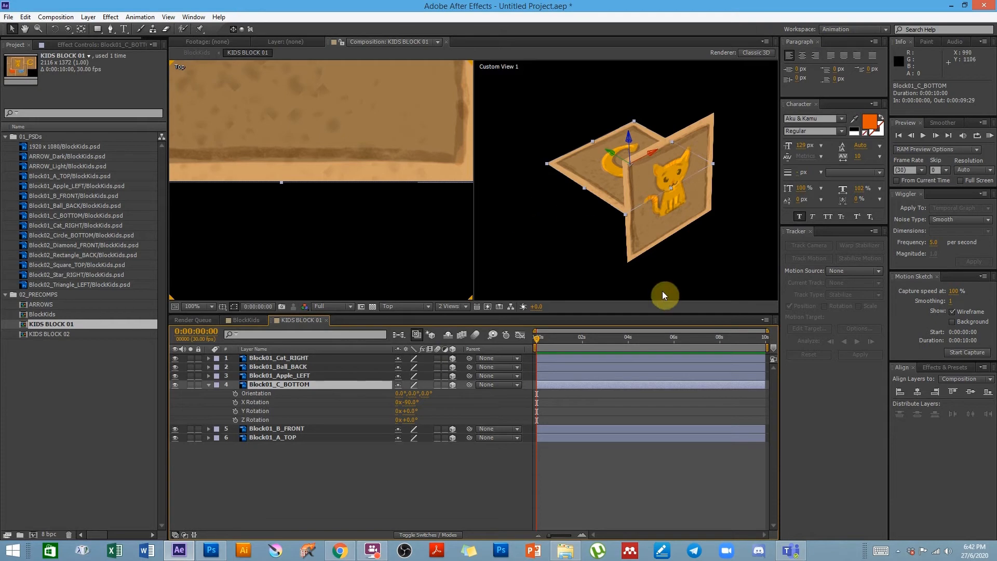
Change the Top view to the Left view and bring the edge-on faces fully into sight
click(345, 231)
scroll(345, 231, down, 2)
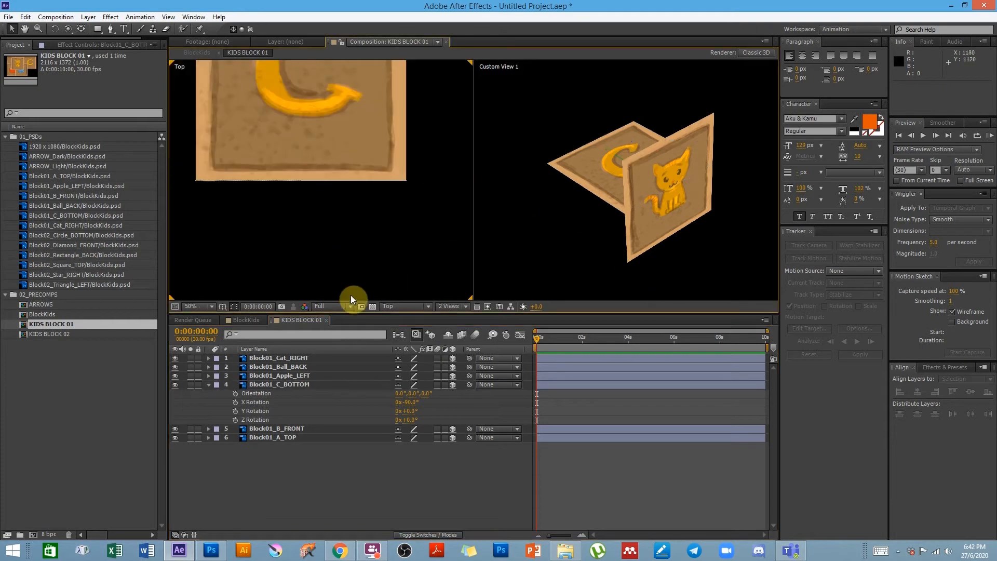
click(387, 307)
click(410, 344)
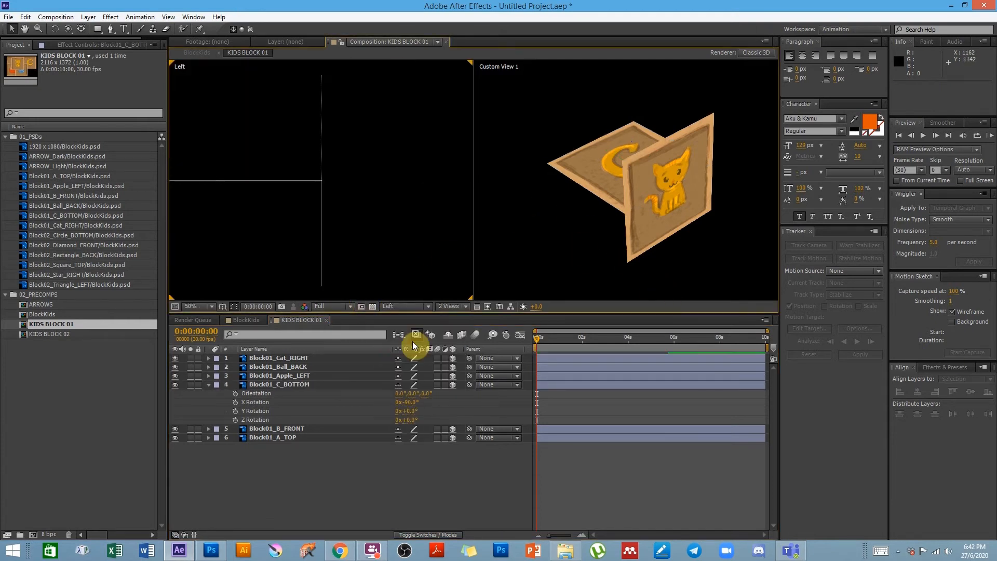
drag(290, 199, 396, 198)
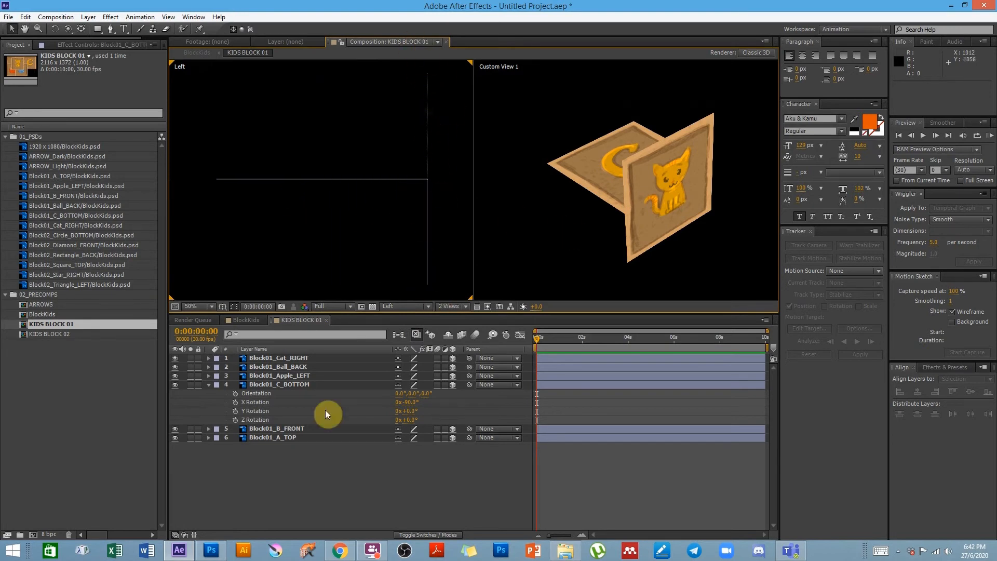
Lower the Block01_C_BOTTOM face in the Left view to the bottom edge of the upright faces
click(277, 384)
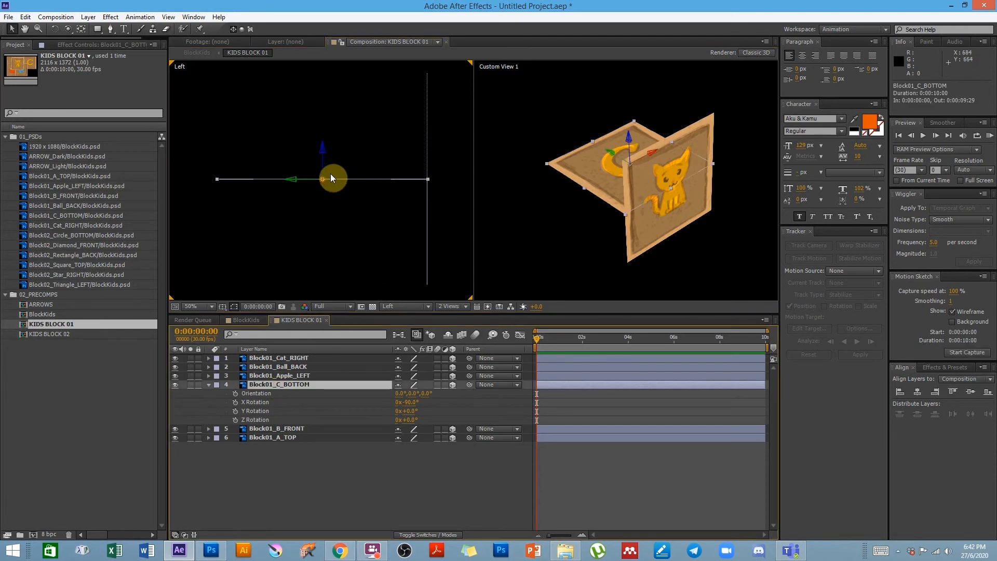
key(shift+Down)
key(shift+Down)
key(shift+Down)
key(shift+Down)
key(shift+Down)
key(shift+Down)
key(shift+Down)
key(shift+Down)
key(shift+Down)
key(shift+Down)
key(shift+Down)
key(shift+Down)
key(shift+Down)
key(shift+Down)
key(shift+Down)
key(shift+Down)
key(shift+Down)
key(shift+Down)
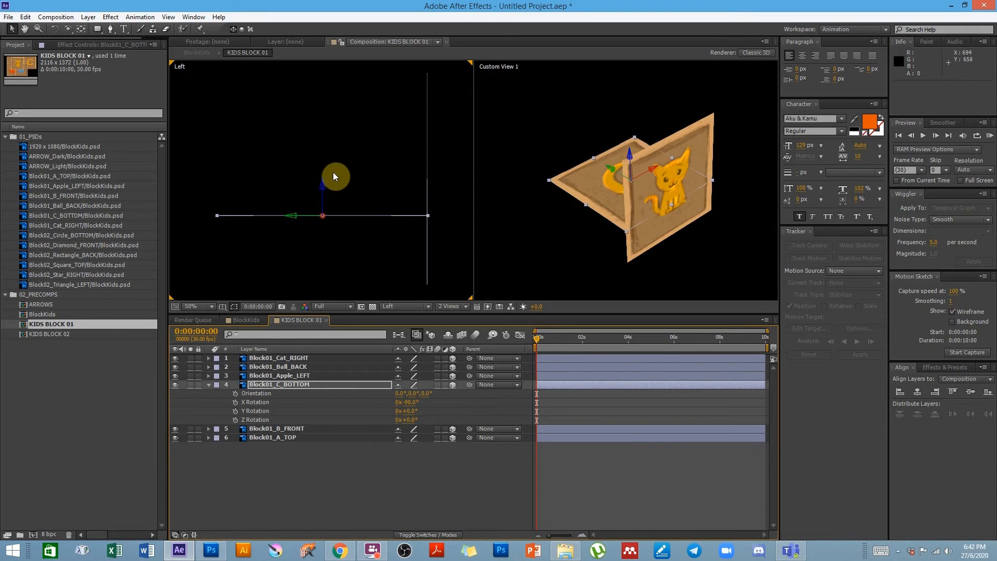
key(shift+Down)
key(shift+Down)
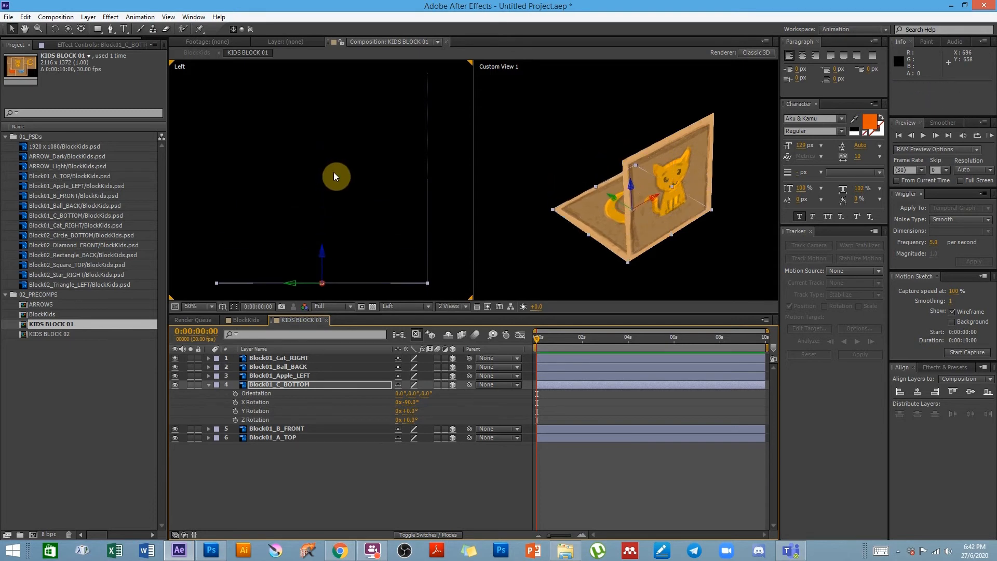
Fine-tune the Block01_C_BOTTOM face in the Left view so its front corner meets the lower end of the upright faces
scroll(413, 256, down, 2)
scroll(407, 249, up, 3)
drag(430, 259, 328, 122)
drag(434, 204, 421, 172)
key(Down)
key(Down)
scroll(440, 266, up, 1)
drag(442, 263, 434, 230)
click(374, 216)
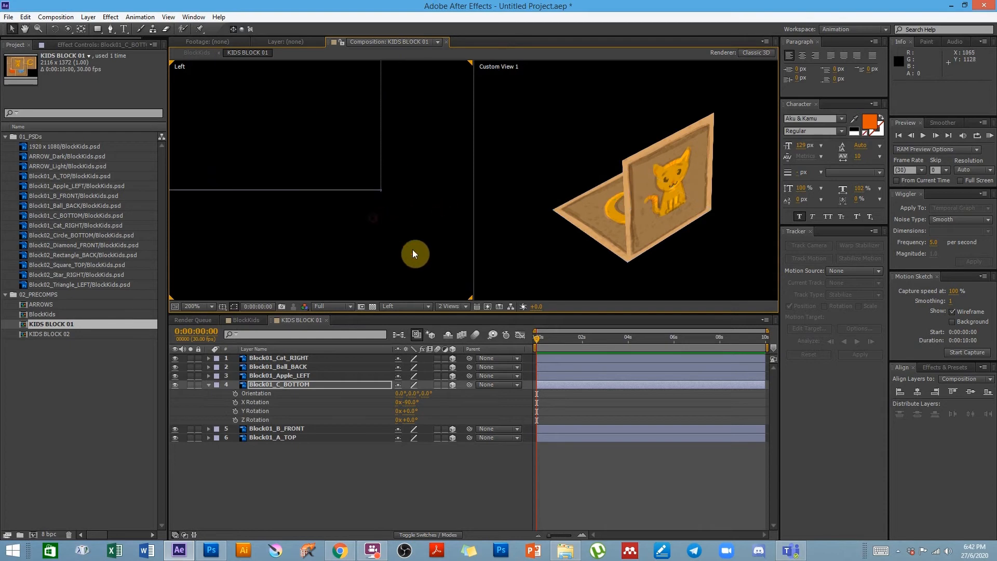
click(352, 190)
key(Down)
key(Down)
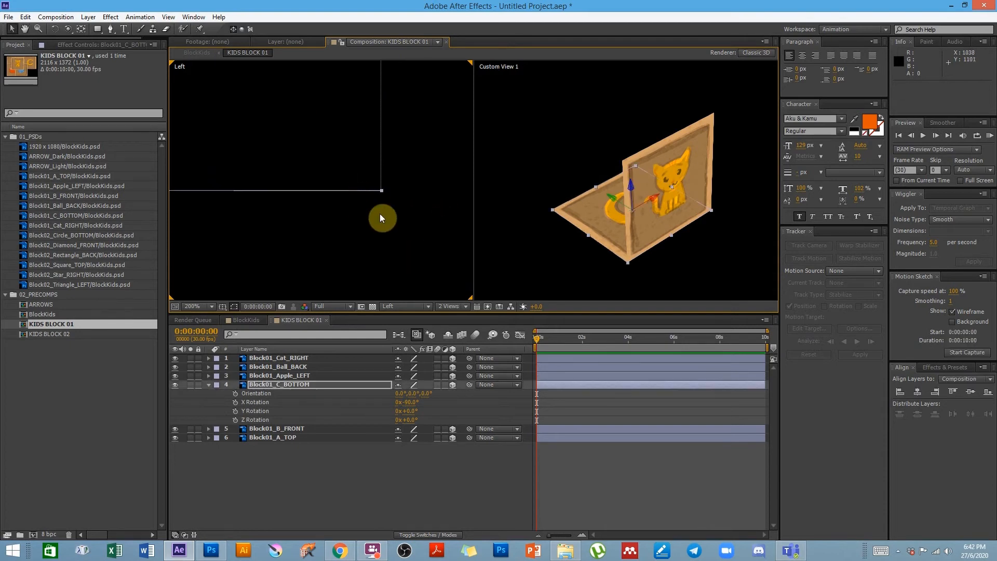
key(Left)
key(comma)
key(comma)
key(space)
drag(313, 241, 321, 252)
drag(330, 156, 350, 205)
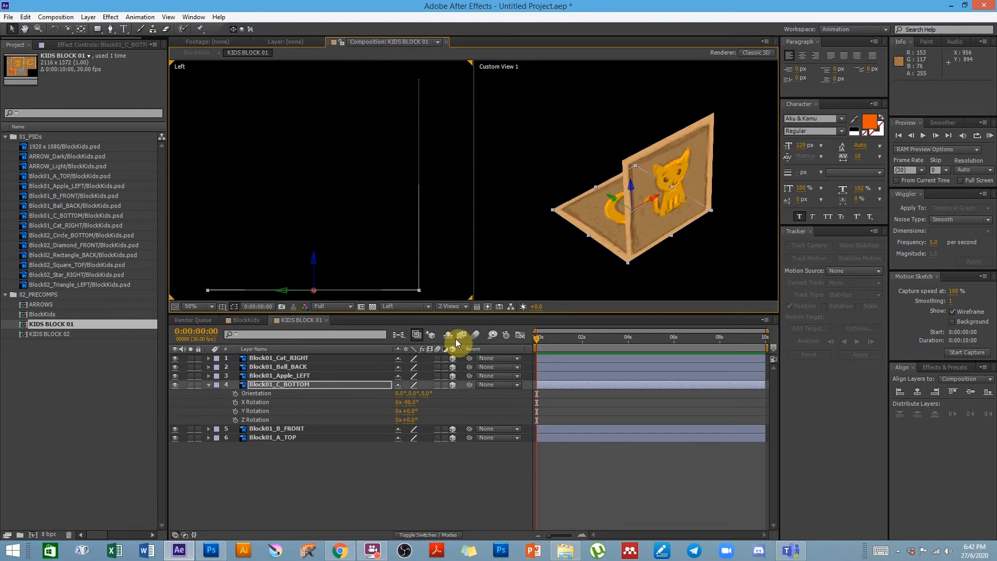
Show the rotation properties of the Block01_A_TOP layer and set its X Rotation to -90°
click(295, 438)
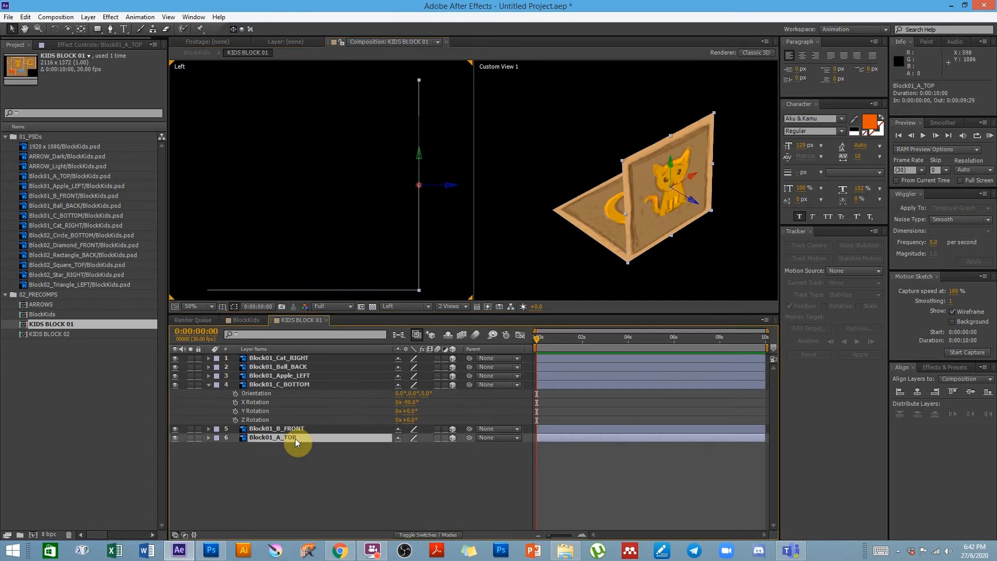
key(r)
drag(413, 459, 392, 457)
click(413, 456)
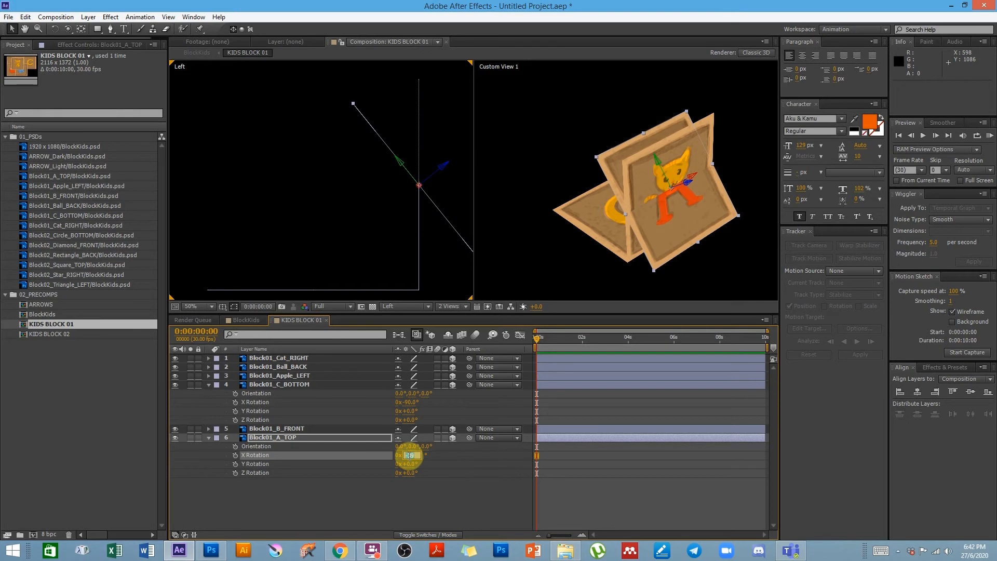
text(-90)
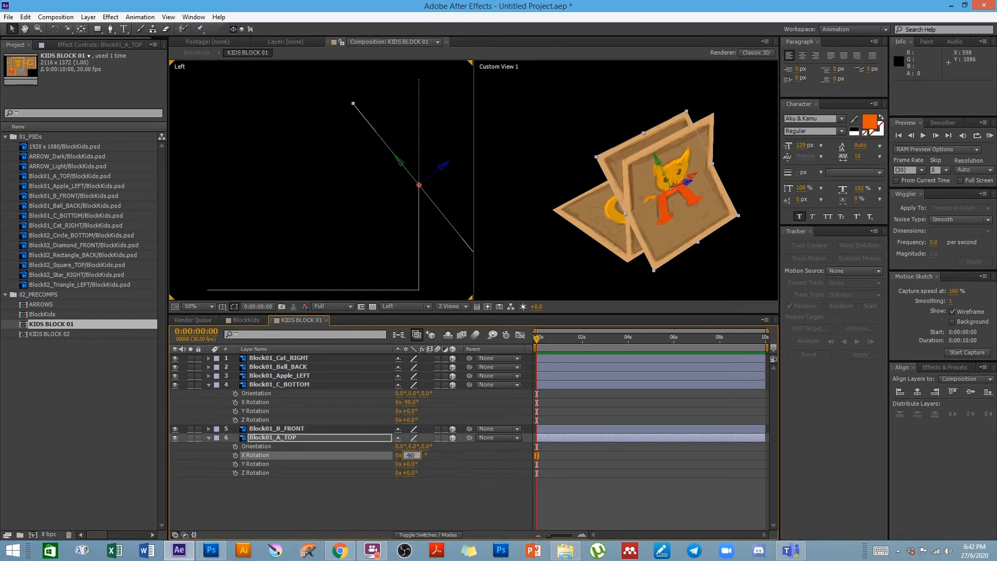
click(407, 460)
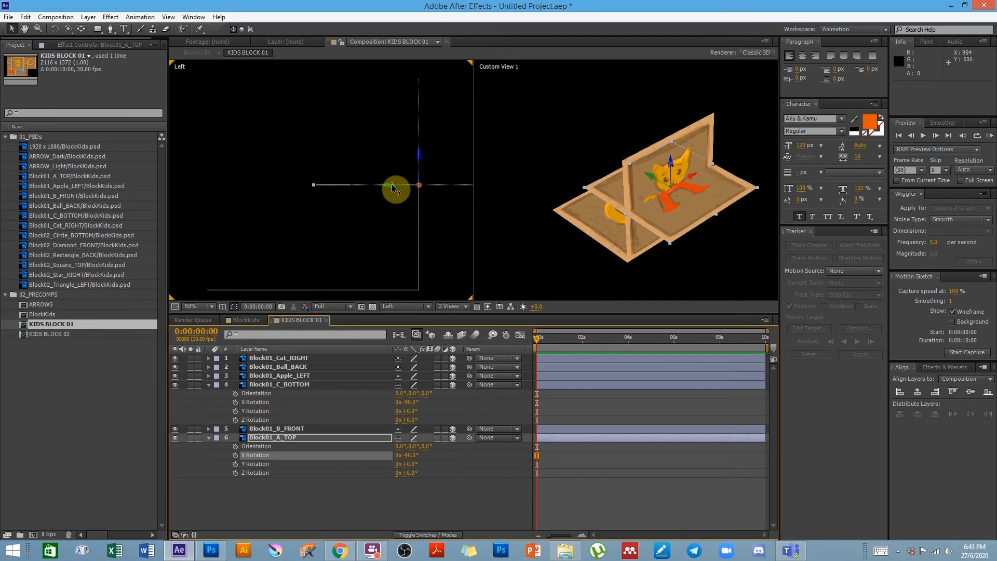
Raise the Block01_A_TOP face in the Left view to a Y position of about 267 px, near the upright faces' top edge
key(space)
drag(260, 208, 316, 213)
key(space)
drag(396, 217, 284, 217)
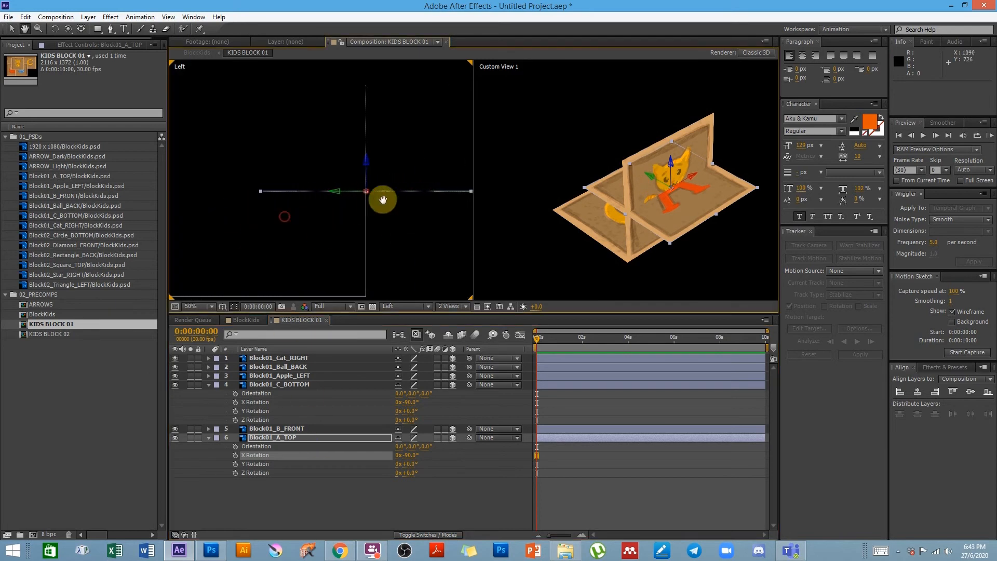
key(shift+Up)
key(shift+Up)
key(shift+Up)
key(shift+Up)
key(shift+Up)
key(shift+Up)
key(shift+Up)
key(shift+Up)
key(shift+Up)
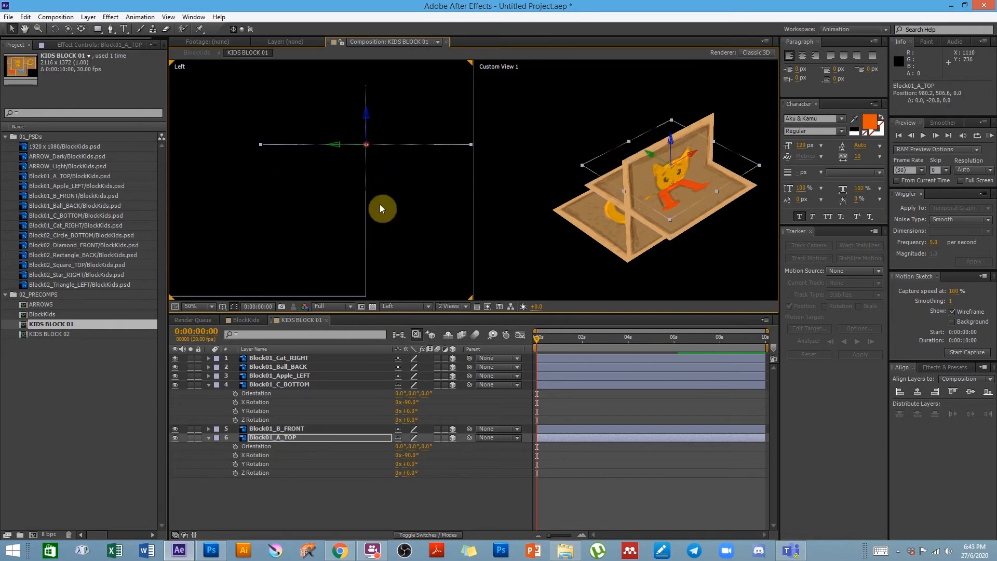
key(shift+Up)
key(shift+Up)
key(shift+Up)
key(shift+Up)
key(shift+Up)
key(shift+Up)
key(shift+Up)
key(shift+Up)
key(shift+Up)
key(shift+Up)
key(shift+Up)
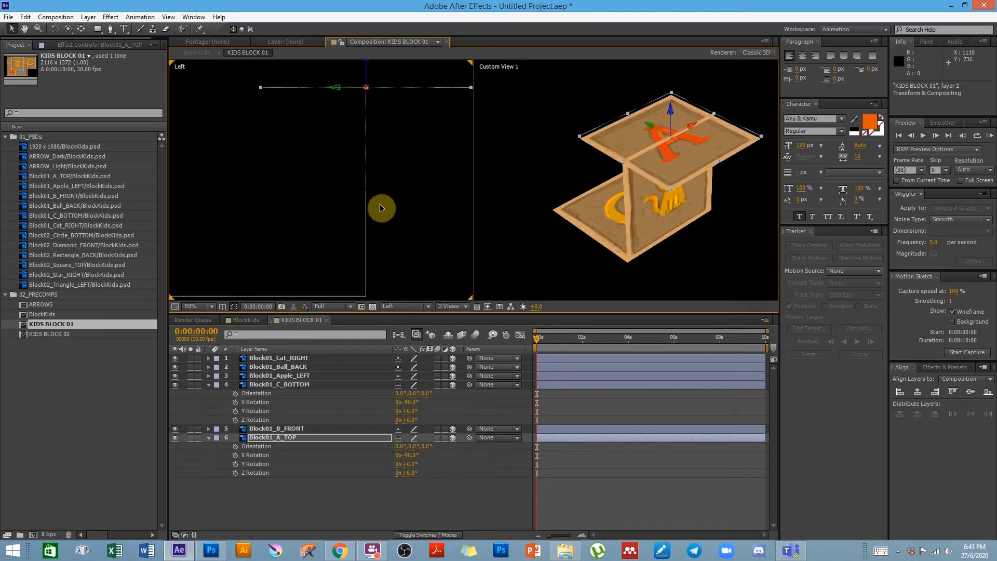
key(shift+Up)
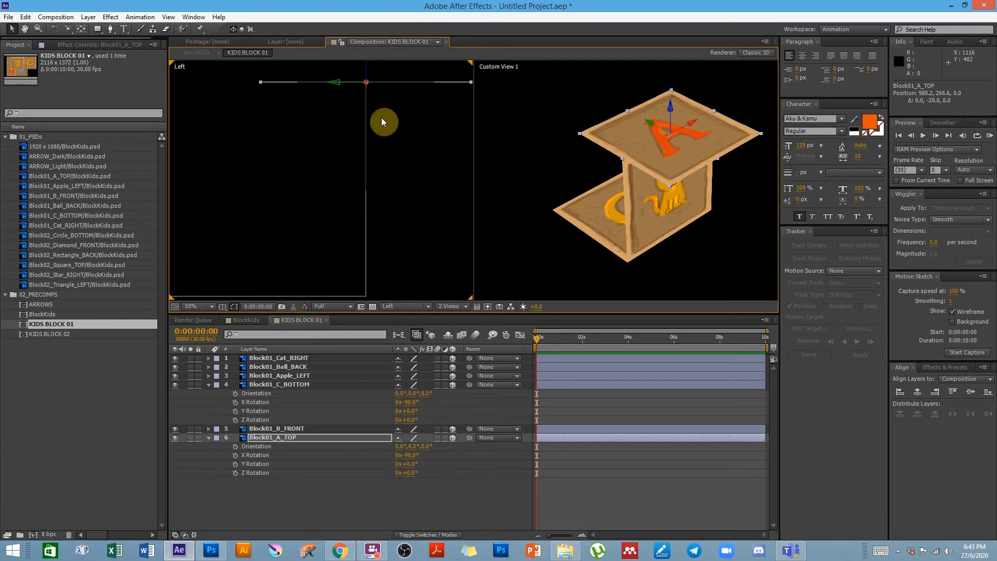
Slide the Block01_A_TOP face back in the Left view and lower it slightly until its front edge meets the upright faces' top edge
key(shift+Left)
key(shift+Left)
key(shift+Left)
key(shift+Left)
key(shift+Left)
key(shift+Left)
key(shift+Left)
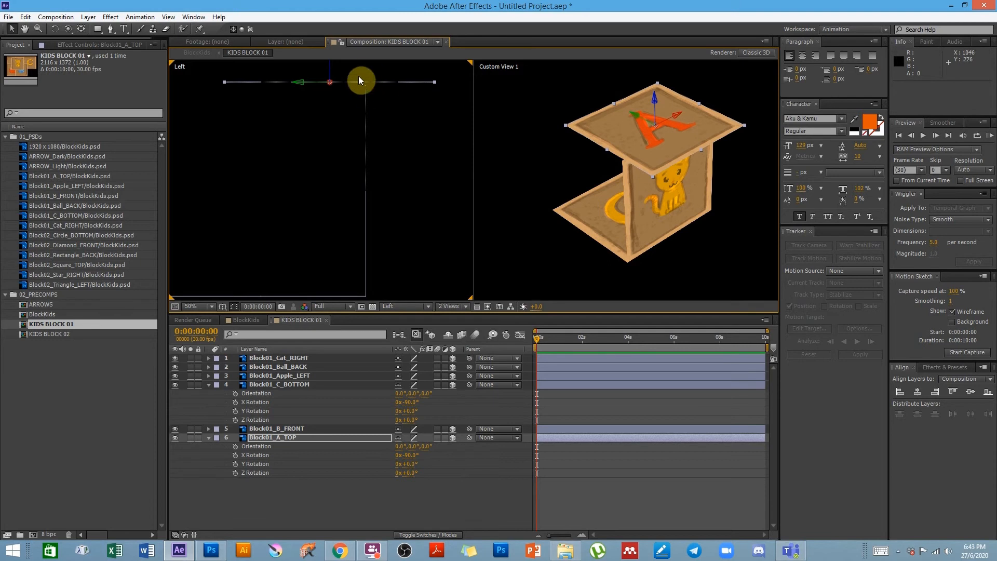
key(Tab)
key(Escape)
key(Down)
key(Down)
key(Down)
key(Down)
key(Down)
key(Down)
key(shift+Left)
key(shift+Left)
key(shift+Left)
key(shift+Left)
key(shift+Left)
key(shift+Left)
key(shift+Left)
key(shift+Left)
key(shift+Left)
key(shift+Left)
key(shift+Left)
key(shift+Left)
key(shift+Left)
key(shift+Left)
key(shift+Left)
key(shift+Left)
key(shift+Left)
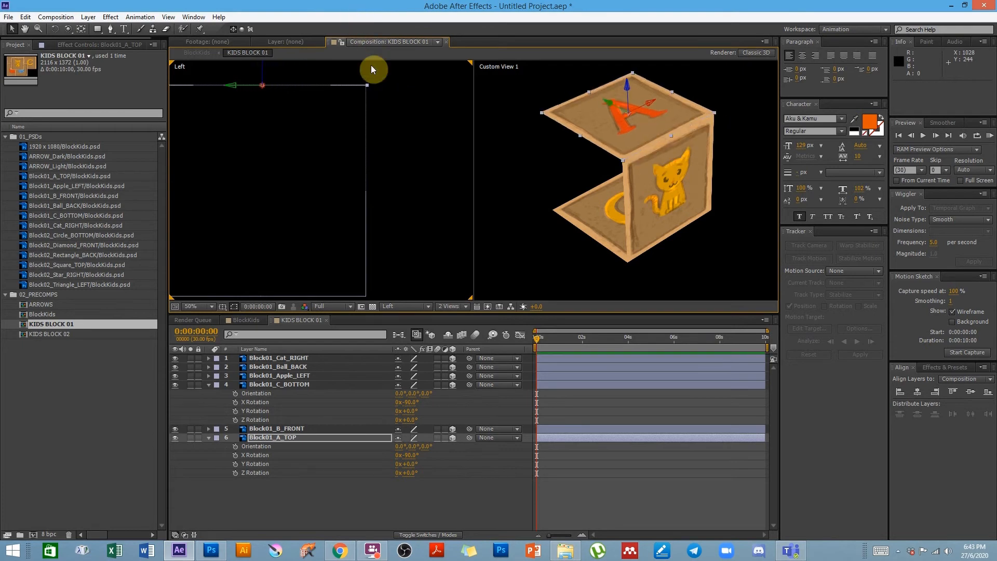
key(Left)
key(Left)
Fine-tune the Block01_A_TOP face in the Left view by nudging it down onto the top corner of the upright faces
click(427, 167)
scroll(623, 160, up, 8)
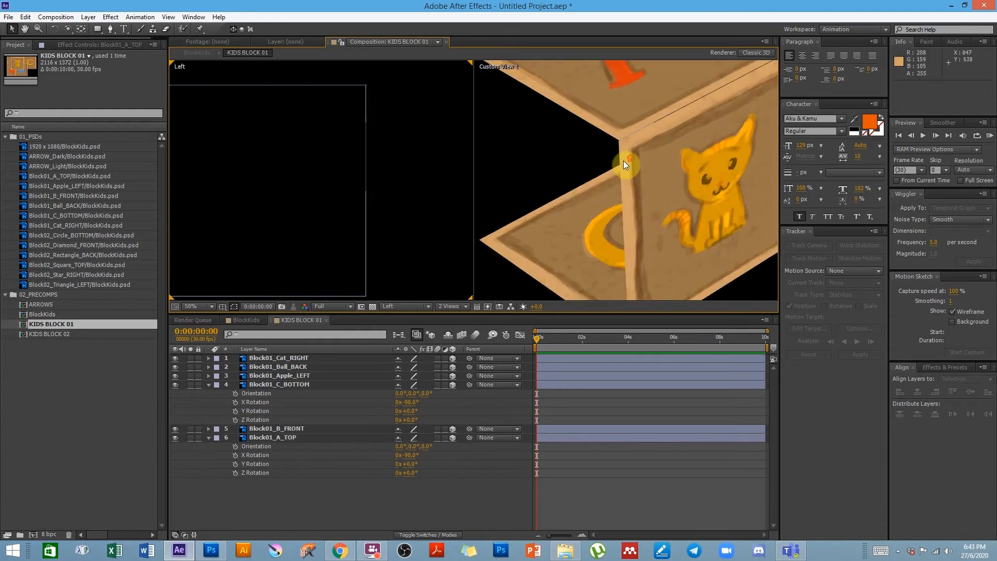
scroll(597, 187, up, 5)
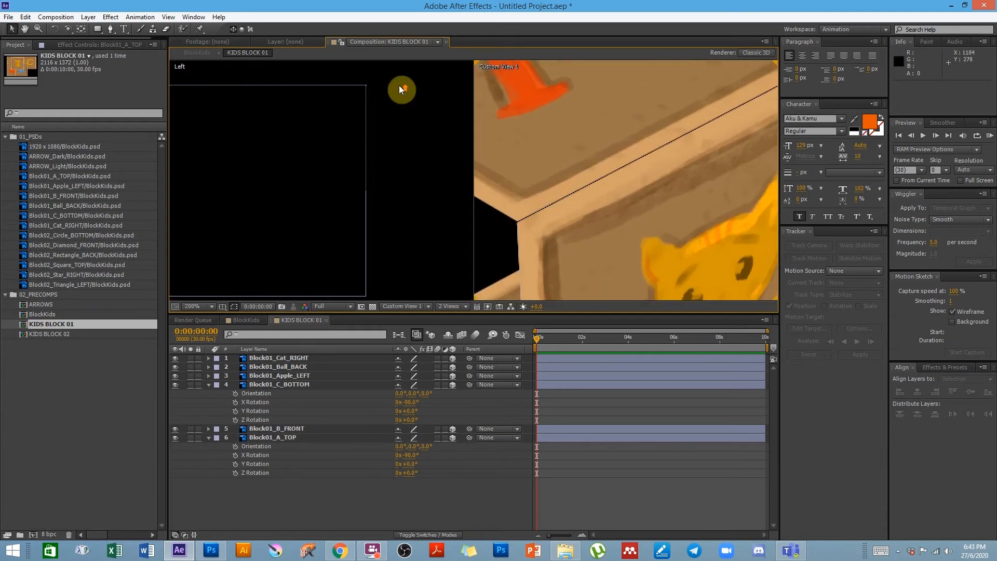
click(431, 105)
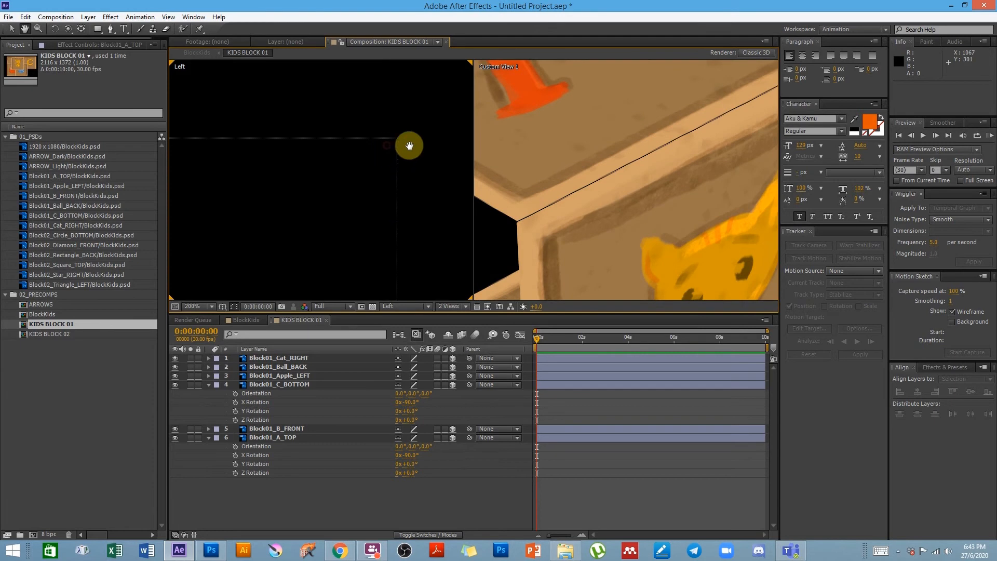
click(396, 138)
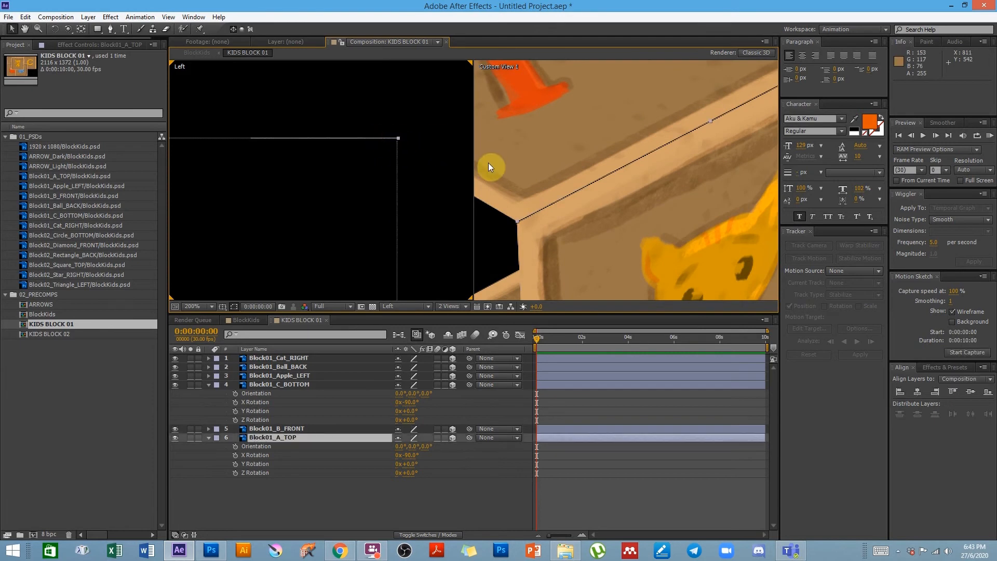
key(Down)
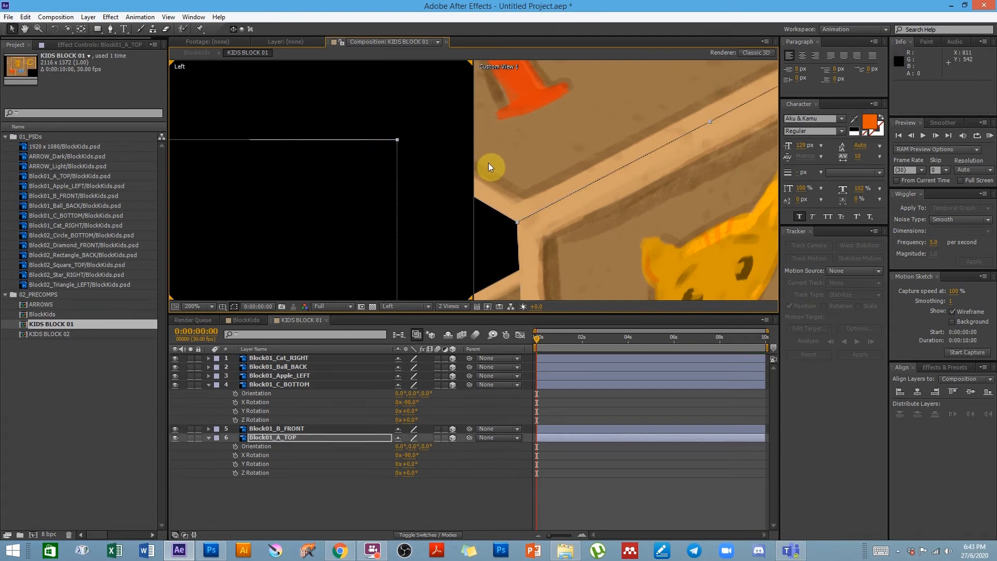
key(Down)
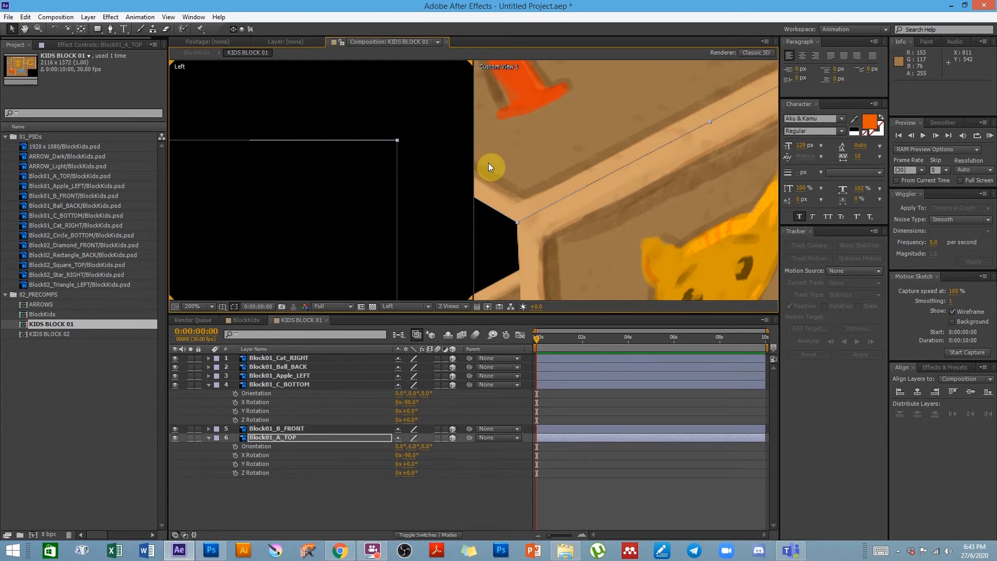
click(431, 164)
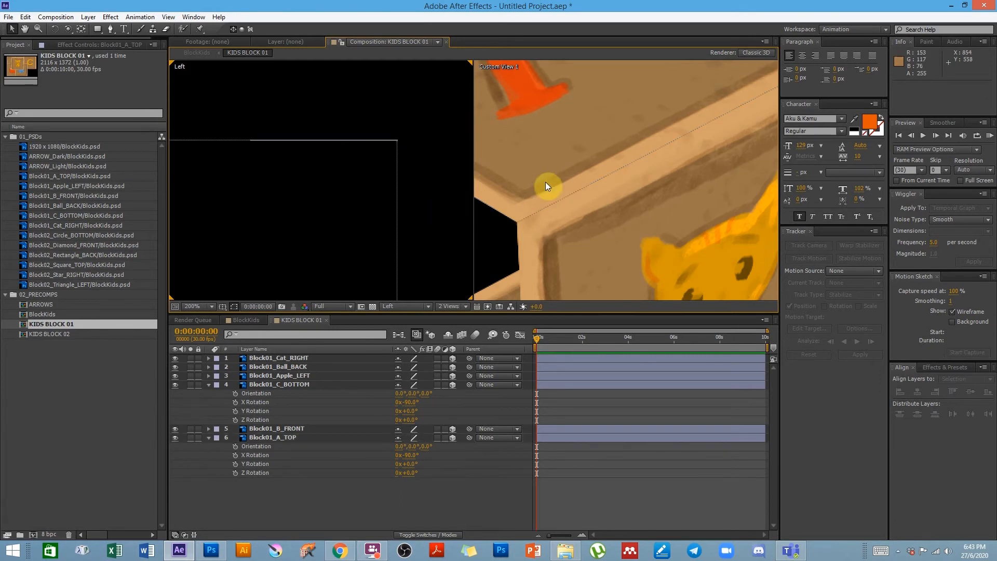
Collapse the Block01_C_BOTTOM properties and slide the Block01_Ball_BACK face in the Left view to the rear ends of the top and bottom faces
scroll(566, 196, down, 2)
drag(652, 153, 704, 131)
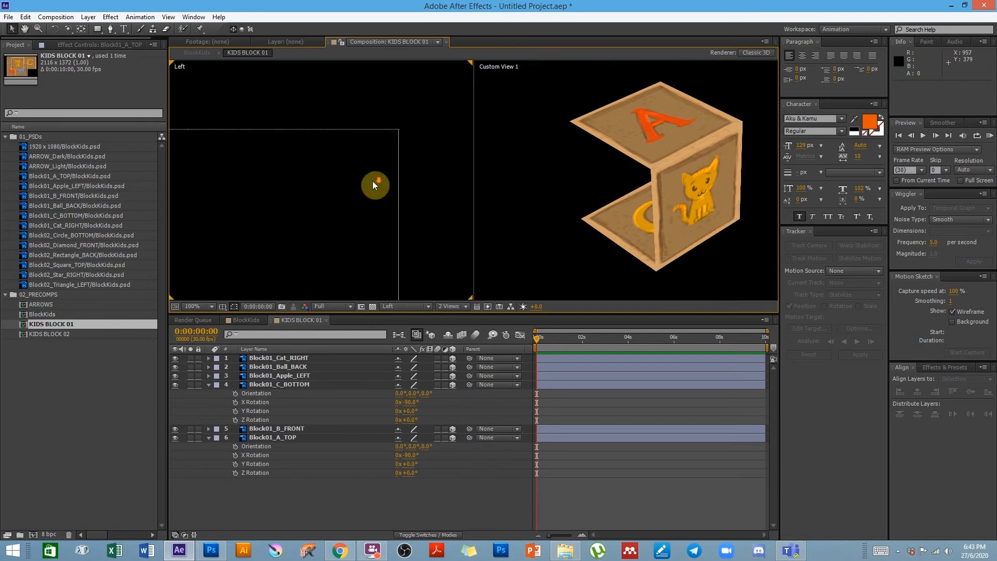
scroll(373, 181, down, 2)
drag(280, 262, 341, 250)
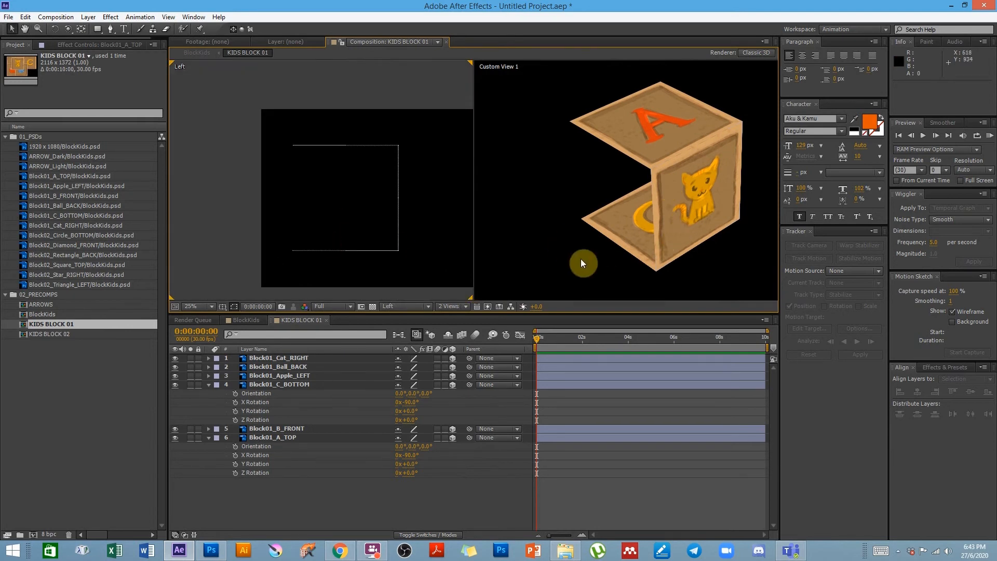
click(208, 385)
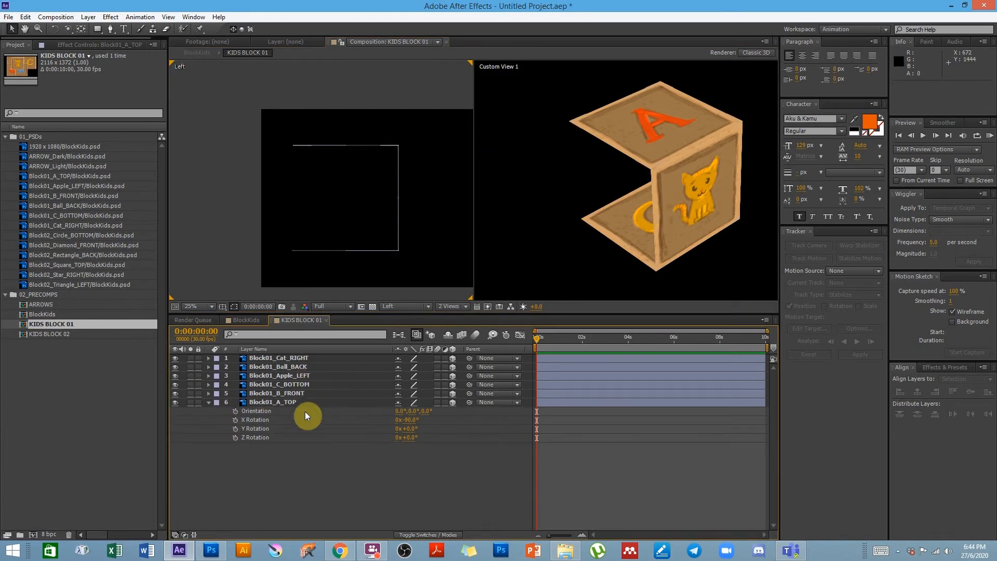
click(295, 367)
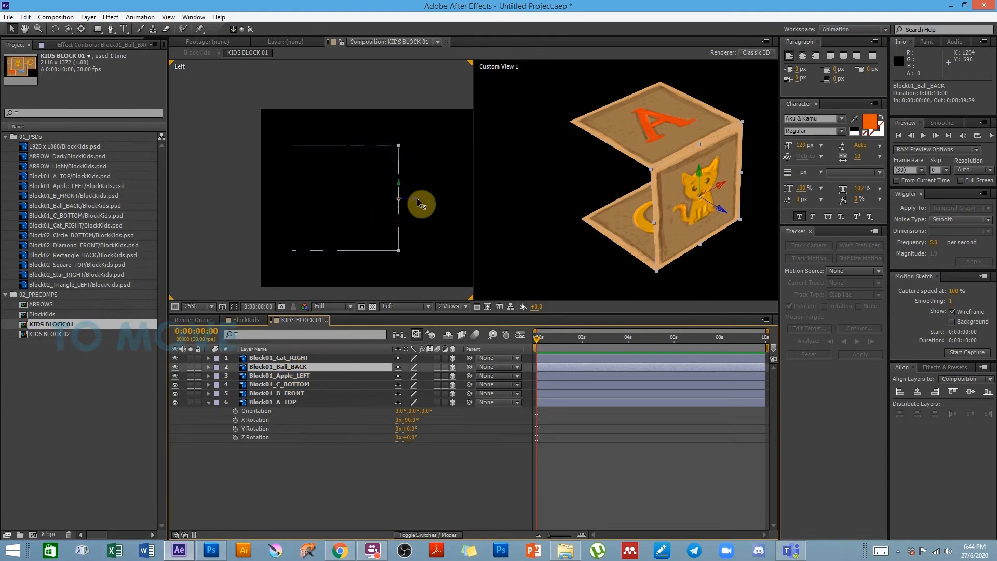
key(shift+Left)
key(shift+Left)
key(shift+Left)
key(shift+Left)
key(shift+Left)
key(shift+Left)
key(shift+Left)
key(shift+Left)
key(shift+Left)
key(shift+Left)
key(shift+Left)
key(shift+Left)
key(shift+Left)
key(shift+Left)
key(shift+Left)
key(shift+Left)
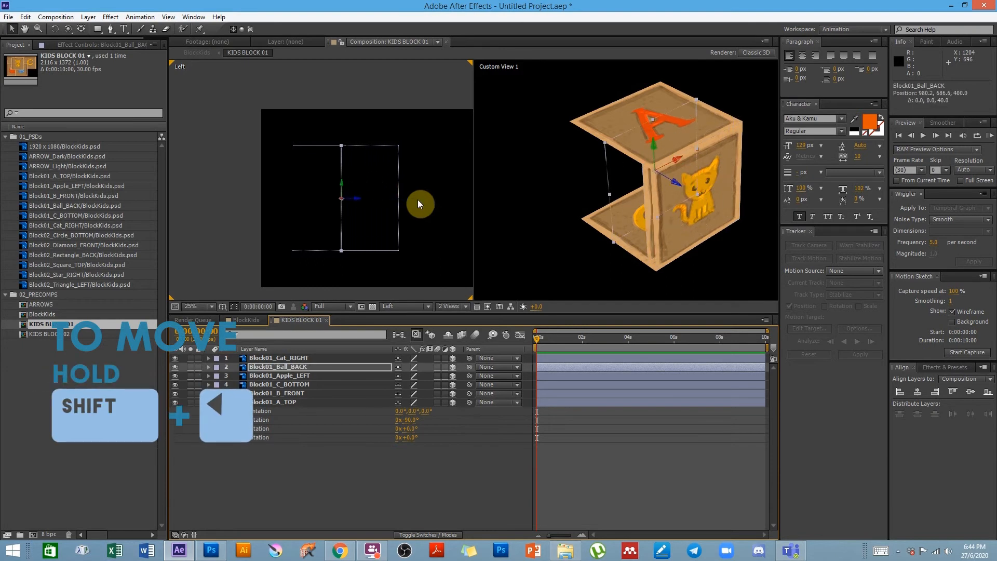
key(shift+Left)
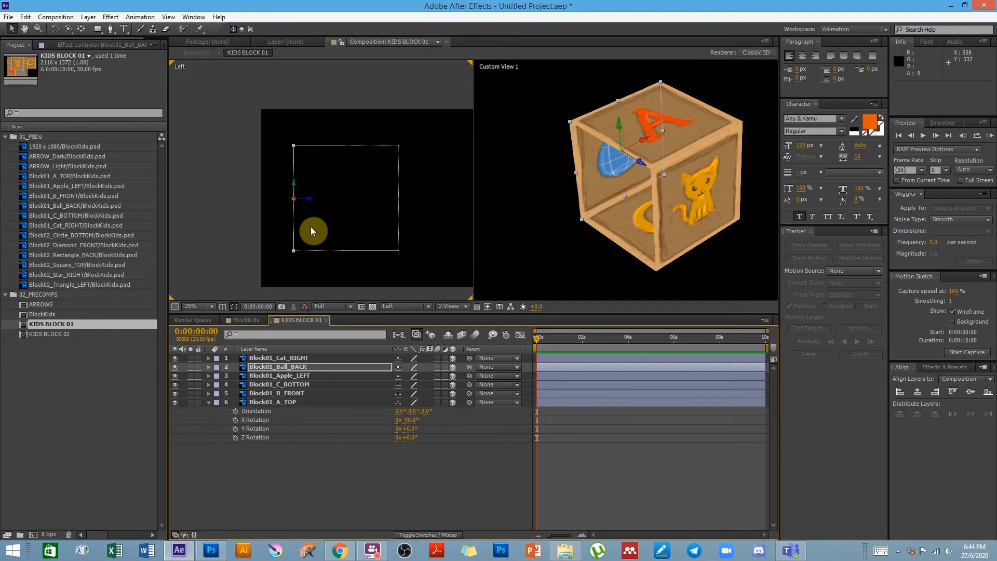
Fine-tune the Block01_Ball_BACK face in the Left view so its lower end lines up with the bottom face's rear corner
scroll(317, 223, up, 3)
drag(242, 276, 311, 119)
drag(288, 223, 319, 115)
scroll(321, 183, up, 1)
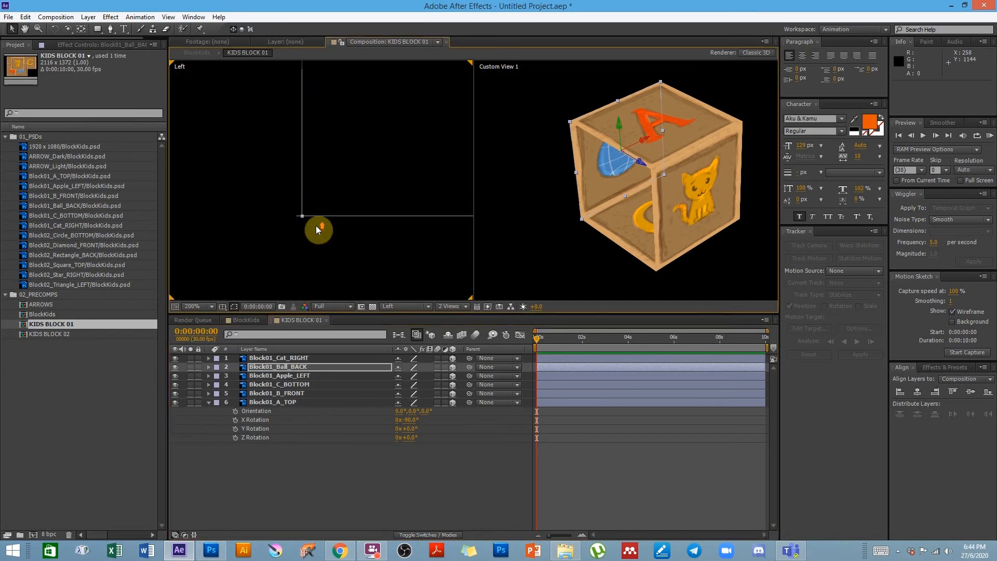
key(shift+Left)
key(shift+Left)
key(shift+Right)
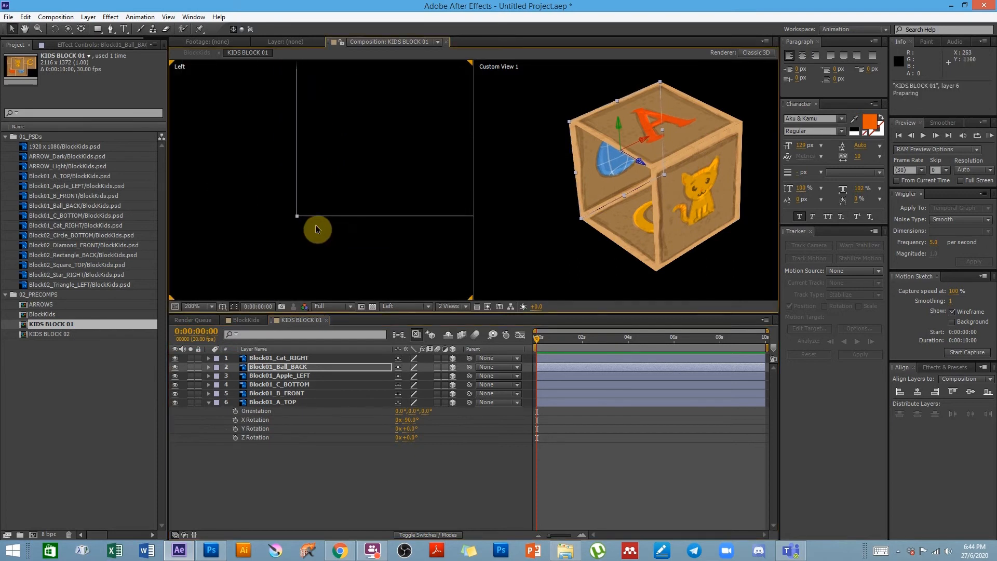
click(317, 237)
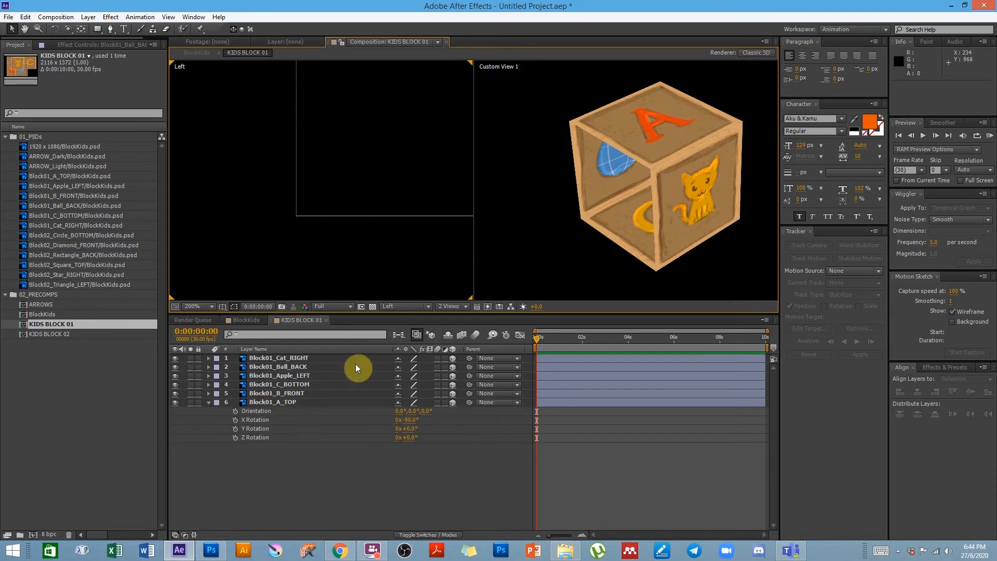
Select the Block01_Apple_LEFT layer and change the Left view to the Top view, with the cube's top face in frame
scroll(383, 162, down, 5)
drag(384, 152, 364, 207)
scroll(359, 214, up, 1)
mouse_move(351, 251)
mouse_down()
mouse_move(349, 210)
mouse_move(348, 253)
mouse_up()
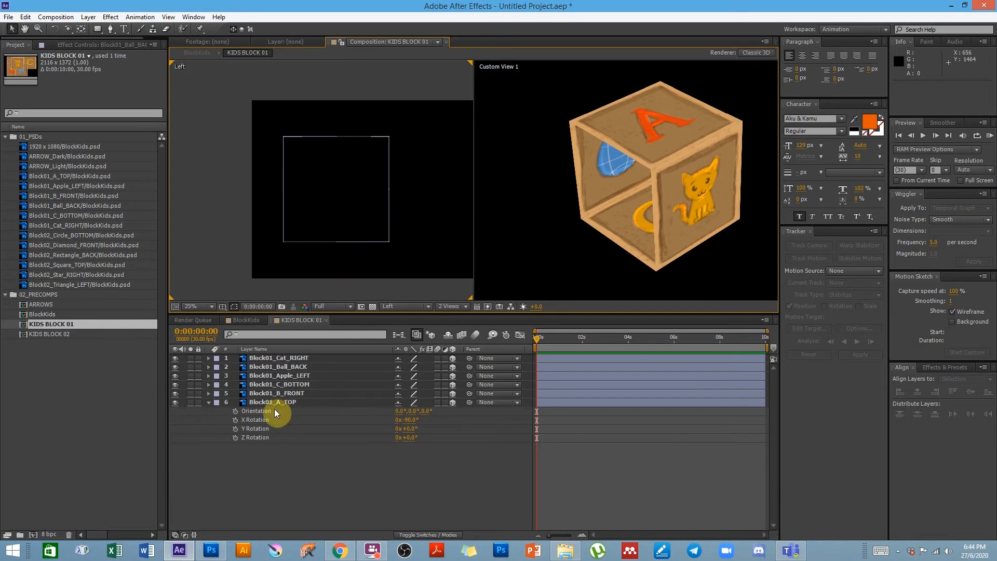
click(299, 376)
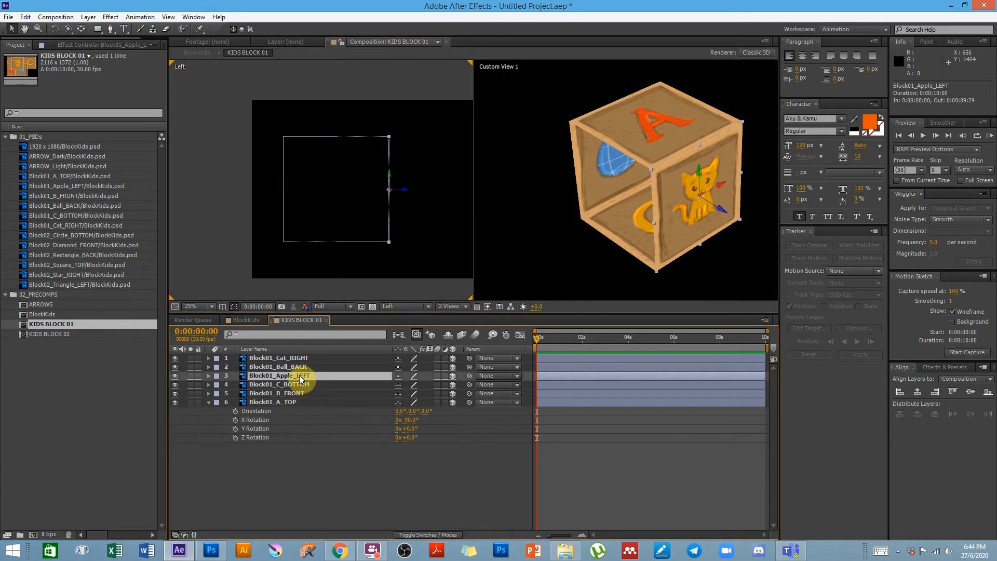
click(403, 307)
click(407, 395)
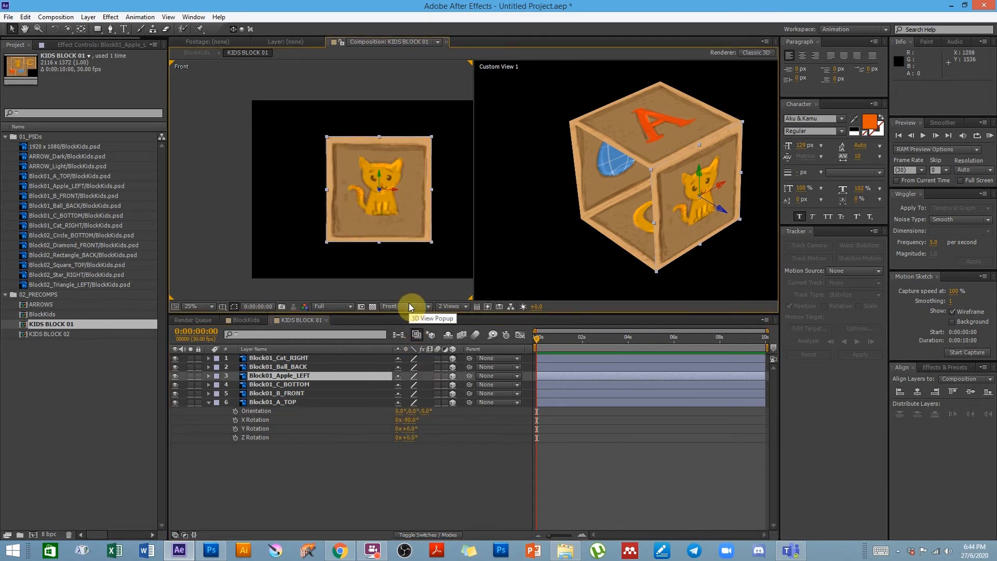
key(h)
drag(396, 256, 387, 265)
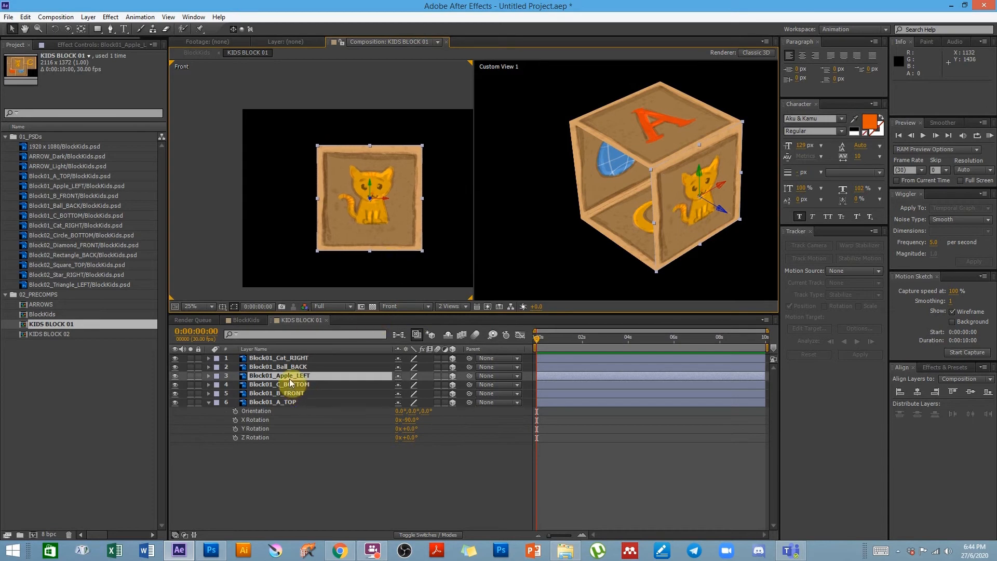
click(391, 307)
click(403, 358)
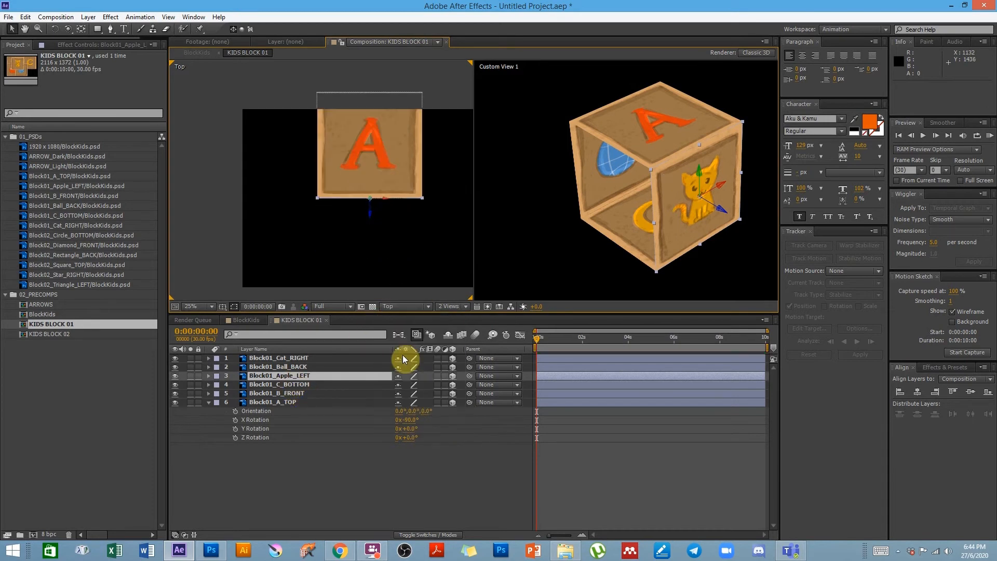
key(space)
drag(384, 132, 376, 158)
drag(375, 208, 378, 195)
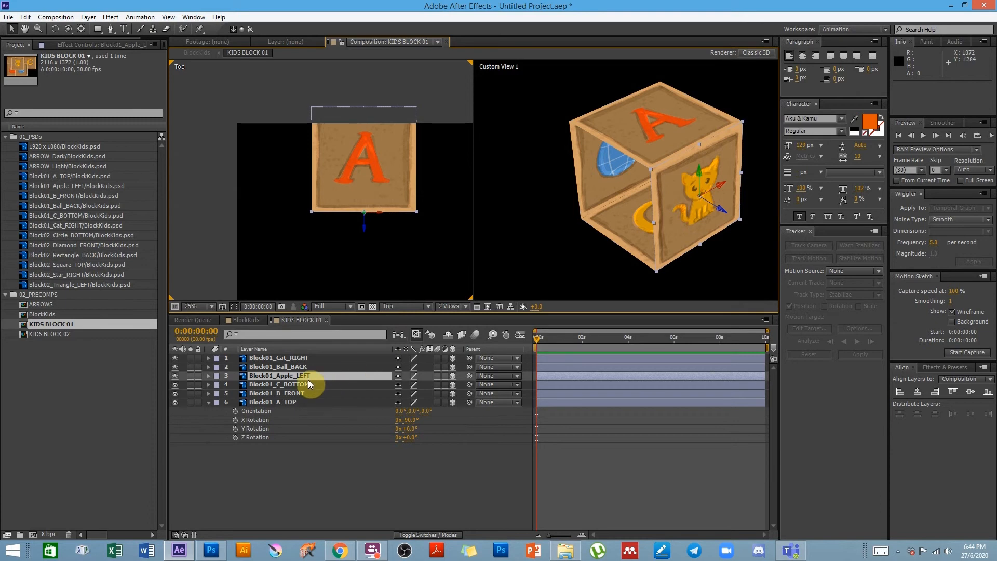
Show the rotation properties of the Block01_Apple_LEFT layer and set its Y Rotation to 90°
key(r)
drag(407, 394, 432, 401)
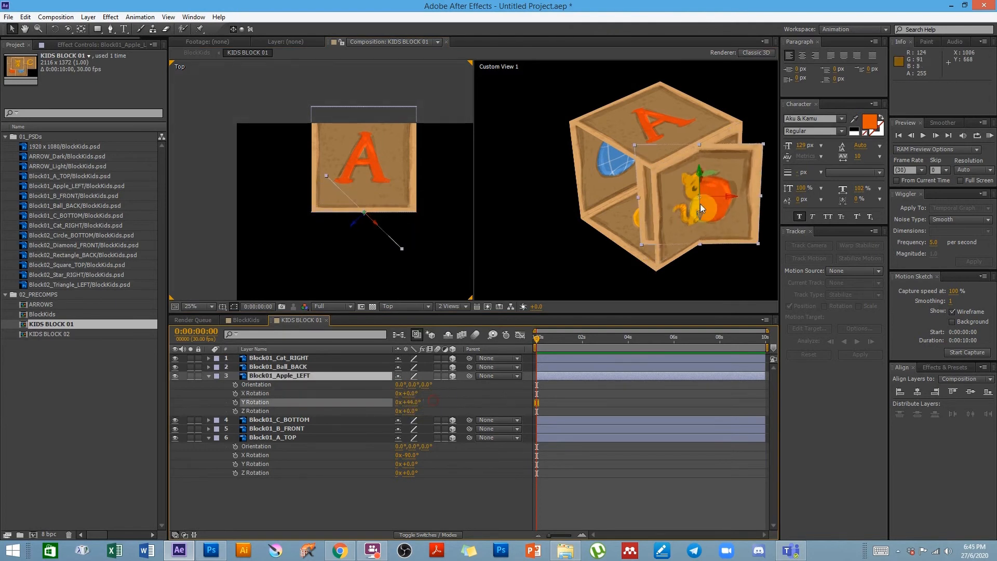
click(696, 230)
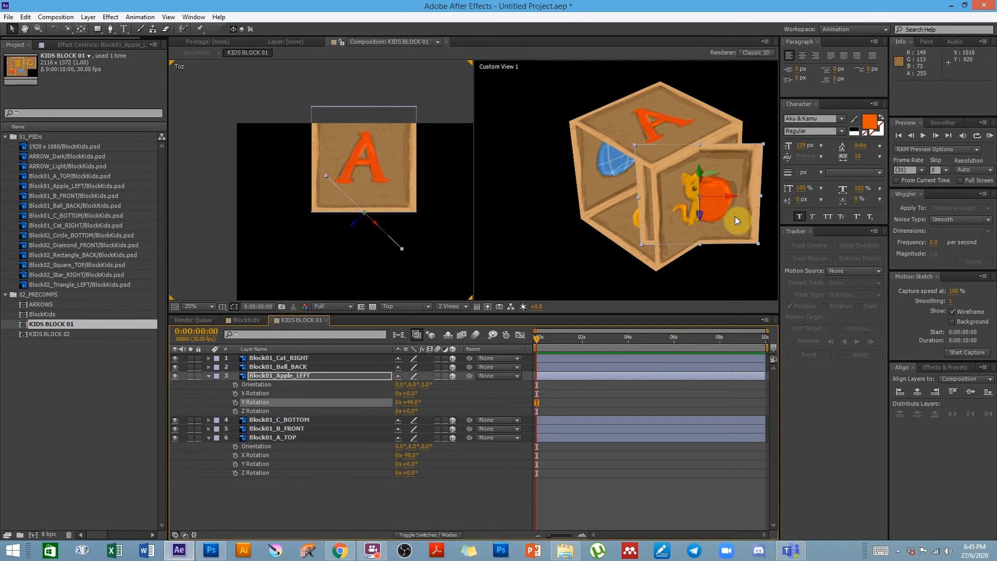
text(90)
key(Return)
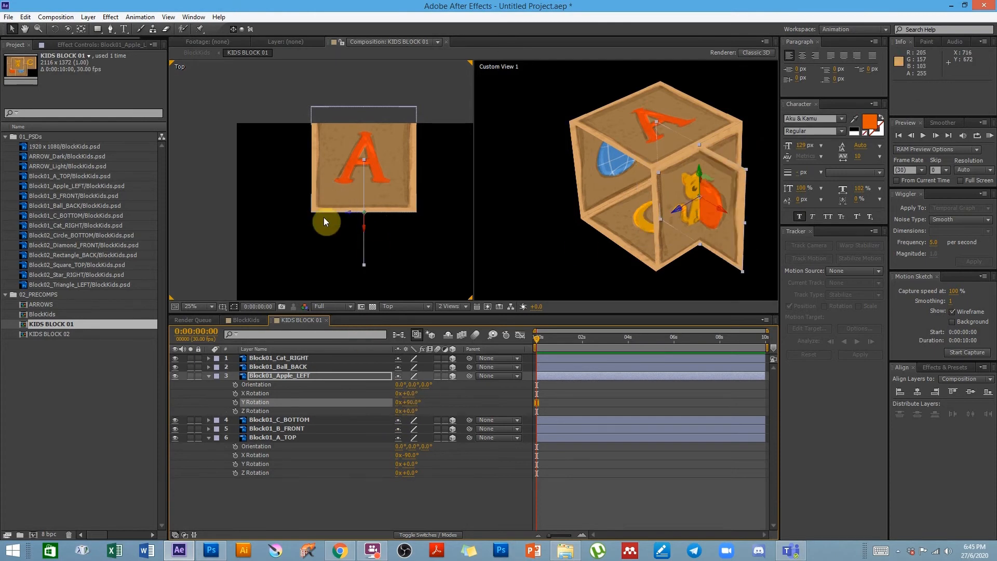
click(316, 242)
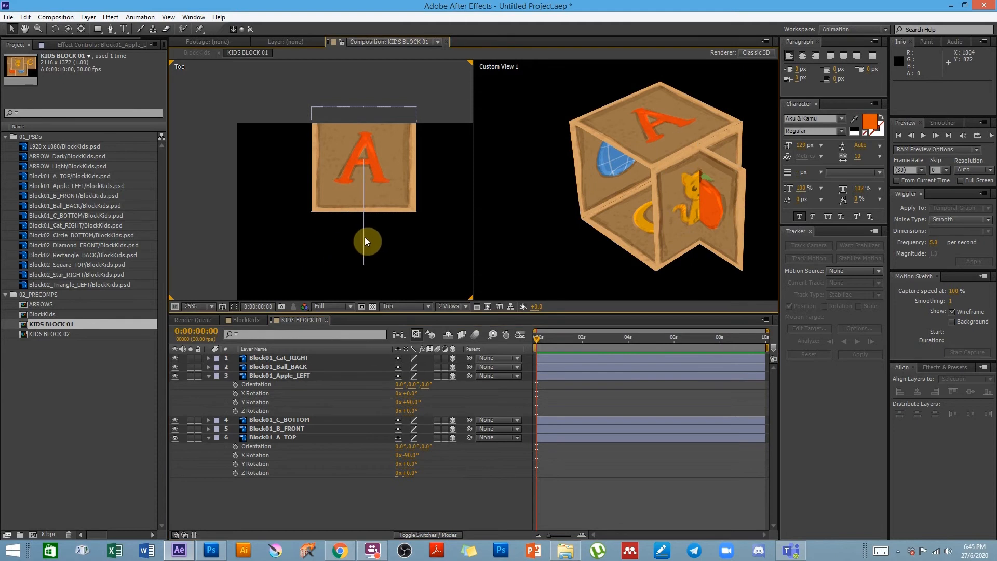
Slide the Block01_Apple_LEFT face in the Top view to the top face's left edge, at an X position of about 580 px
click(365, 239)
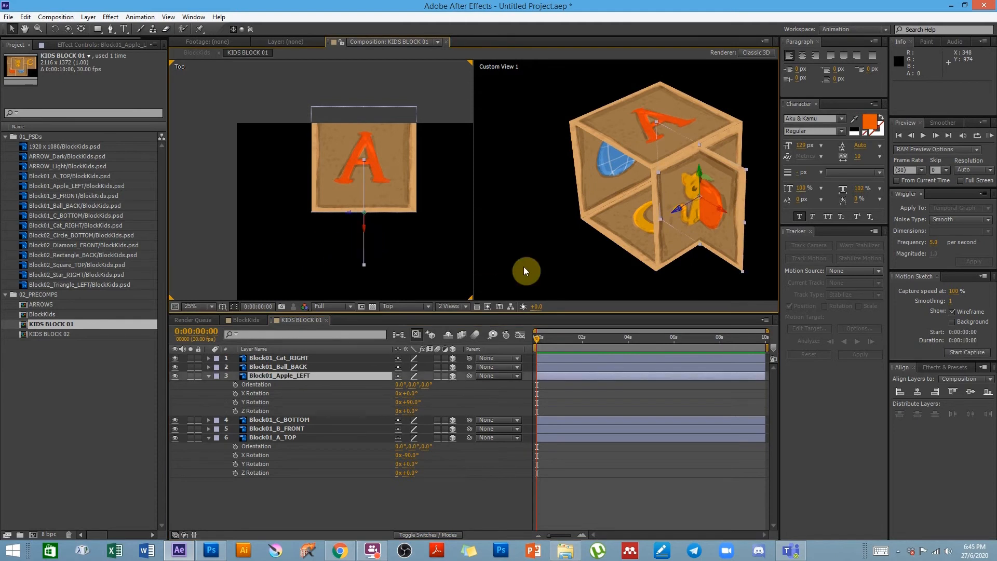
key(shift+Left)
key(shift+Left)
key(shift+Left)
key(shift+Left)
key(shift+Left)
key(shift+Left)
key(shift+Left)
key(shift+Left)
key(shift+Left)
key(shift+Left)
key(shift+Left)
key(shift+Left)
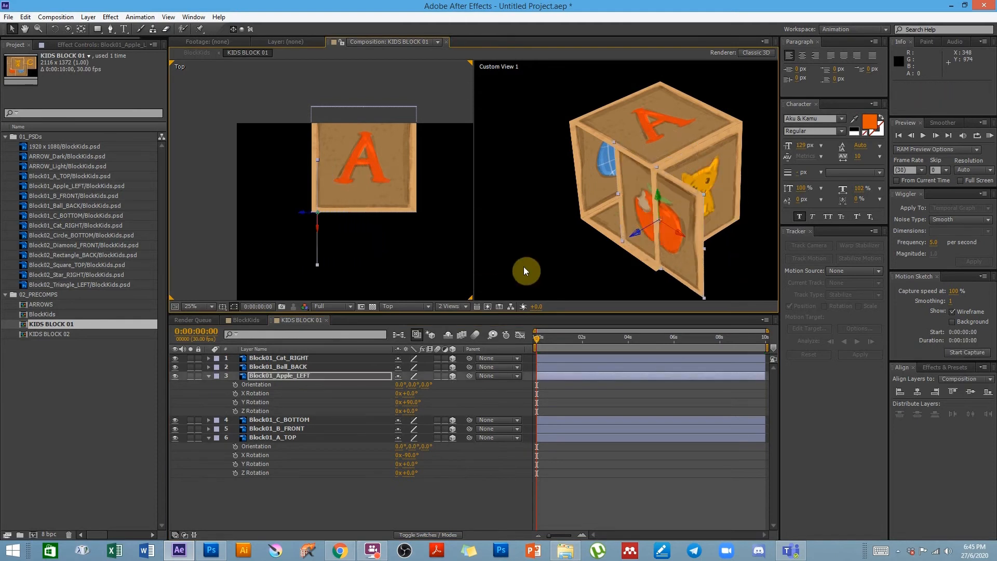
Move the Block01_Apple_LEFT face back in the Top view until it spans the top face's left edge and closes the cube's left side
key(shift+Up)
key(shift+Up)
key(shift+Up)
key(shift+Up)
key(shift+Up)
key(shift+Up)
key(shift+Up)
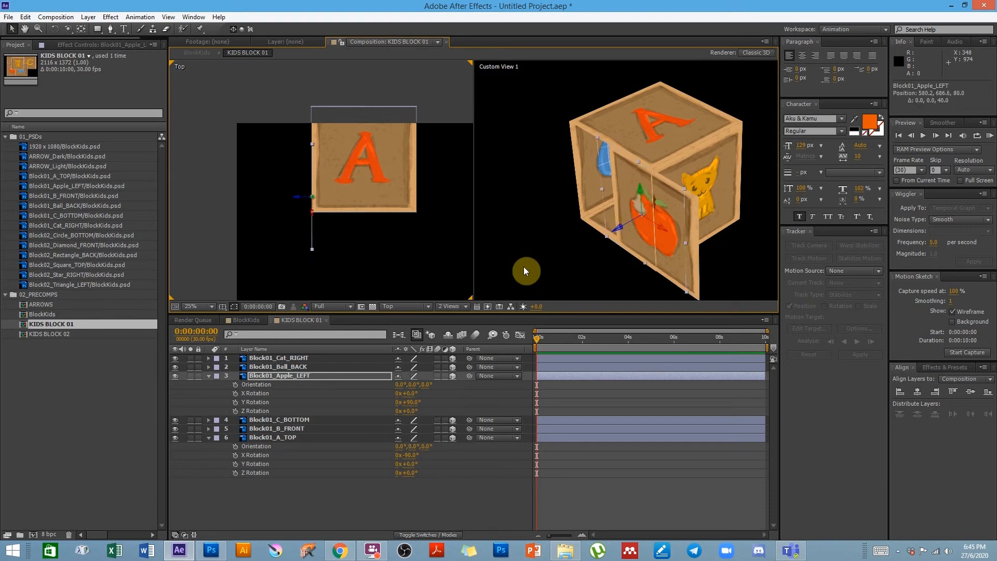
key(shift+Up)
key(shift+Up)
key(shift+Up)
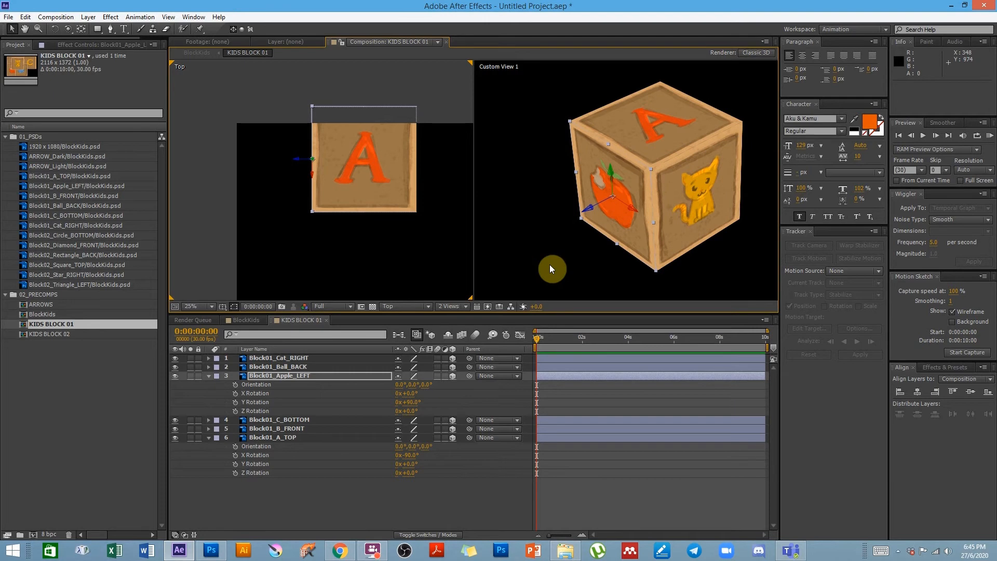
click(397, 239)
Examine in the Top view and Custom View 1 how the Block01_Apple_LEFT face meets the top face's left edge
key(space)
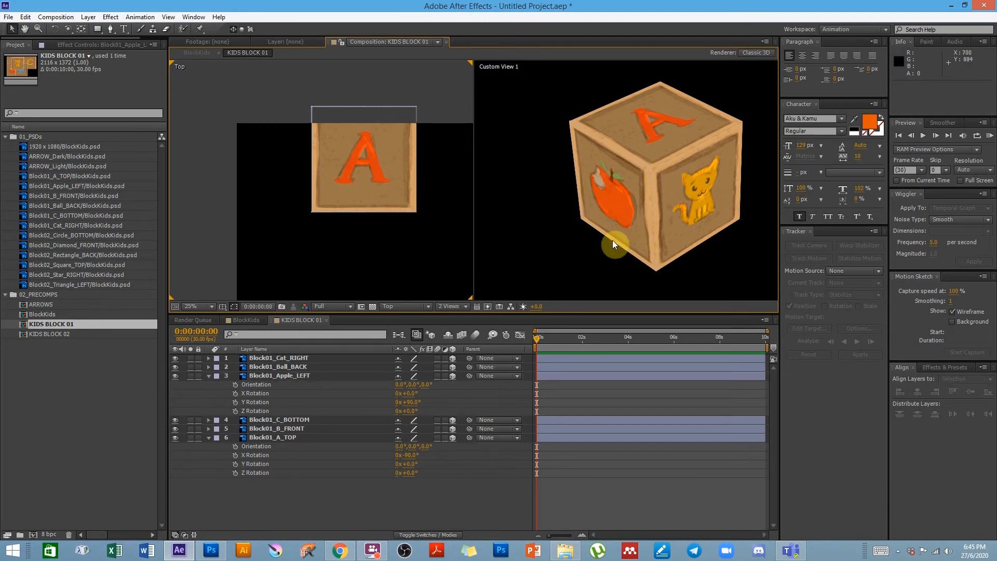
drag(711, 224, 668, 203)
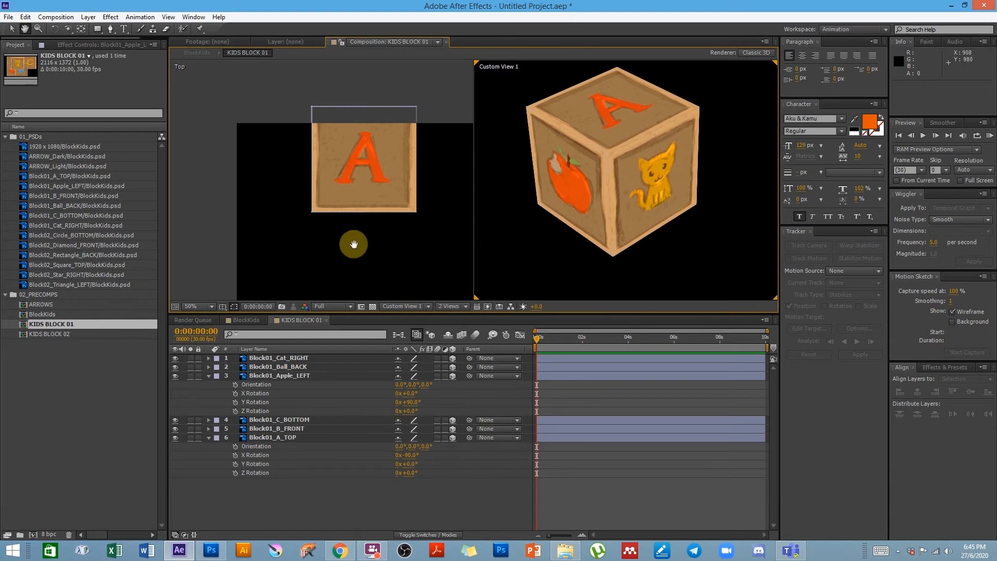
scroll(356, 245, up, 1)
mouse_move(373, 187)
mouse_down()
mouse_move(348, 258)
mouse_move(364, 198)
mouse_up()
click(279, 376)
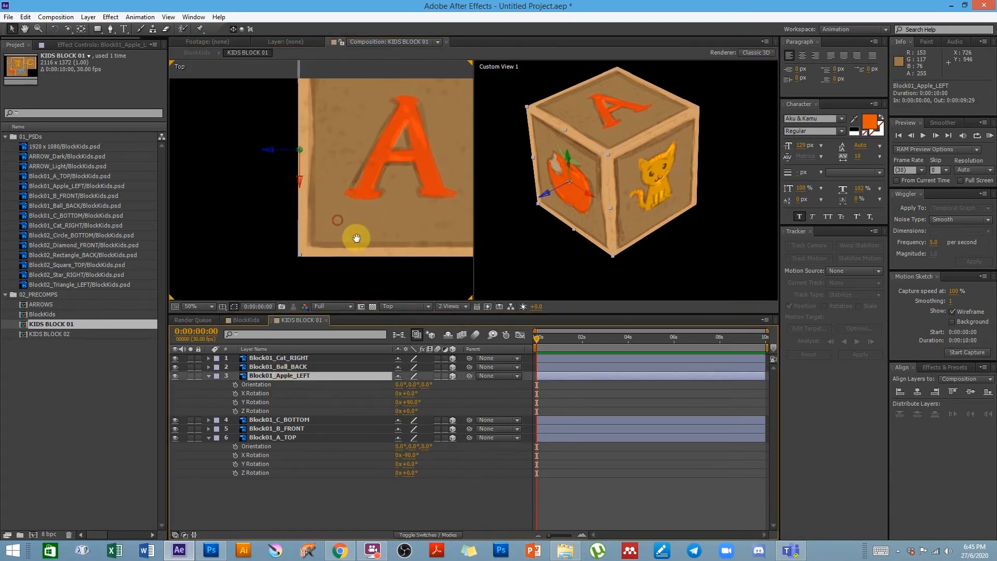
scroll(382, 260, up, 2)
key(Return)
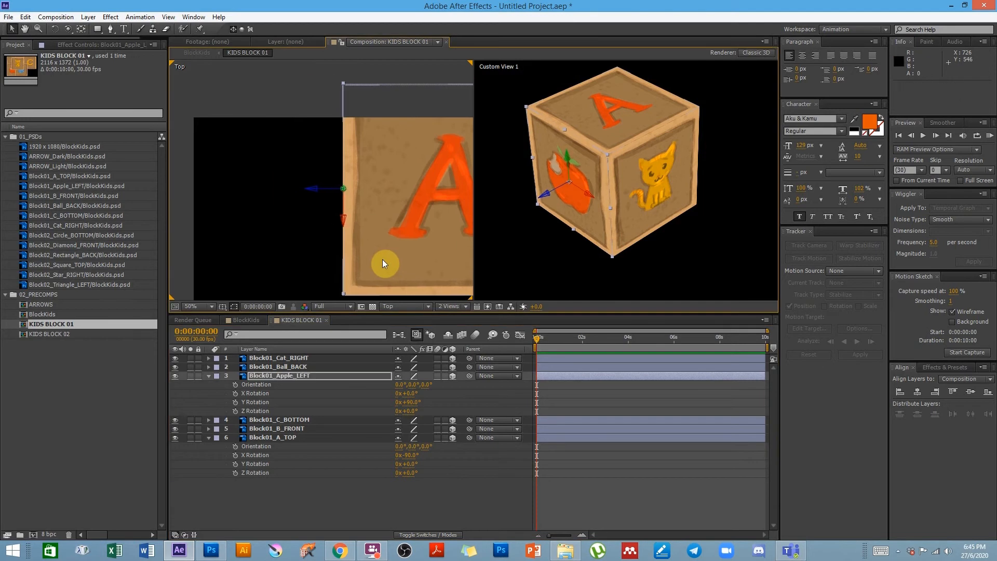
click(334, 258)
drag(395, 237, 279, 214)
key(v)
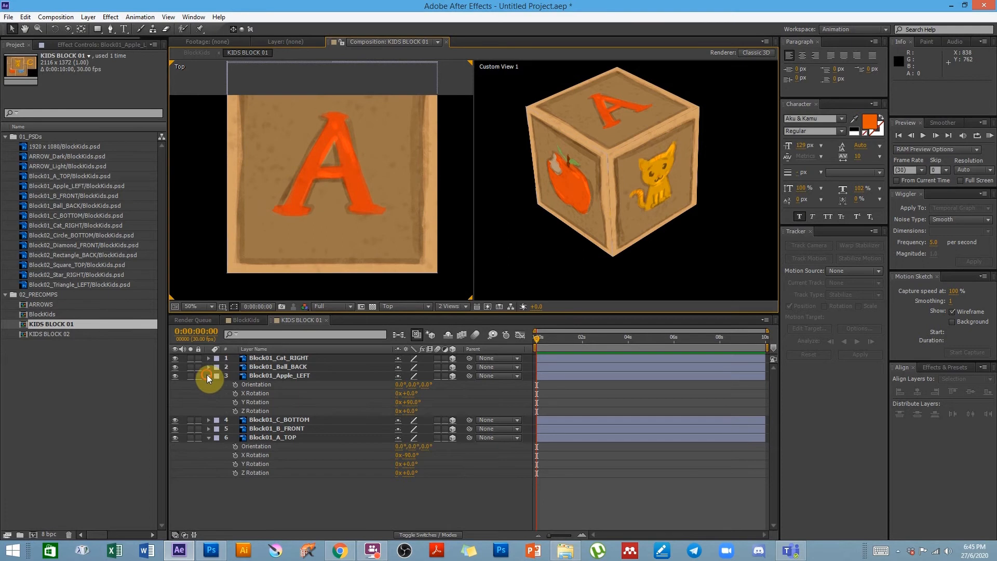
Collapse the Block01_Apple_LEFT layer's properties and change the Custom View 1 view to Custom View 3, with the cube in frame
click(208, 376)
key(h)
drag(393, 190, 367, 203)
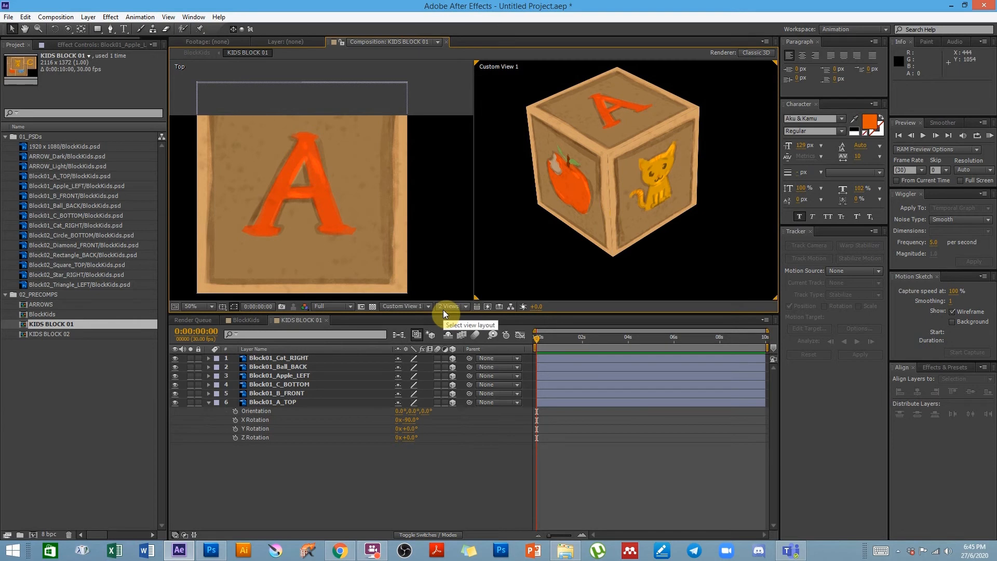
key(space)
drag(550, 279, 563, 283)
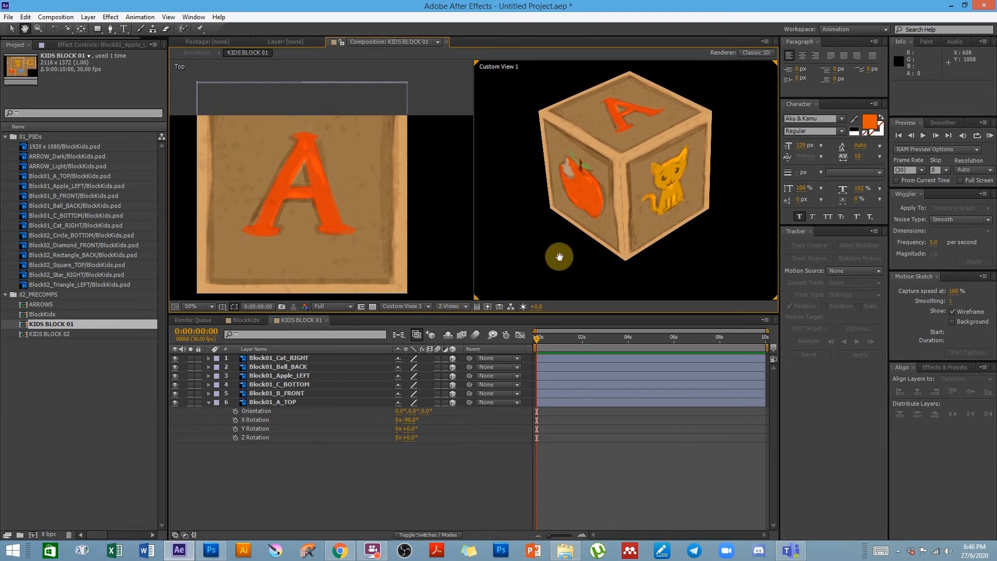
click(452, 307)
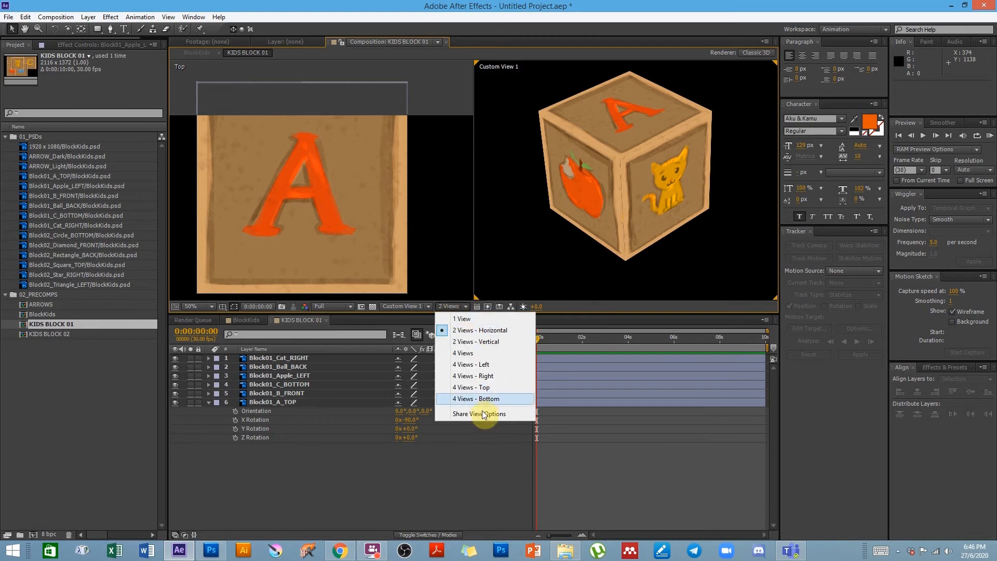
click(408, 307)
click(429, 429)
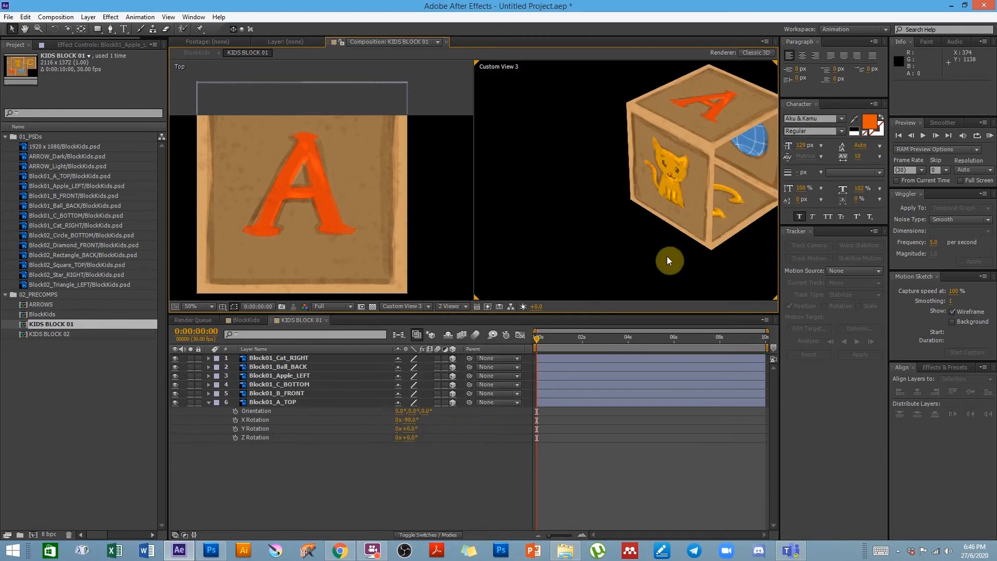
key(space)
drag(667, 257, 601, 246)
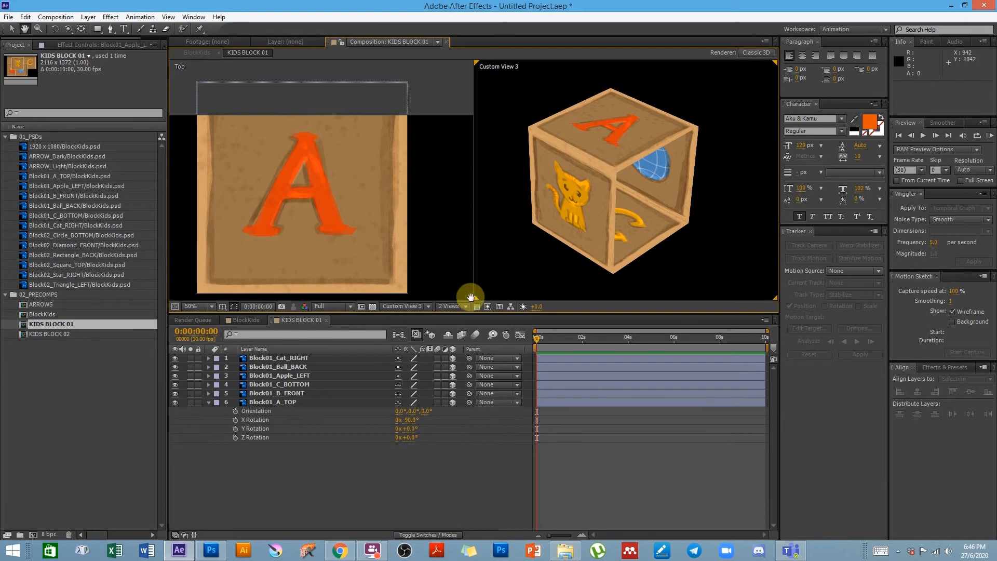
Switch to Photoshop and bring up the airplane sketch in the Untitled-1 document with the Brush tool active
mouse_move(372, 551)
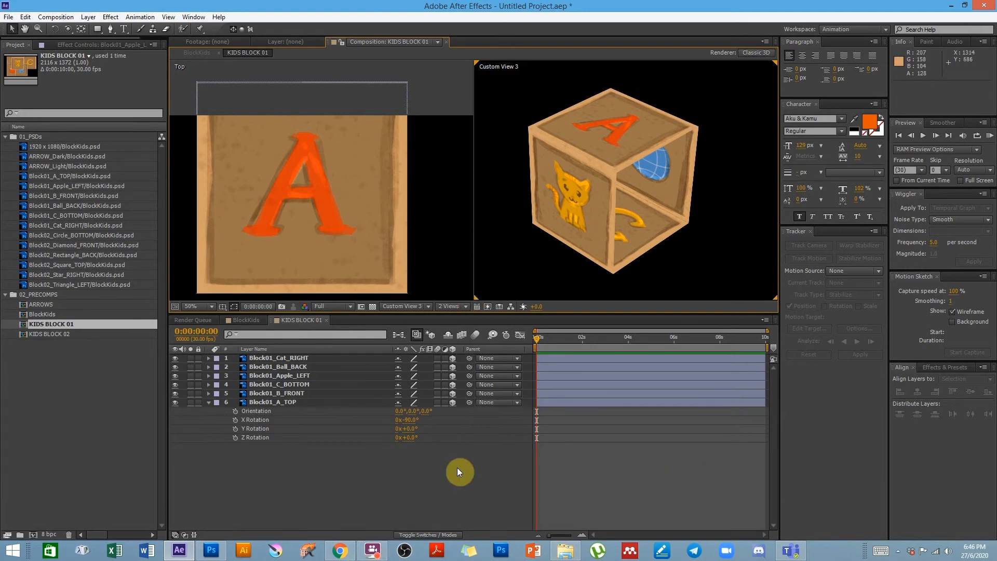
click(211, 551)
click(148, 40)
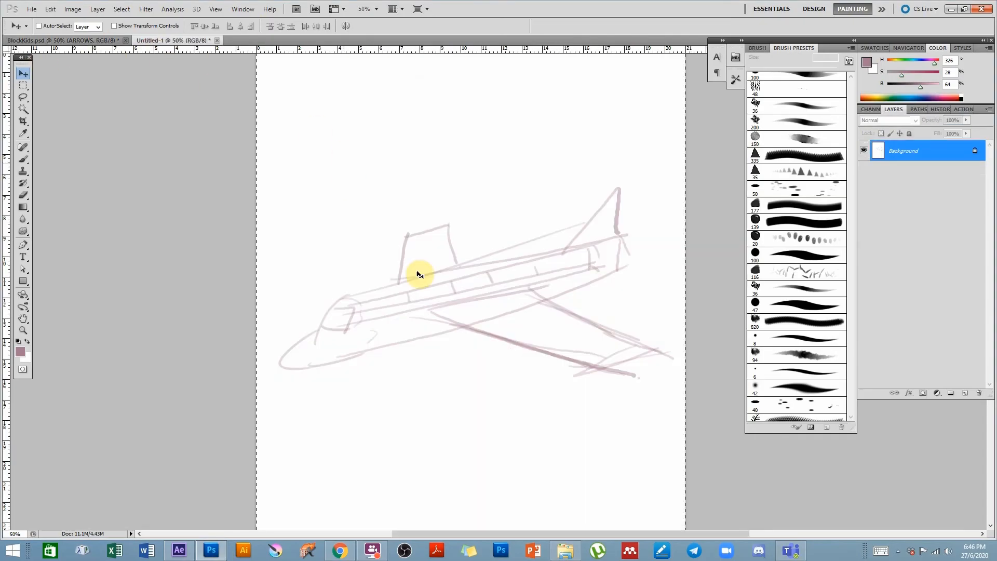
drag(425, 332, 440, 354)
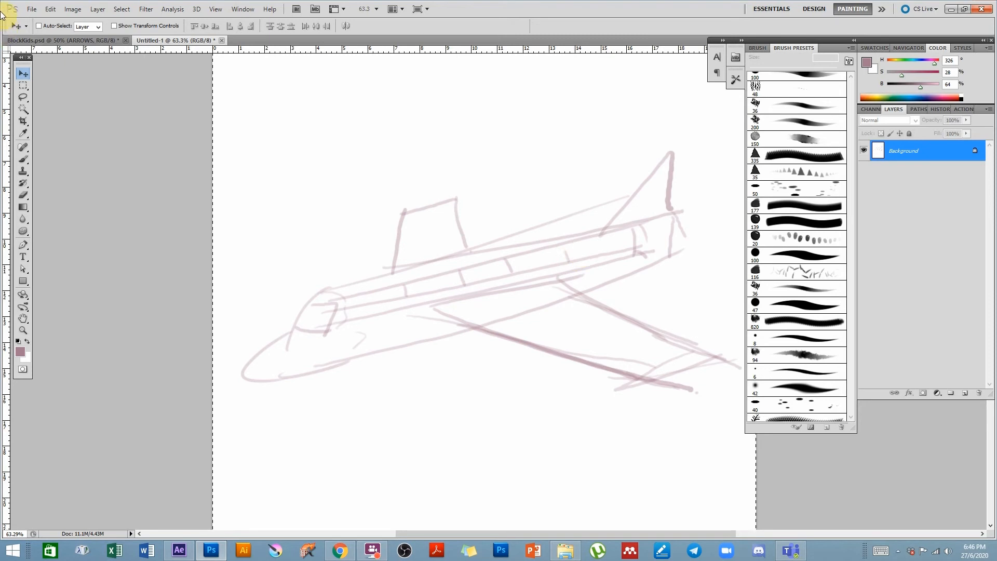
click(23, 159)
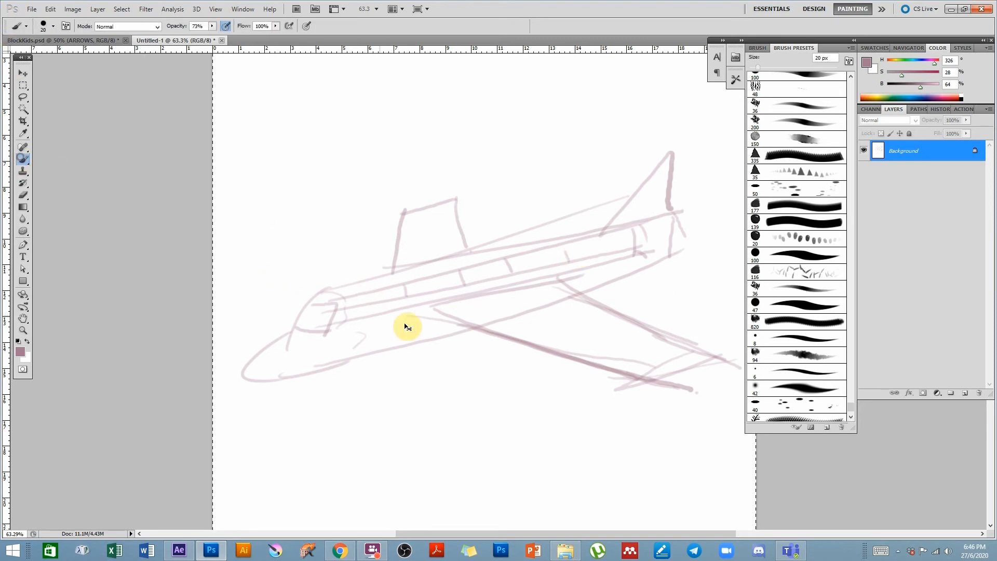
Brush reinforcing strokes along the airplane's window band and a curved cross-section line over the fuselage behind the cockpit
drag(345, 299, 349, 311)
mouse_move(344, 298)
mouse_down()
mouse_move(413, 283)
mouse_move(444, 283)
mouse_move(353, 312)
mouse_move(579, 267)
mouse_up()
mouse_move(450, 279)
mouse_down()
mouse_move(567, 245)
mouse_move(578, 265)
mouse_move(573, 258)
mouse_up()
mouse_move(349, 296)
mouse_down()
mouse_move(356, 312)
mouse_move(534, 267)
mouse_up()
mouse_move(345, 290)
mouse_down()
mouse_move(441, 278)
mouse_move(551, 246)
mouse_up()
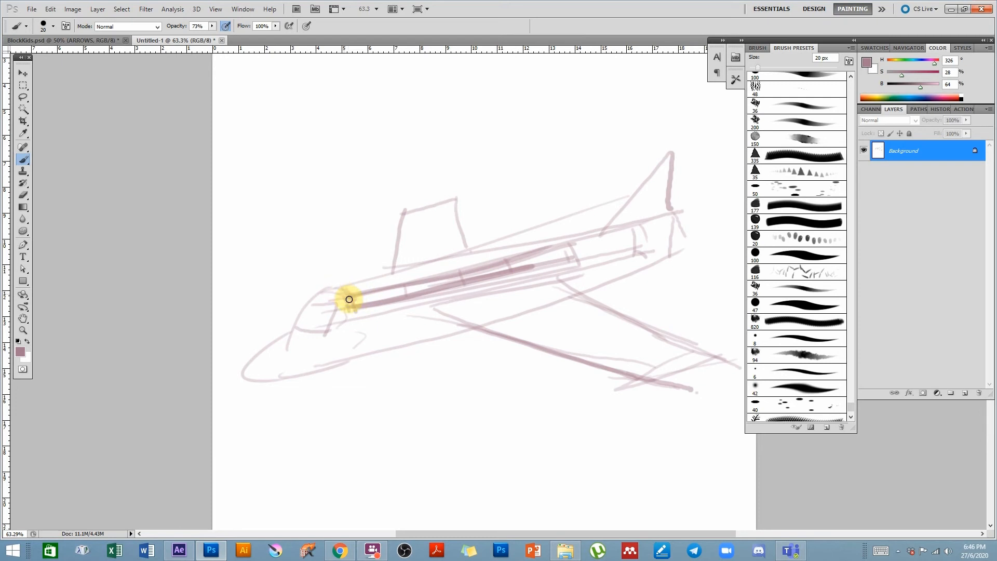
drag(350, 266, 407, 357)
Brush a circle made of short dashes in the empty area above the airplane's nose
mouse_move(326, 156)
mouse_down()
mouse_move(344, 125)
mouse_move(369, 109)
mouse_move(408, 133)
mouse_move(414, 157)
mouse_up()
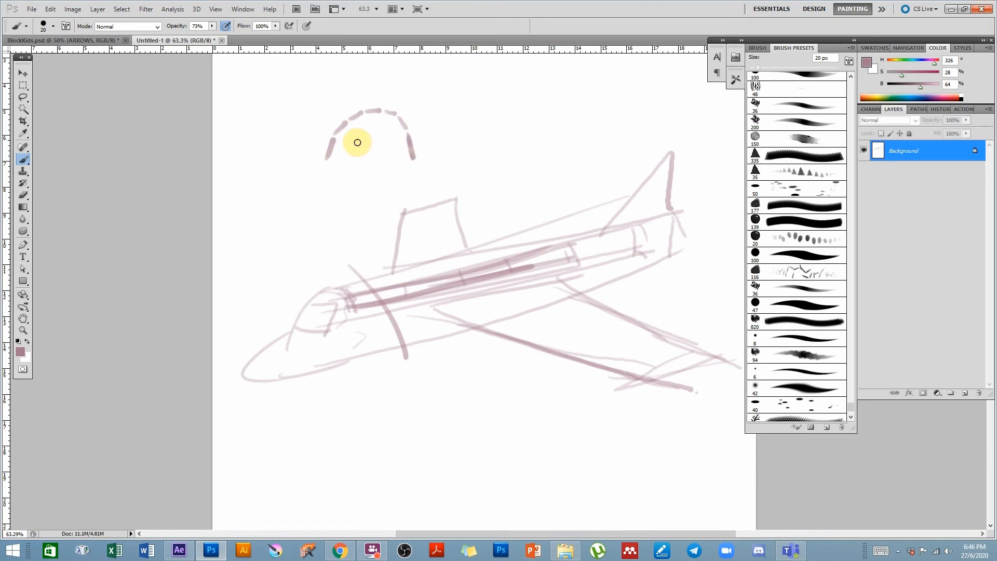
drag(333, 141, 328, 158)
drag(409, 137, 412, 155)
drag(328, 160, 332, 171)
drag(341, 177, 351, 184)
drag(365, 182, 375, 180)
drag(392, 178, 396, 178)
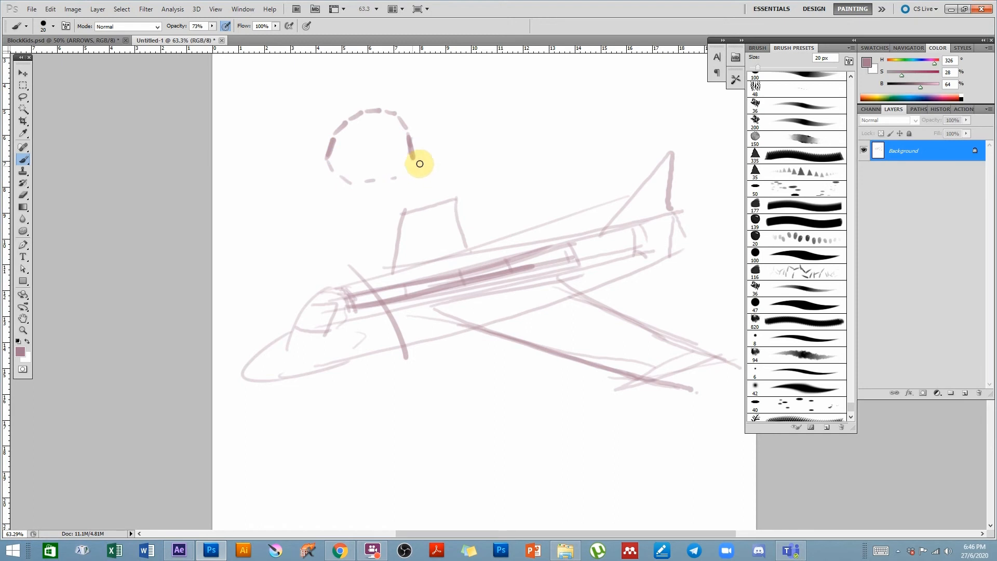
Sketch an upright cylinder below the airplane, with its side divided into narrow vertical strips
drag(508, 340, 524, 190)
mouse_move(459, 256)
mouse_down()
mouse_move(441, 282)
mouse_move(446, 412)
mouse_up()
drag(530, 279, 518, 409)
drag(433, 277, 444, 412)
drag(429, 405, 518, 407)
mouse_move(508, 336)
mouse_down()
mouse_move(474, 294)
mouse_move(422, 265)
mouse_move(481, 310)
mouse_up()
mouse_move(437, 263)
mouse_down()
mouse_move(439, 374)
mouse_move(450, 266)
mouse_move(461, 379)
mouse_move(471, 261)
mouse_move(462, 387)
mouse_up()
mouse_move(470, 261)
mouse_down()
mouse_move(463, 378)
mouse_move(478, 334)
mouse_move(480, 386)
mouse_up()
drag(471, 260, 490, 257)
Sketch an upright hexagonal prism beside the cylinder and put a check mark next to it
mouse_move(396, 274)
mouse_down()
mouse_move(504, 279)
mouse_move(508, 270)
mouse_move(514, 301)
mouse_move(396, 291)
mouse_move(406, 281)
mouse_move(462, 282)
mouse_move(489, 245)
mouse_up()
mouse_move(391, 254)
mouse_down()
mouse_move(423, 239)
mouse_move(486, 243)
mouse_up()
drag(388, 261, 379, 398)
drag(408, 285, 403, 399)
drag(466, 284, 457, 409)
drag(502, 258, 489, 396)
mouse_move(382, 396)
mouse_down()
mouse_move(402, 417)
mouse_move(460, 422)
mouse_move(501, 398)
mouse_up()
drag(518, 314, 584, 271)
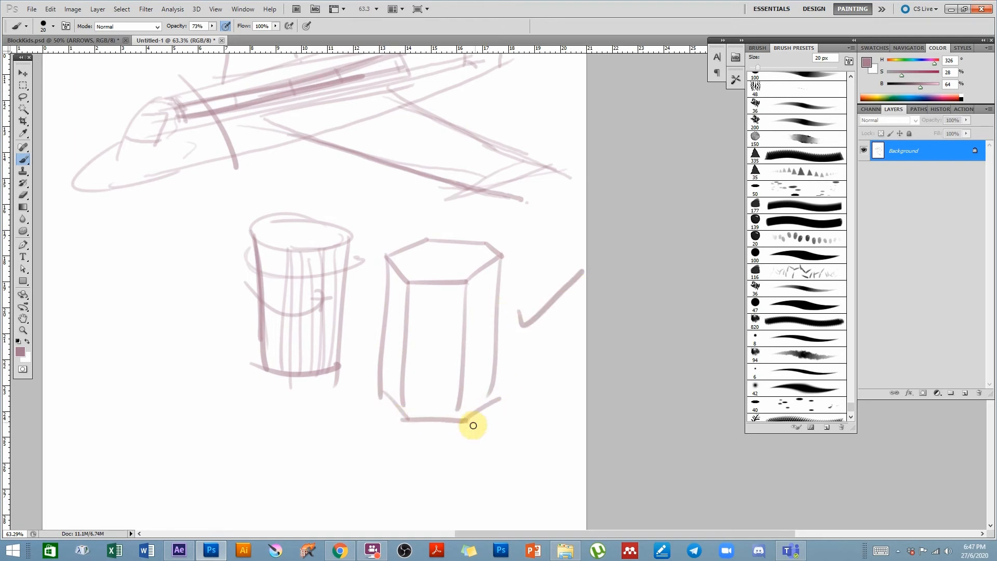
Draw an arrow pointing at the curved line across the airplane's fuselage and return to After Effects
drag(403, 372, 490, 341)
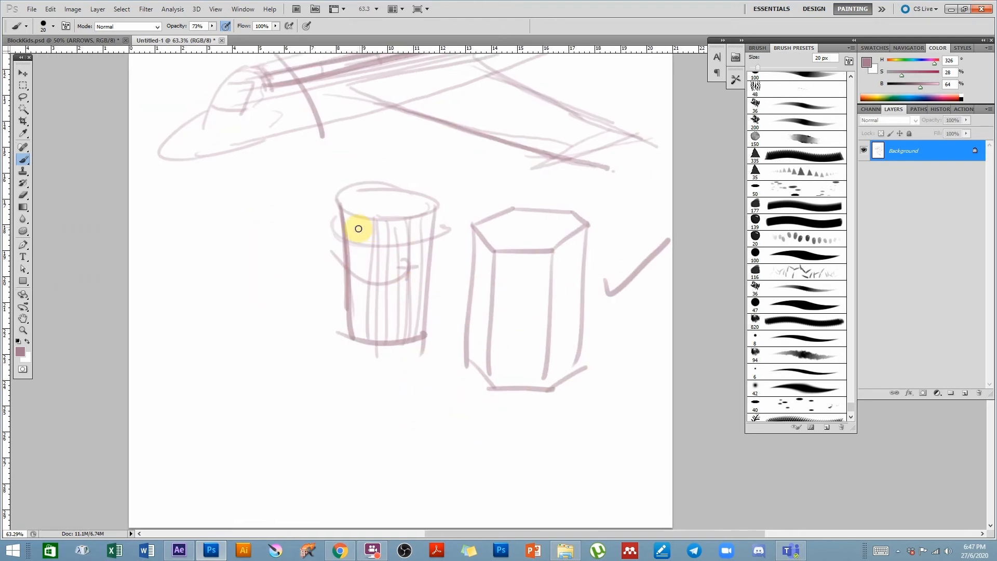
mouse_move(421, 235)
mouse_down()
mouse_move(477, 342)
mouse_move(476, 279)
mouse_up()
drag(379, 207, 394, 233)
drag(421, 166, 364, 237)
mouse_move(285, 320)
mouse_down()
mouse_move(314, 248)
mouse_move(318, 270)
mouse_up()
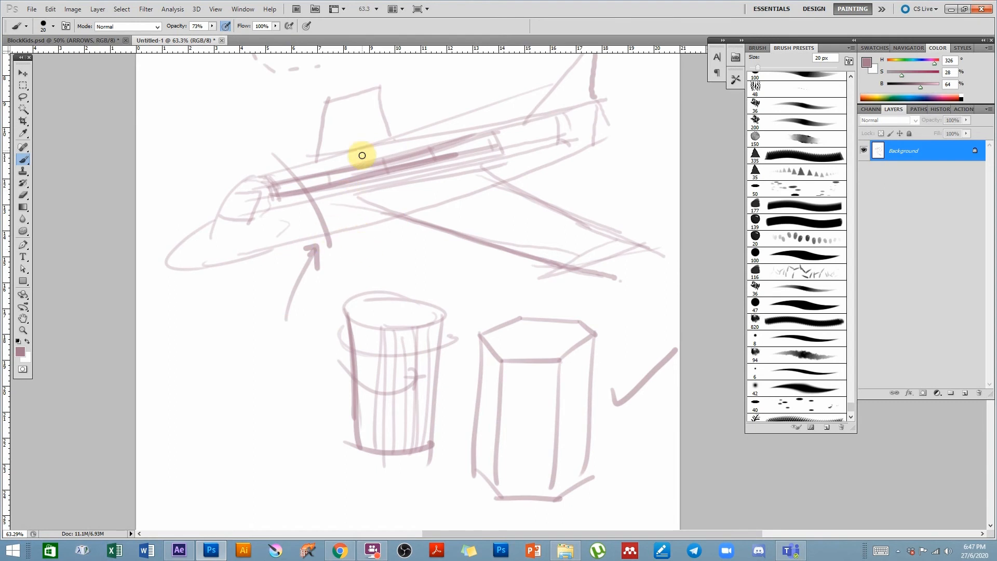
drag(412, 345, 394, 329)
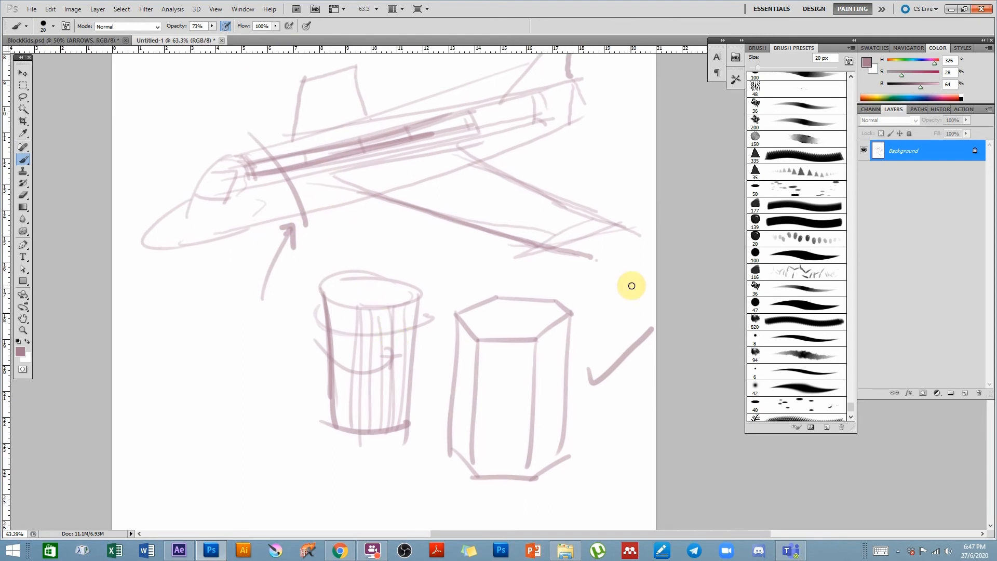
click(955, 10)
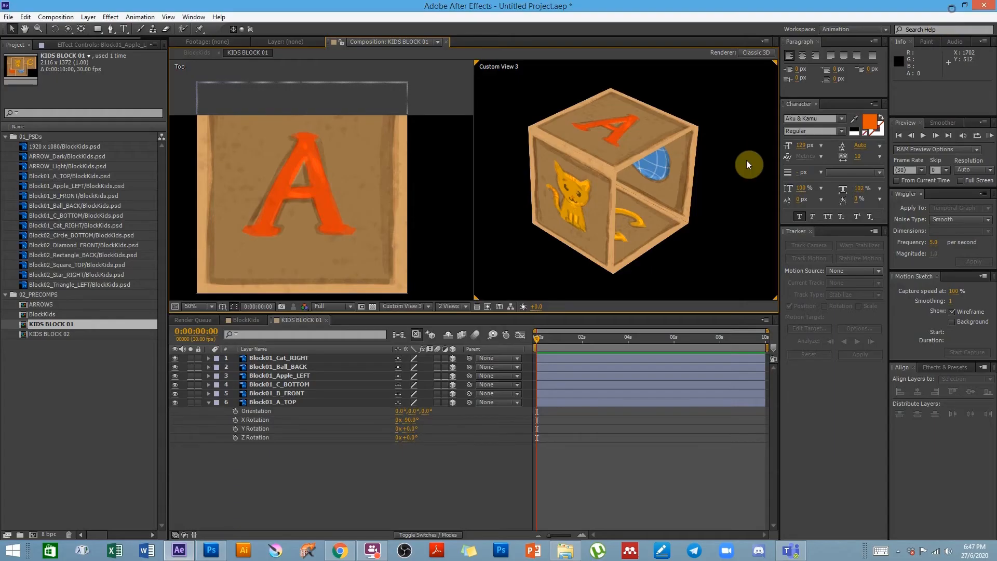
Show the rotation properties of the Block01_Cat_RIGHT layer and set its Y Rotation to -90°
drag(656, 256, 646, 238)
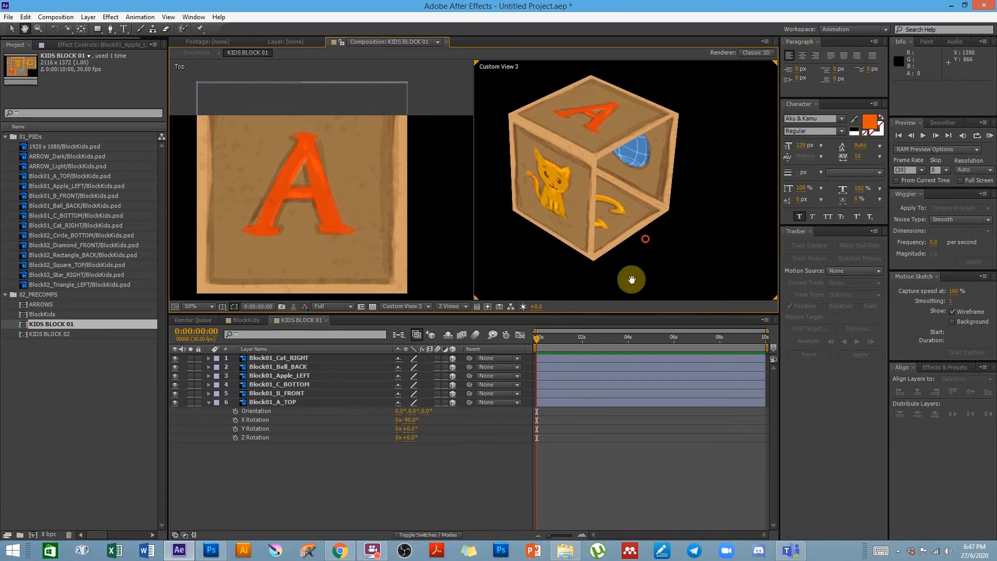
click(289, 394)
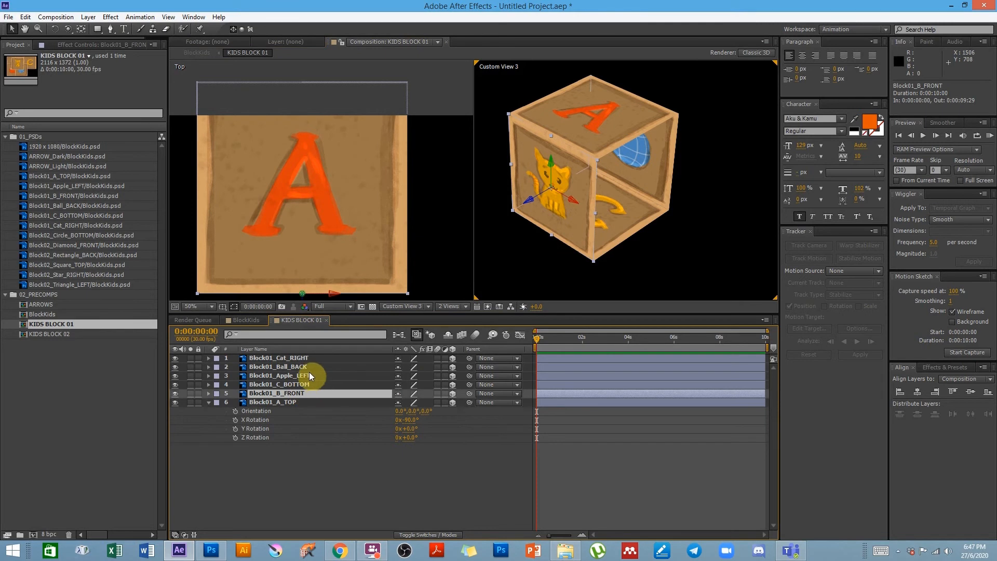
click(294, 359)
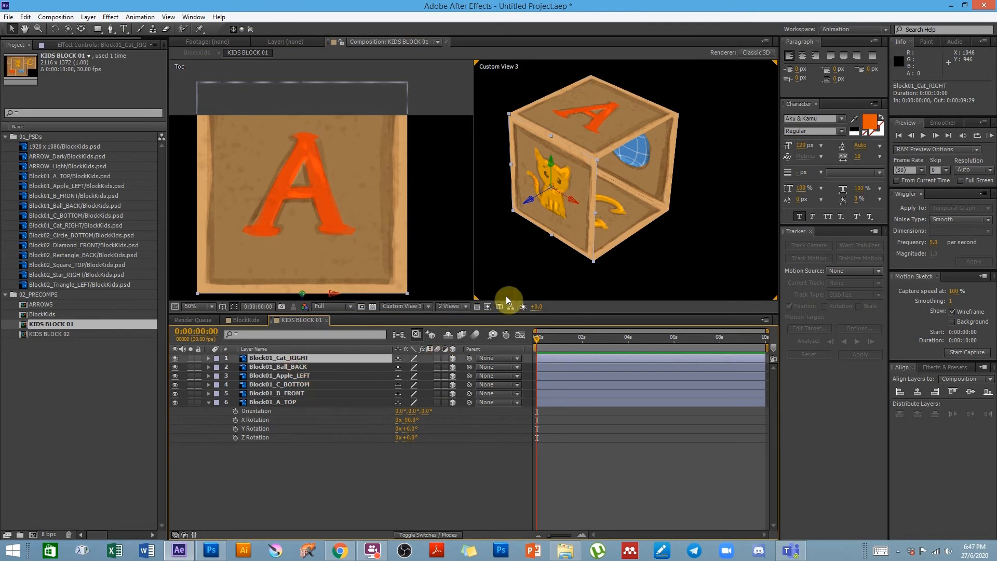
key(r)
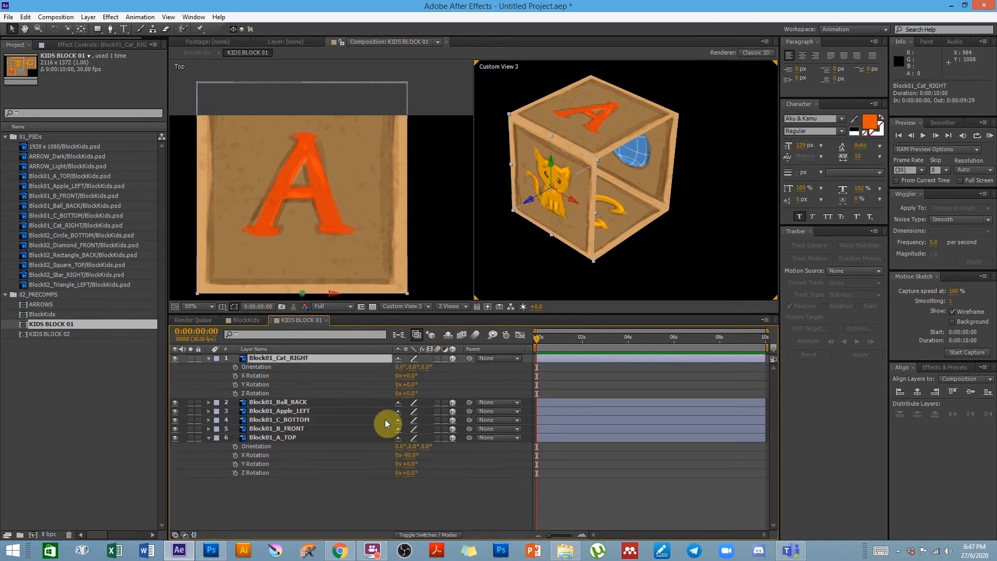
drag(413, 385, 382, 387)
text(-90)
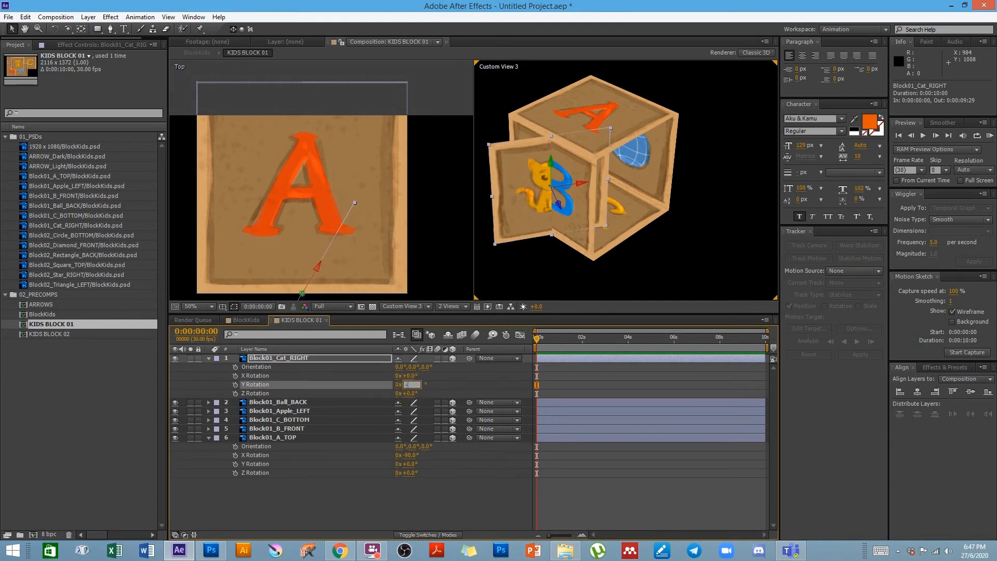
key(Return)
Slide the Block01_Cat_RIGHT face in the Top view to the top face's right edge, at an X position of about 1380 px
drag(430, 238, 411, 247)
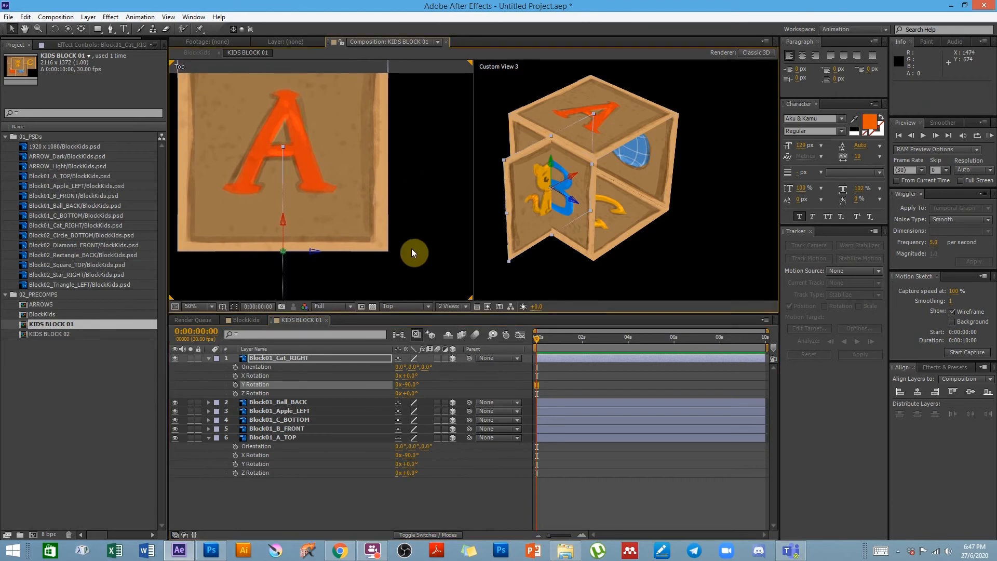
key(shift+Right)
key(shift+Right)
key(shift+Right)
key(shift+Right)
key(shift+Right)
key(shift+Right)
key(shift+Right)
key(shift+Right)
key(shift+Right)
key(shift+Right)
key(shift+Right)
key(shift+Right)
key(shift+Right)
key(shift+Right)
key(shift+Right)
key(shift+Right)
key(shift+Right)
key(shift+Right)
key(shift+Right)
key(shift+Right)
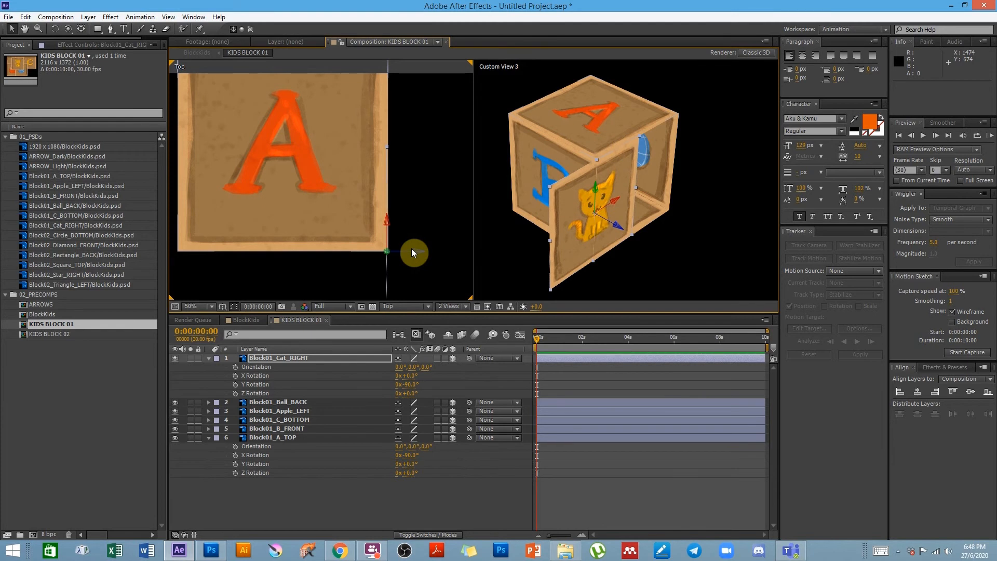
Move the Block01_Cat_RIGHT face back in the Top view until it spans the top face's right edge and closes the cube's right side
key(shift+Up)
key(shift+Up)
key(shift+Up)
key(shift+Up)
key(shift+Up)
key(shift+Up)
key(shift+Up)
key(shift+Up)
key(shift+Up)
key(shift+Up)
key(shift+Up)
key(shift+Up)
key(shift+Up)
key(shift+Up)
key(shift+Up)
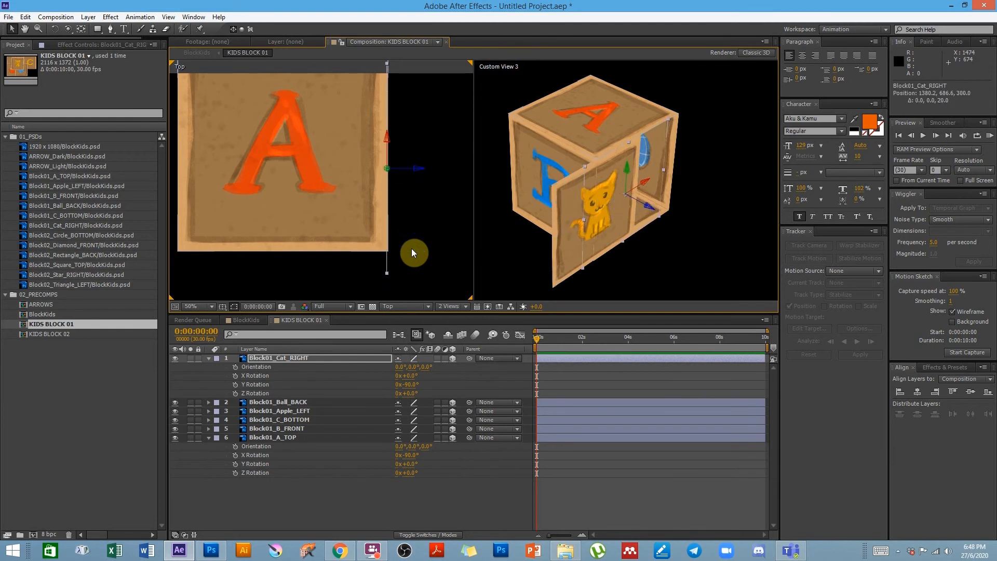
key(shift+Up)
key(shift+Up)
key(shift+Up)
key(shift+Up)
key(shift+Up)
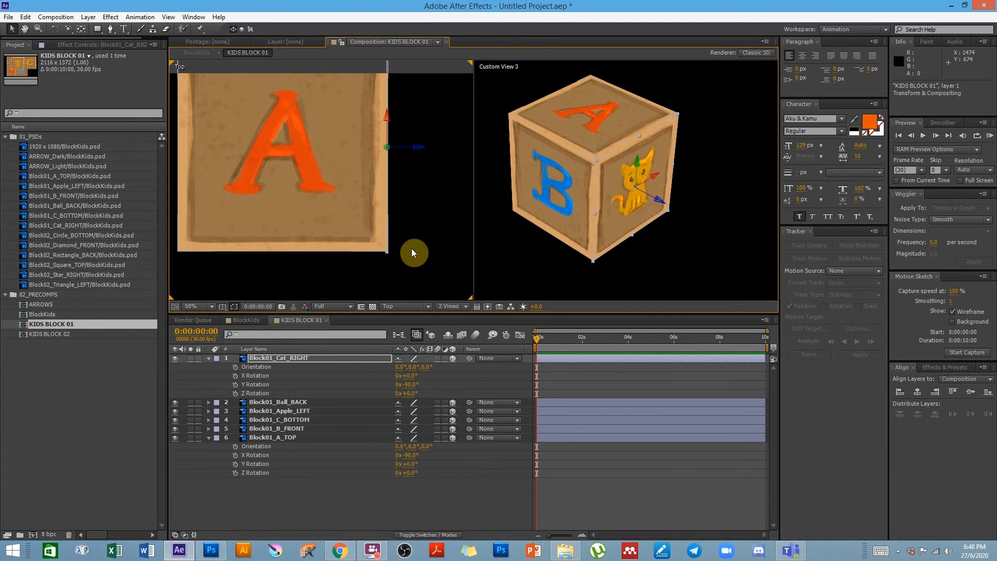
Nudge the Block01_Cat_RIGHT face slightly outward to line up with the top face's outer right edge, and deselect it
key(h)
drag(435, 151, 427, 191)
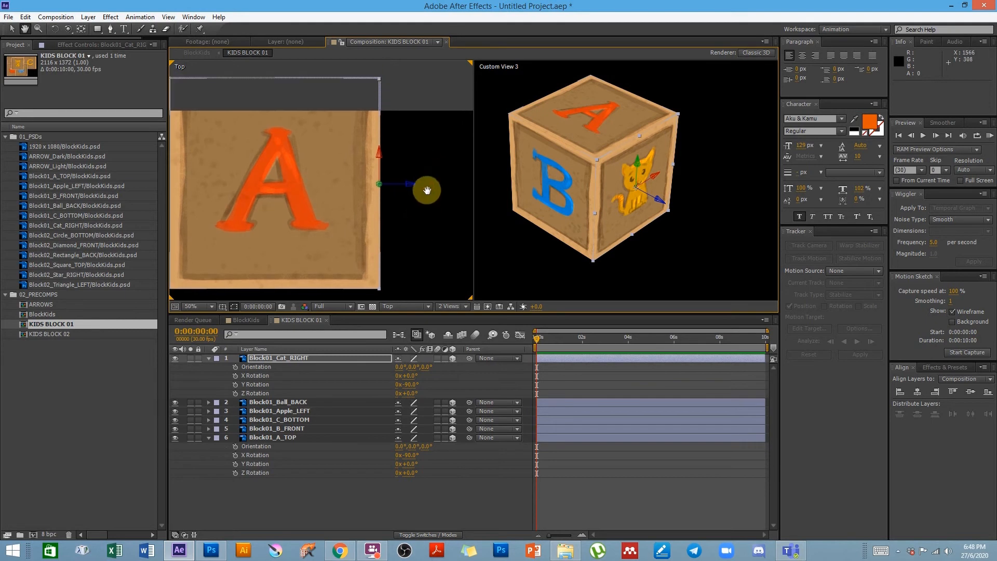
key(Right)
key(Right)
key(Right)
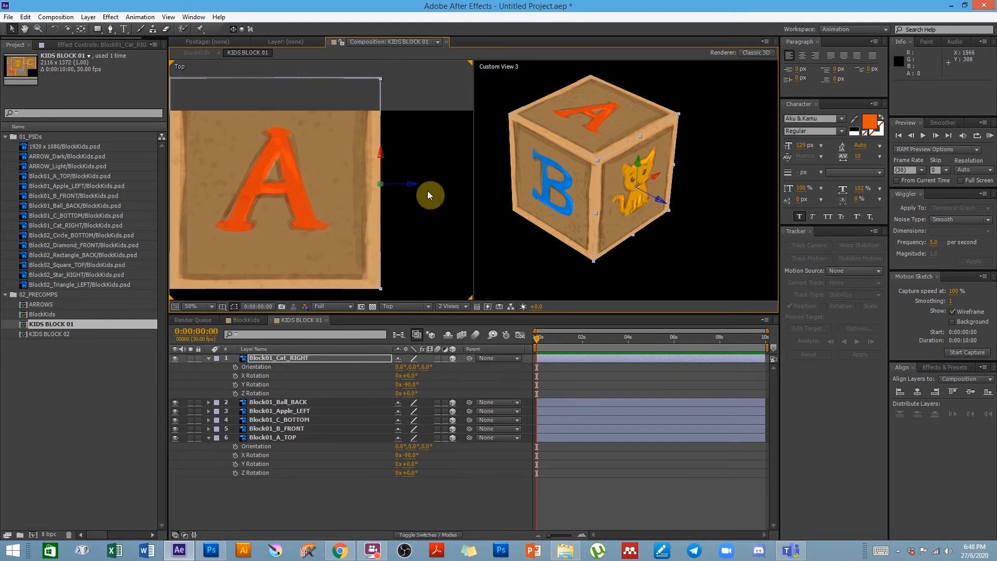
click(516, 265)
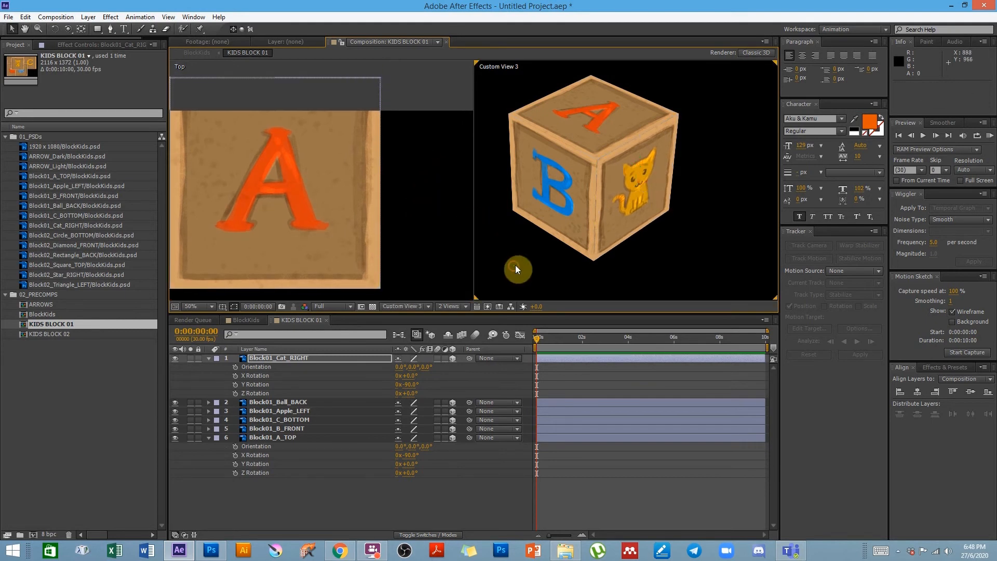
scroll(603, 223, down, 2)
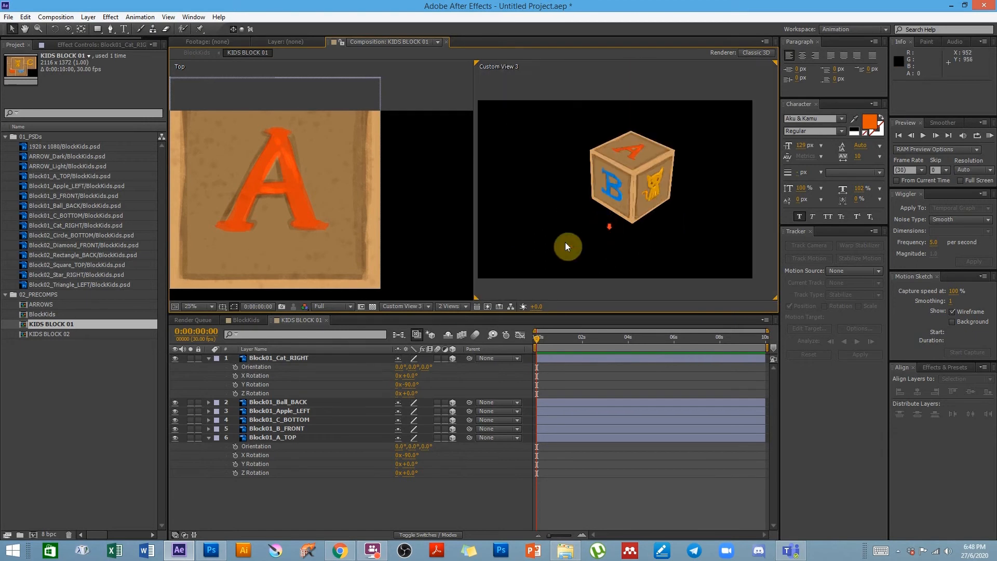
Switch to a single Custom View 3 and orbit around the finished kids block to check how its faces join
click(457, 307)
click(460, 320)
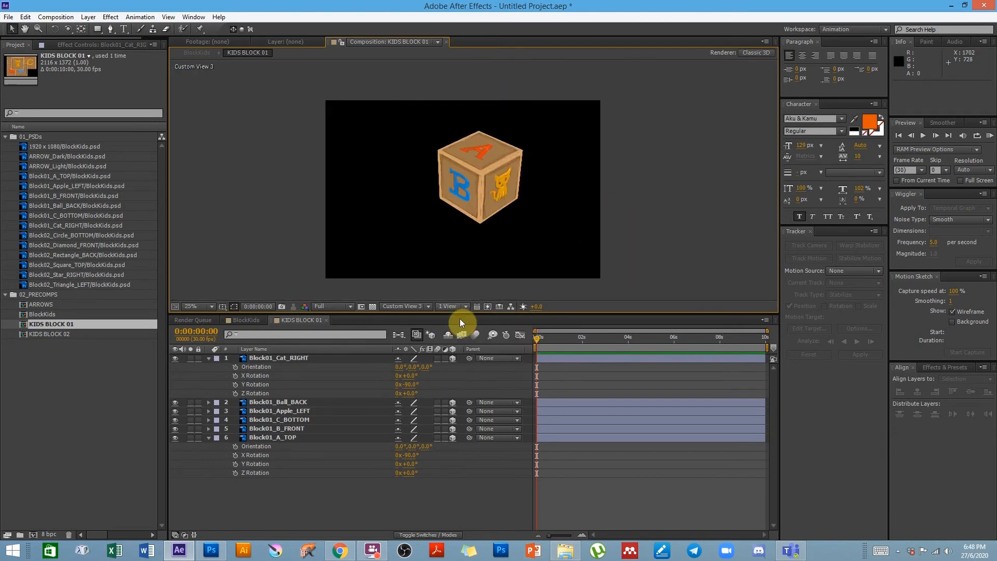
scroll(446, 223, up, 2)
scroll(530, 241, down, 2)
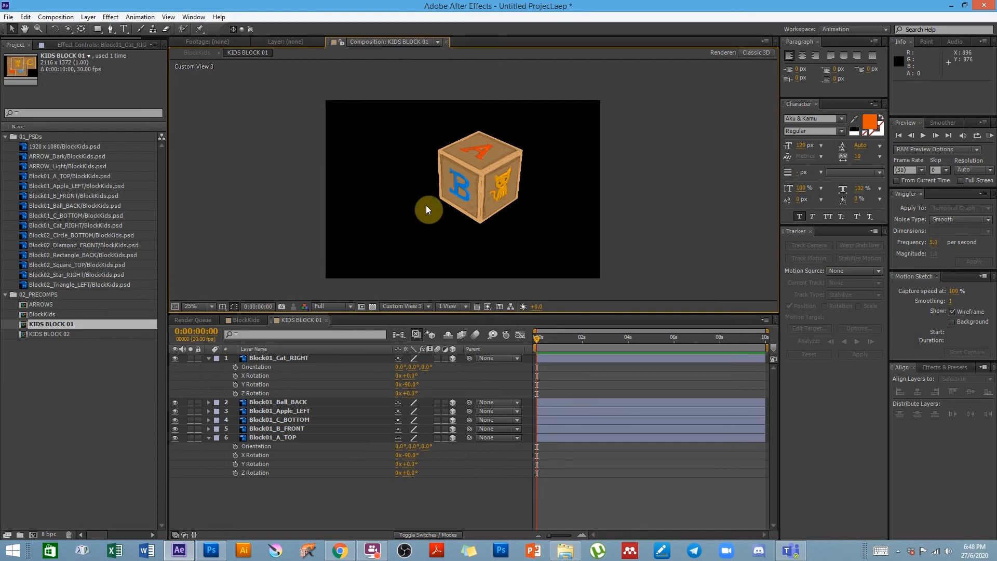
click(67, 28)
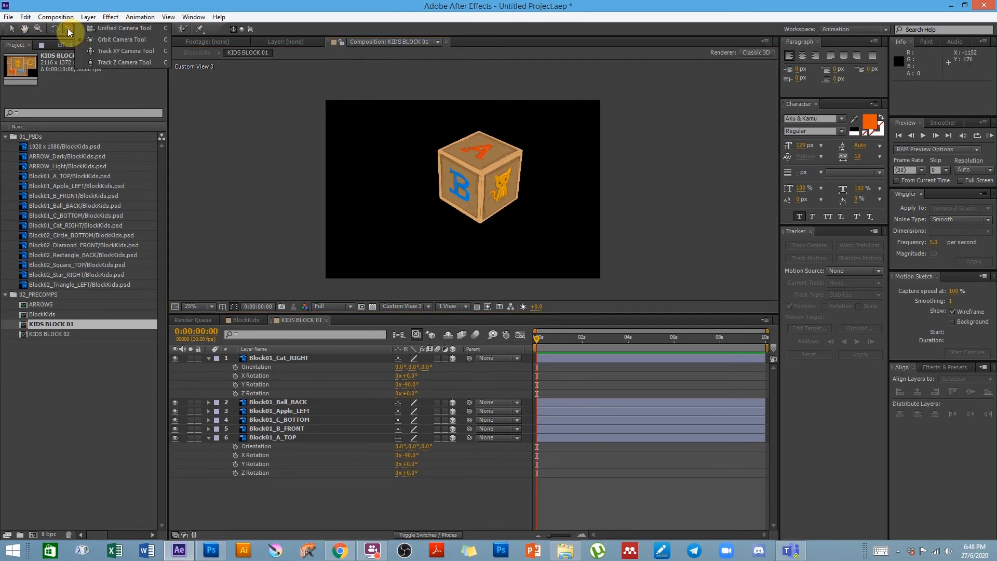
drag(483, 197, 469, 156)
drag(460, 157, 482, 195)
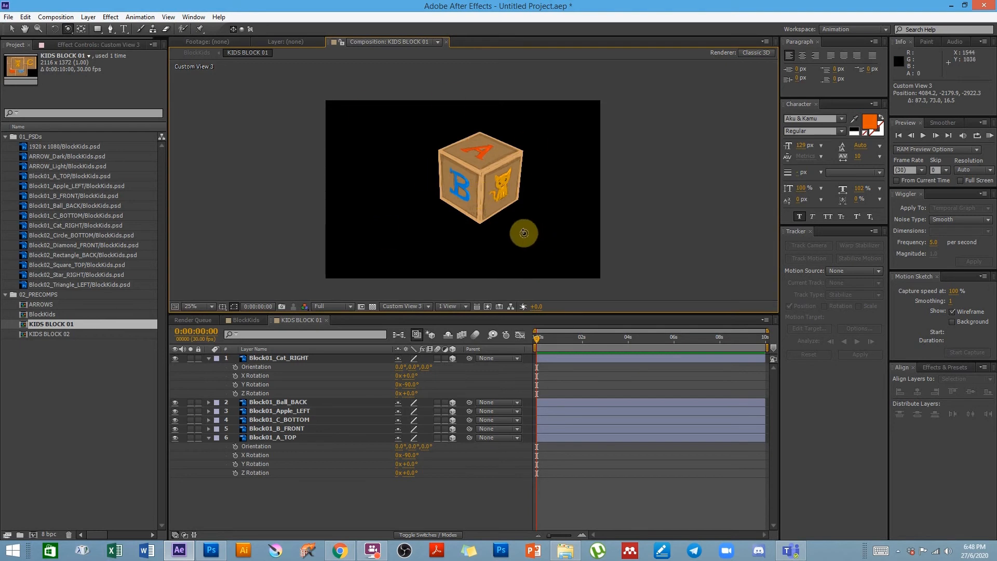
click(11, 29)
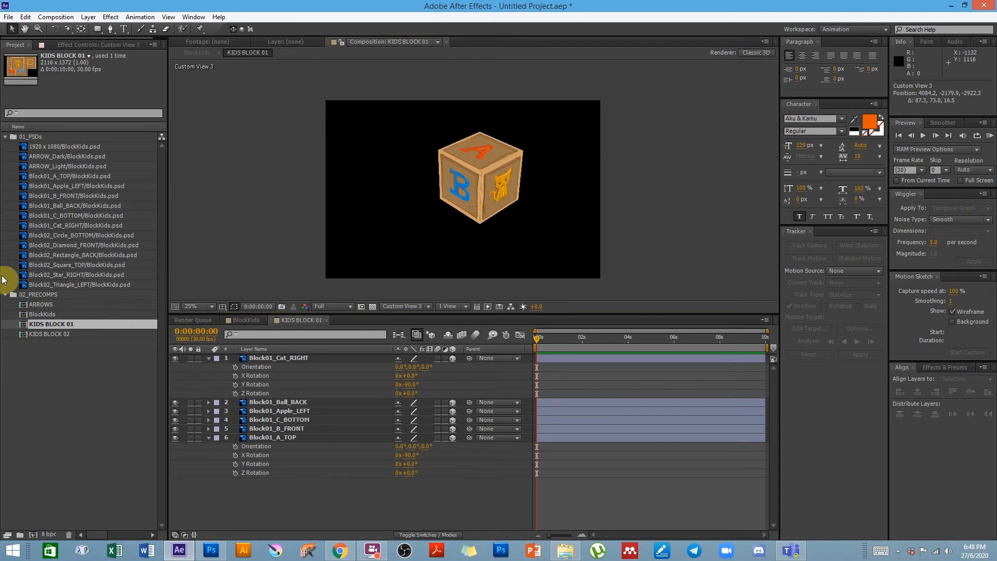
Open the ARROWS composition and delete its ARROW_Dark layer
double_click(42, 304)
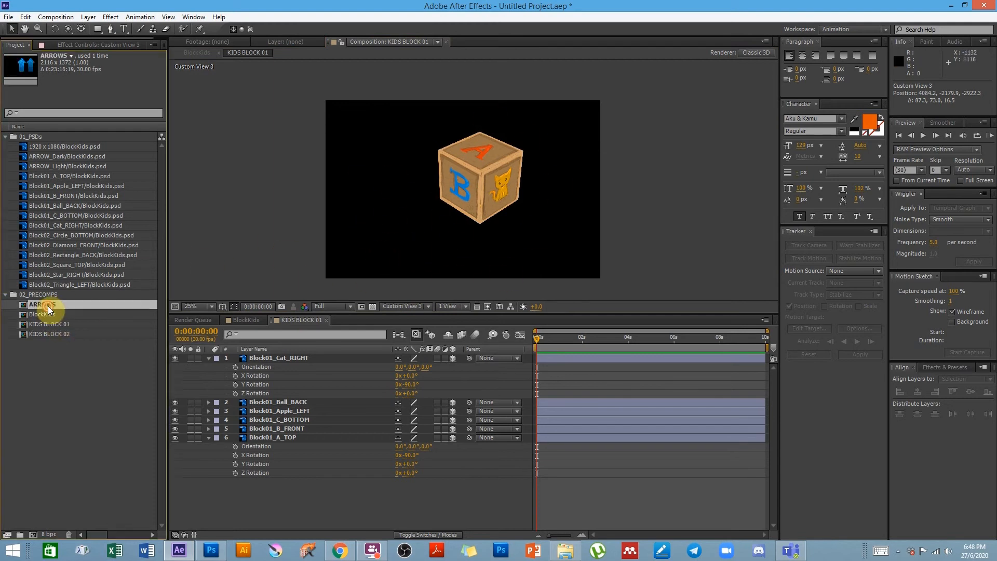
key(space)
drag(559, 197, 502, 202)
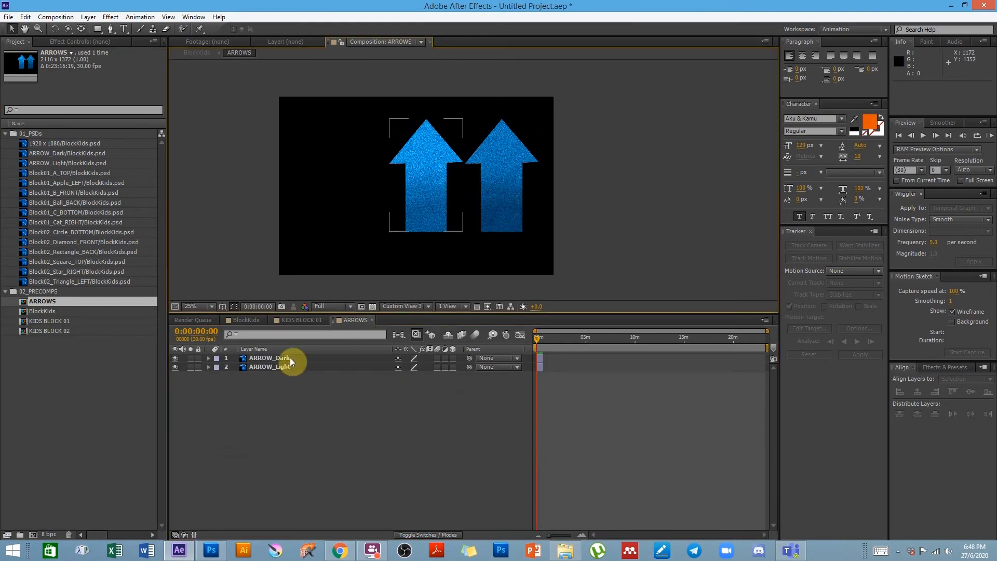
click(516, 180)
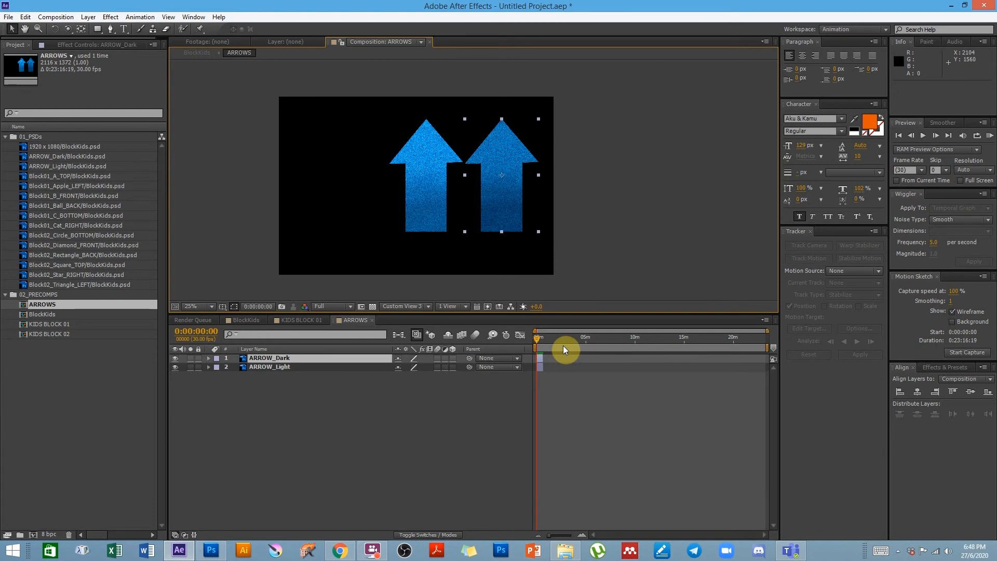
key(Delete)
Turn the ARROW_Light layer into a 3D layer
click(279, 358)
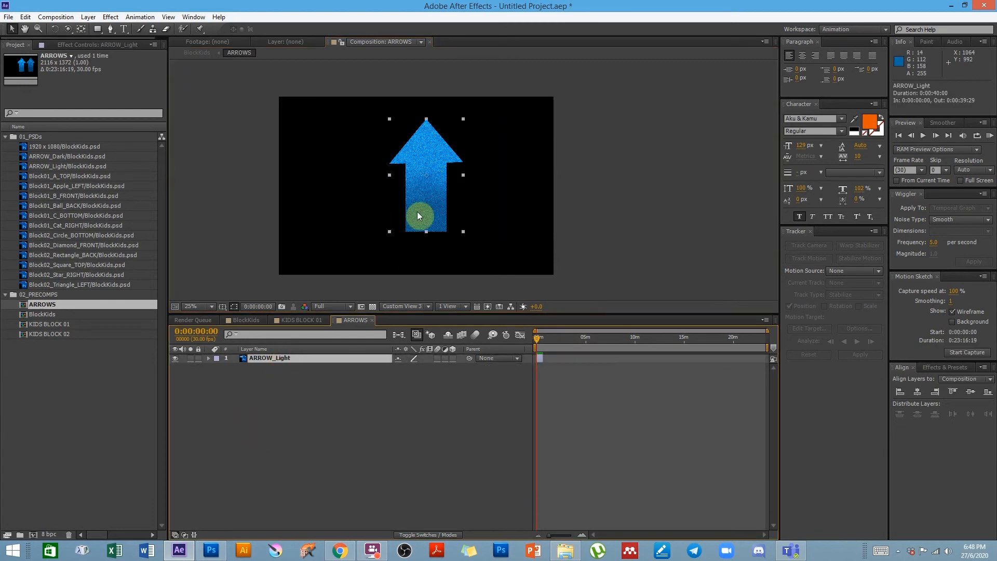
key(space)
drag(439, 179, 423, 204)
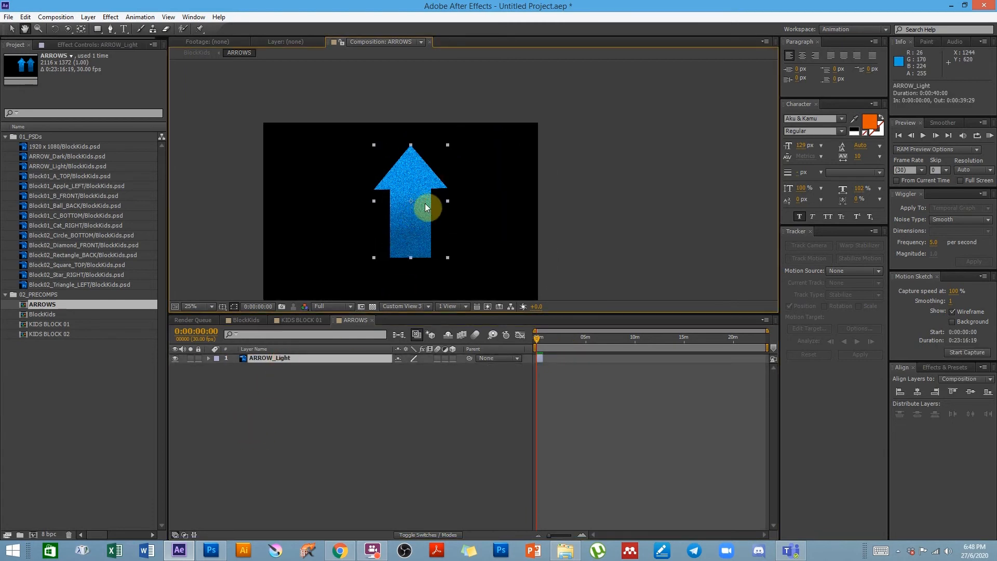
click(452, 358)
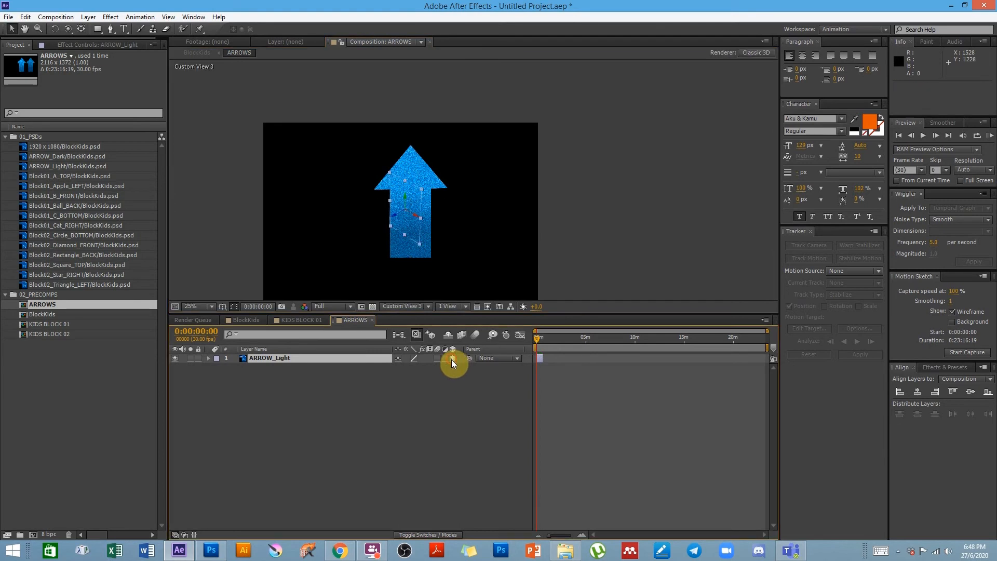
scroll(410, 233, up, 4)
key(space)
drag(295, 239, 551, 161)
scroll(491, 220, down, 1)
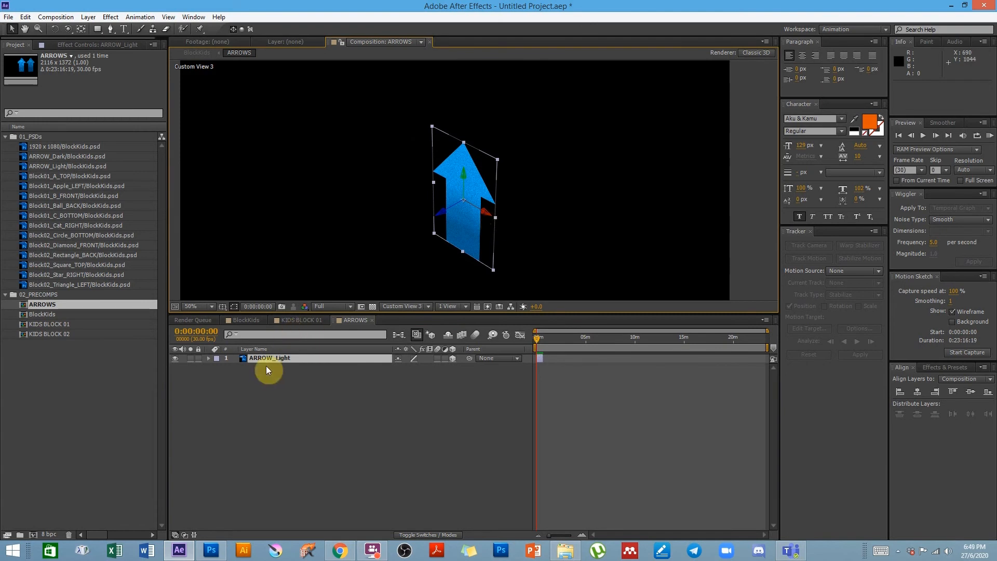
Show the arrow in two side-by-side views, Top and Custom View 3, with the whole composition visible in Custom View 3
click(460, 307)
click(462, 392)
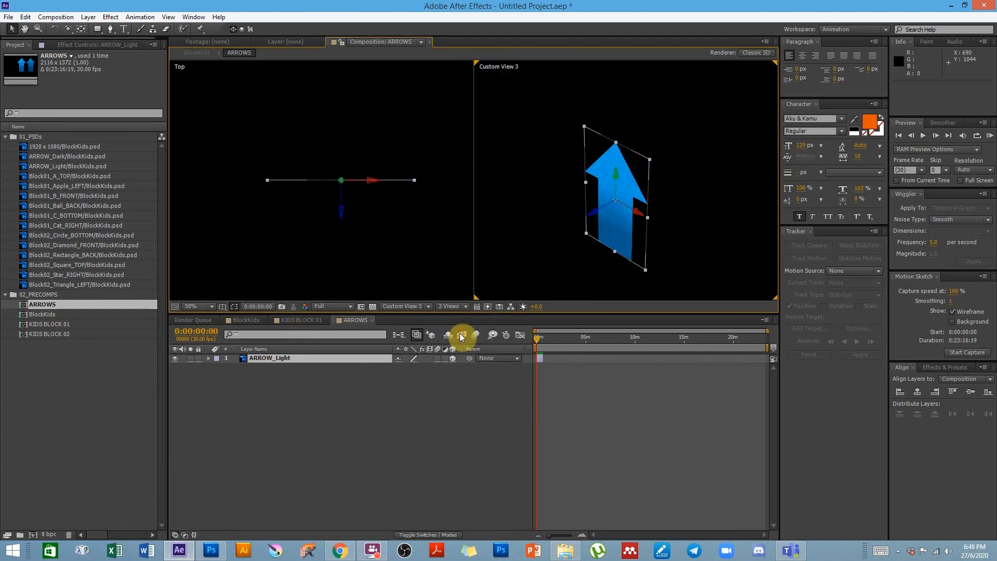
click(330, 261)
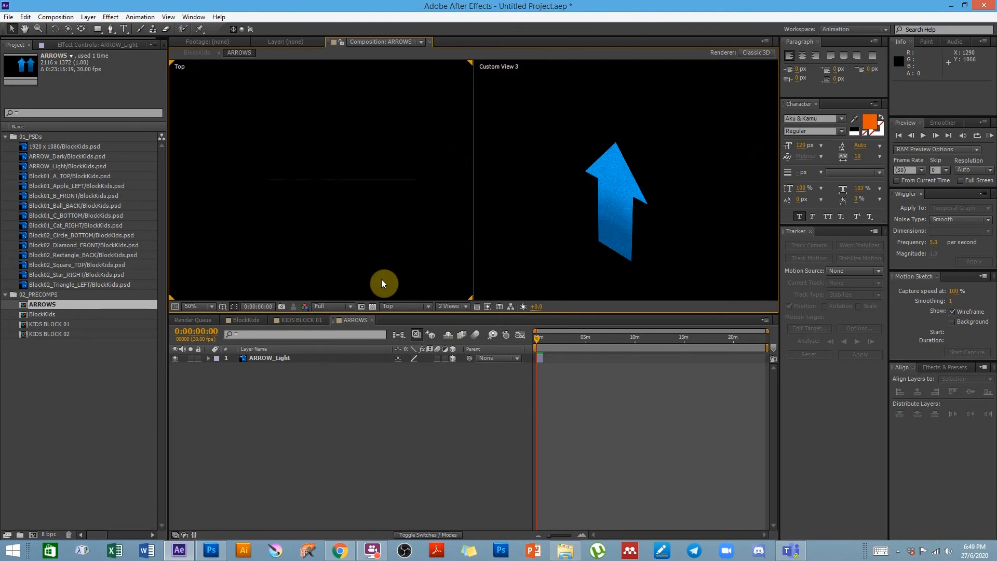
click(561, 250)
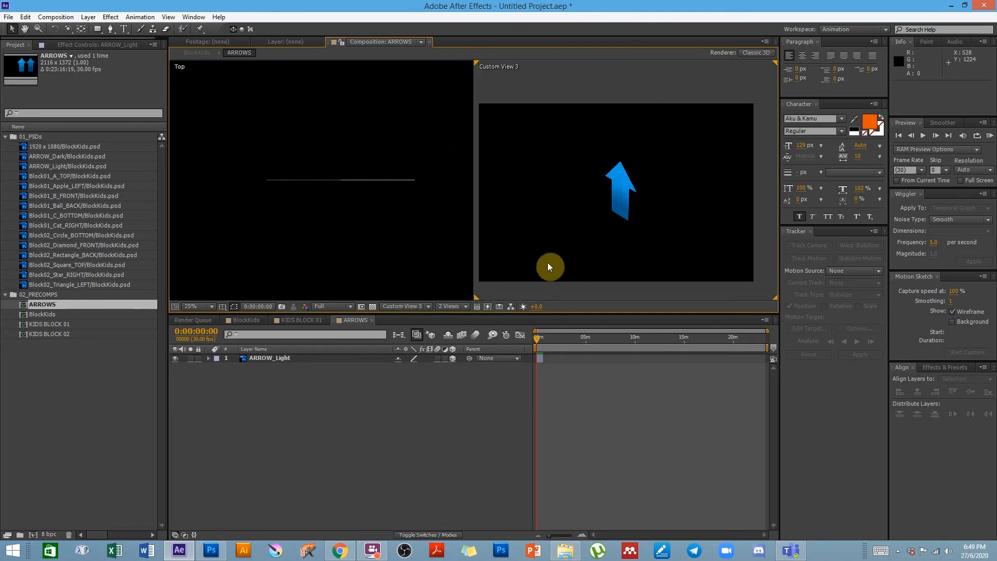
click(303, 261)
Duplicate the ARROW_Light layer and nudge the copy slightly back behind the original in the Top view
click(275, 361)
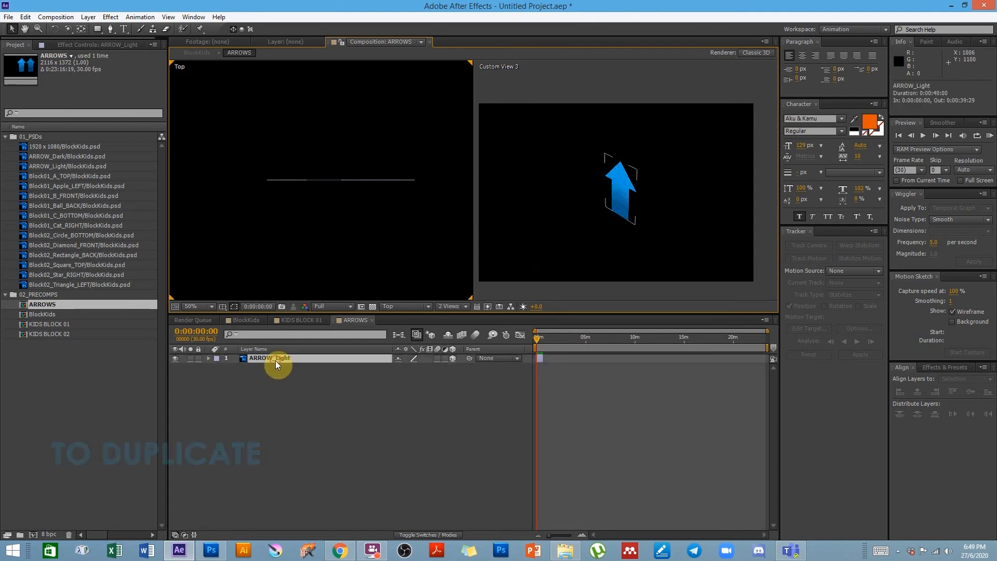
key(ctrl+d)
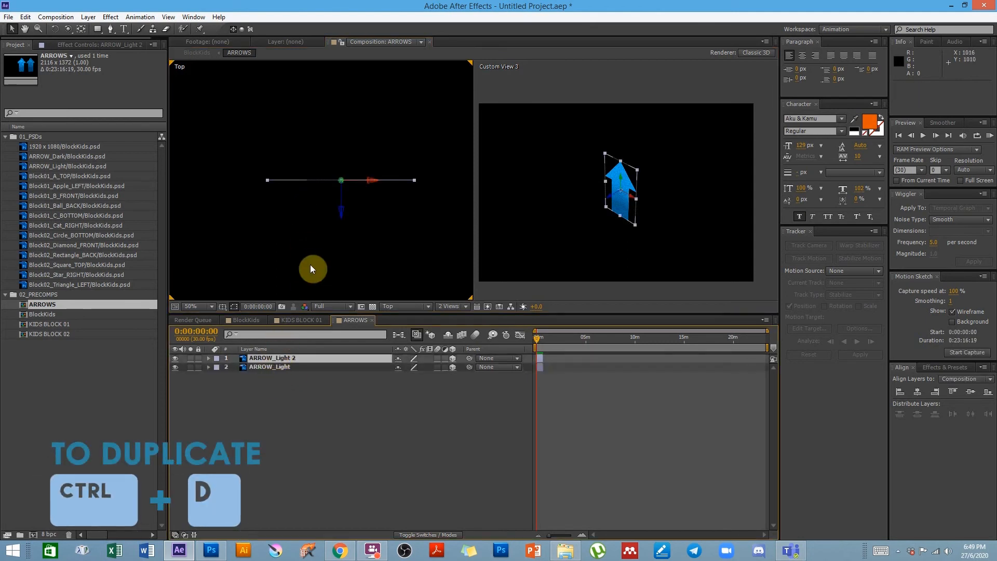
key(Return)
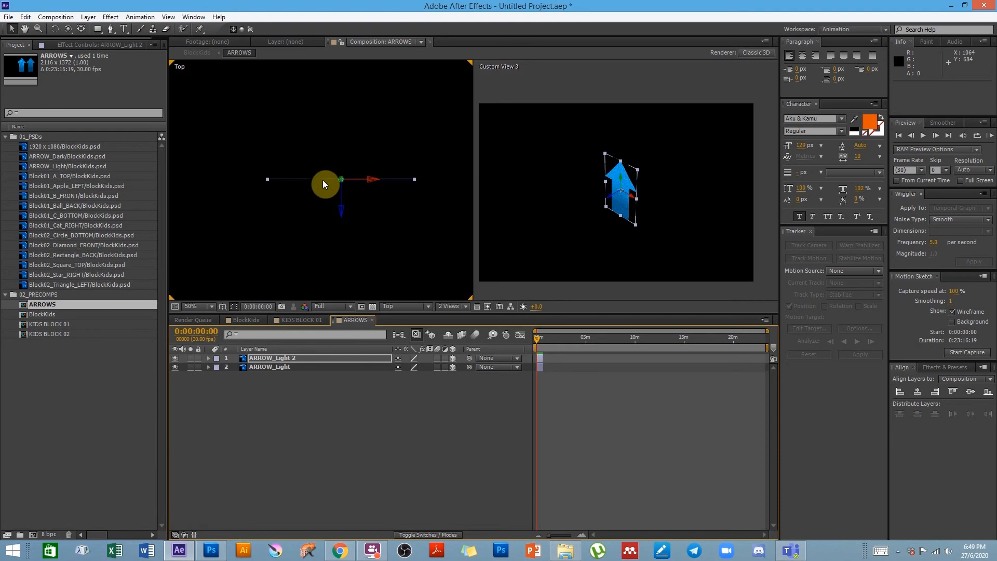
Apply a Fill effect to the ARROW_Light 2 layer and set its color to a blue of about #3766FF
click(88, 17)
mouse_move(80, 27)
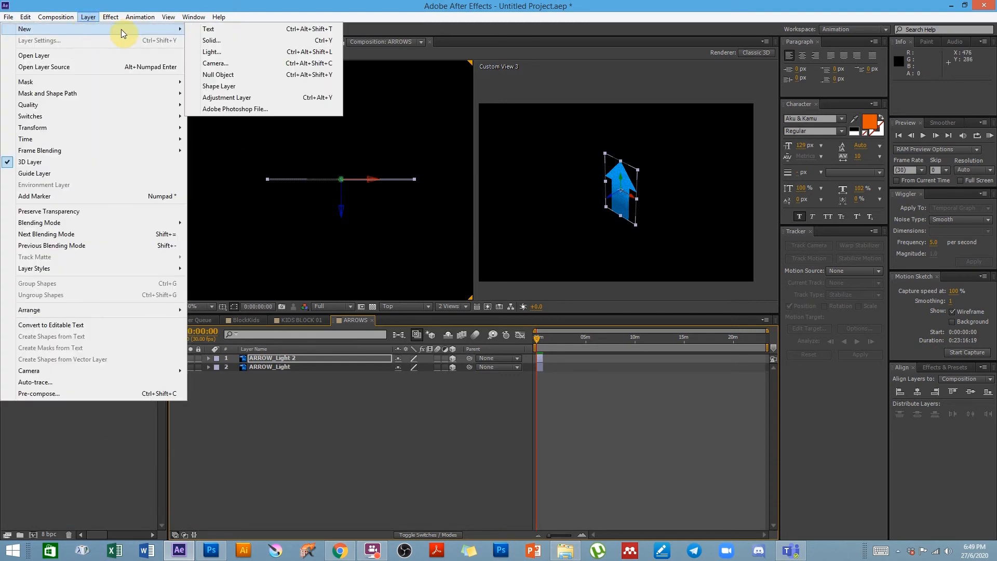
mouse_move(111, 17)
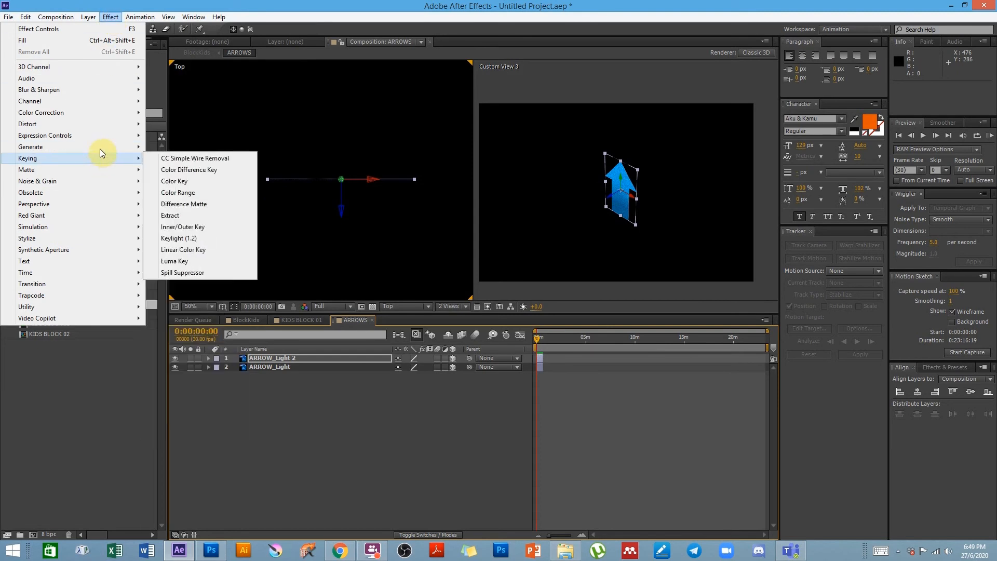
mouse_move(104, 146)
click(181, 321)
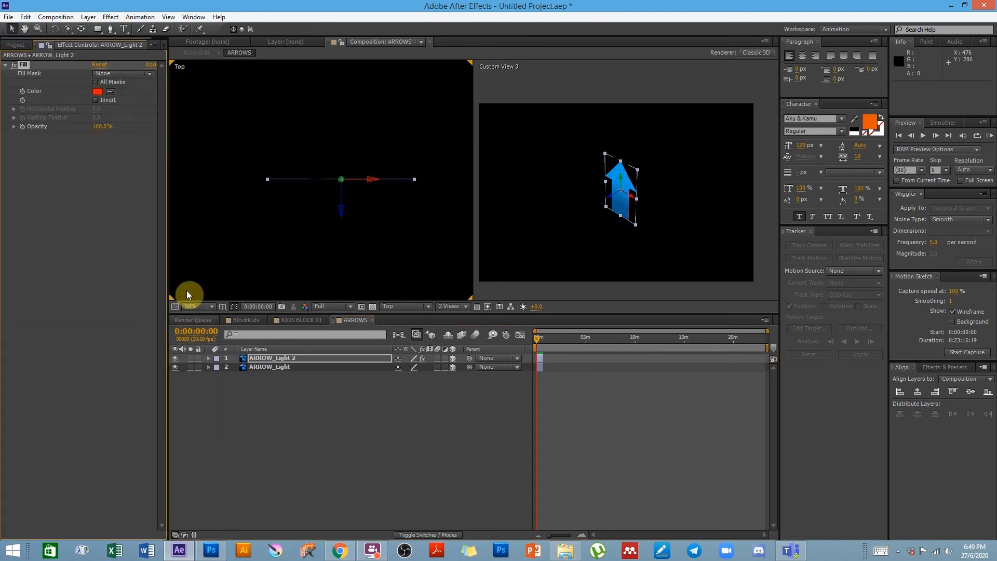
click(98, 92)
drag(760, 308, 757, 292)
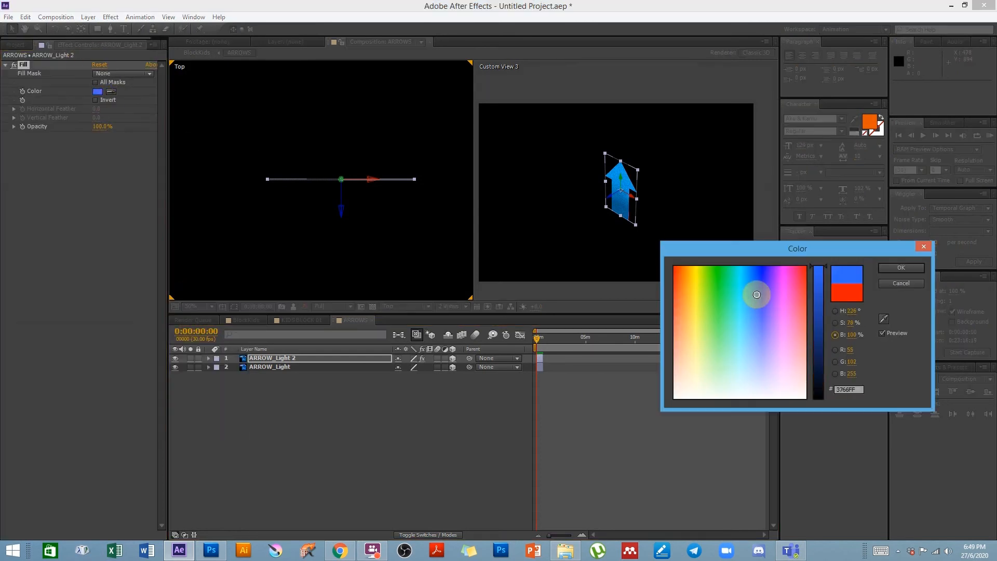
click(888, 268)
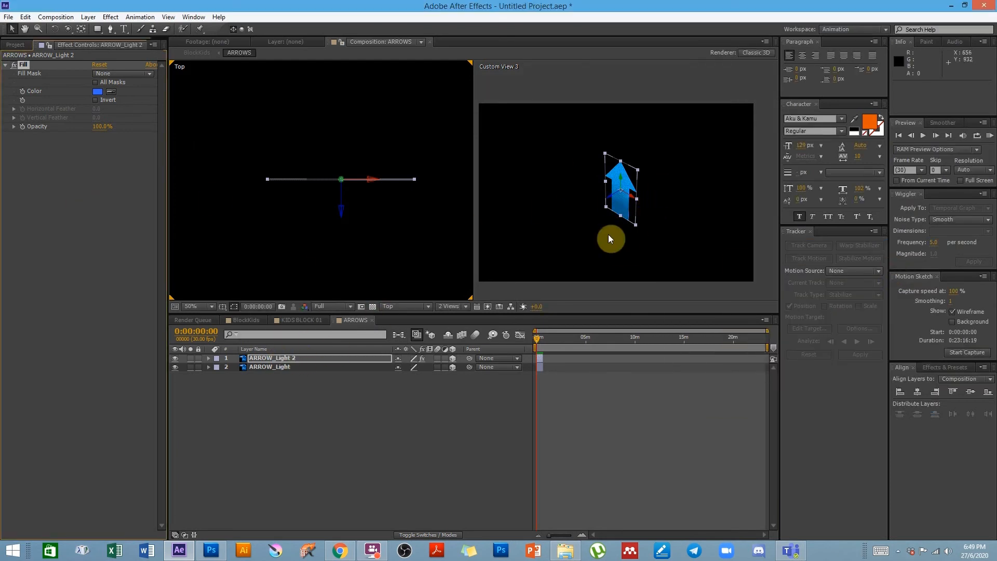
Duplicate the blue-filled ARROW_Light 2 layer repeatedly up to ARROW_Light 9, nudging each copy slightly further back in depth
scroll(592, 218, up, 3)
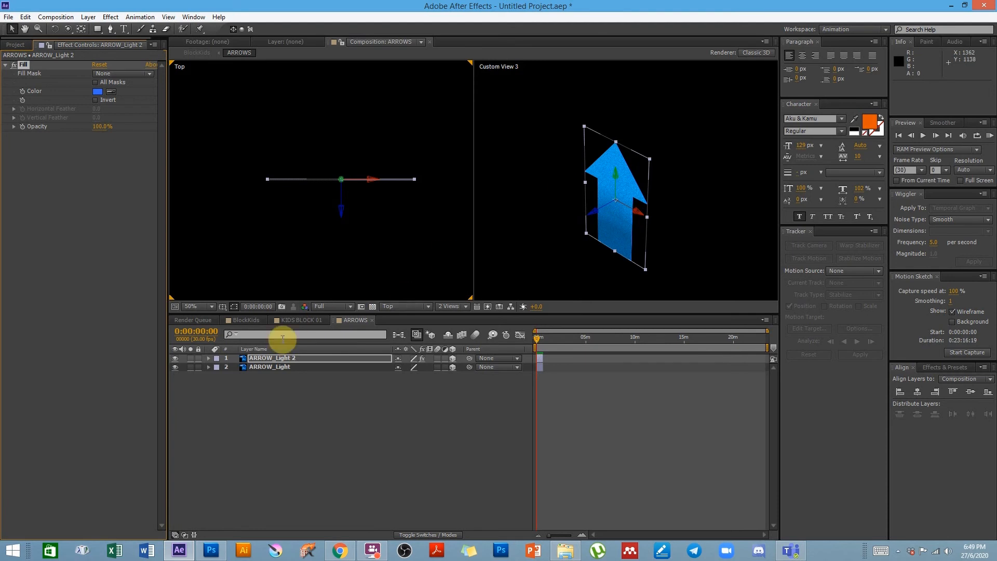
click(282, 360)
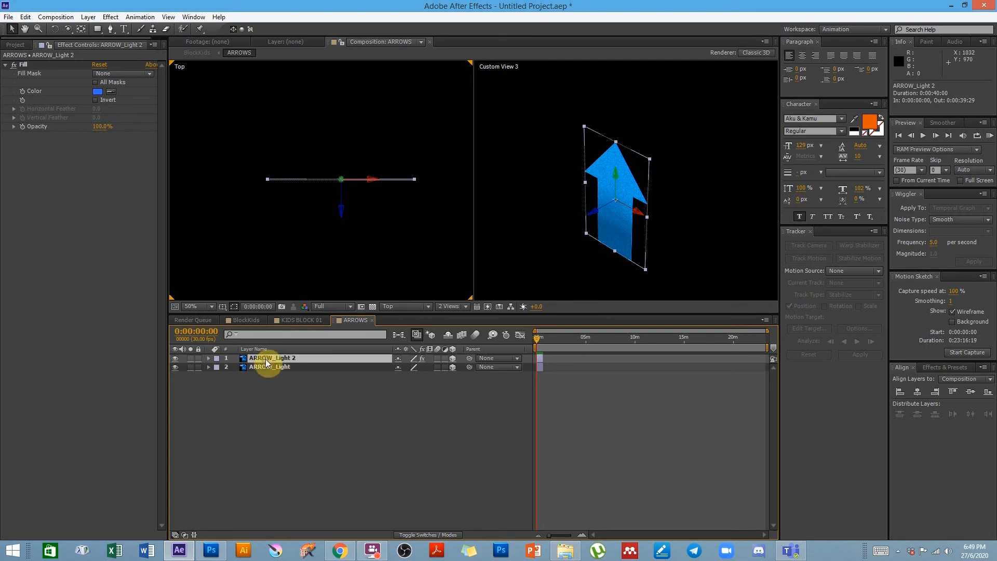
key(ctrl+d)
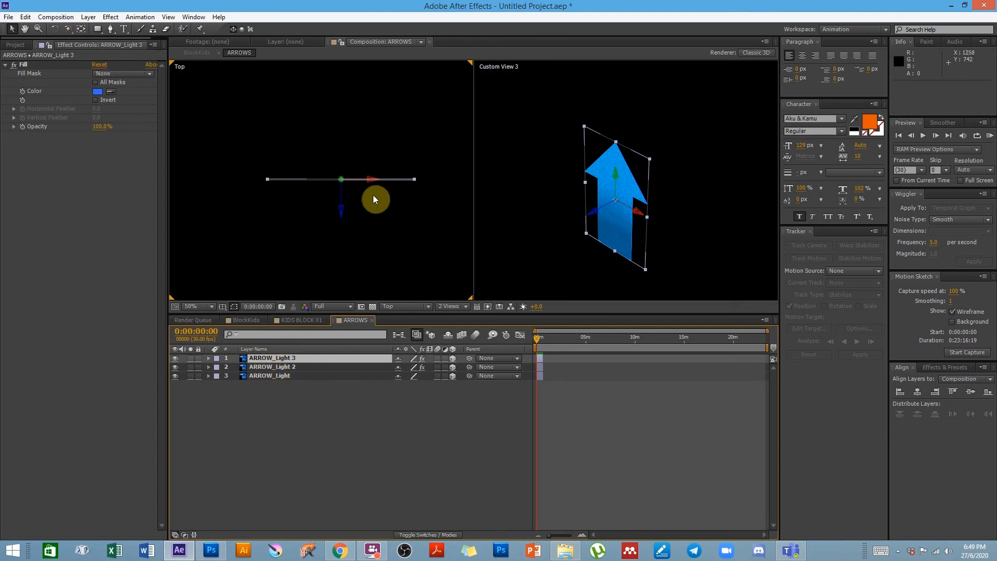
key(Return)
key(ctrl+d)
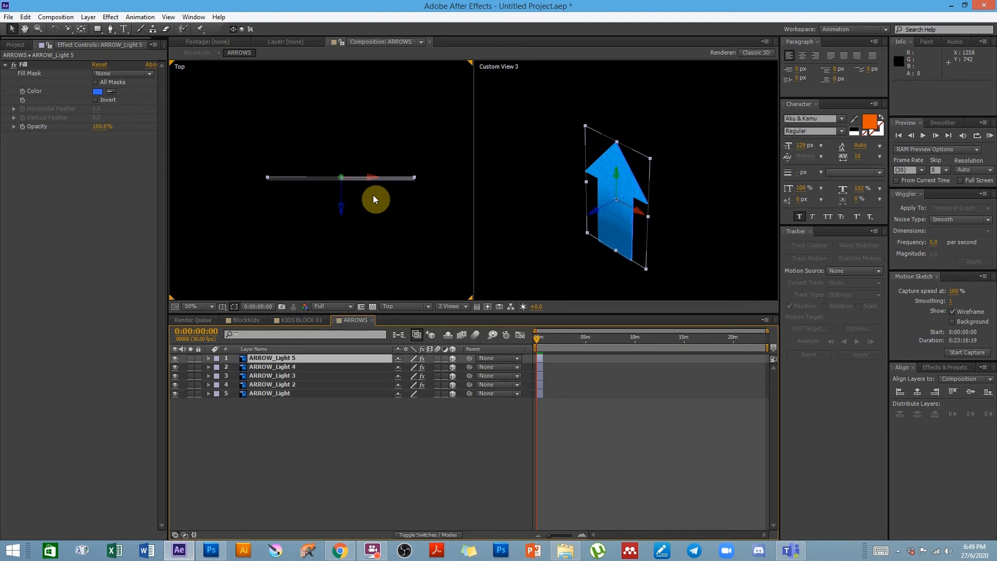
key(ctrl+d)
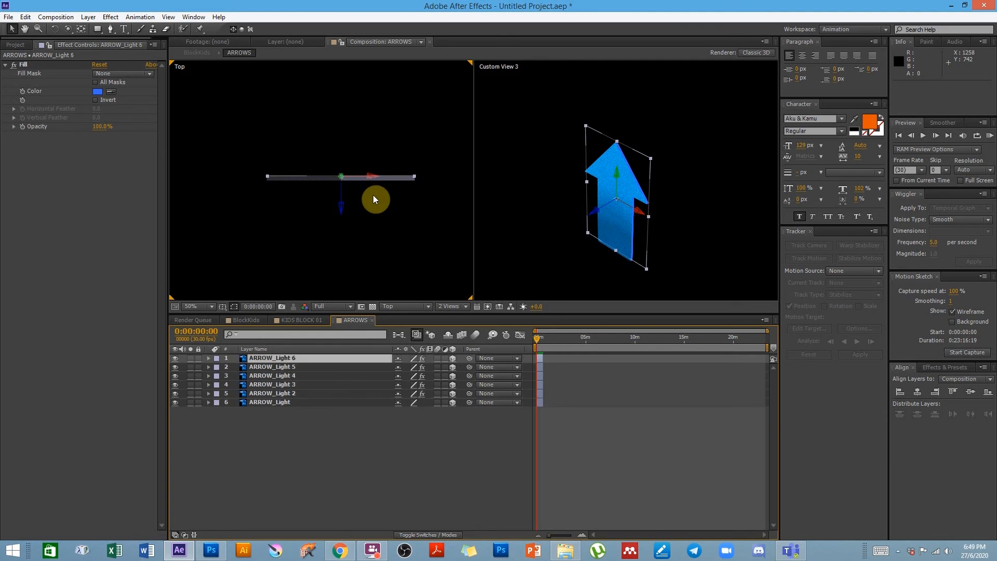
key(ctrl+d)
key(ctrl+d)
key(ctrl+d)
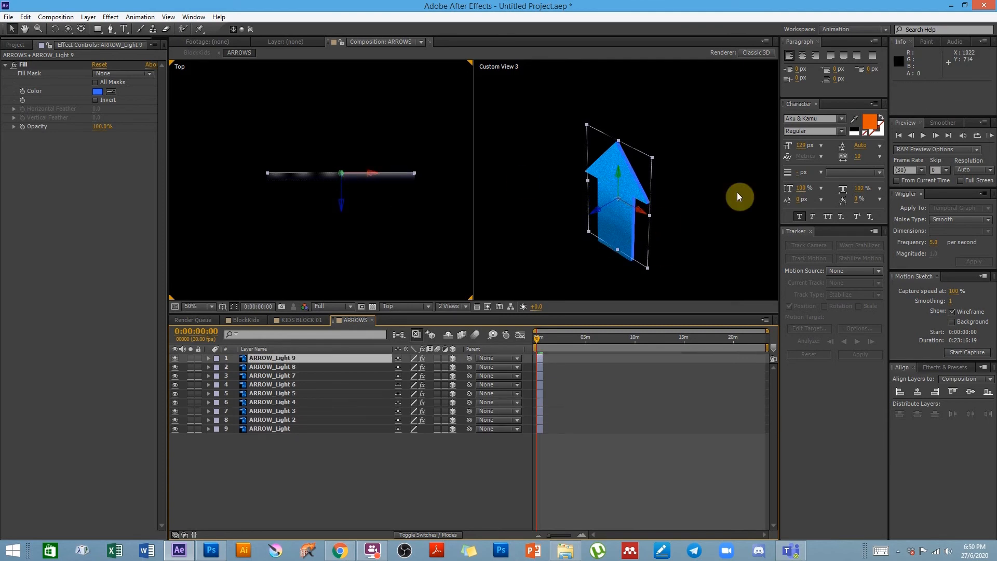
key(Return)
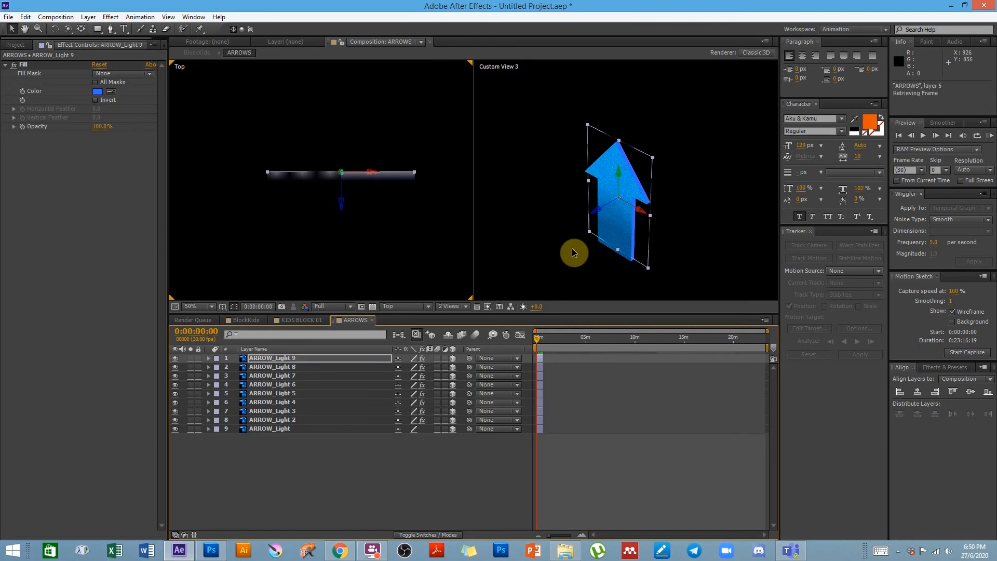
Thicken the arrow by continuing to duplicate the rearmost layer up to ARROW_Light 24, nudging each copy back by the same small amount
key(ctrl+d)
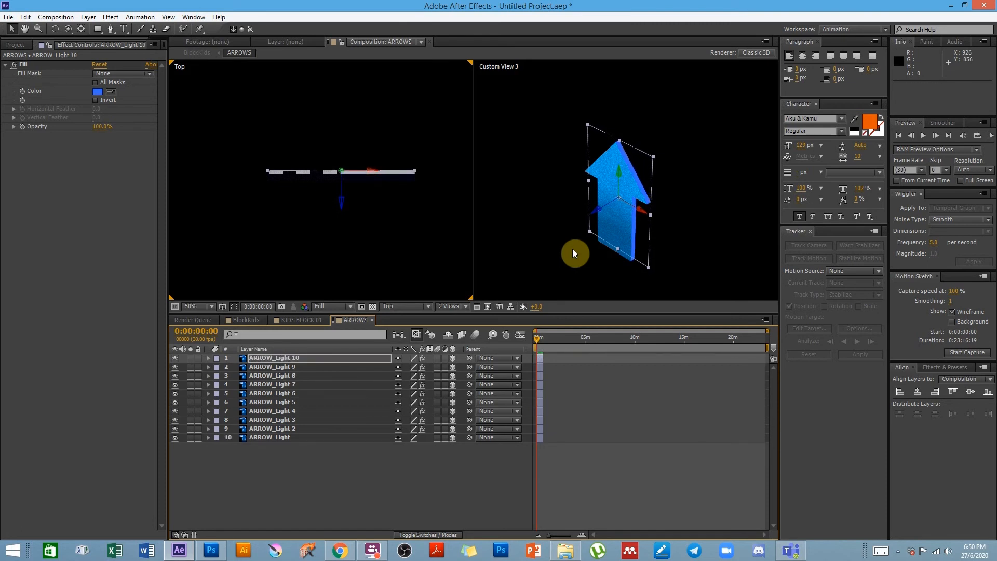
key(ctrl+d)
key(ctrl+d)
key(ctrl+d)
key(ctrl+d)
key(ctrl+d)
key(ctrl+d)
key(ctrl+d)
key(Up)
key(Up)
key(ctrl+d)
key(Up)
key(Up)
key(ctrl+d)
key(Up)
key(Up)
key(ctrl+d)
key(Up)
key(Up)
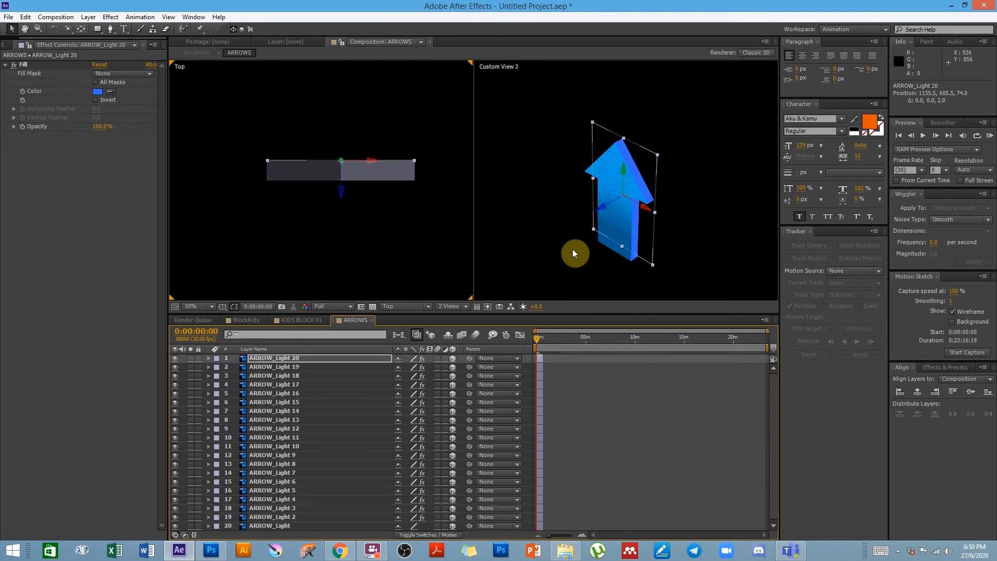
key(Up)
key(Up)
key(ctrl+d)
key(Up)
key(Up)
key(ctrl+d)
key(Up)
key(Up)
key(ctrl+d)
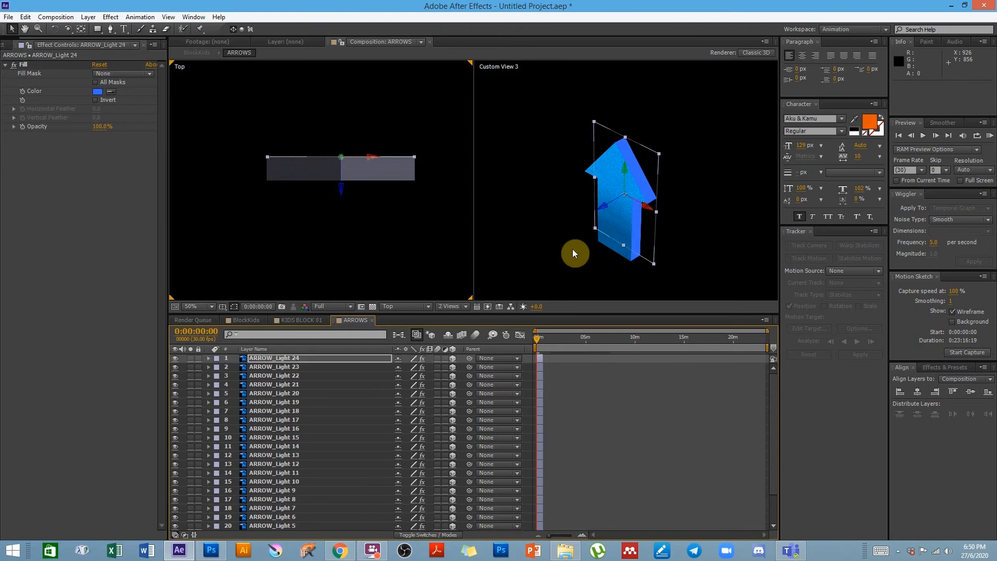
key(Up)
key(Up)
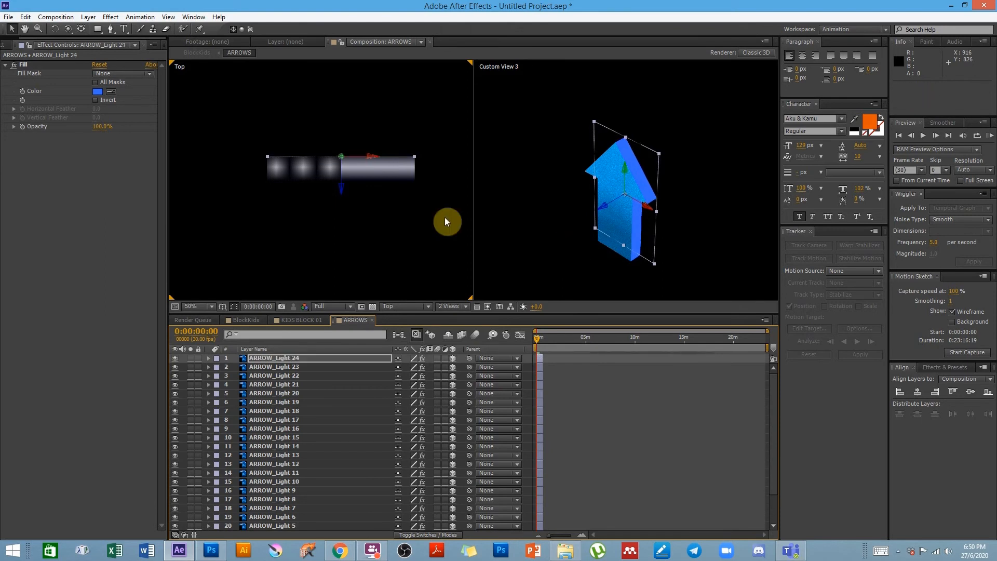
Remove the Fill effect from the rearmost ARROW_Light 24 layer
click(24, 65)
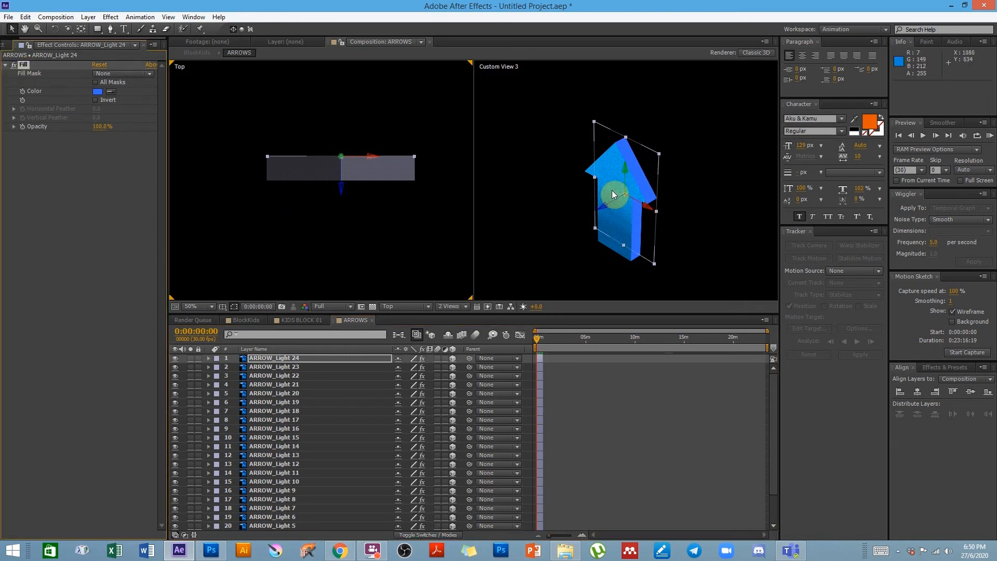
key(Delete)
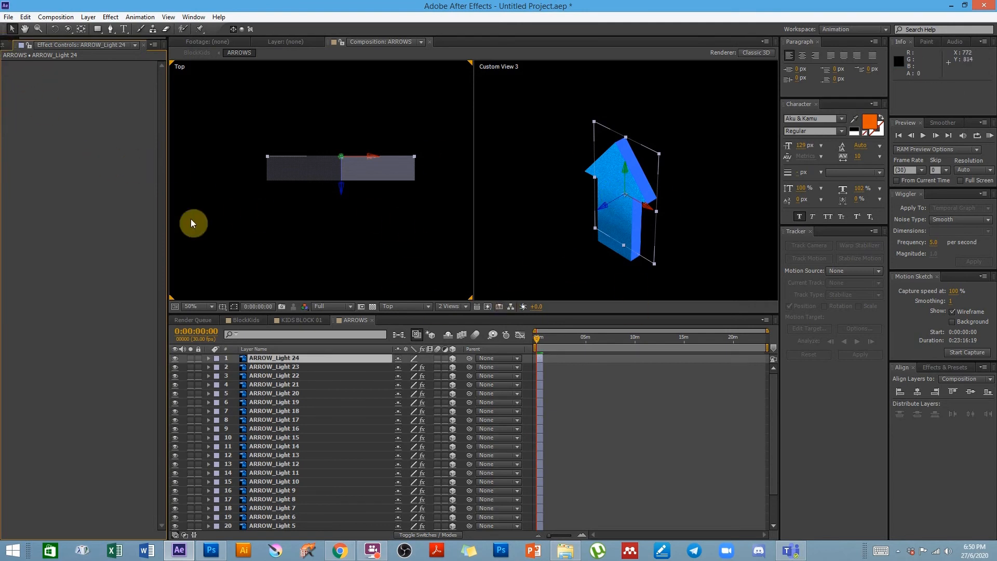
Create a new composition with a width of 1920 px and a height of 1080 px
click(5, 45)
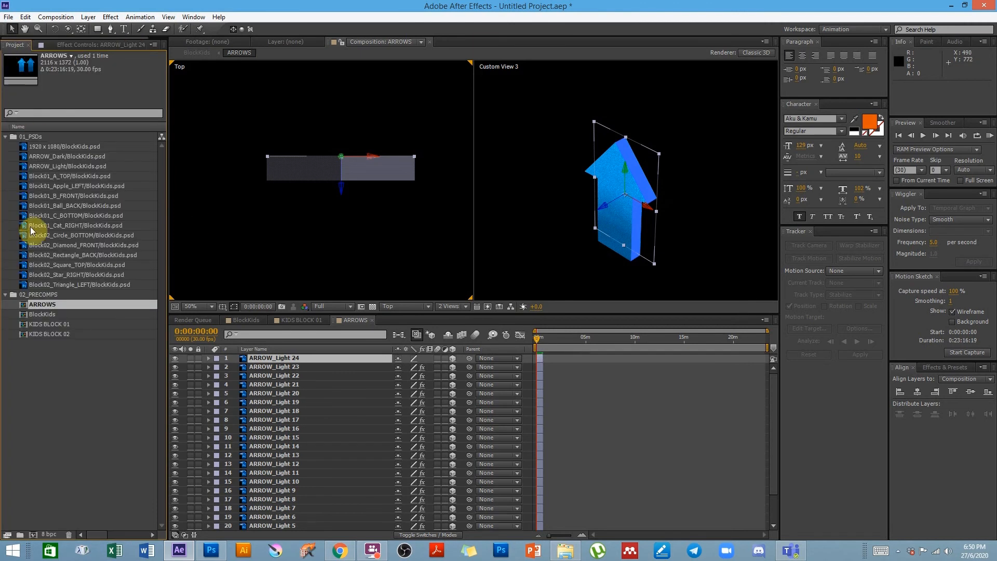
click(58, 382)
click(52, 19)
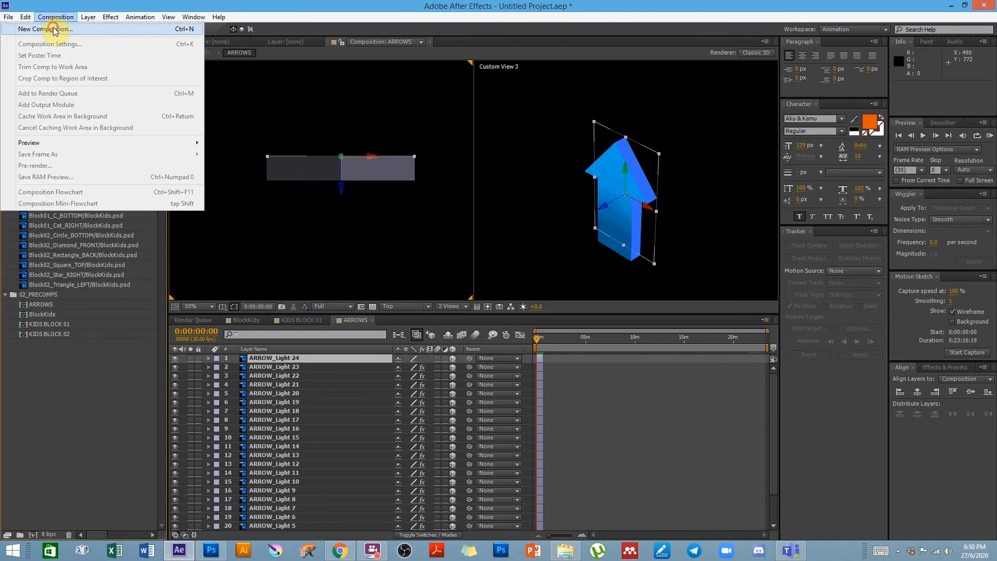
click(54, 27)
click(542, 153)
text(1920)
click(541, 167)
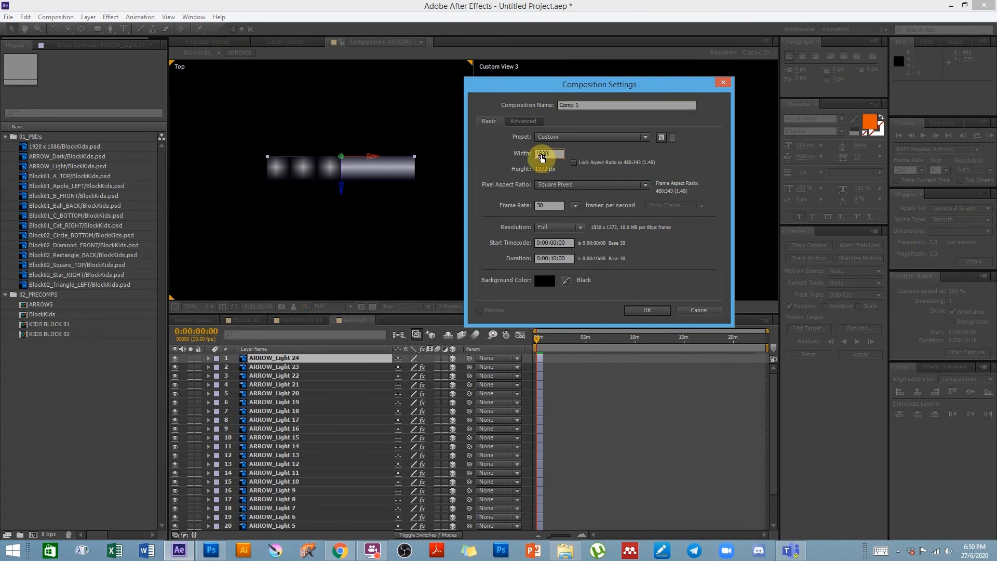
text(1080)
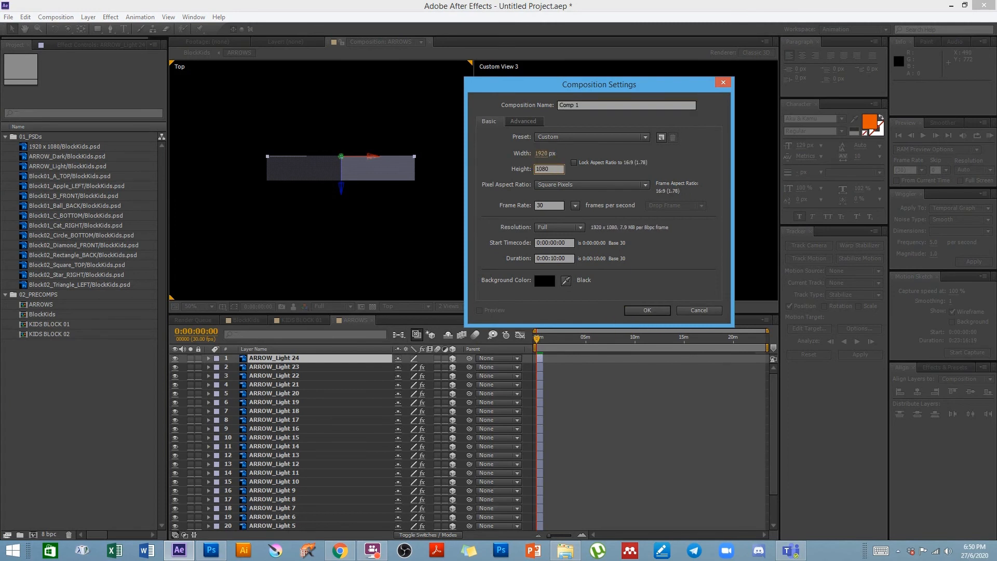
key(Return)
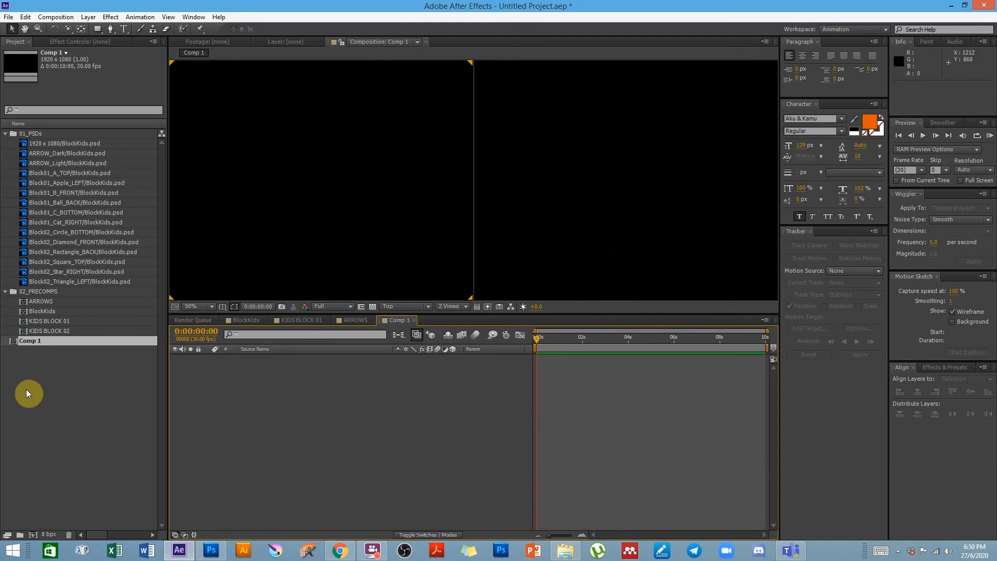
Rename the Comp 1 composition as NEW SCENE
click(33, 342)
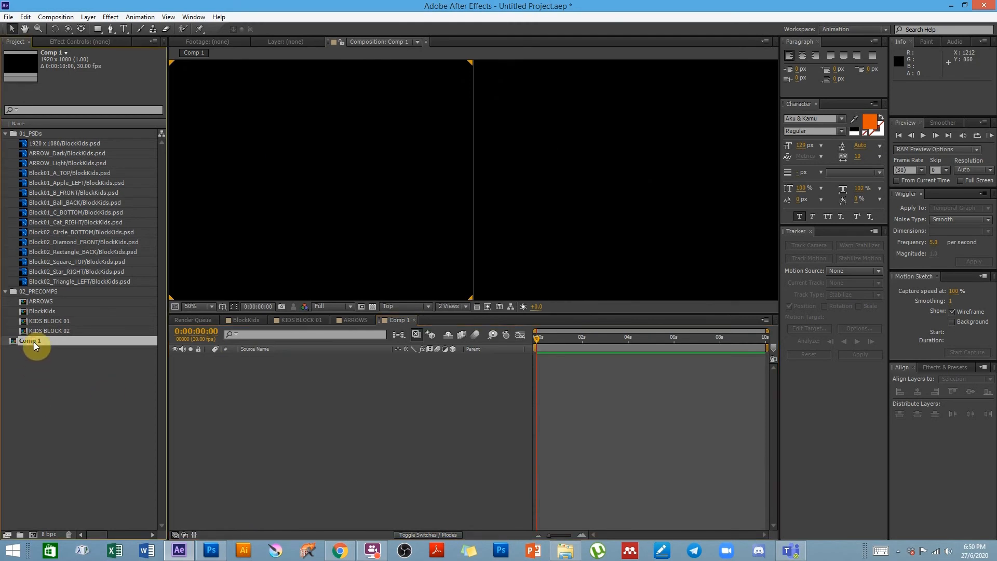
key(Return)
text(NEW)
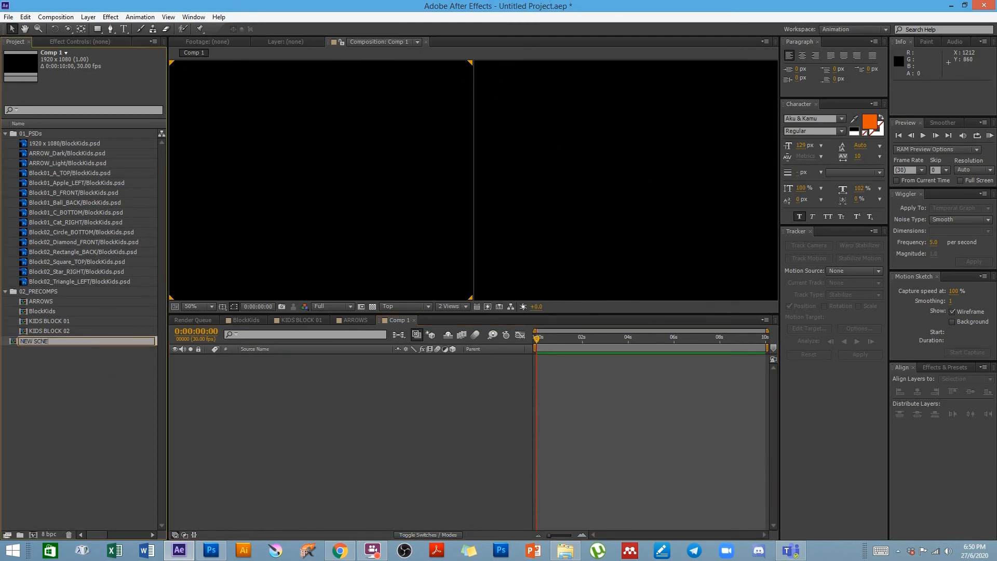
text( SCENE)
key(Return)
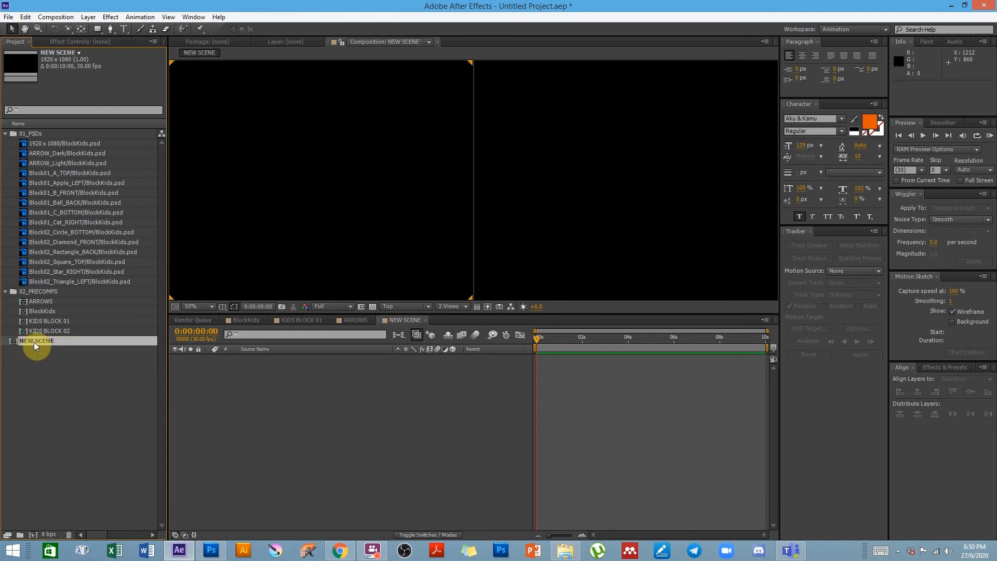
Add the ARROWS precomp as a layer in the NEW SCENE composition
scroll(403, 249, down, 2)
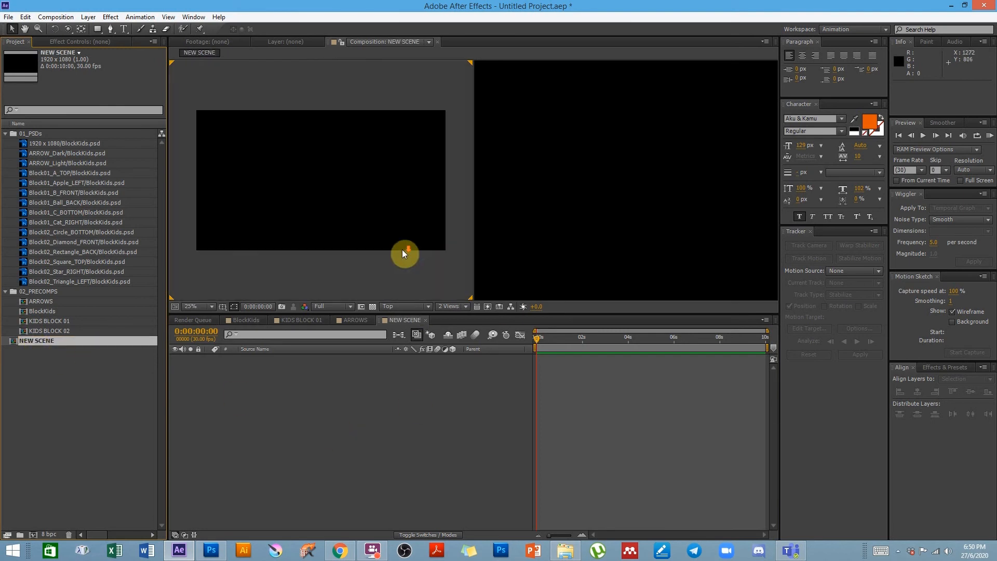
click(36, 302)
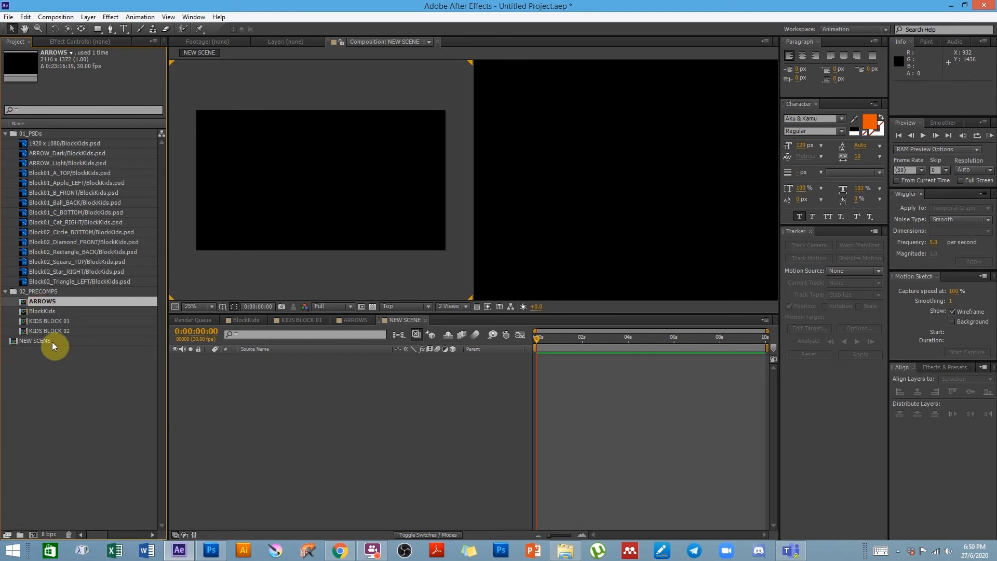
drag(45, 301, 447, 434)
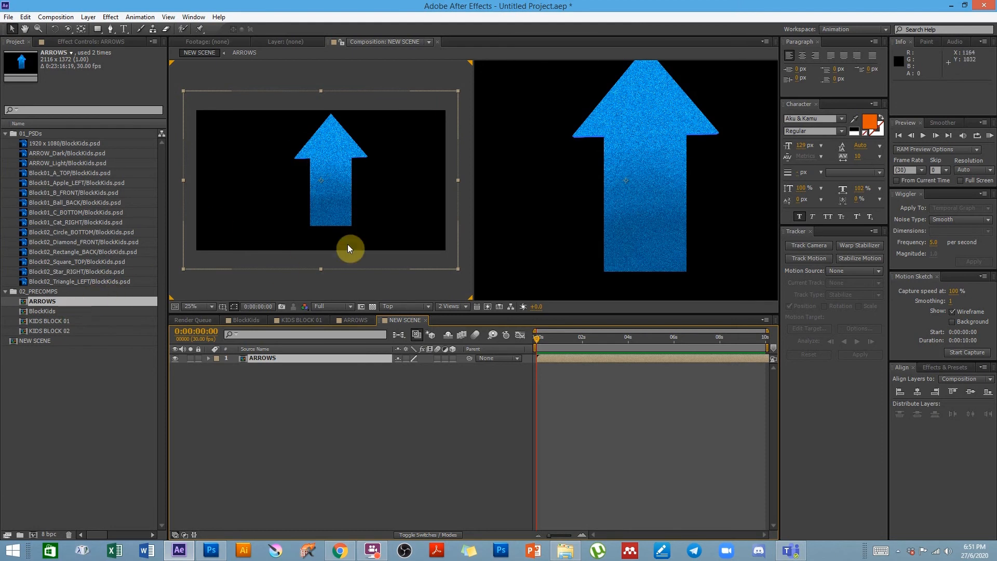
Examine the nested arrow and its Position property in NEW SCENE, and compare it with the original ARROWS composition
scroll(604, 150, up, 2)
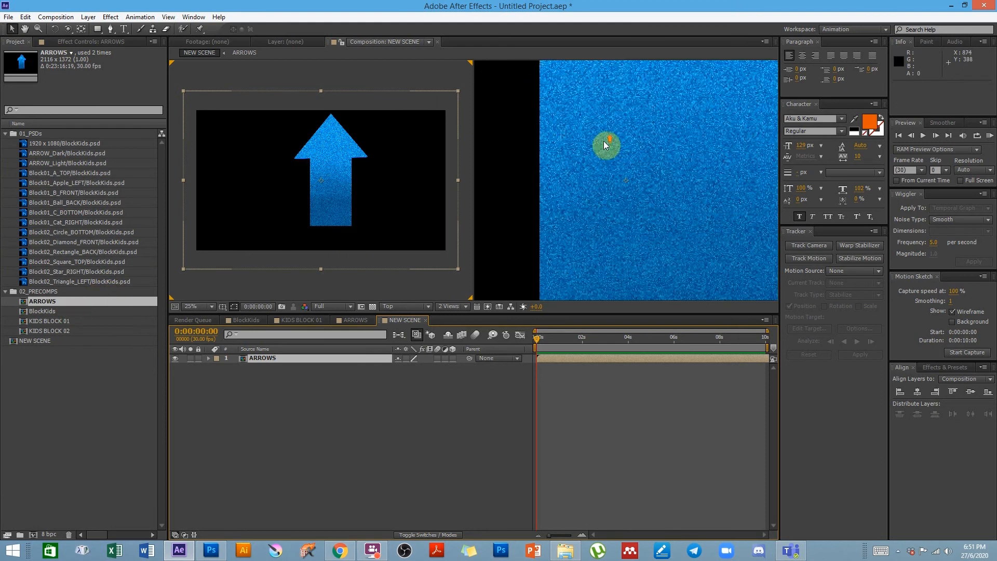
key(space)
drag(567, 117, 660, 278)
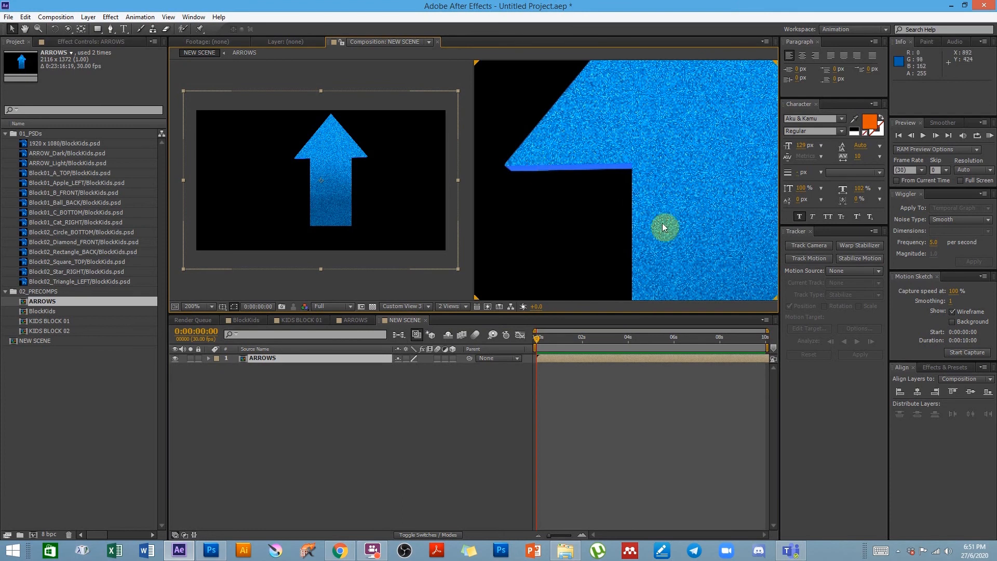
scroll(661, 217, down, 6)
scroll(632, 223, up, 2)
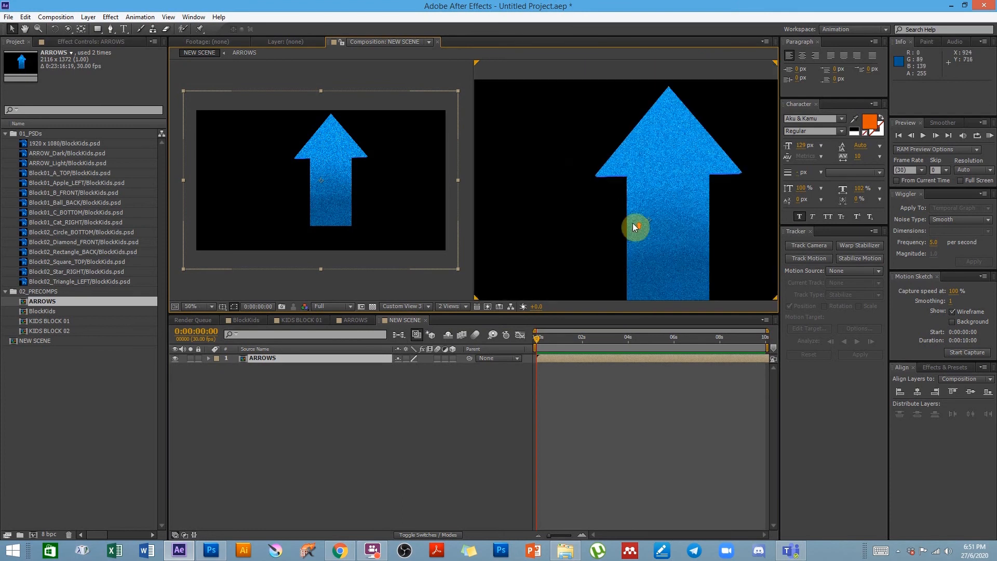
click(299, 359)
key(p)
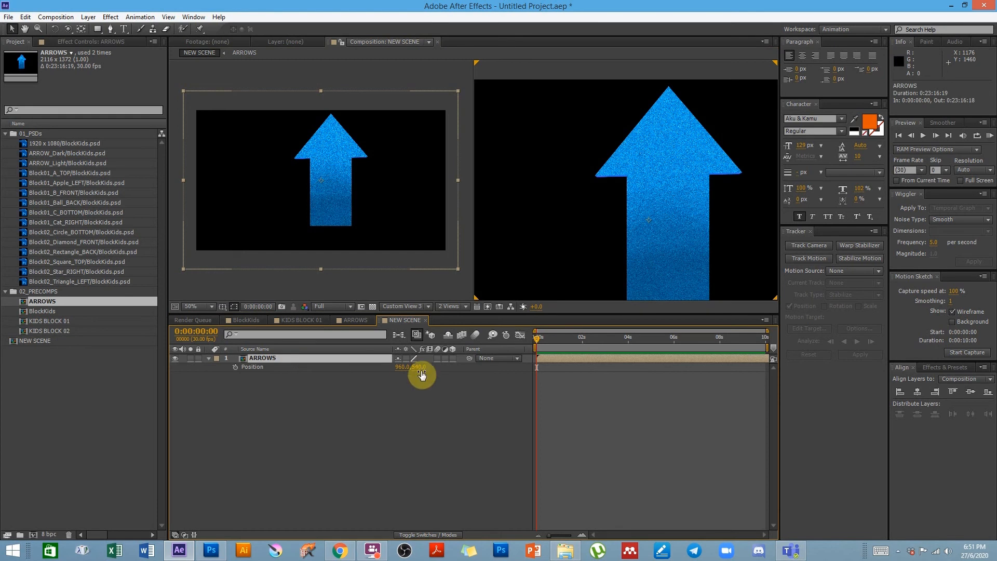
click(44, 307)
double_click(44, 304)
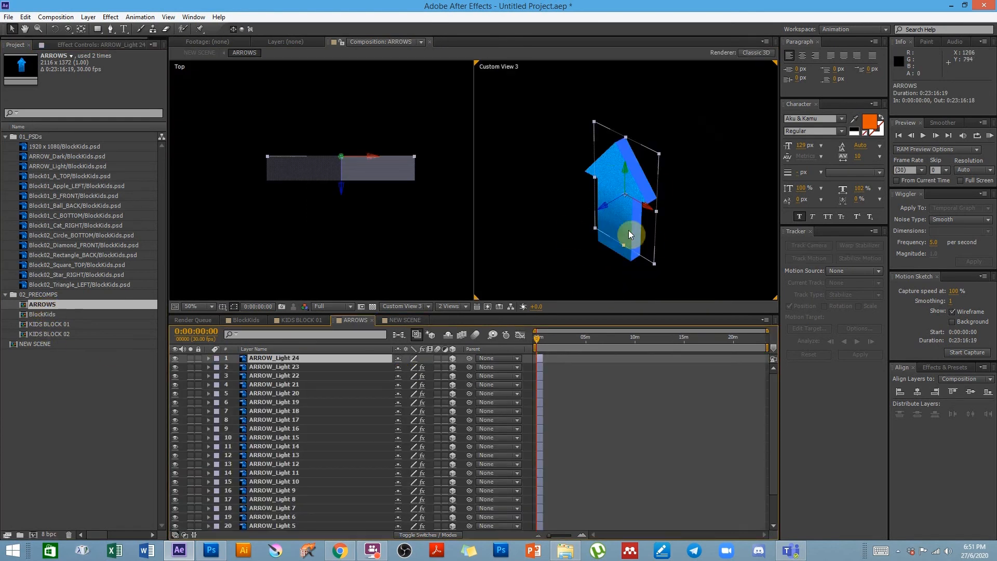
double_click(30, 344)
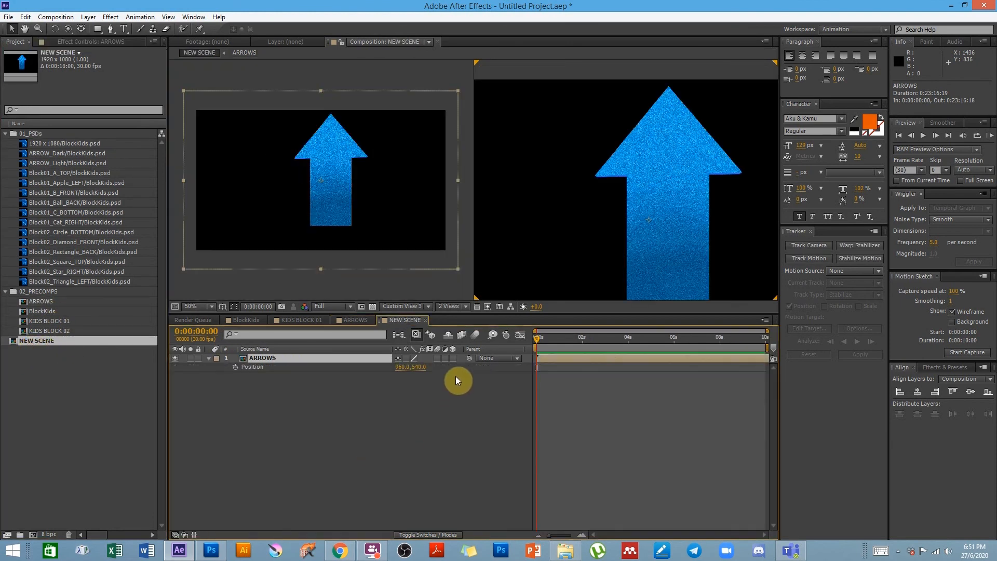
Make the ARROWS layer in NEW SCENE a 3D layer
click(452, 359)
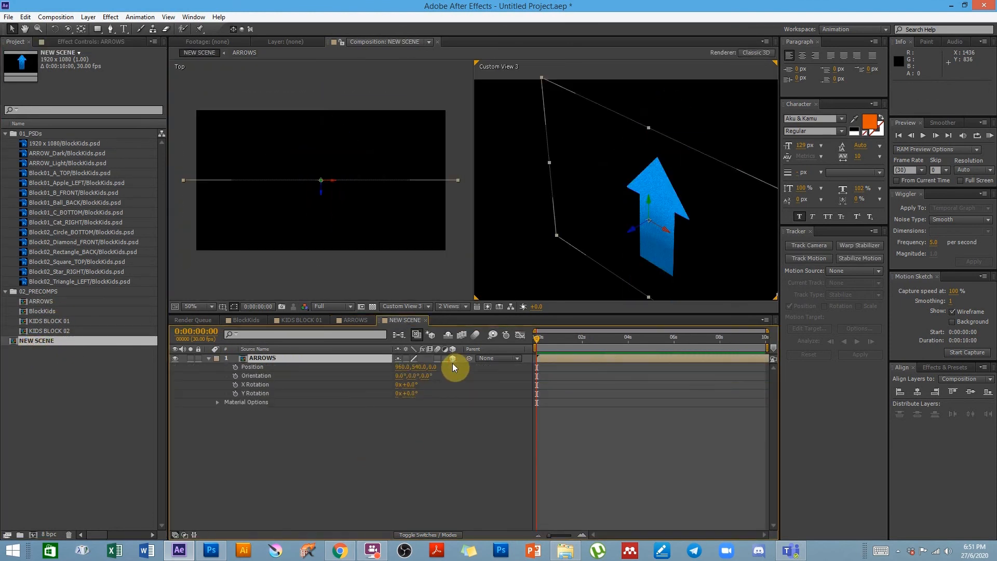
key(h)
drag(717, 263, 688, 239)
key(v)
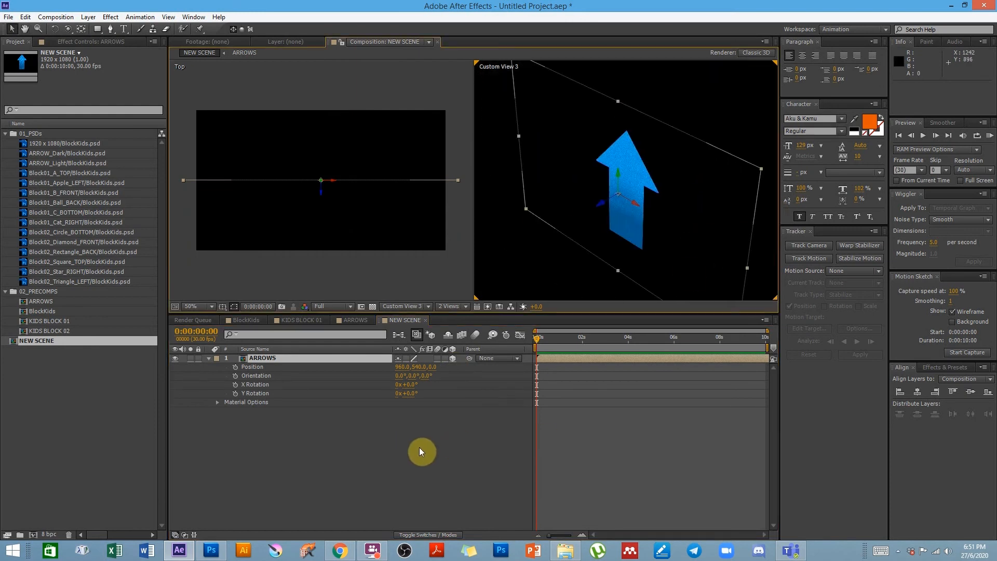
Enable Collapse Transformations on the ARROWS layer and select the arrow in the custom view
click(405, 359)
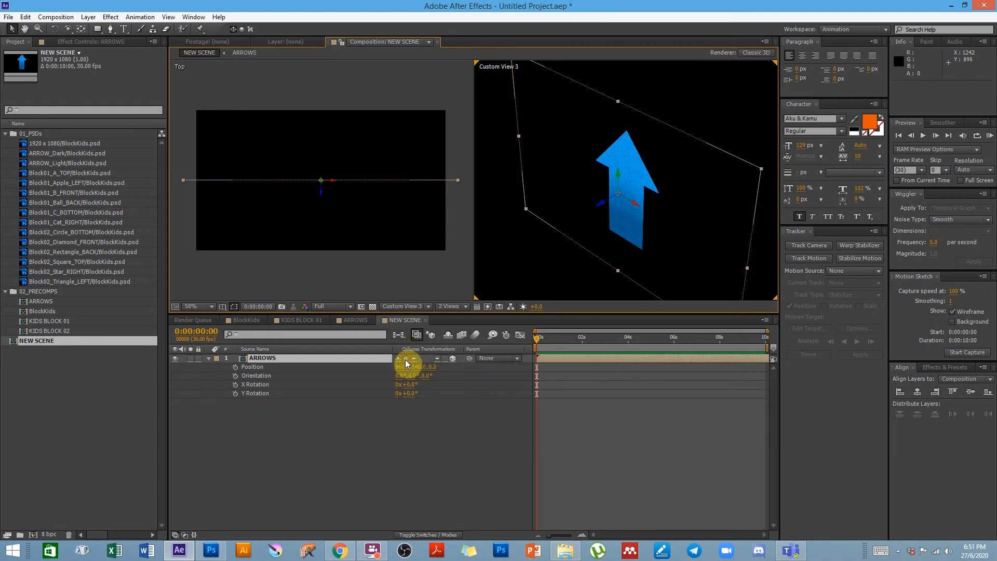
scroll(596, 223, down, 2)
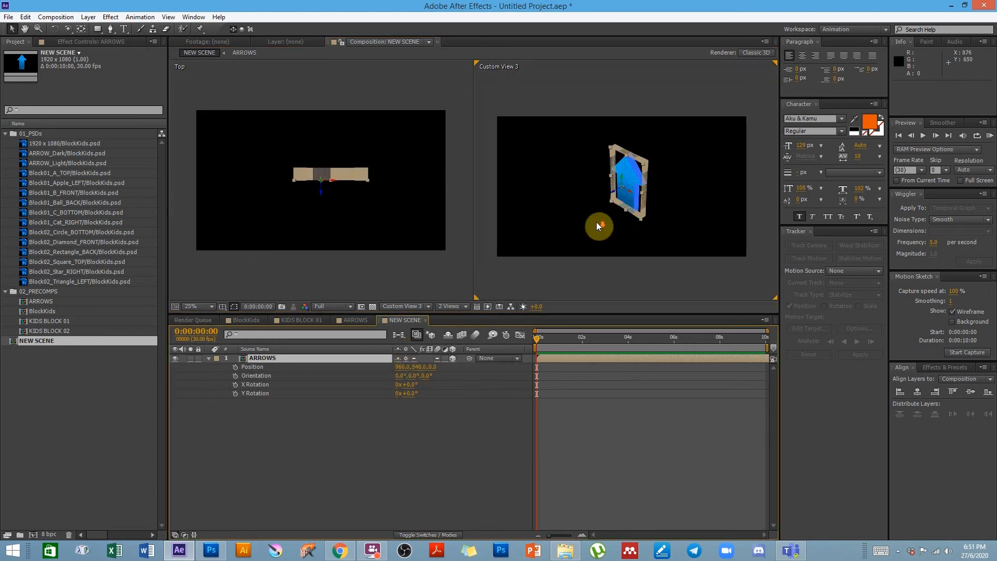
click(271, 358)
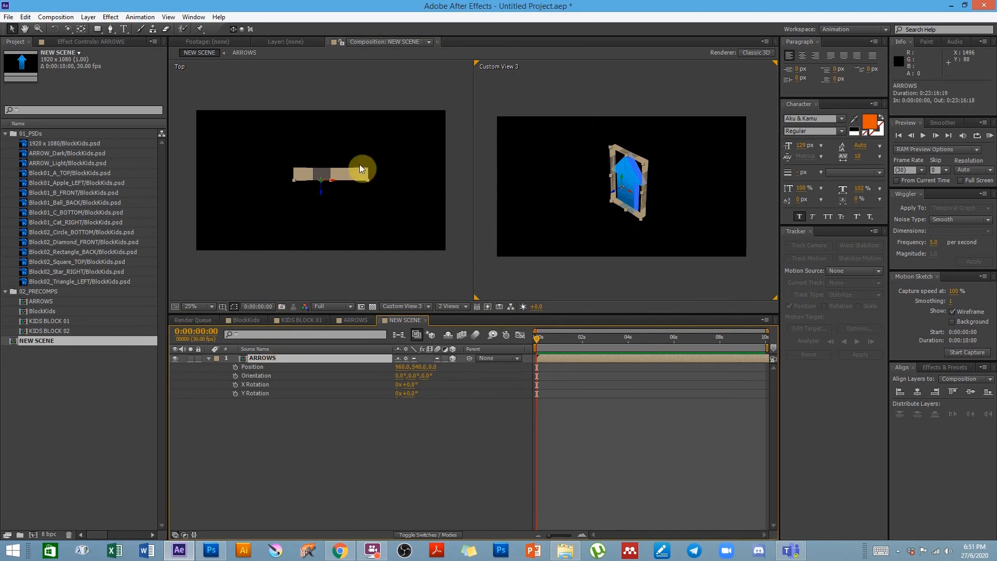
click(600, 232)
click(628, 181)
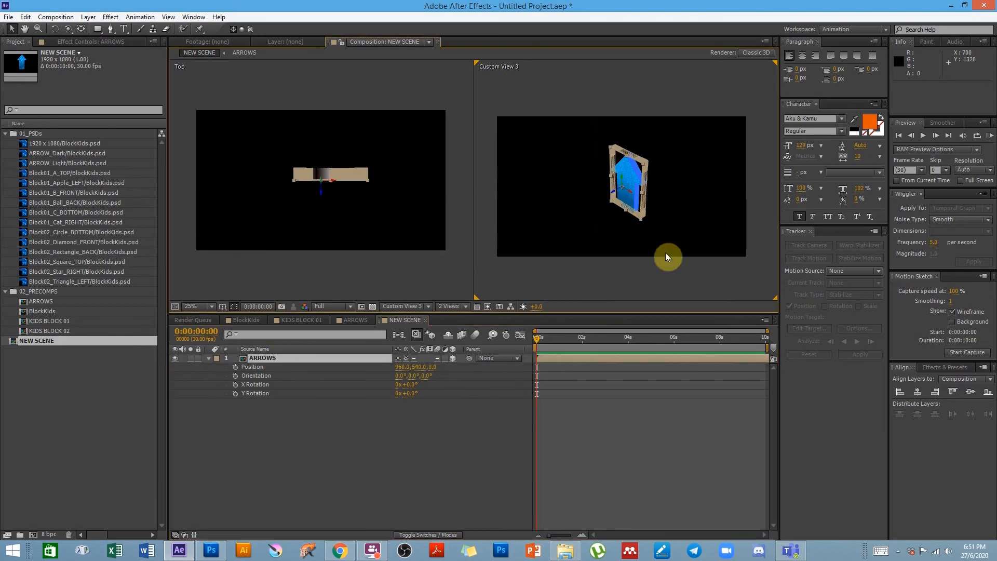
click(624, 251)
Add KIDS BLOCK 01 below the ARROWS layer in NEW SCENE, making it 3D with Collapse Transformations enabled
click(52, 321)
drag(52, 322, 326, 435)
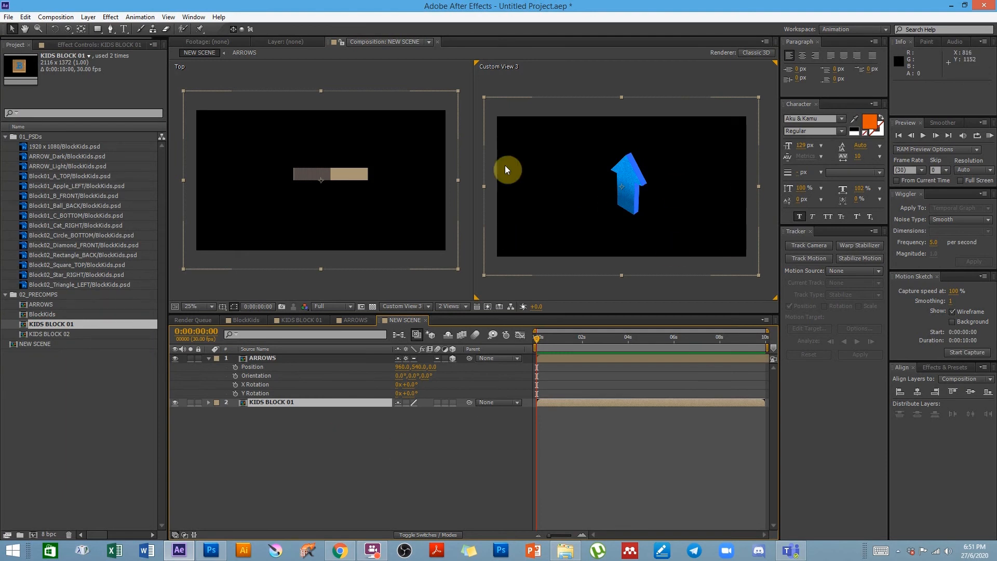
click(452, 403)
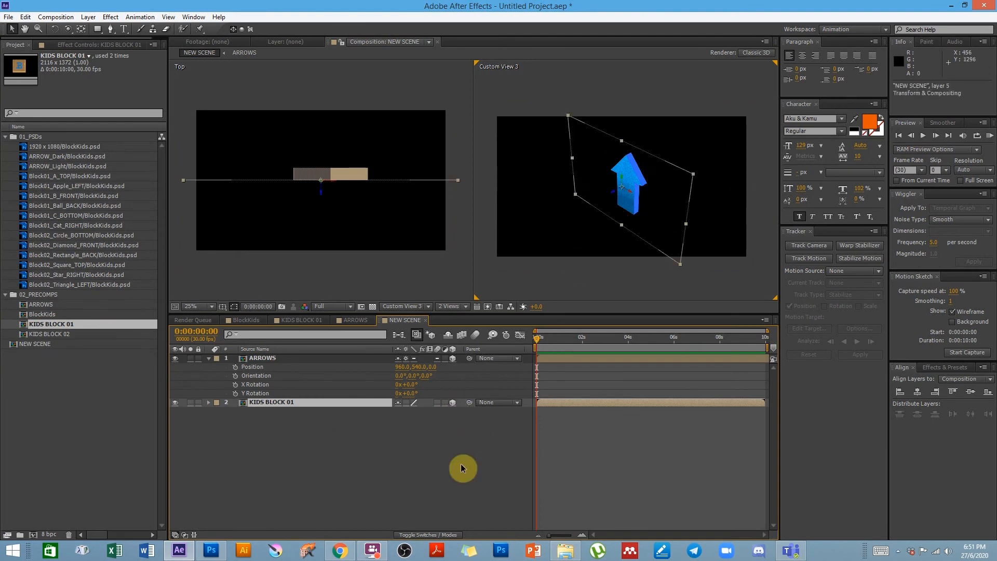
click(406, 403)
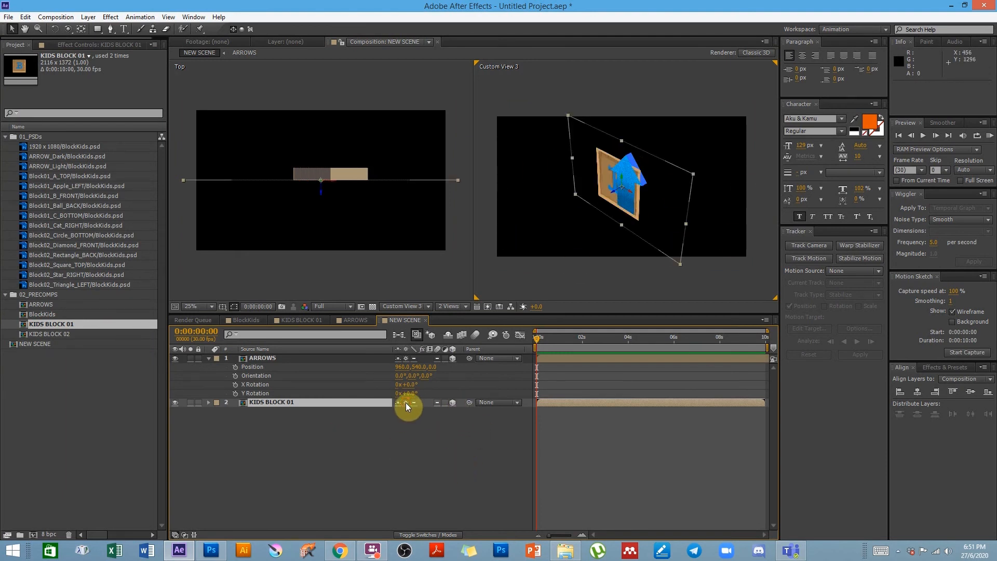
Separate the two objects by moving KIDS BLOCK 01 to the right and the ARROWS layer to about 627, 477, -270
click(626, 189)
drag(625, 189, 667, 217)
click(261, 358)
drag(625, 193, 591, 189)
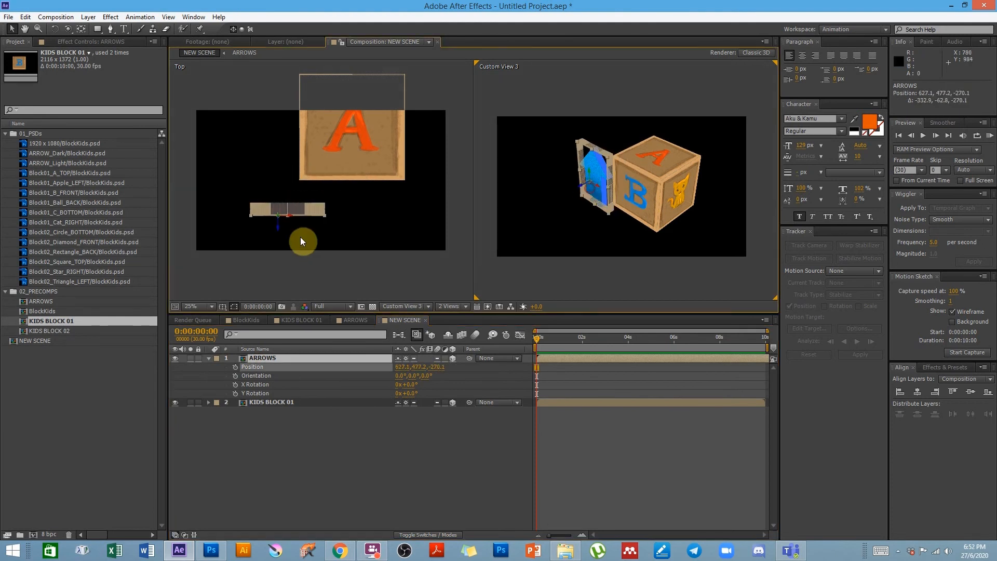
Set the ARROWS layer's Y Rotation to -38° and move the arrow further left, away from the block
key(r)
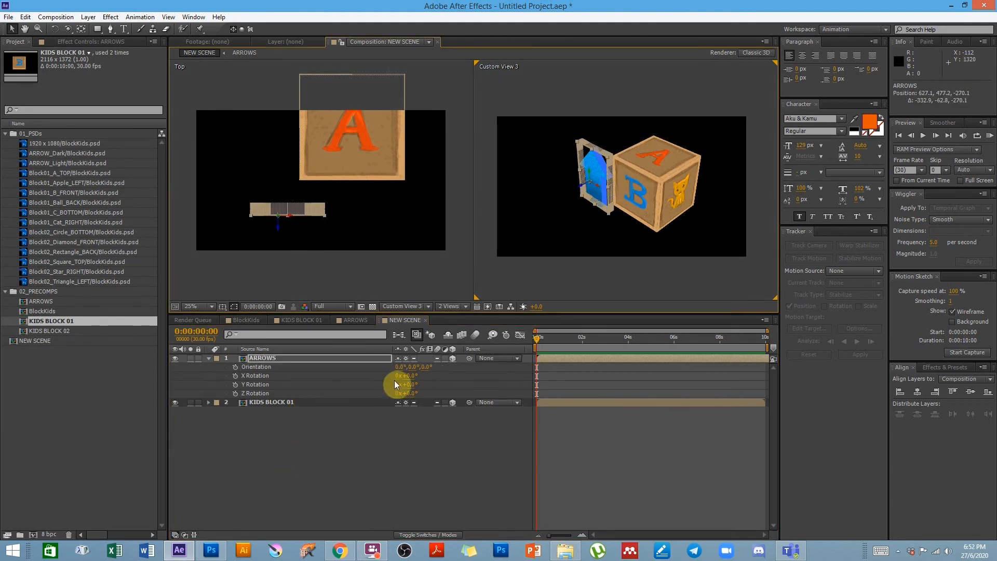
drag(398, 385, 389, 387)
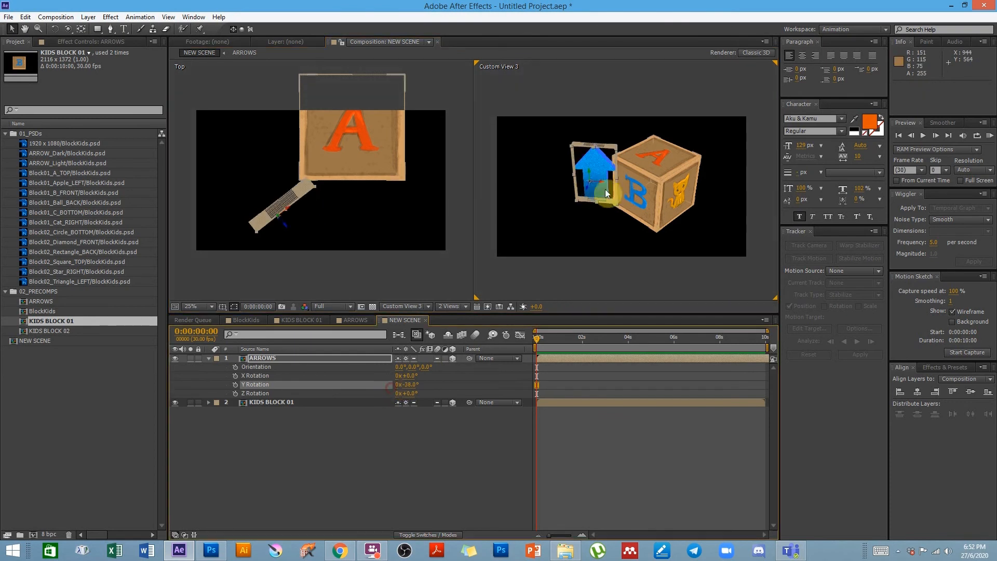
drag(600, 180, 567, 183)
click(440, 449)
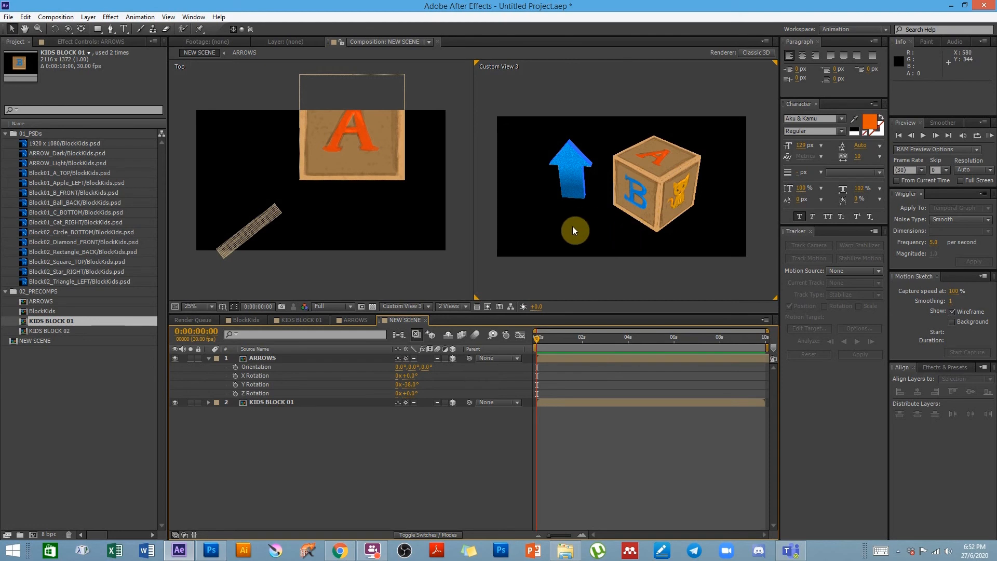
click(574, 189)
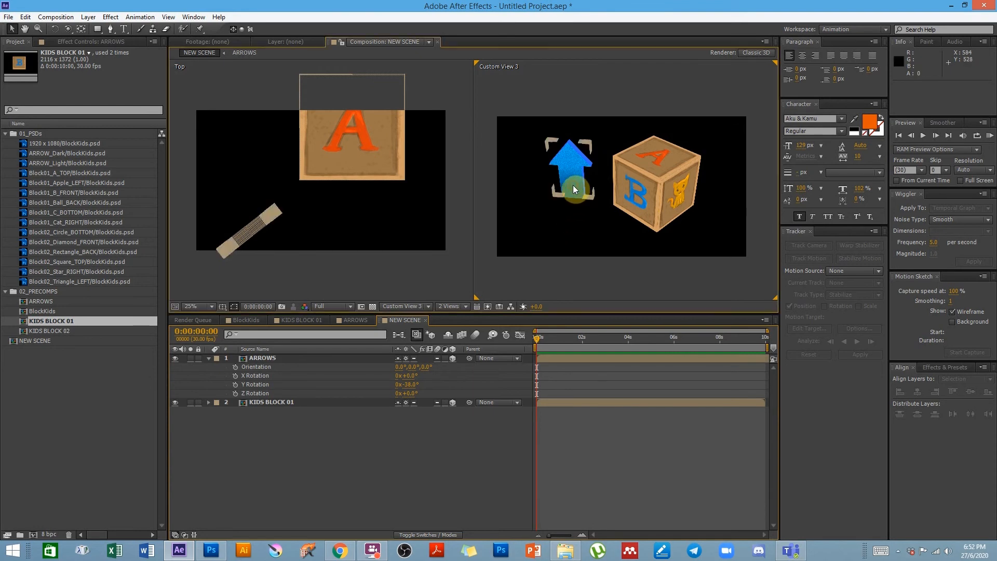
click(572, 185)
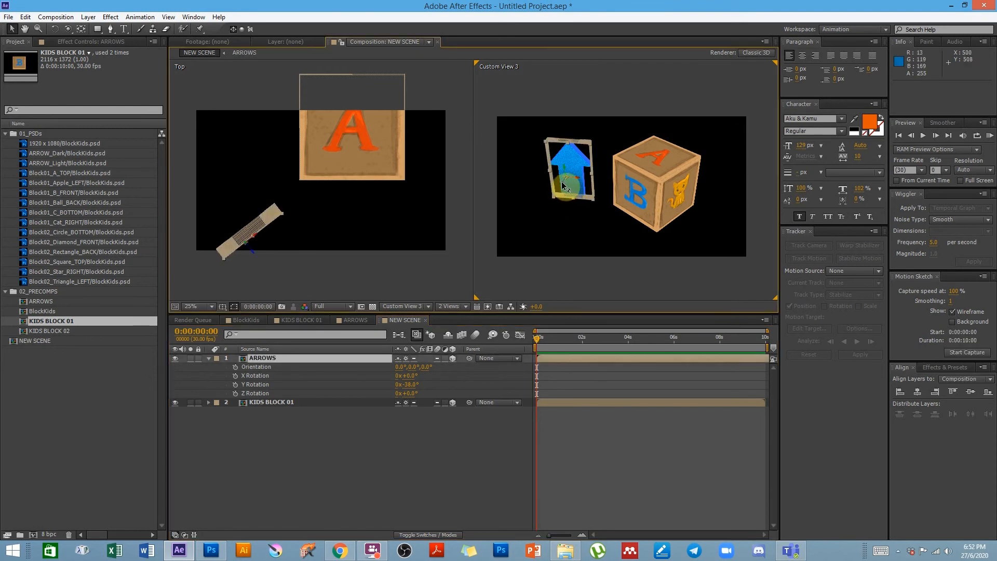
click(336, 252)
click(299, 442)
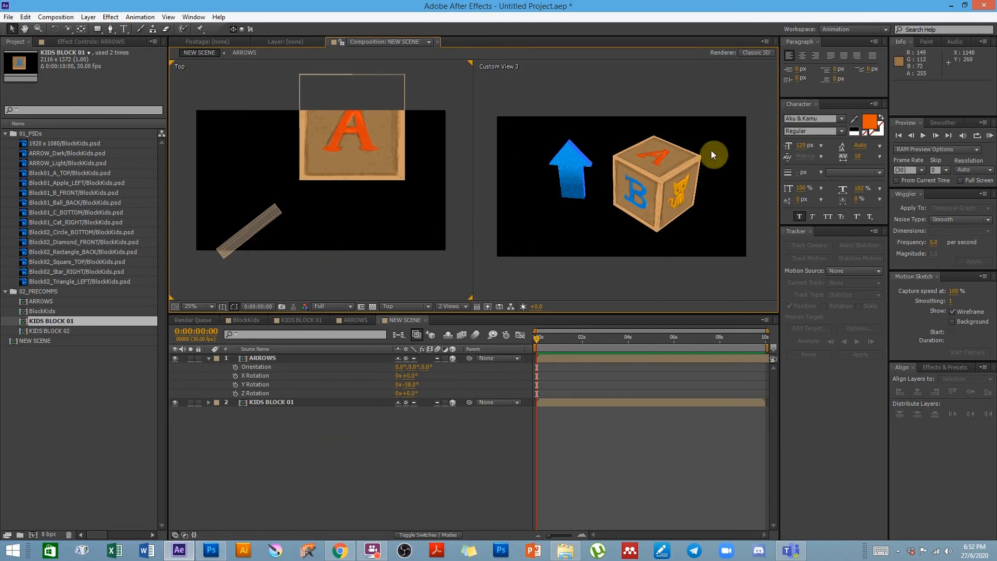
Add an orange 1920 x 1080 px solid to NEW SCENE and make it a 3D layer
click(86, 16)
mouse_move(77, 30)
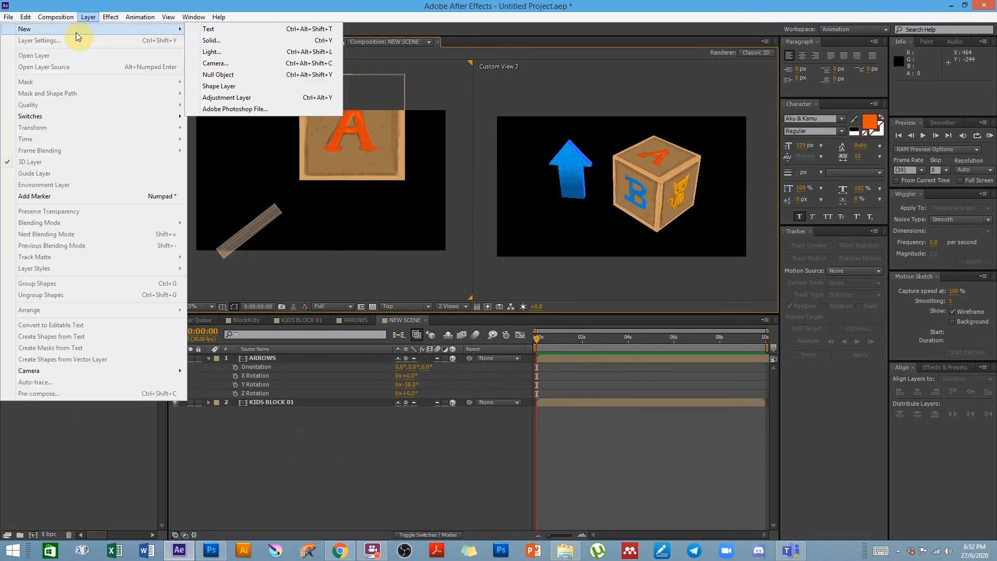
click(211, 40)
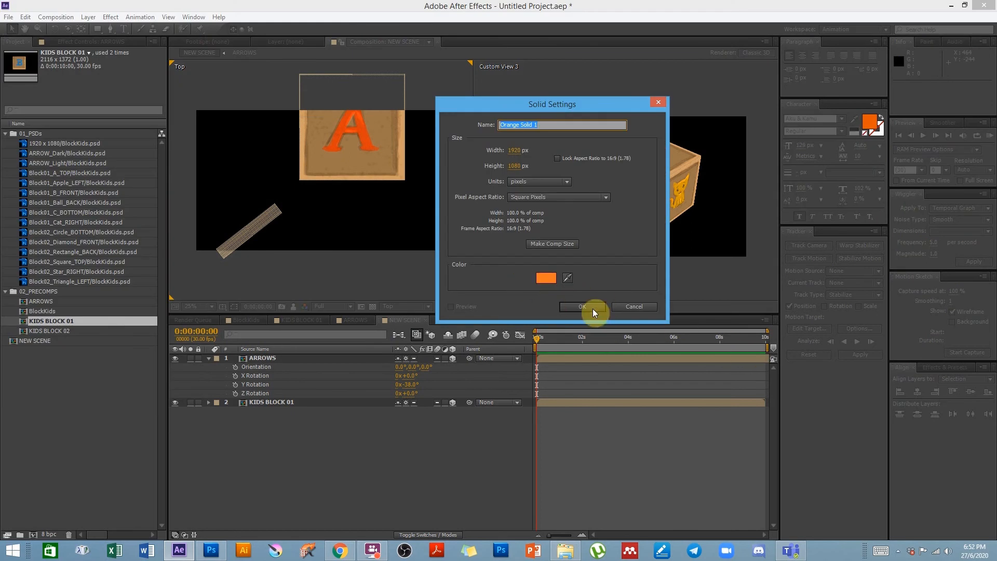
key(Return)
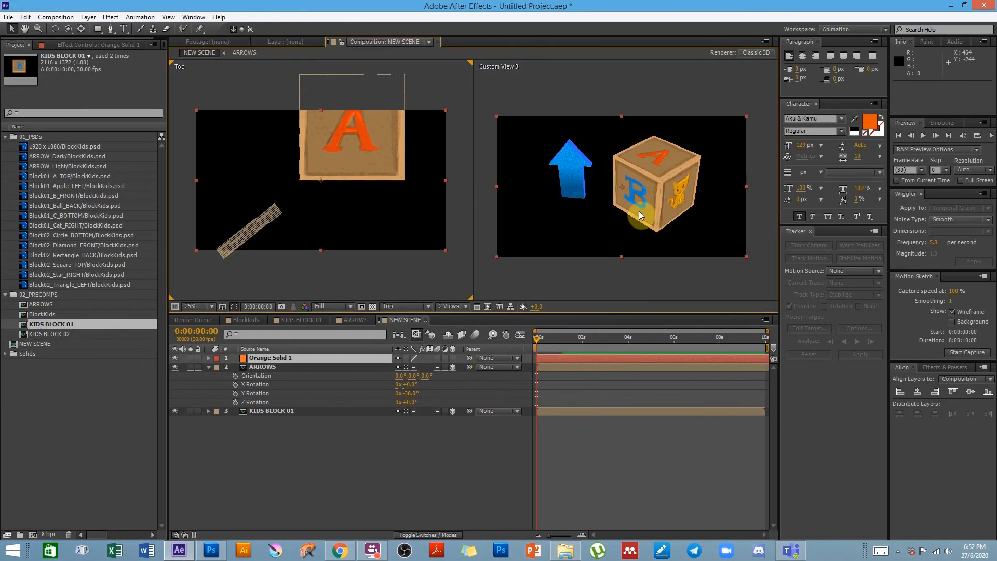
click(455, 359)
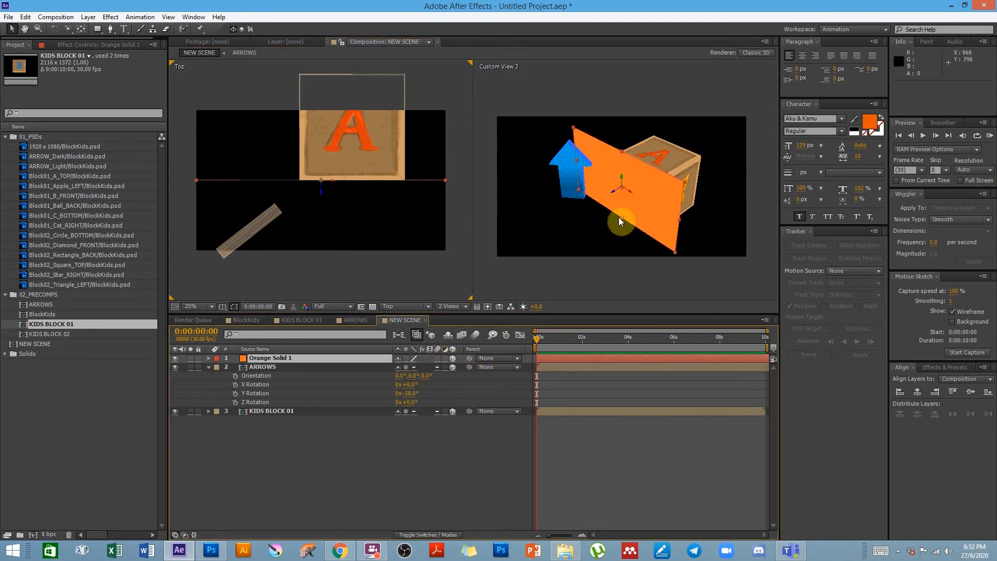
Set the orange solid's X Rotation to 90° so it lies flat as a floor
key(r)
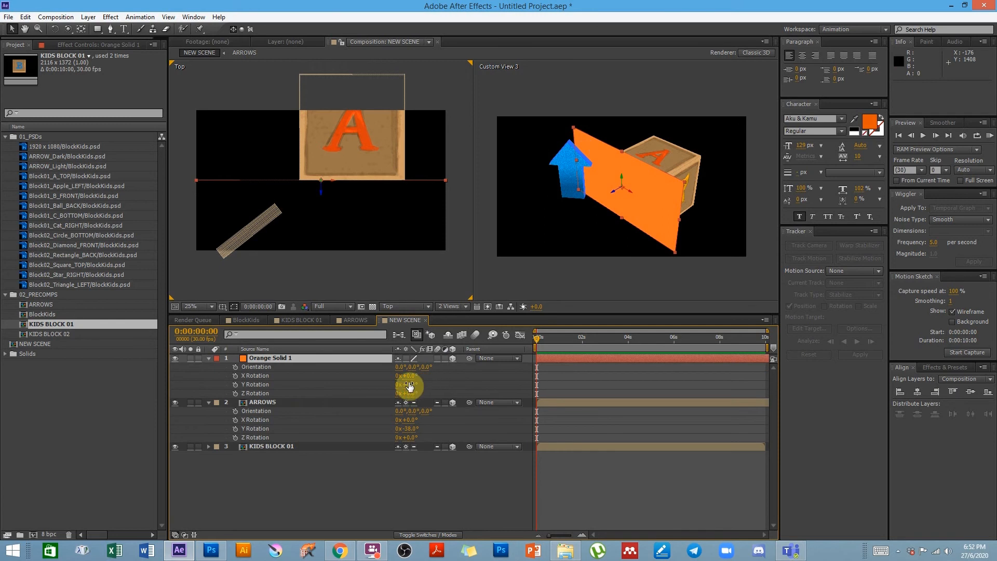
drag(413, 378, 416, 379)
click(415, 377)
text(90)
key(Return)
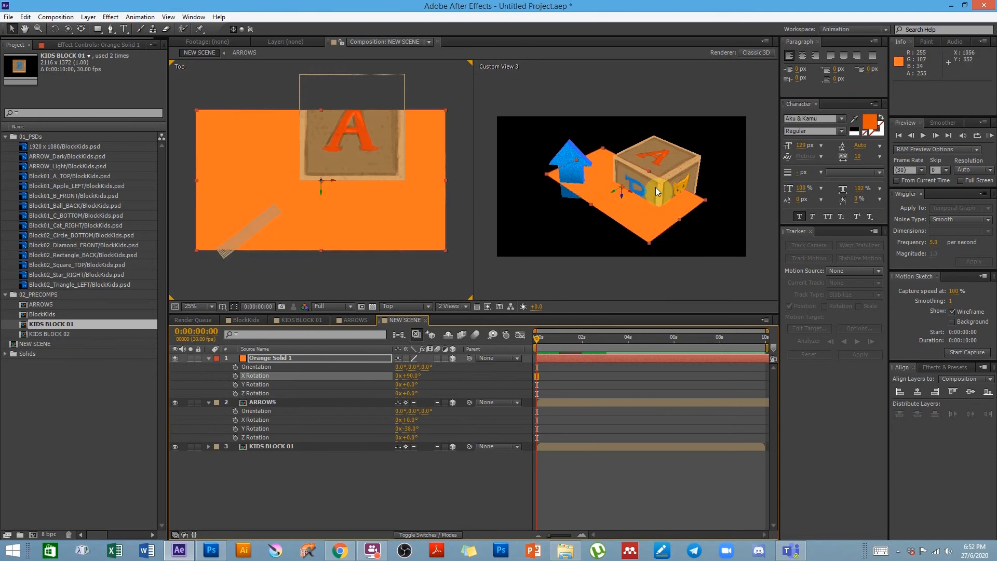
click(339, 266)
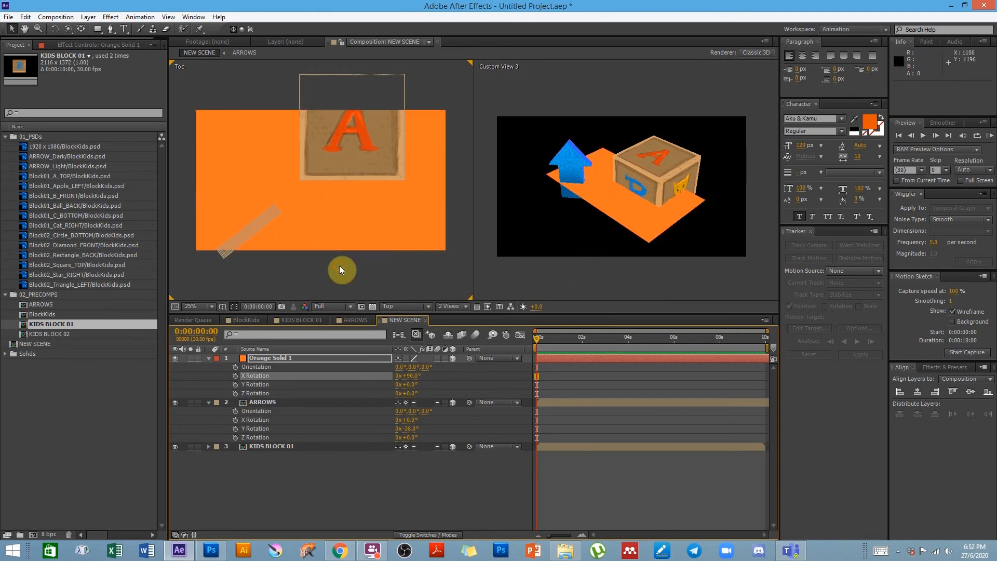
In the Left view, lower the orange solid to the block's bottom edge, at about 960, 944, 0
click(391, 308)
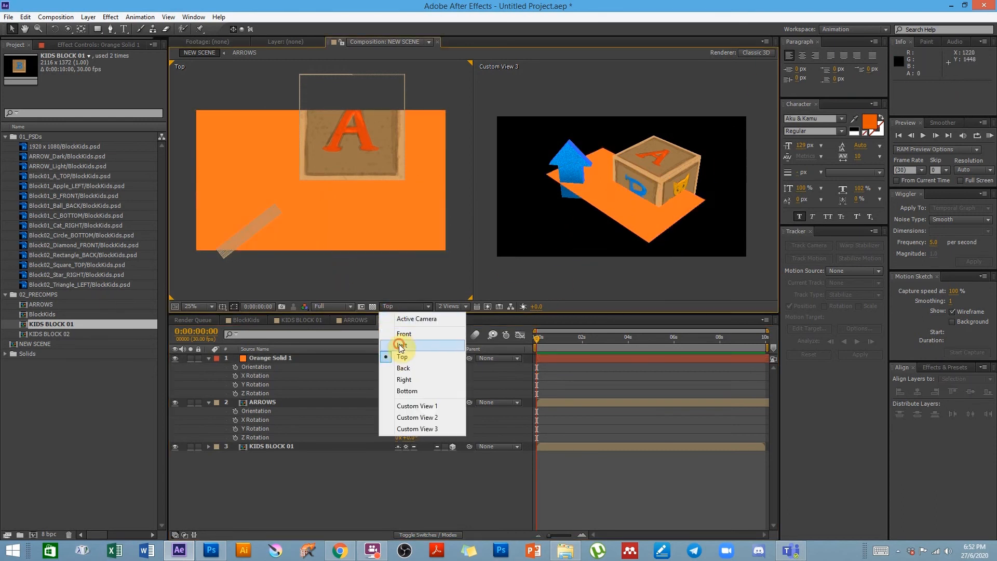
click(401, 346)
click(282, 358)
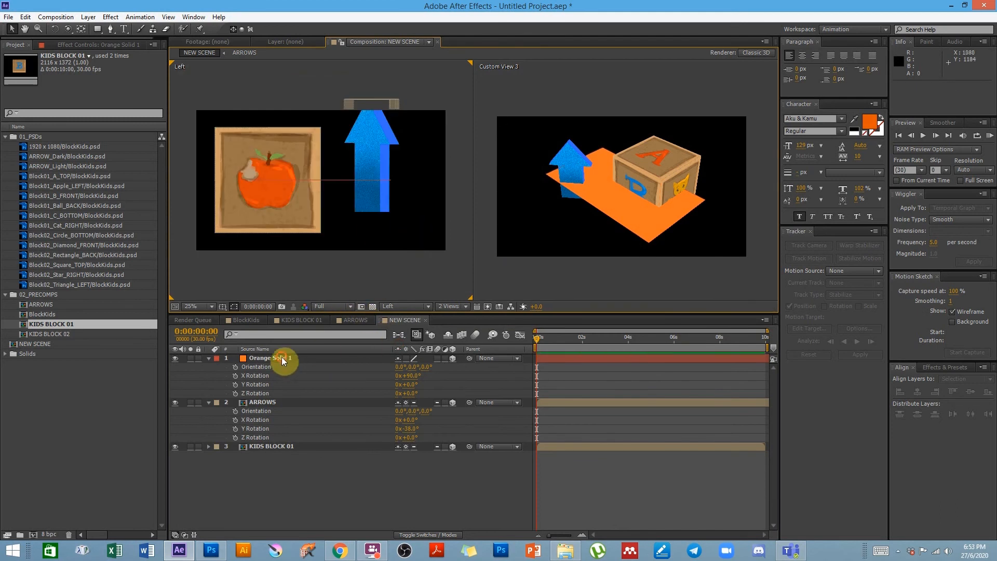
drag(321, 192, 317, 243)
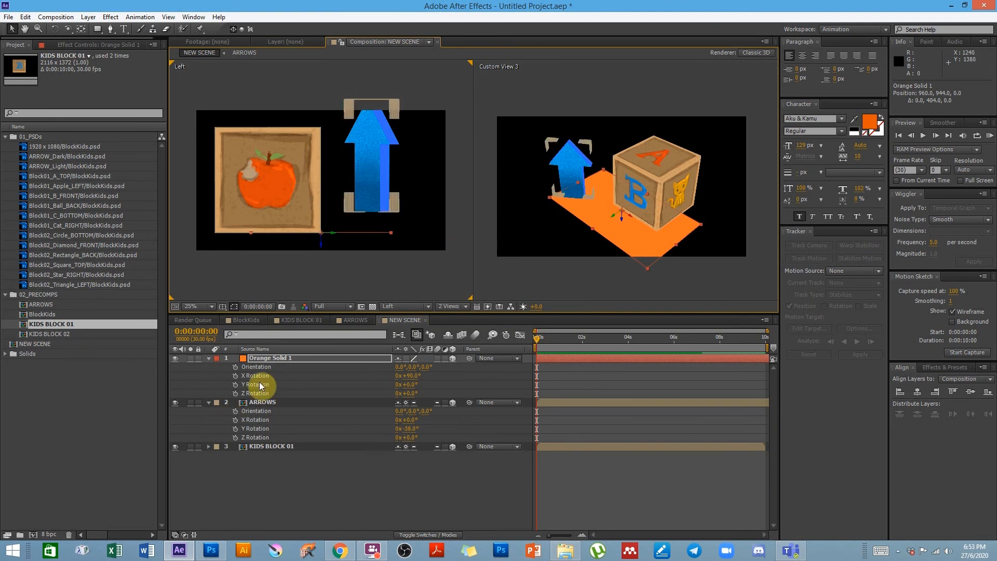
Scale the orange solid to 1000% so the floor fills the custom view
click(269, 358)
key(s)
click(423, 368)
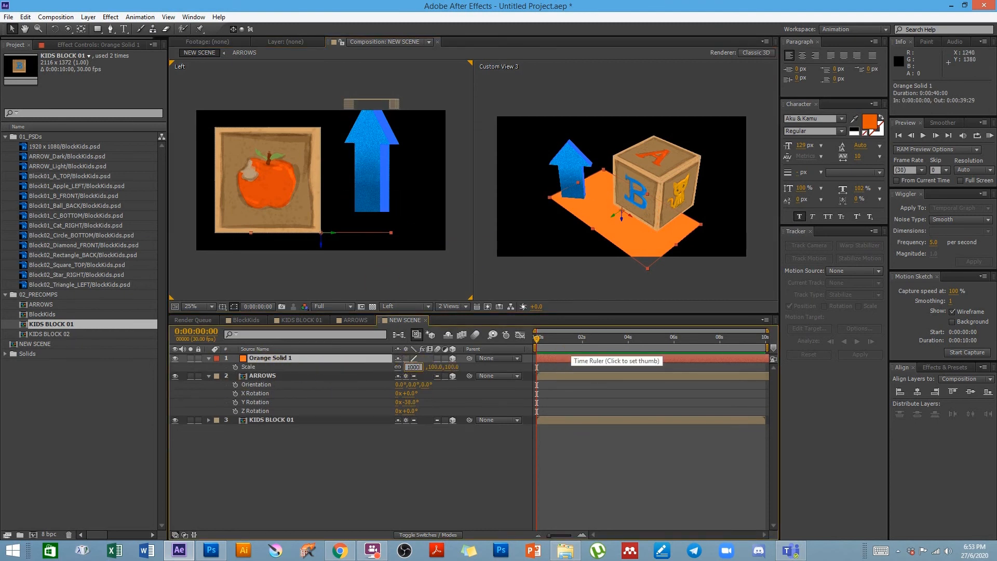
text(1000)
key(Return)
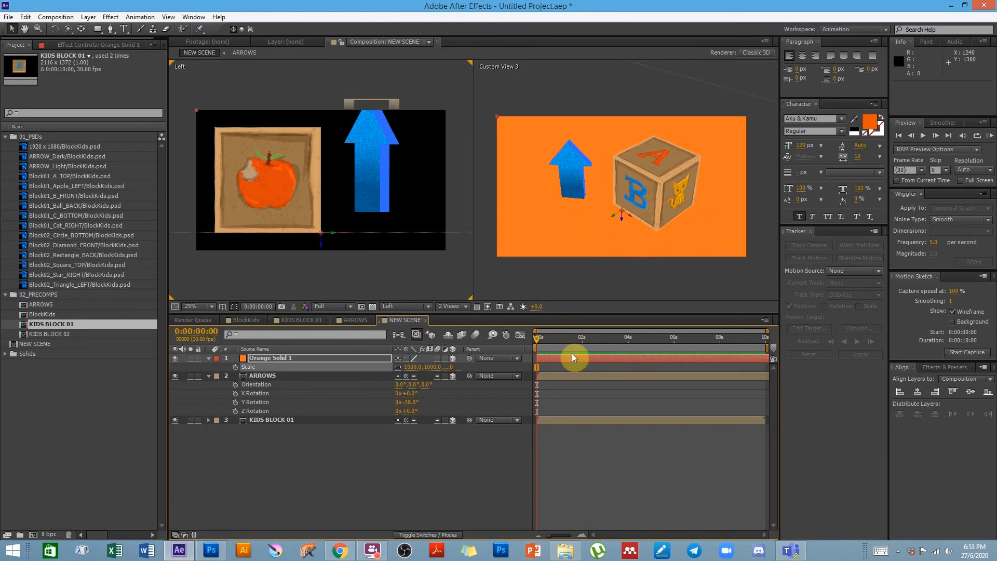
click(548, 431)
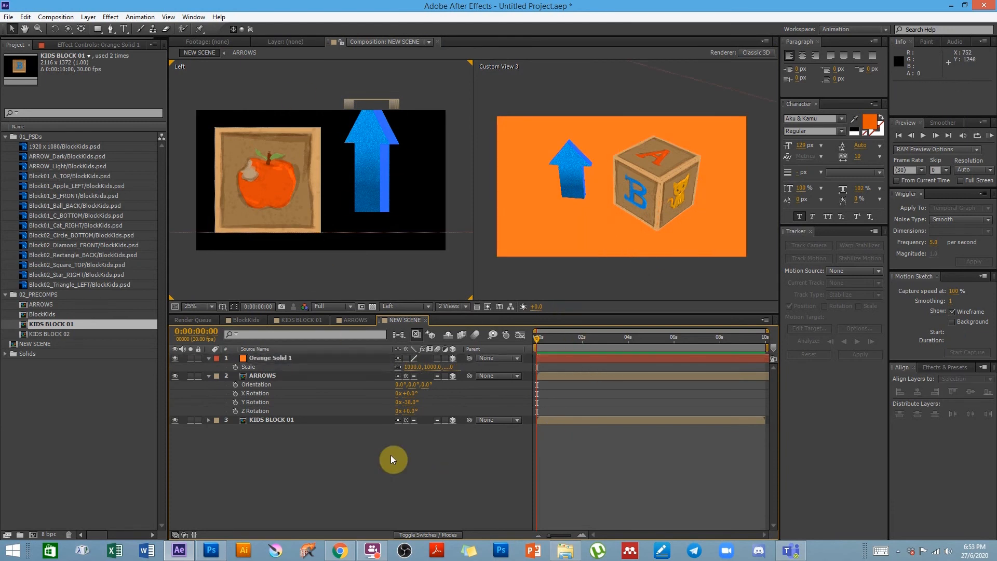
Add an Ambient light to NEW SCENE with the pale yellow color and 31% intensity
click(88, 17)
mouse_move(88, 29)
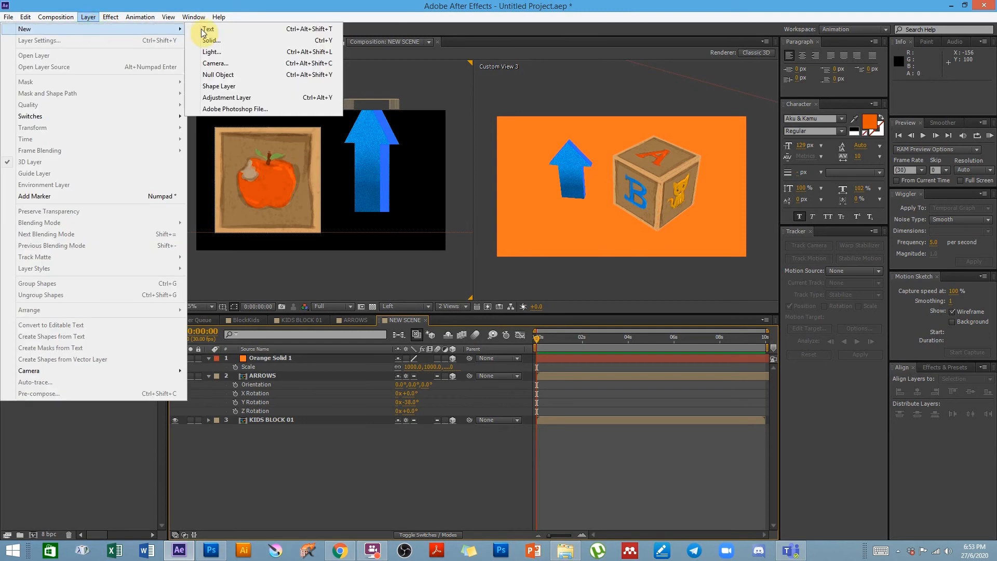
click(227, 52)
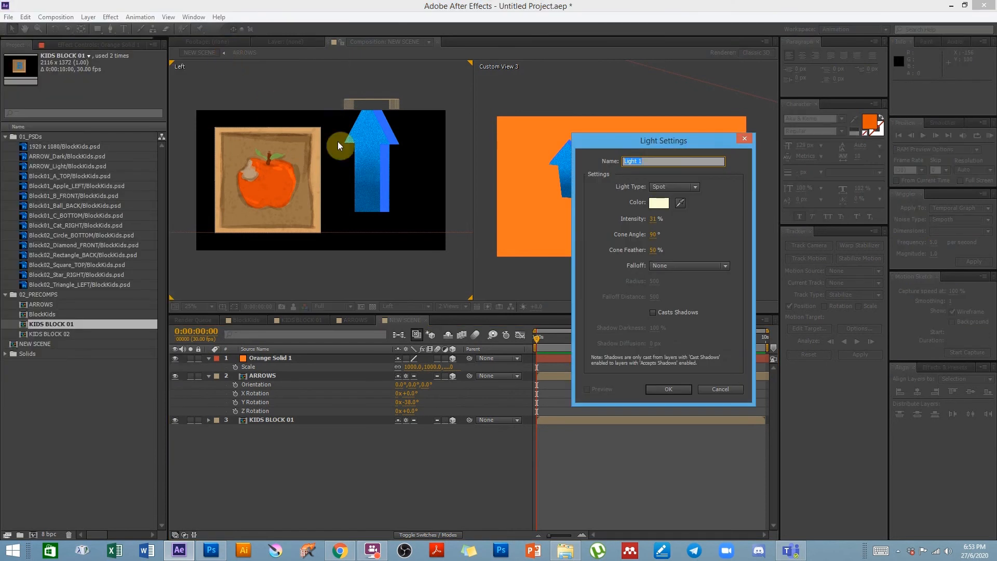
click(676, 186)
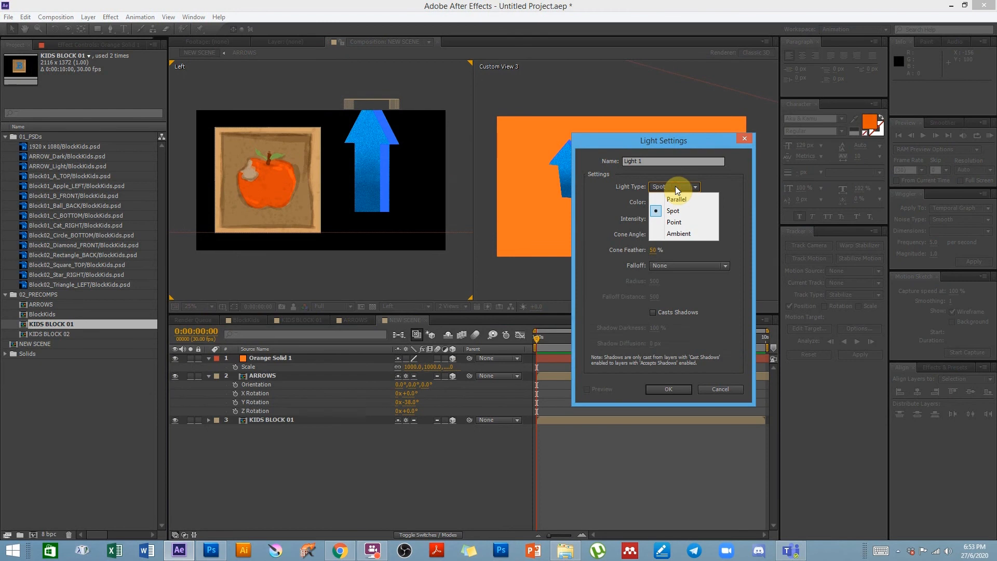
click(666, 232)
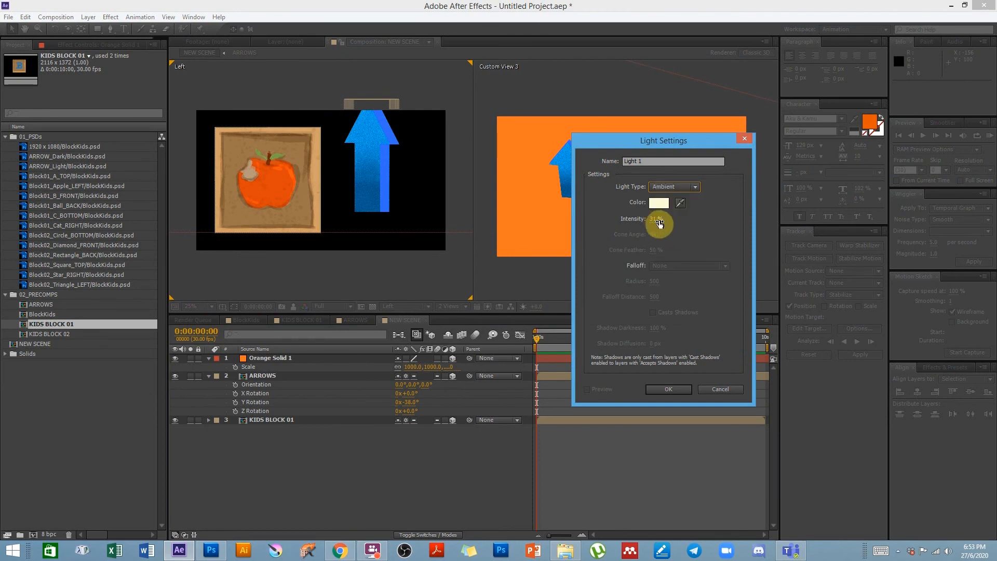
drag(640, 145, 274, 146)
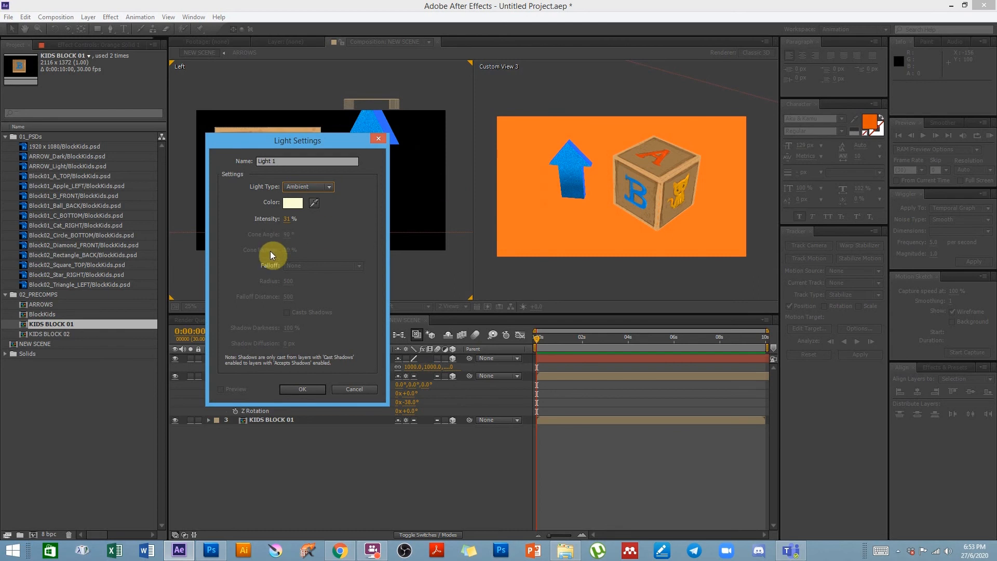
click(317, 390)
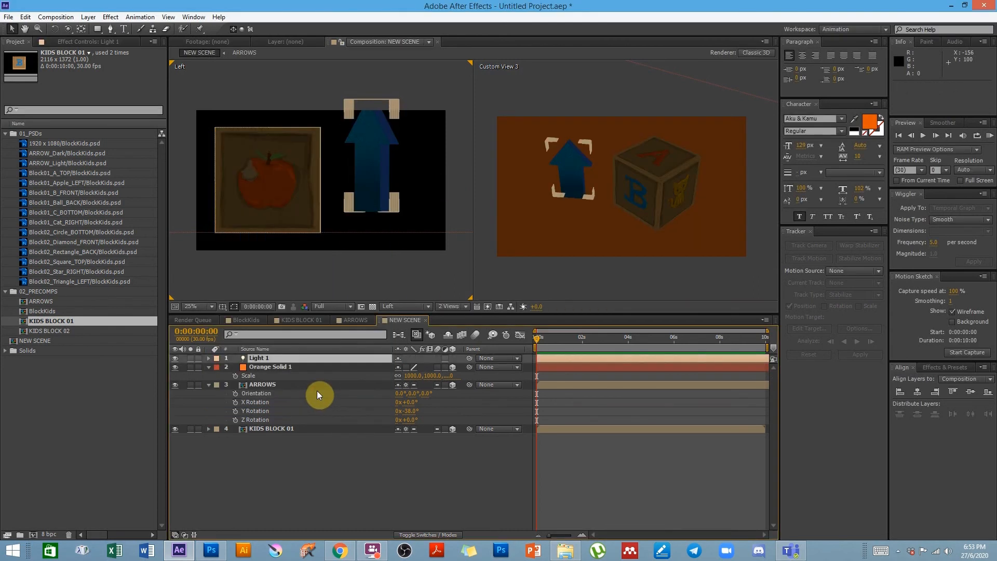
Add a Spot light with 31% intensity, 90° cone angle, 50% cone feather, no falloff and shadow casting off
click(87, 17)
mouse_move(80, 28)
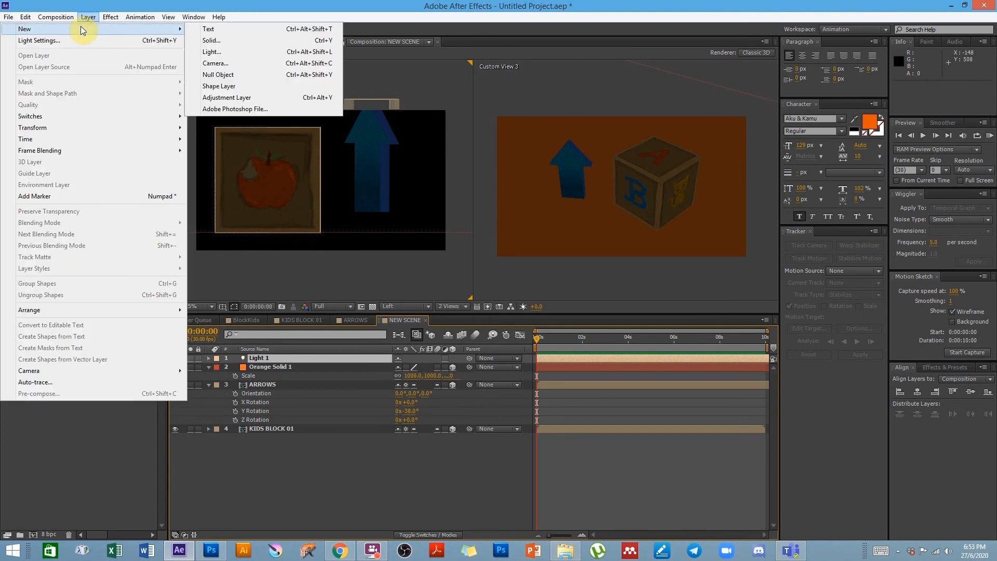
click(220, 51)
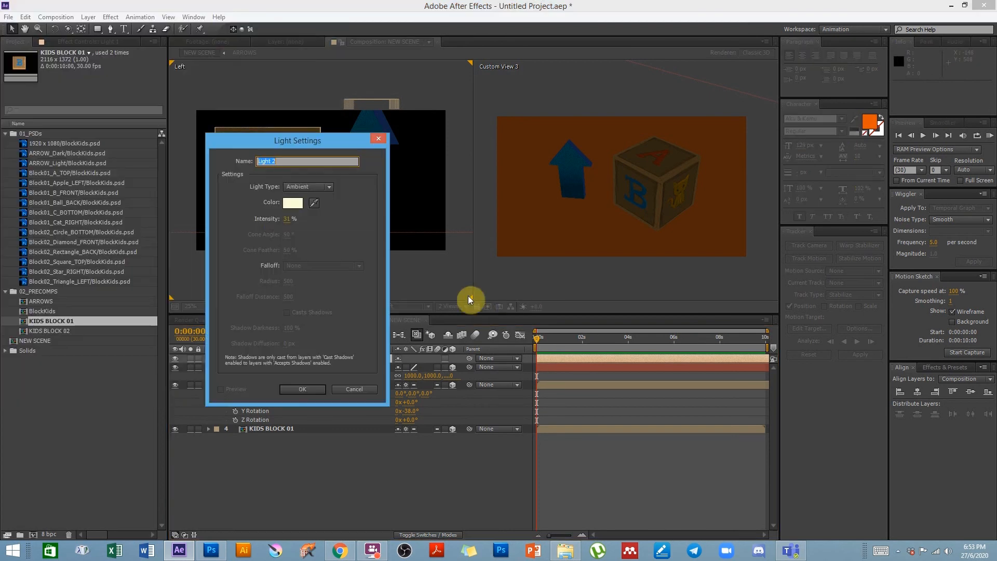
click(307, 187)
click(303, 214)
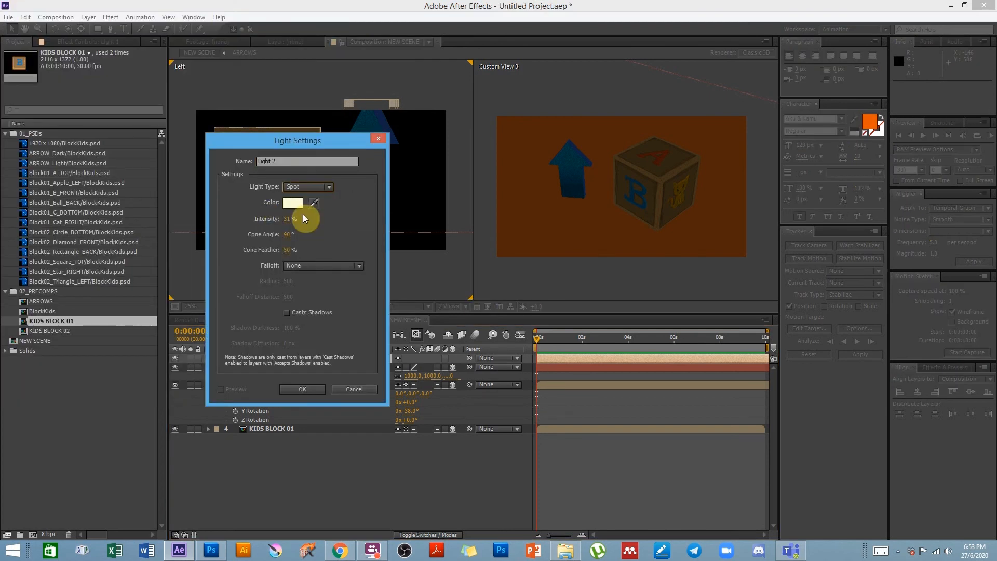
drag(293, 140, 414, 93)
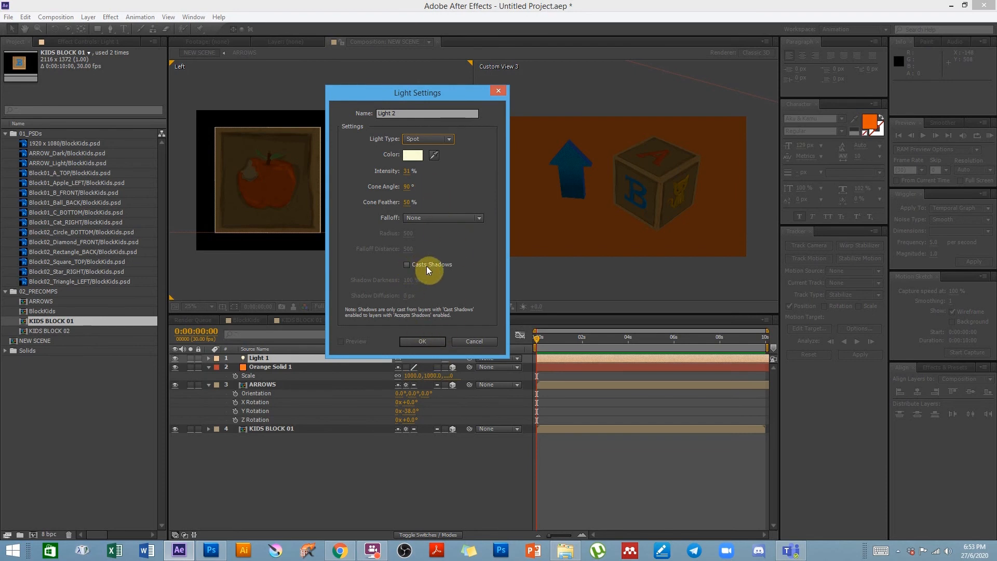
click(422, 343)
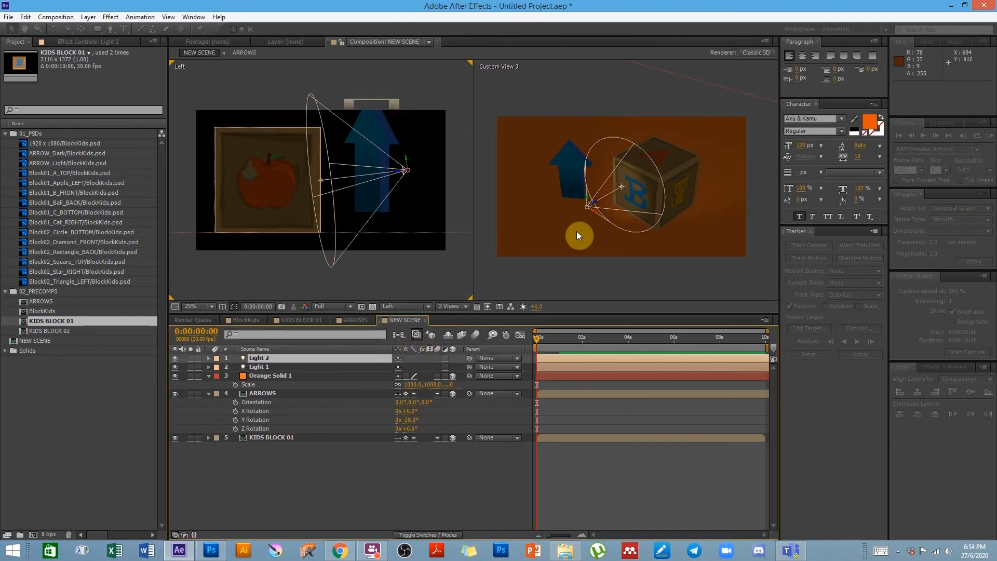
Reposition the spot light using the Left and custom views, placing it in front of the block's lower front corner
drag(406, 165, 399, 93)
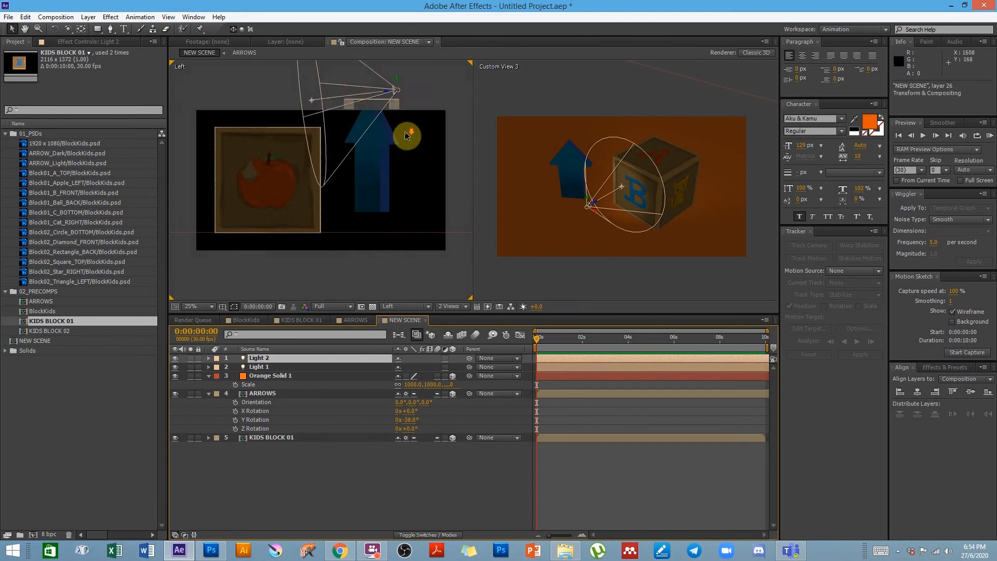
scroll(405, 133, down, 1)
key(space)
drag(373, 160, 343, 192)
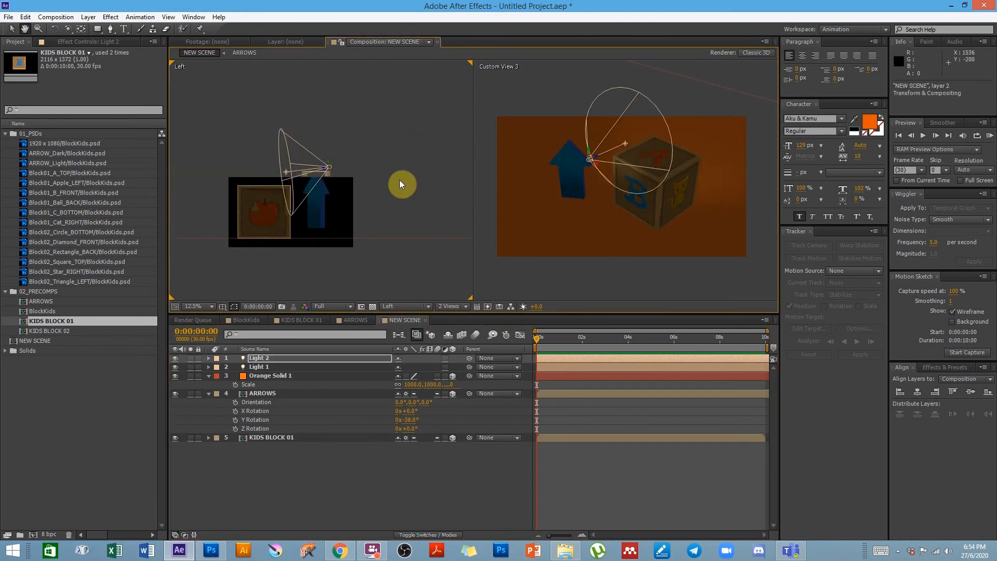
scroll(326, 165, up, 1)
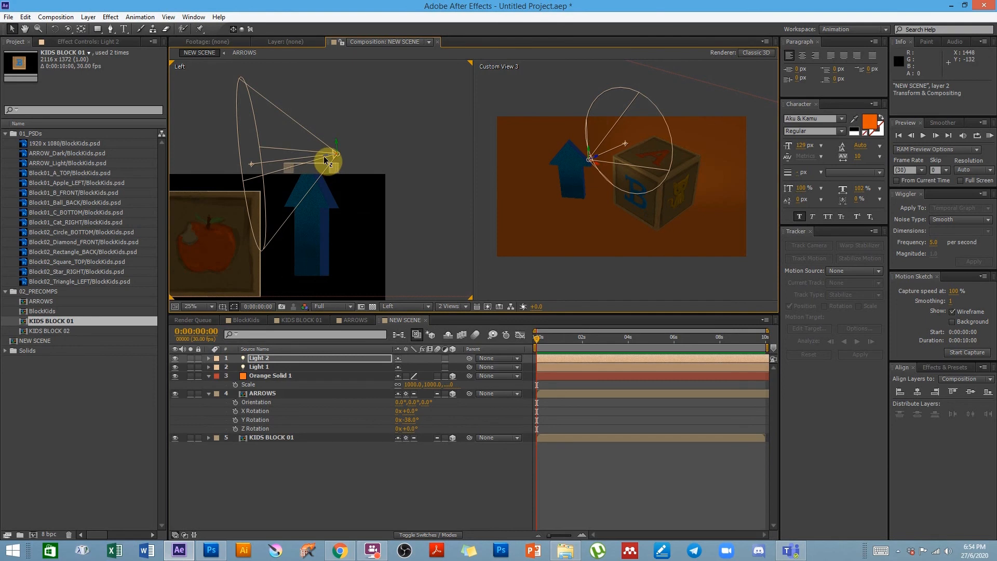
scroll(339, 158, up, 2)
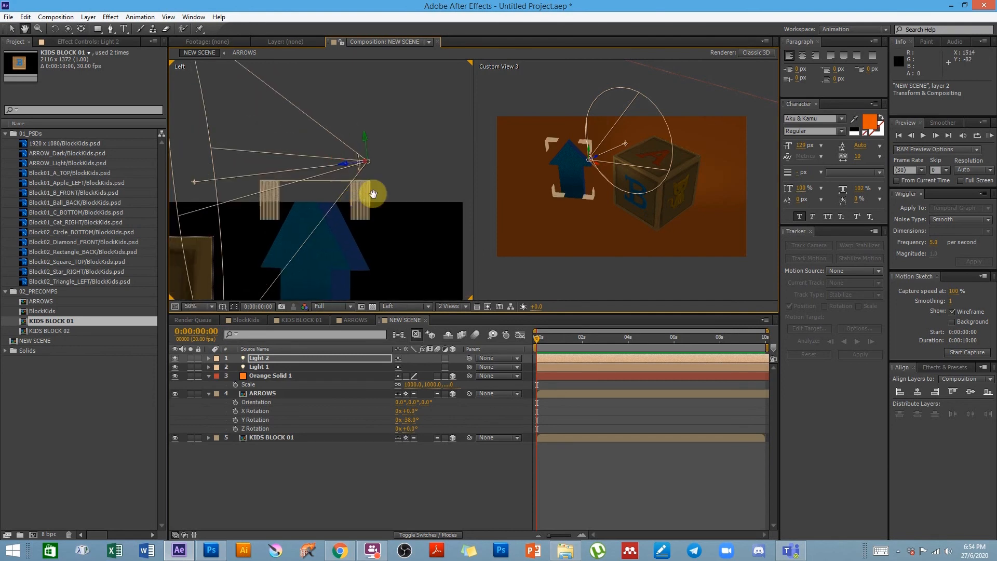
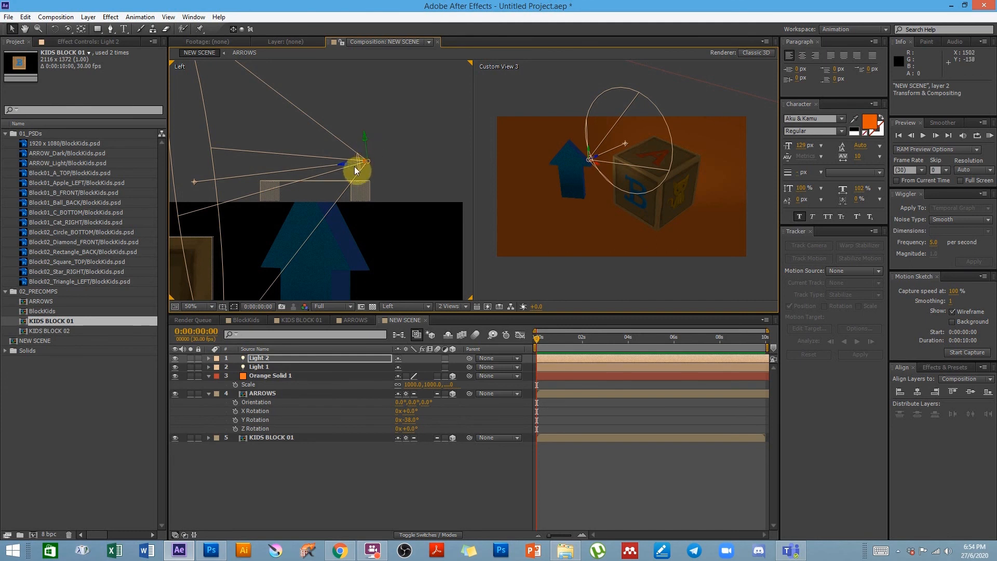
drag(347, 165, 697, 266)
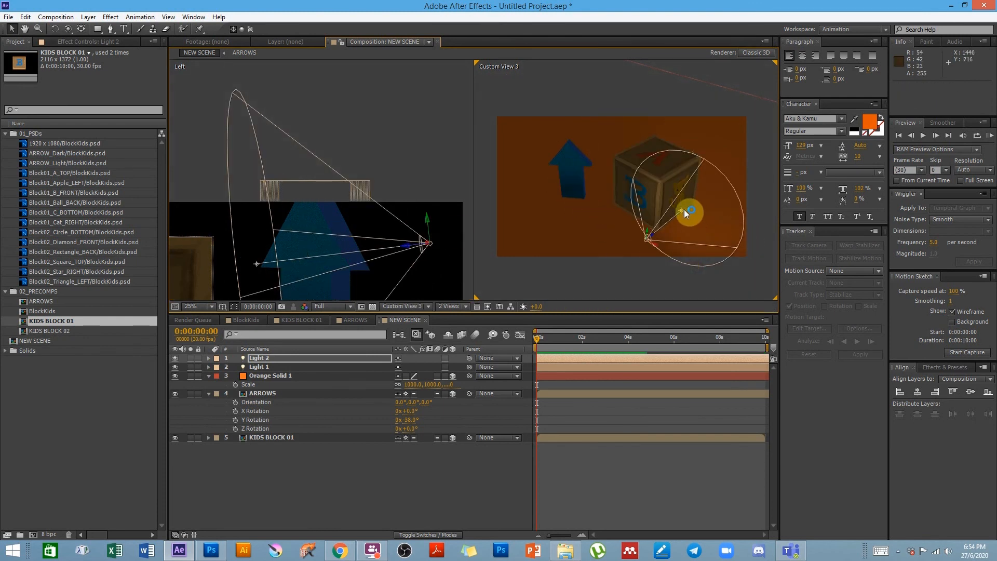
In the Top view, move the spot light out to the block's front right and aim its point of interest at about 1210, 207, 210
scroll(382, 247, down, 1)
click(289, 222)
scroll(345, 248, down, 1)
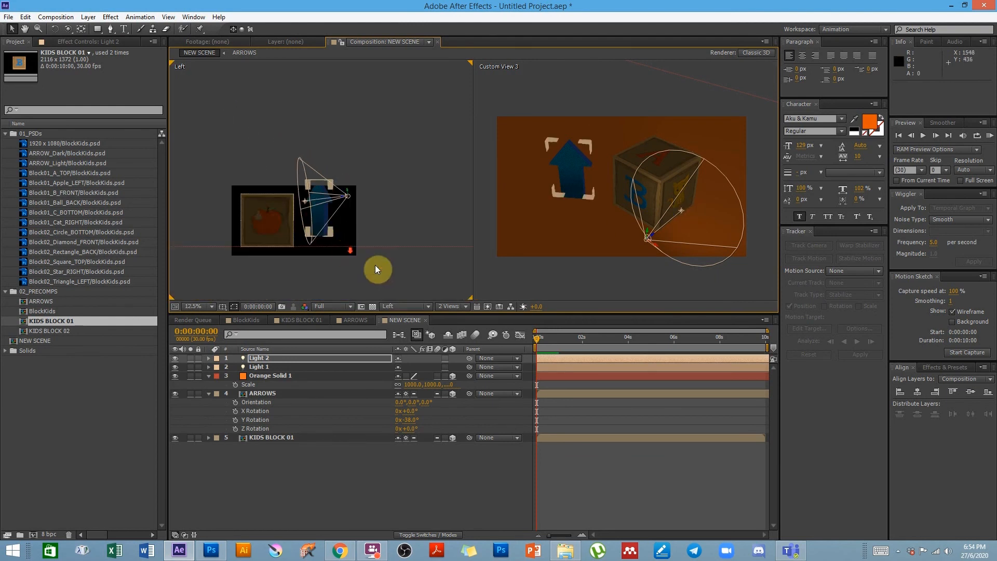
click(390, 308)
click(404, 357)
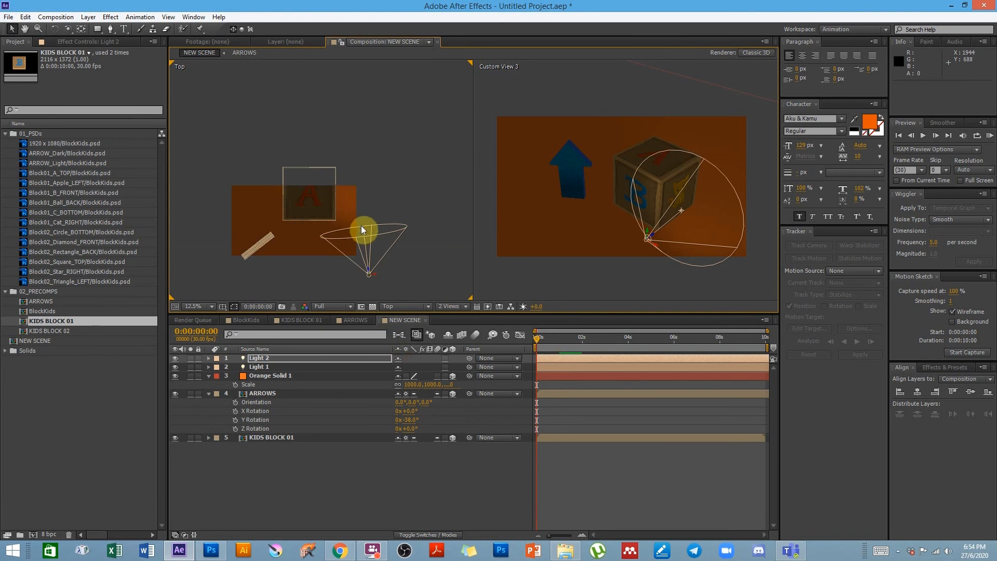
drag(305, 230, 426, 264)
drag(434, 245, 434, 252)
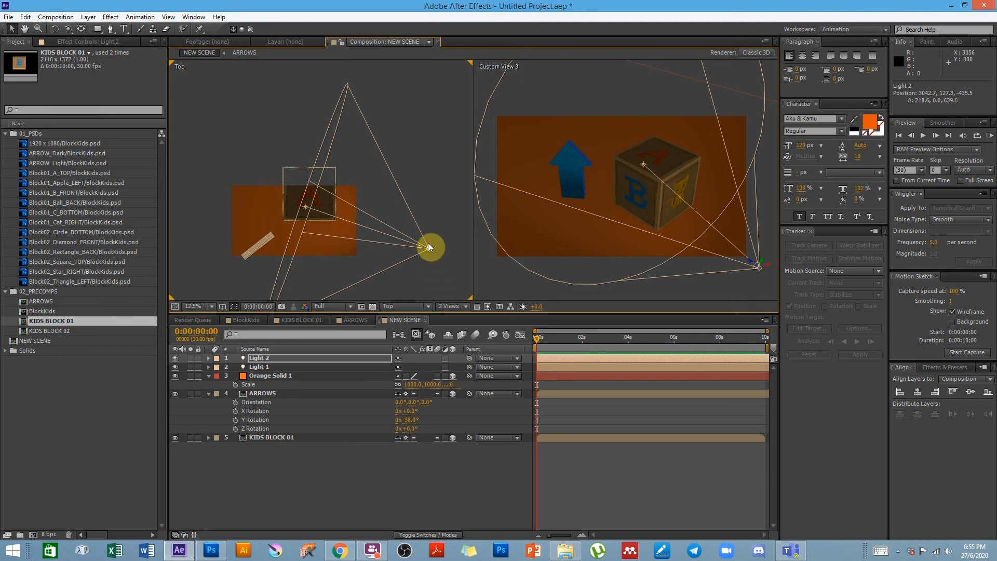
drag(431, 243, 419, 272)
mouse_move(299, 225)
mouse_down()
mouse_move(295, 236)
mouse_move(310, 210)
mouse_up()
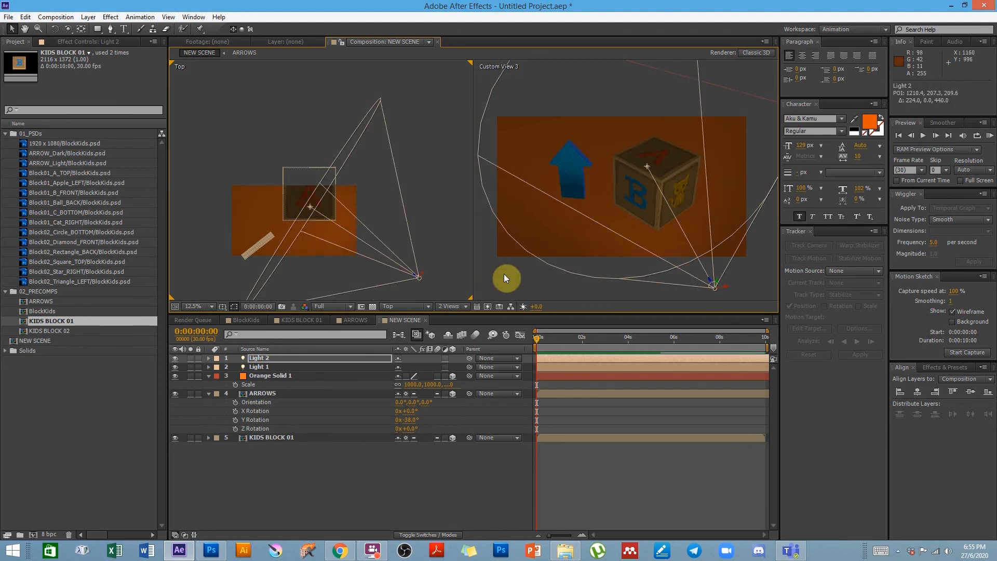
In the Front view, raise the spot light to about 2856, -208, -859 and aim its point of interest at about 1200, 328, 232
click(396, 308)
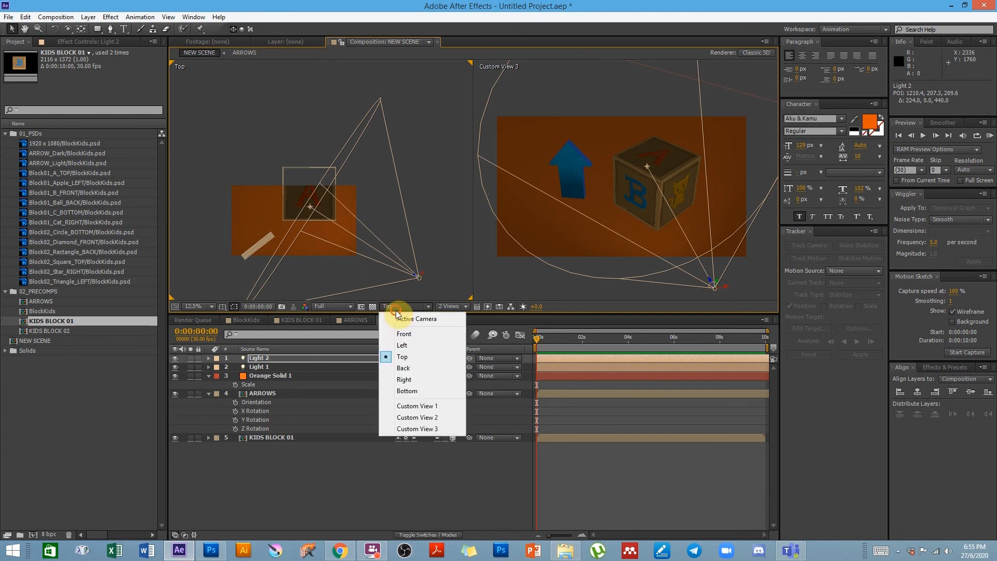
click(430, 333)
drag(310, 203, 308, 208)
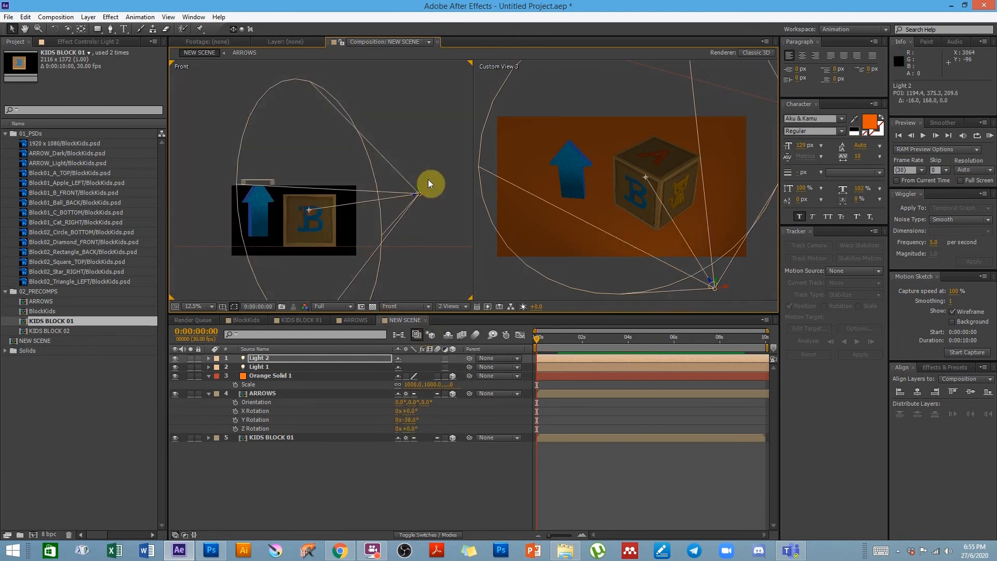
drag(417, 186, 416, 166)
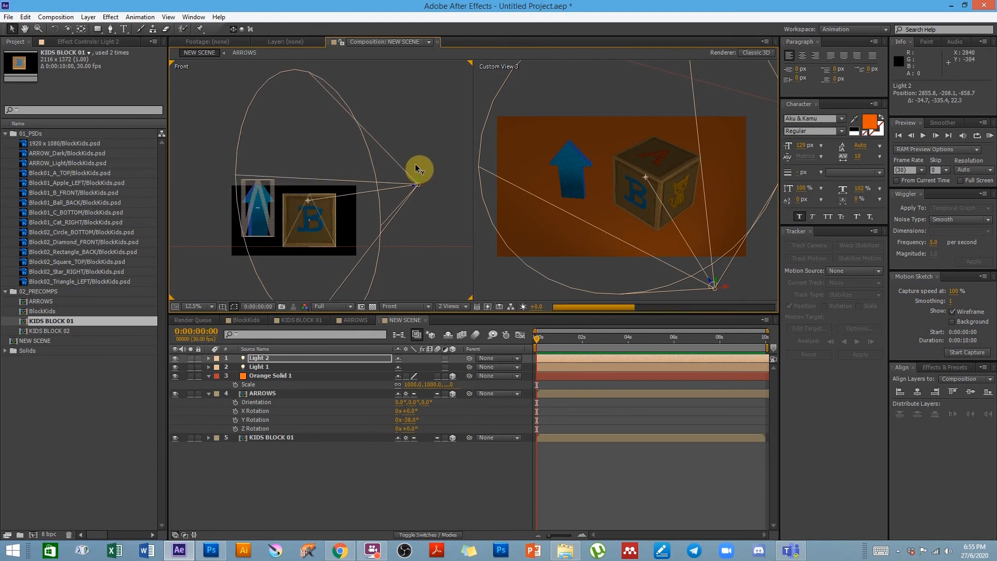
drag(307, 191, 310, 207)
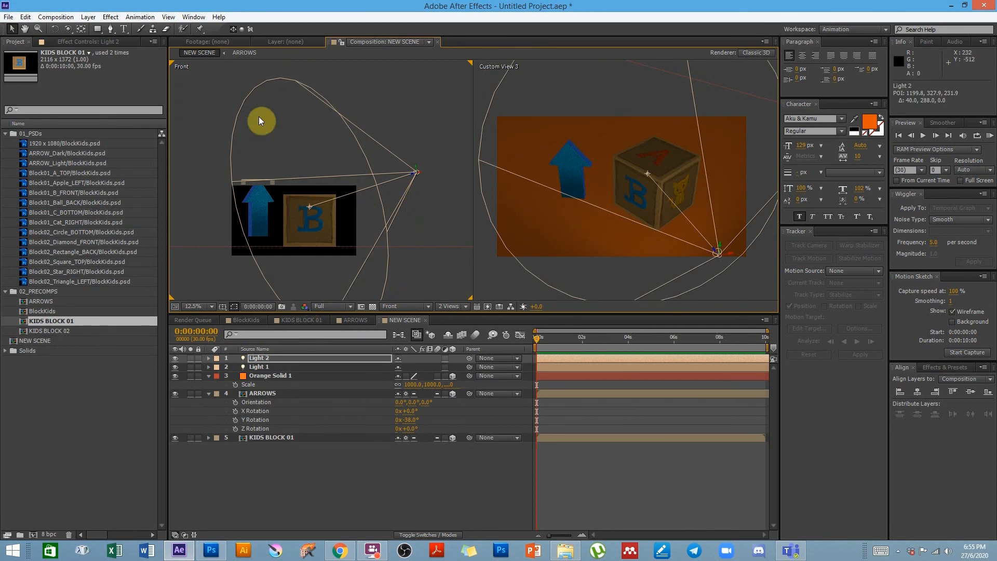
Set the spot light's intensity to 143% and its cone angle to 77°
click(208, 358)
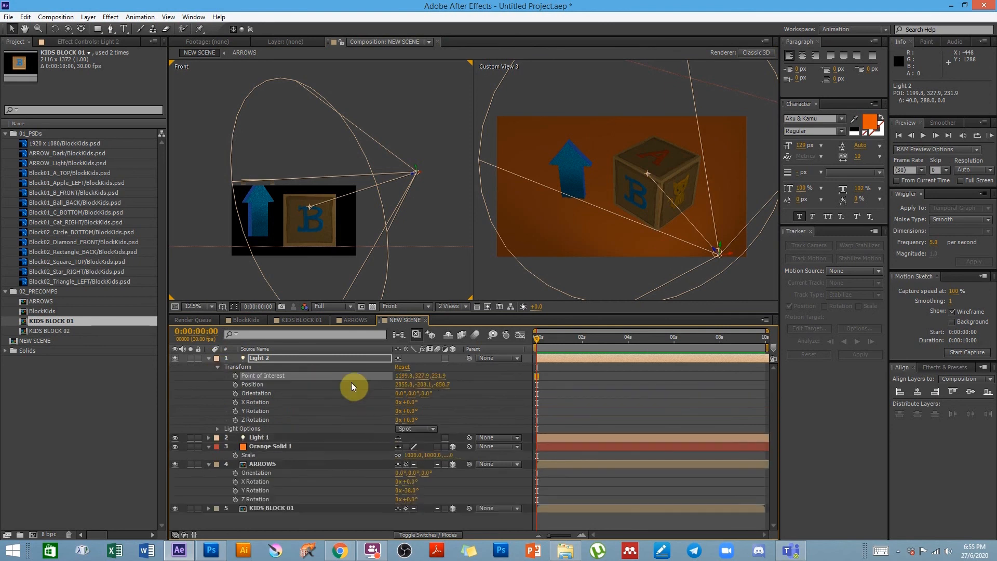
click(218, 367)
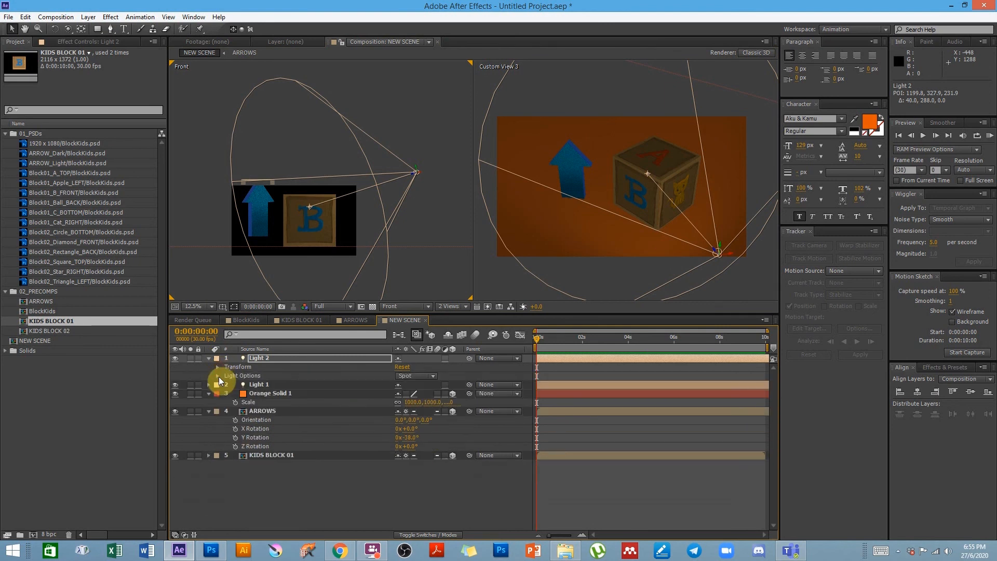
click(219, 376)
drag(403, 407, 426, 386)
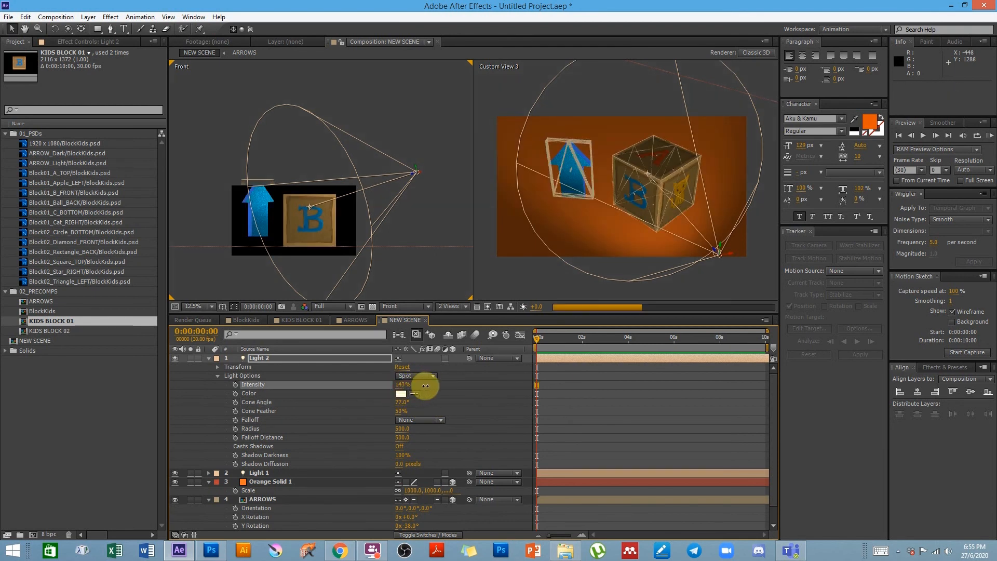
click(628, 416)
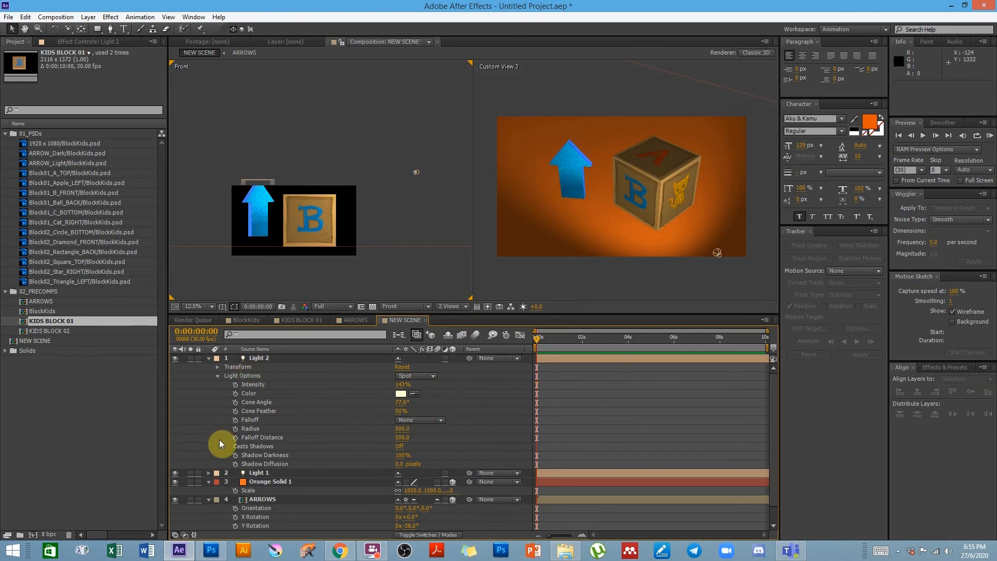
Turn on Casts Shadows for the spot light and collapse the expanded layer properties in NEW SCENE
click(403, 448)
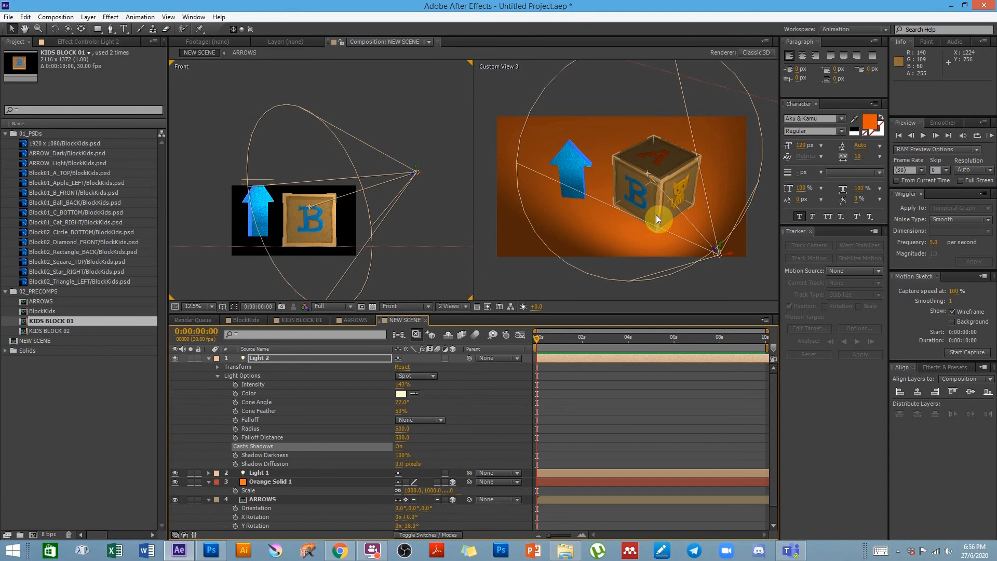
click(209, 358)
click(256, 393)
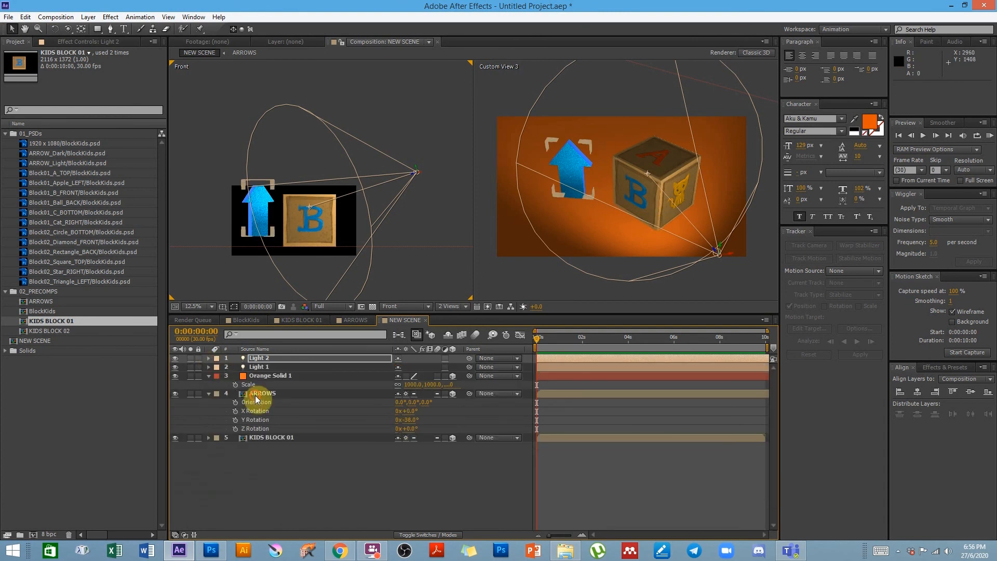
click(208, 376)
click(209, 384)
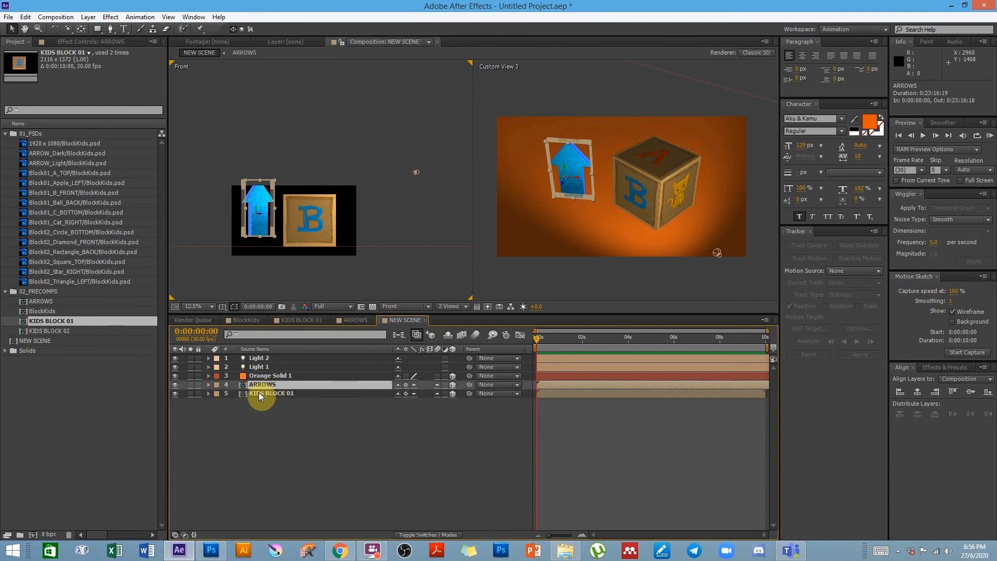
Open the ARROWS precomp and turn on Casts Shadows in the material options of ARROW_Light 24
double_click(259, 385)
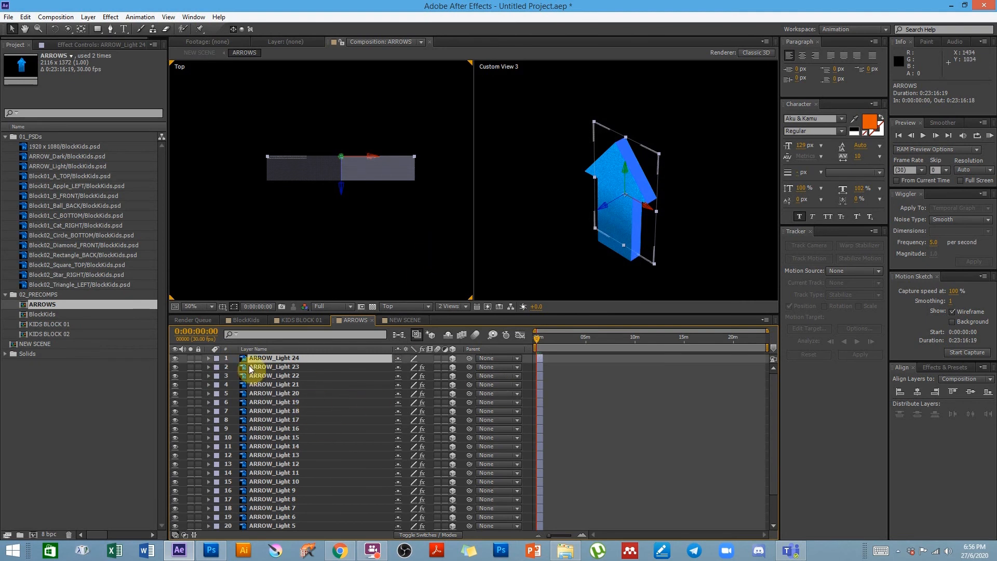
click(208, 358)
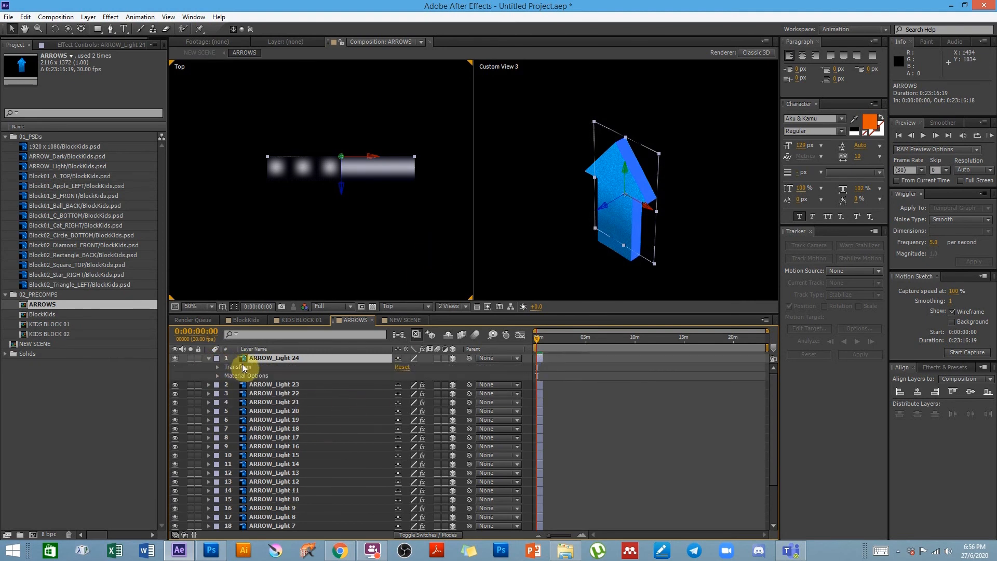
click(217, 376)
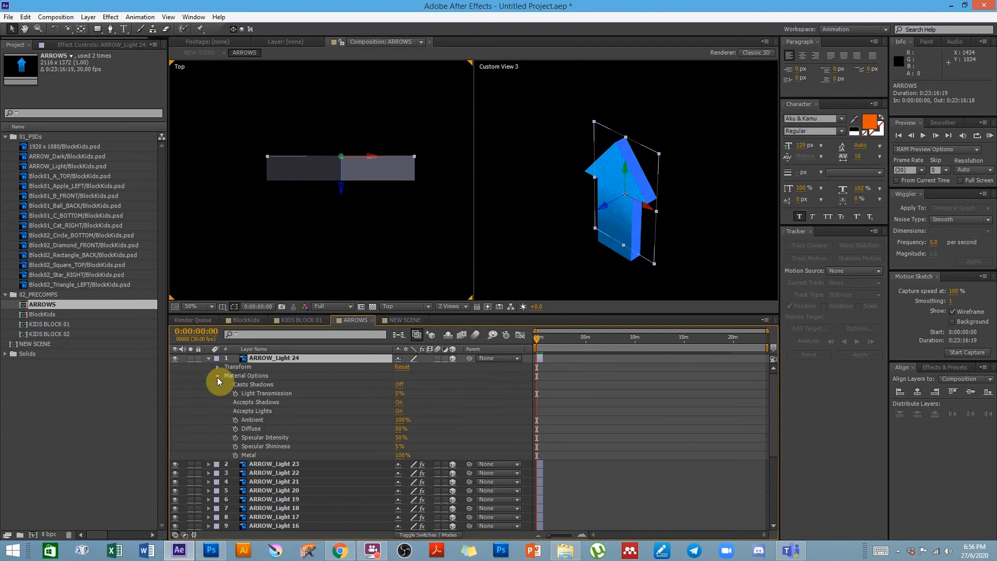
click(248, 387)
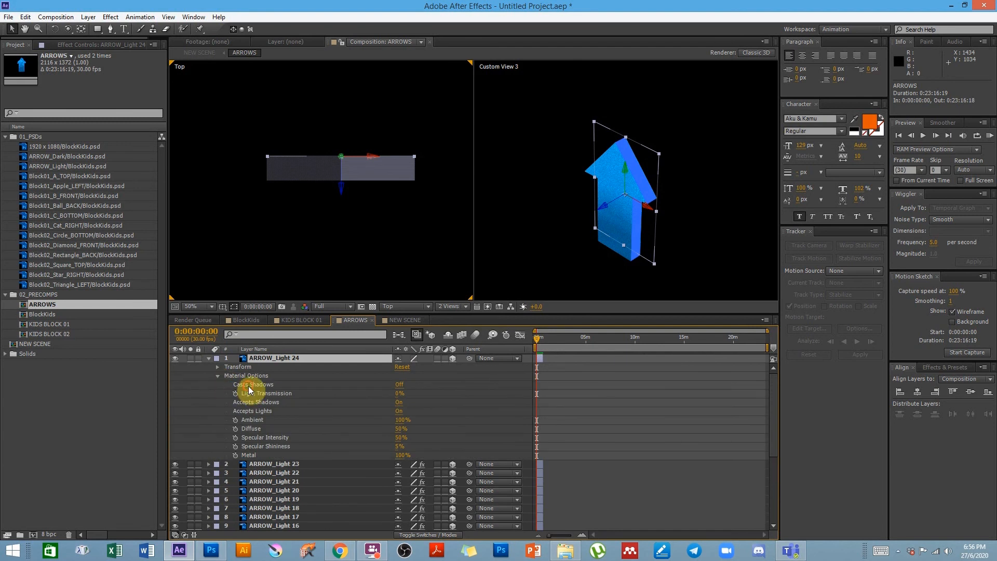
click(399, 387)
Turn on Casts Shadows for all the remaining arrow layers together, from ARROW_Light 23 down to ARROW_Light
click(277, 468)
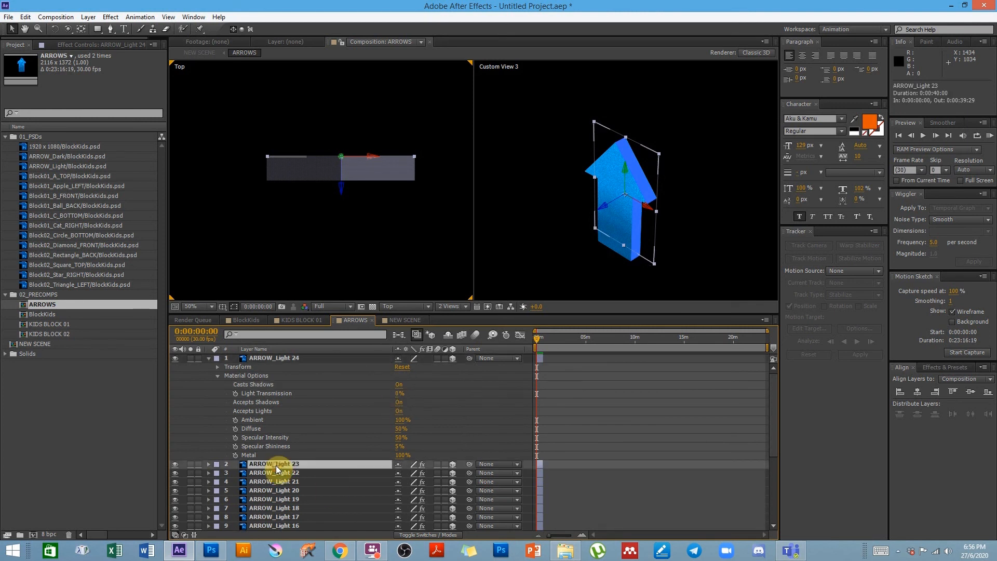
scroll(277, 468, down, 5)
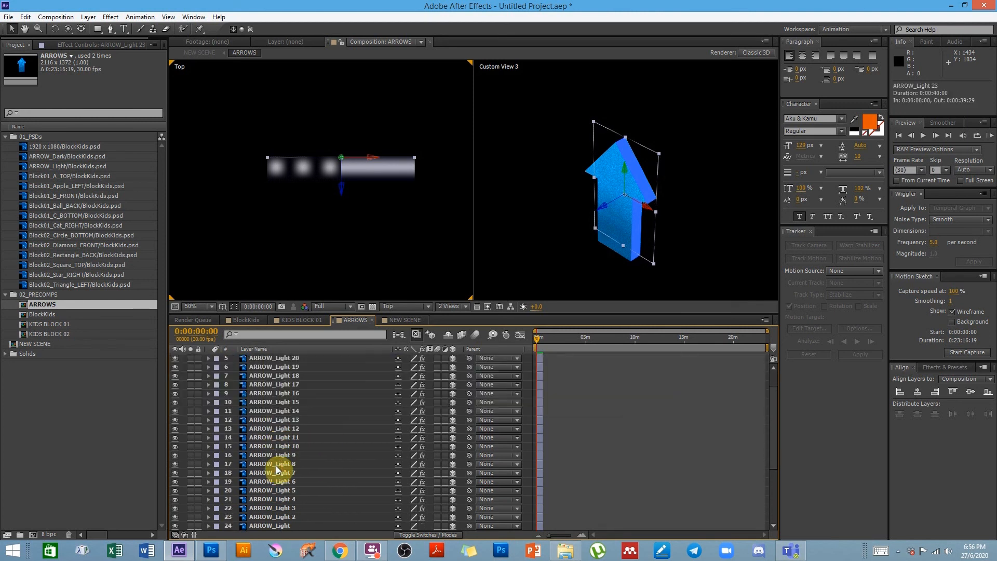
shift+click(267, 527)
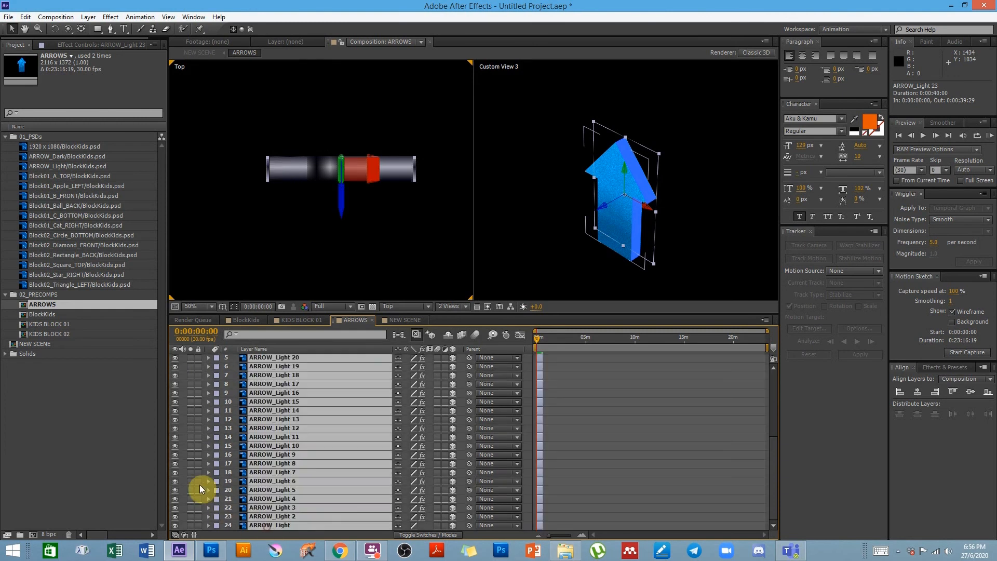
click(208, 447)
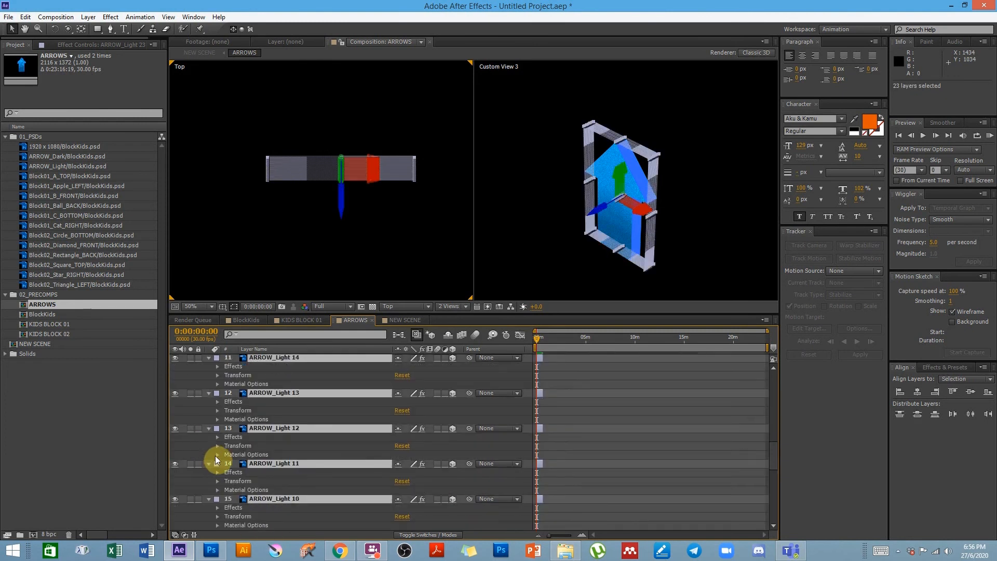
click(214, 454)
key(ctrl+z)
click(218, 454)
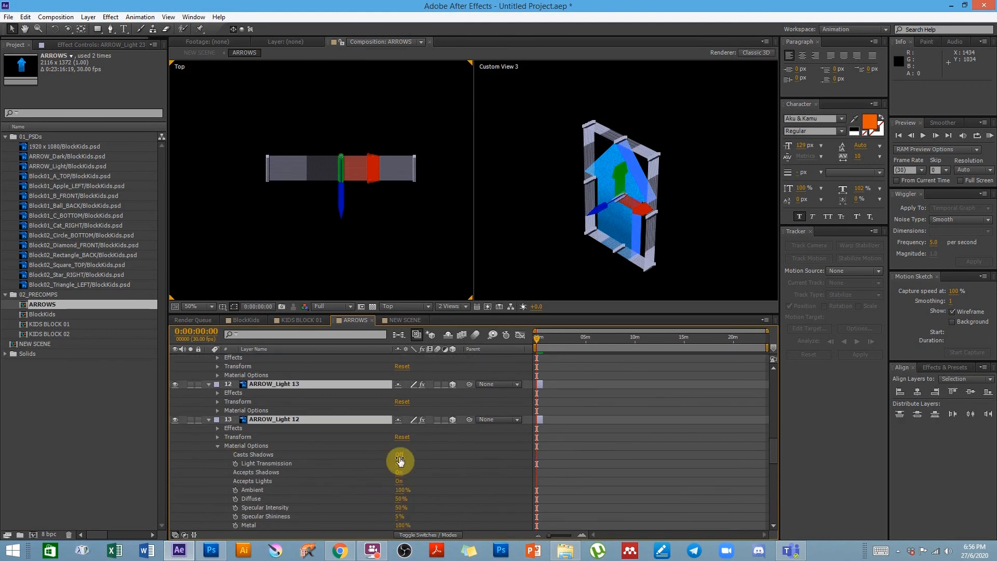
click(400, 455)
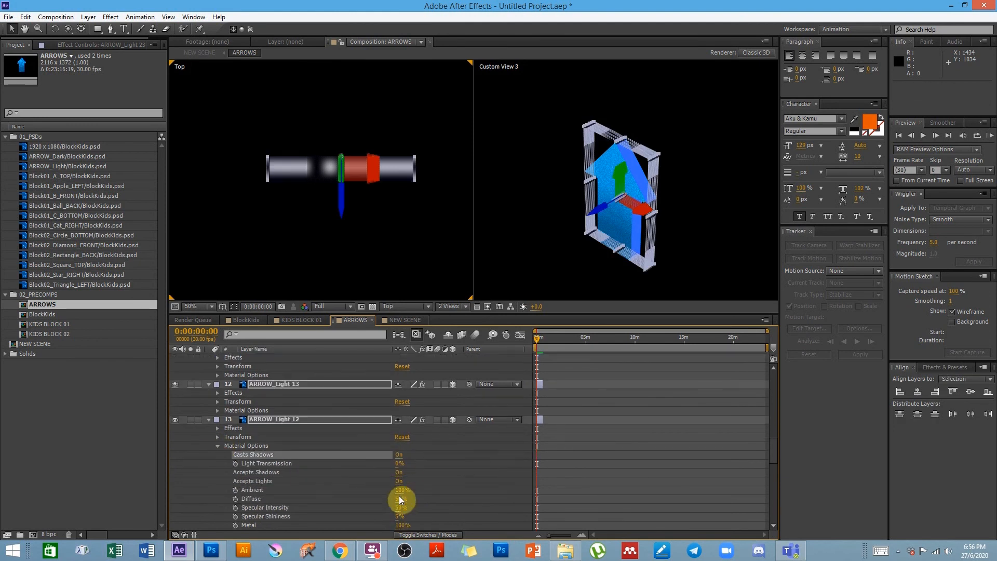
Open the KIDS BLOCK 01 precomp and turn on Casts Shadows for all six block face layers at once
double_click(62, 324)
click(289, 438)
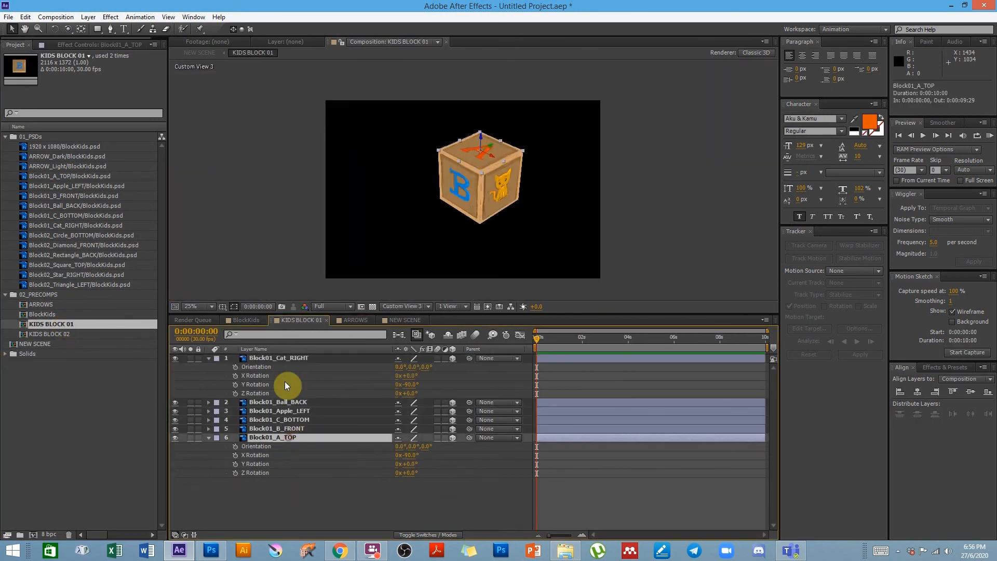
shift+click(273, 357)
click(206, 358)
key(ctrl+a)
click(208, 358)
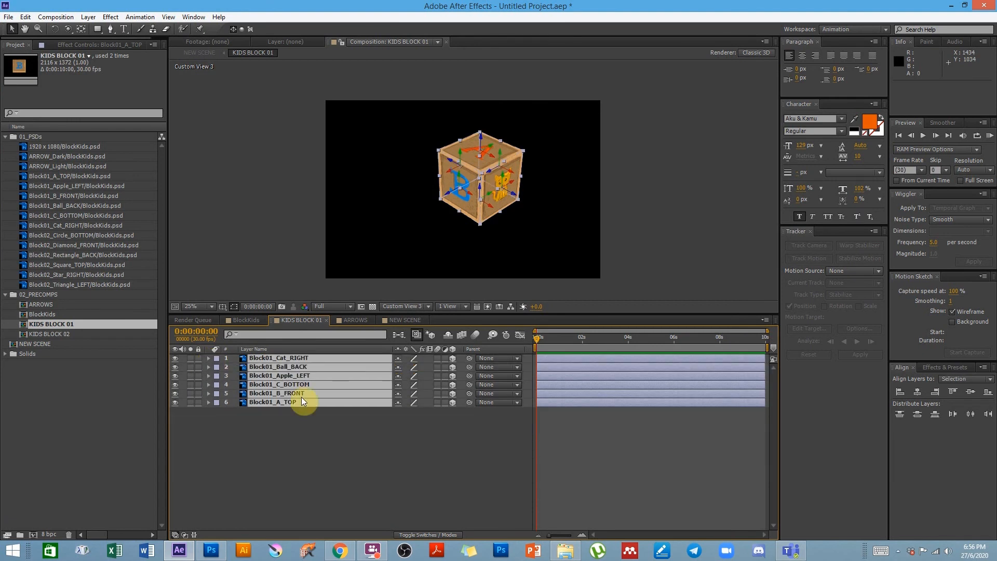
click(210, 403)
scroll(230, 426, down, 1)
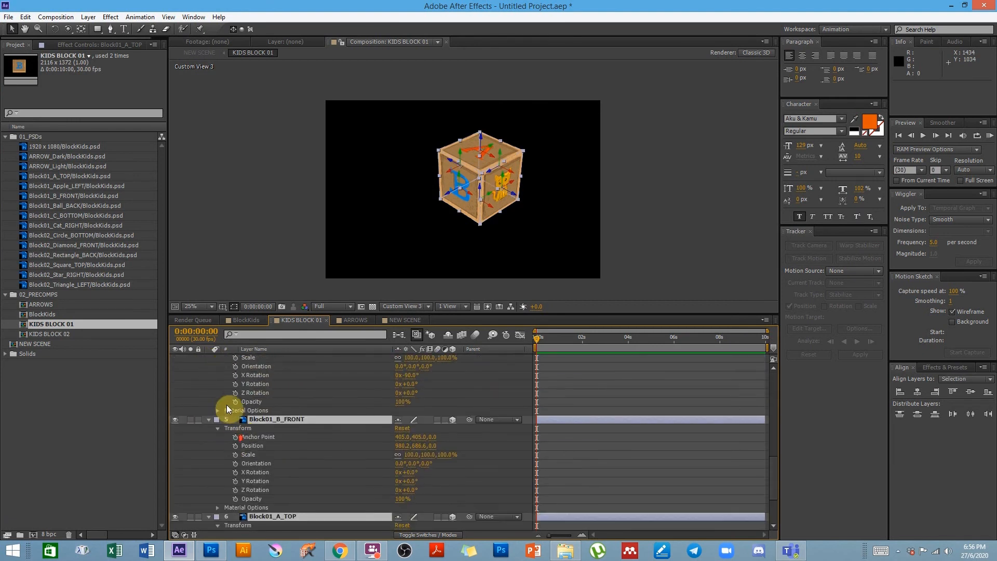
click(217, 411)
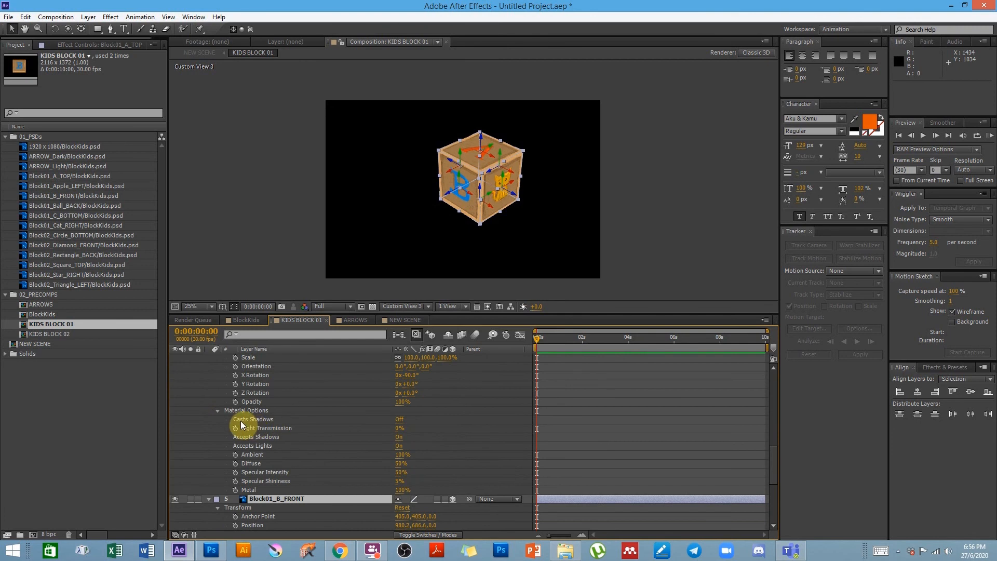
click(399, 420)
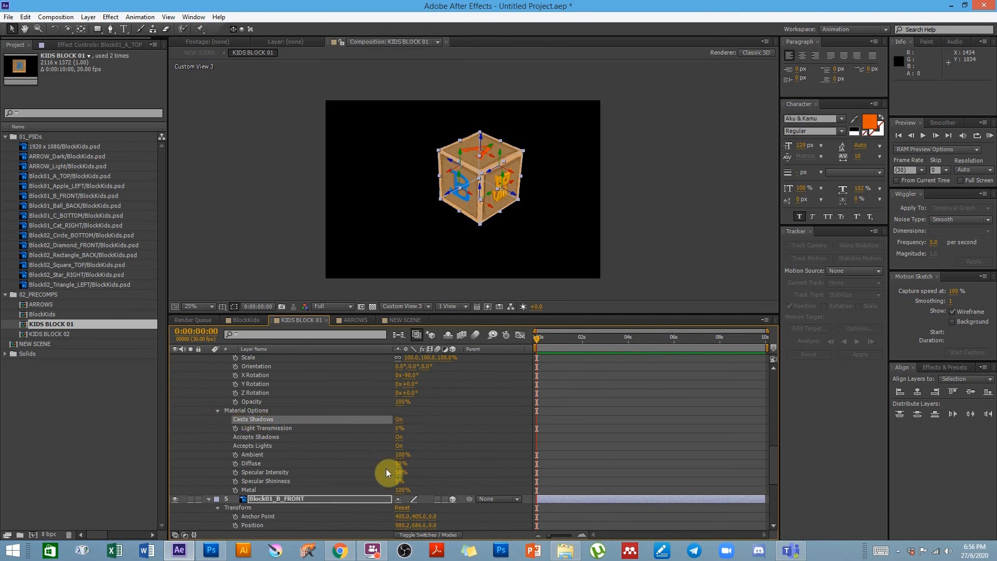
Return to NEW SCENE and set the cone feather of the spot light Light 2 to 90%
double_click(38, 344)
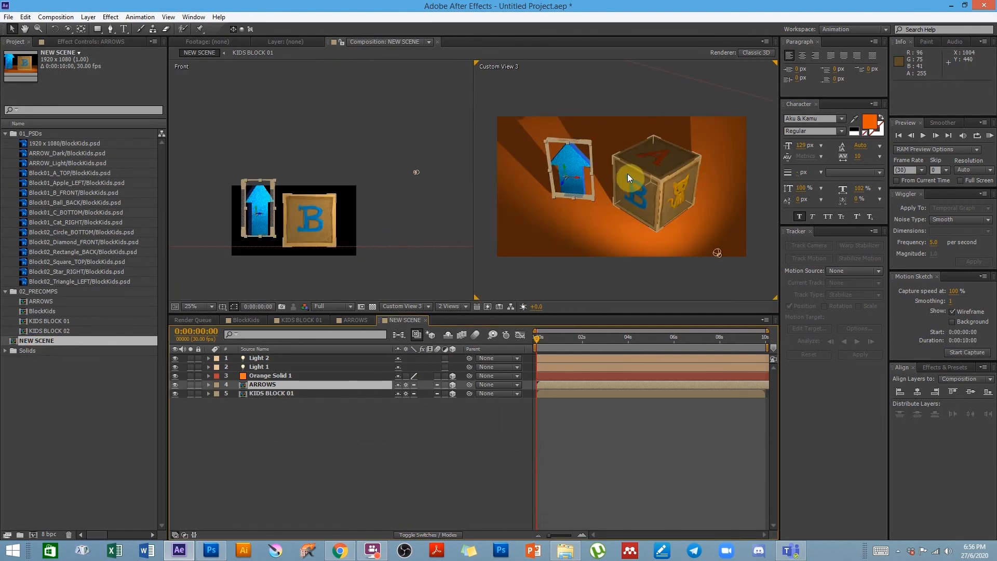
click(582, 445)
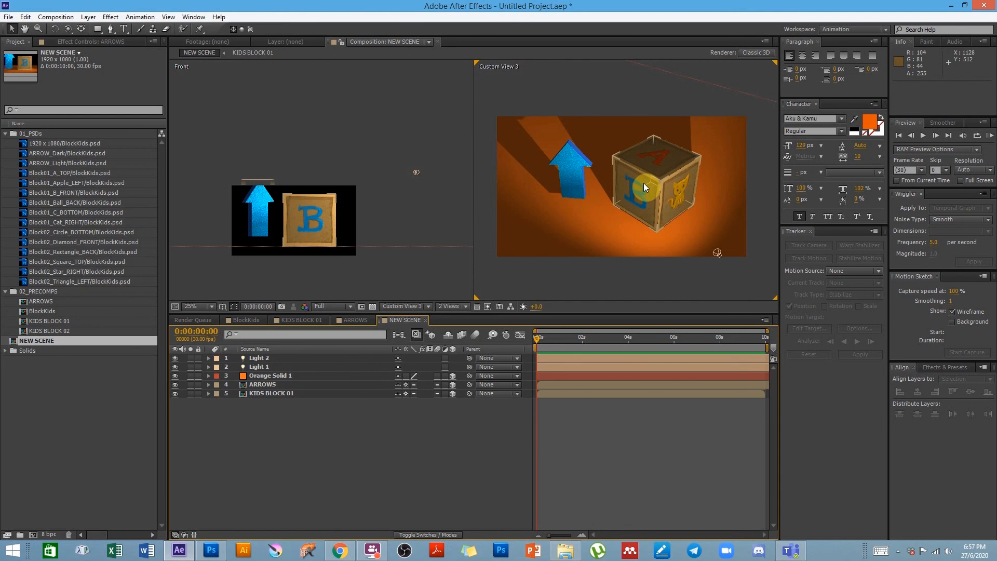
click(256, 364)
click(232, 358)
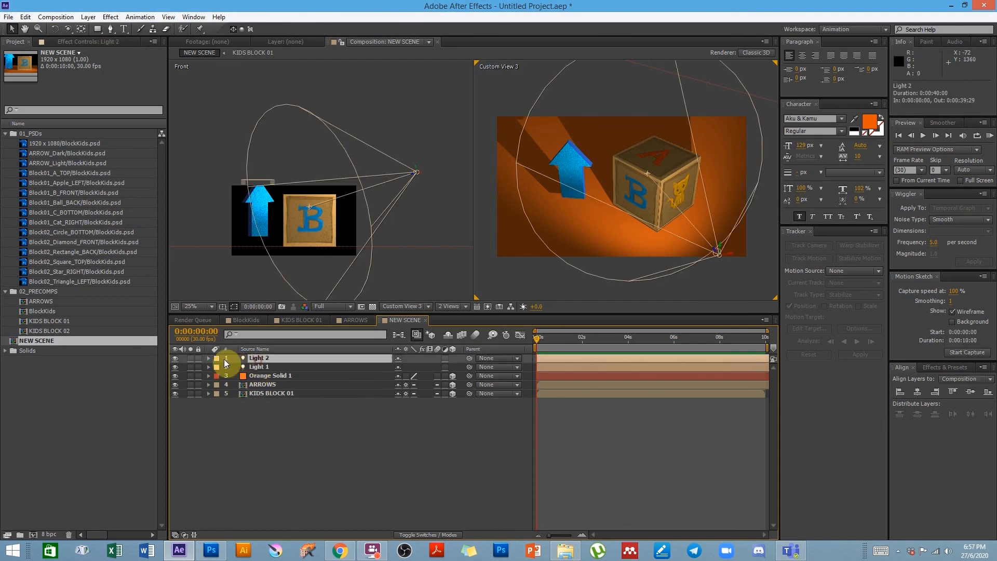
click(209, 358)
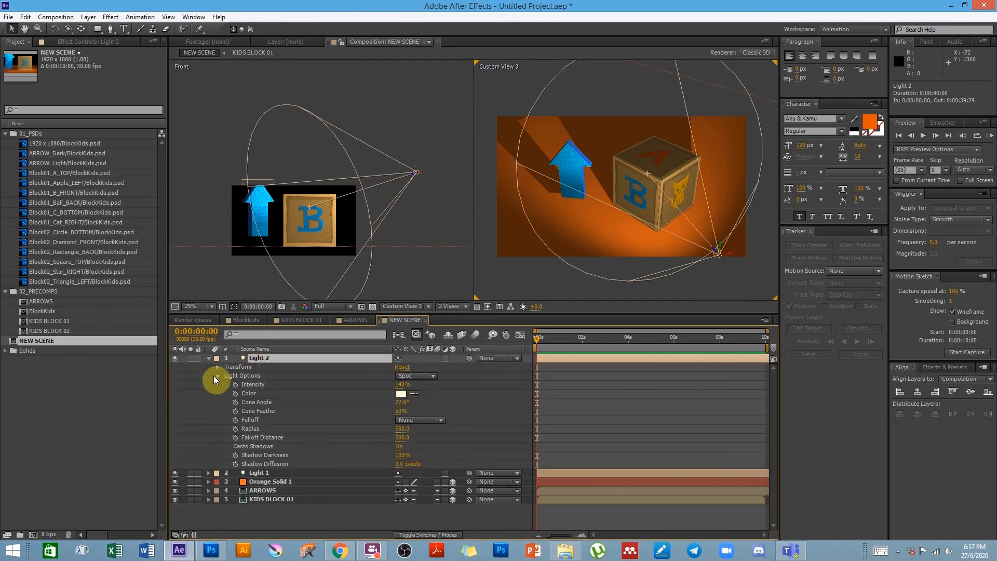
click(273, 412)
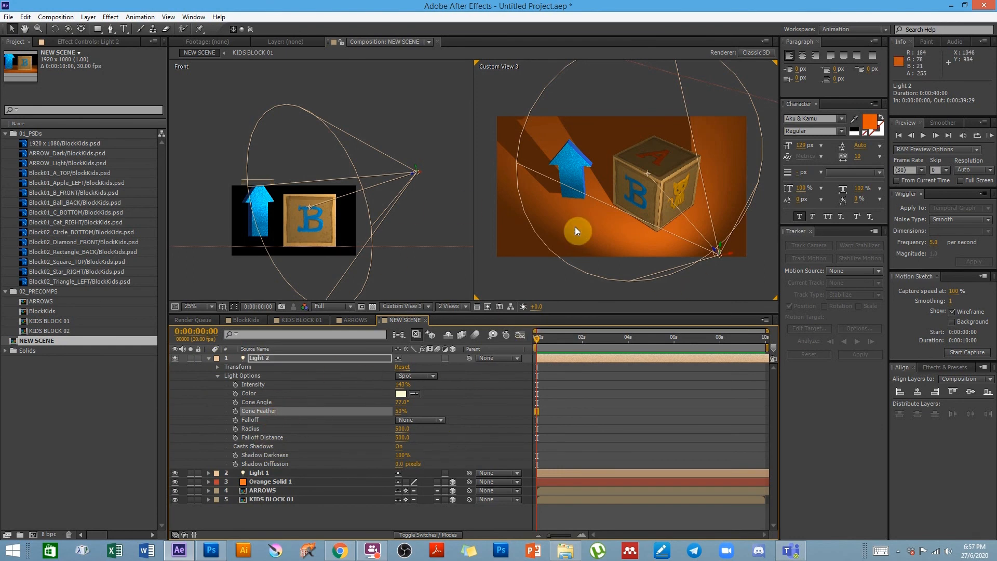
click(401, 411)
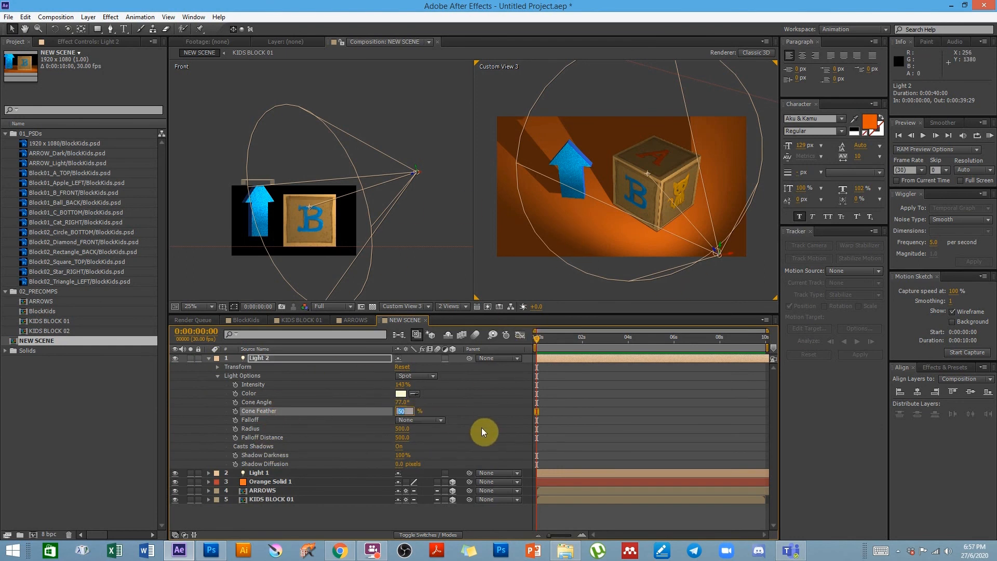
text(90)
key(Return)
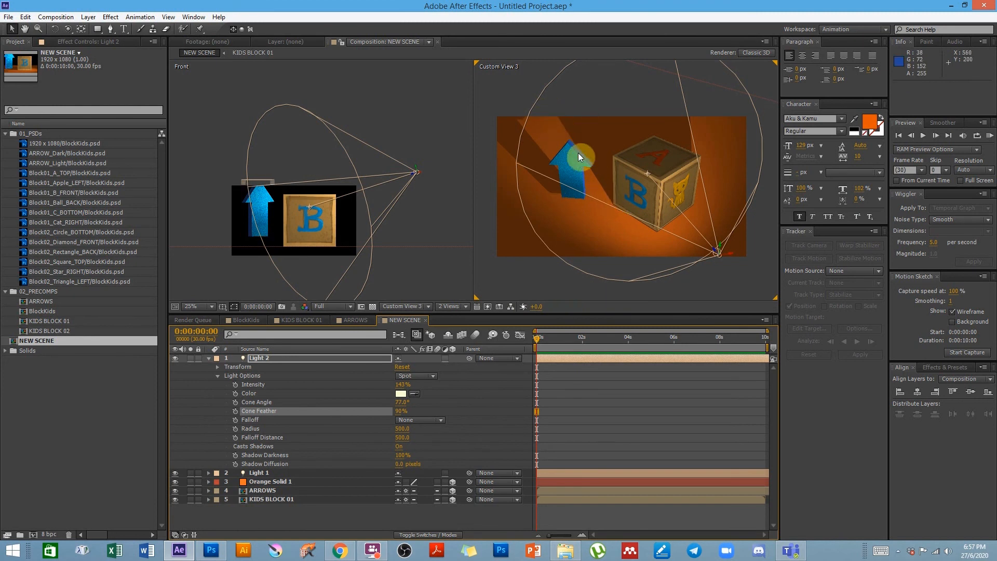
Set the shadow diffusion of the spot light Light 2 to 150 pixels
click(260, 465)
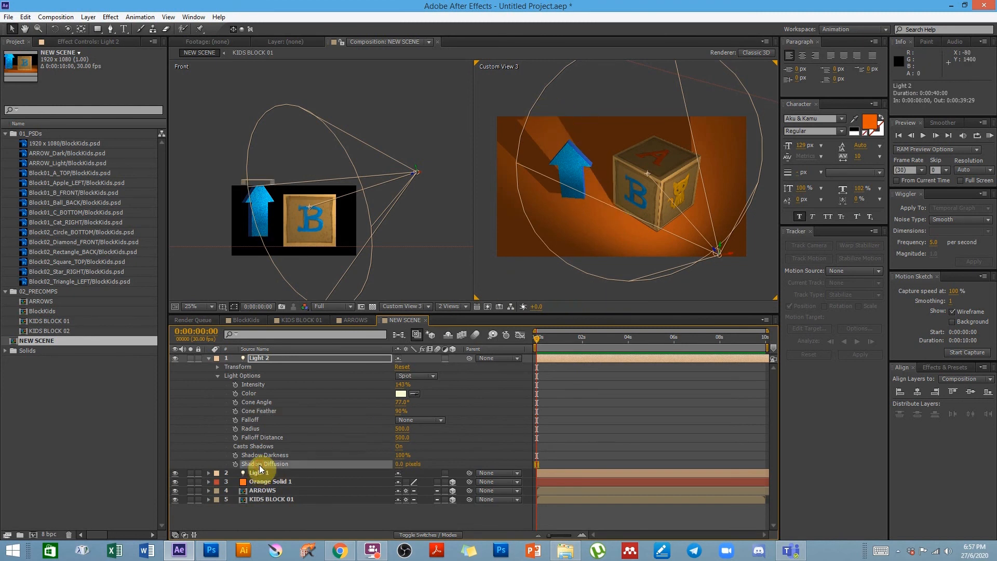
click(400, 465)
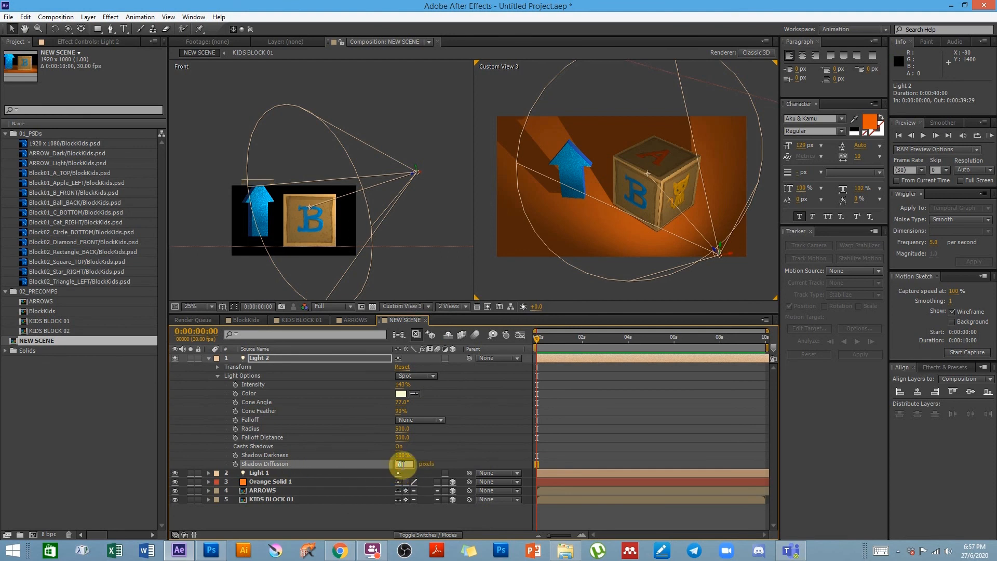
text(150)
key(Return)
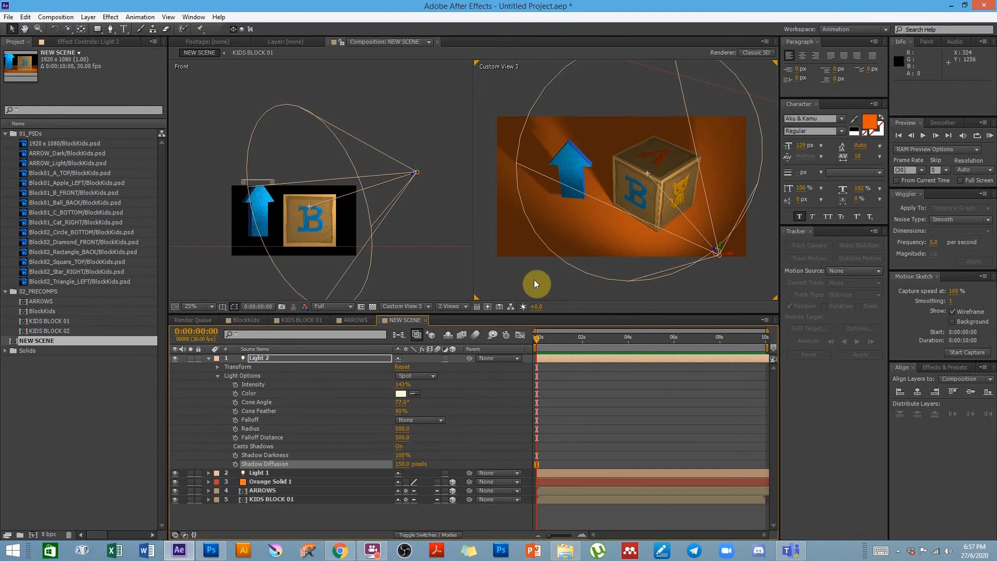
click(503, 283)
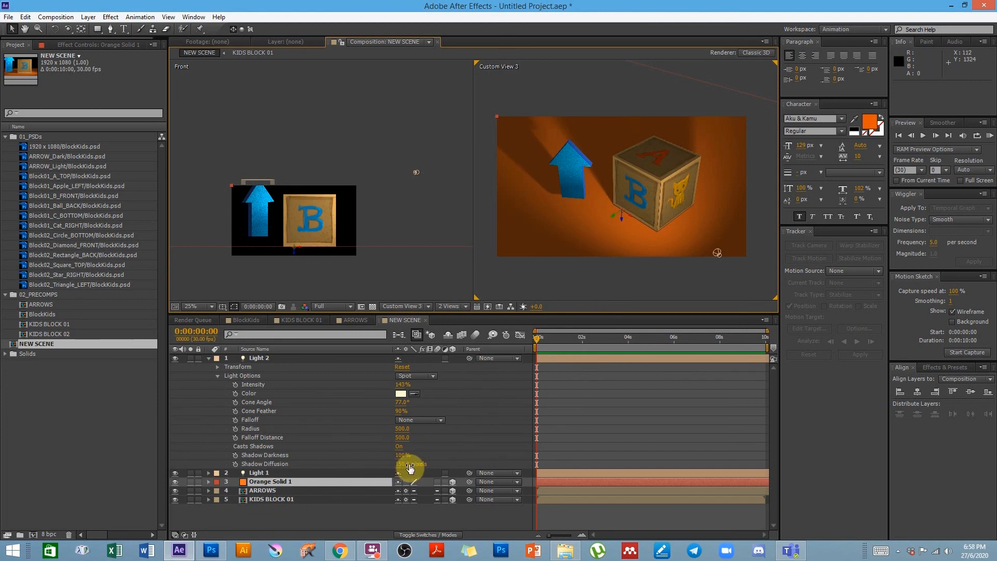
Reduce the shadow darkness of the spot light Light 2 to 60%
click(277, 455)
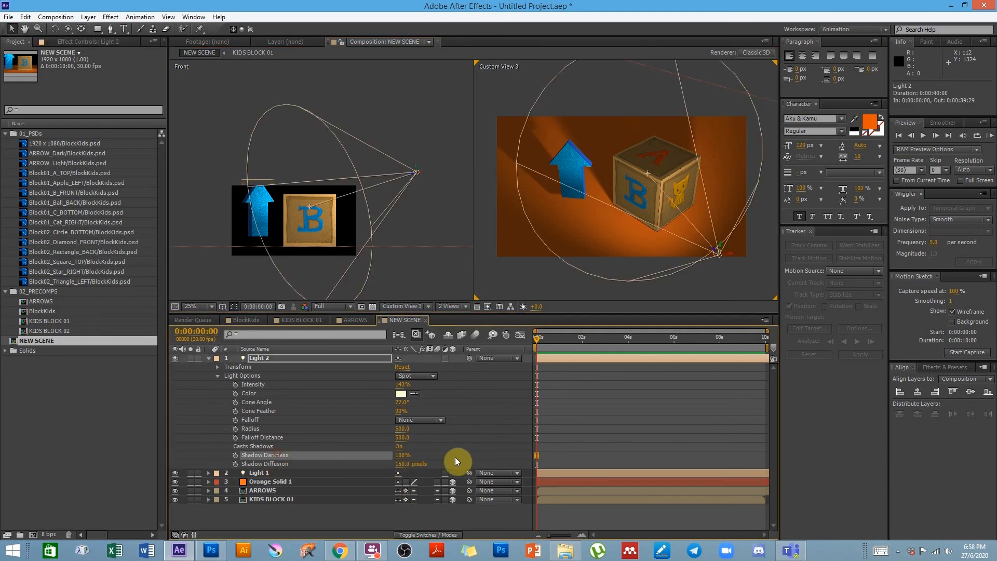
click(399, 456)
text(60)
key(Return)
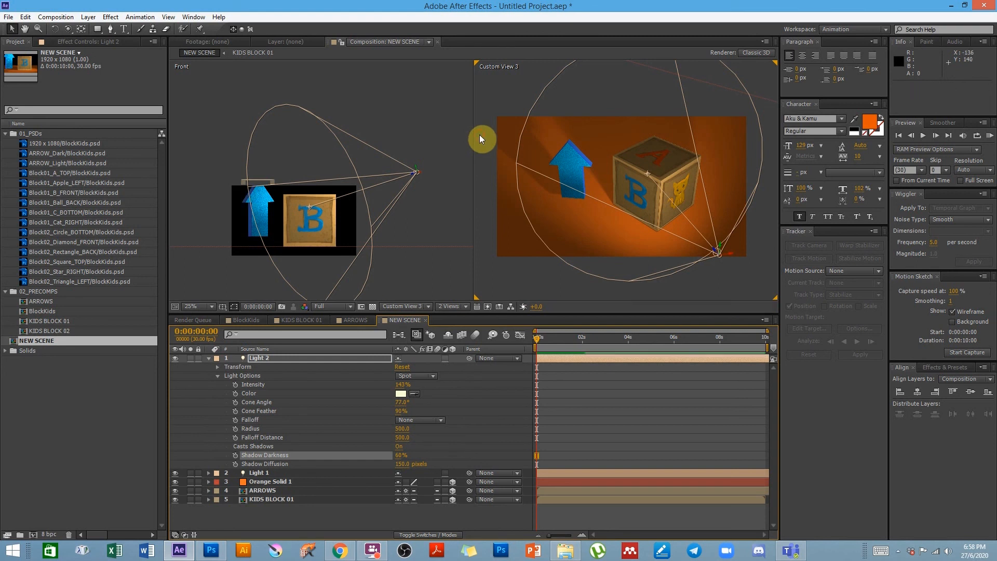
click(610, 219)
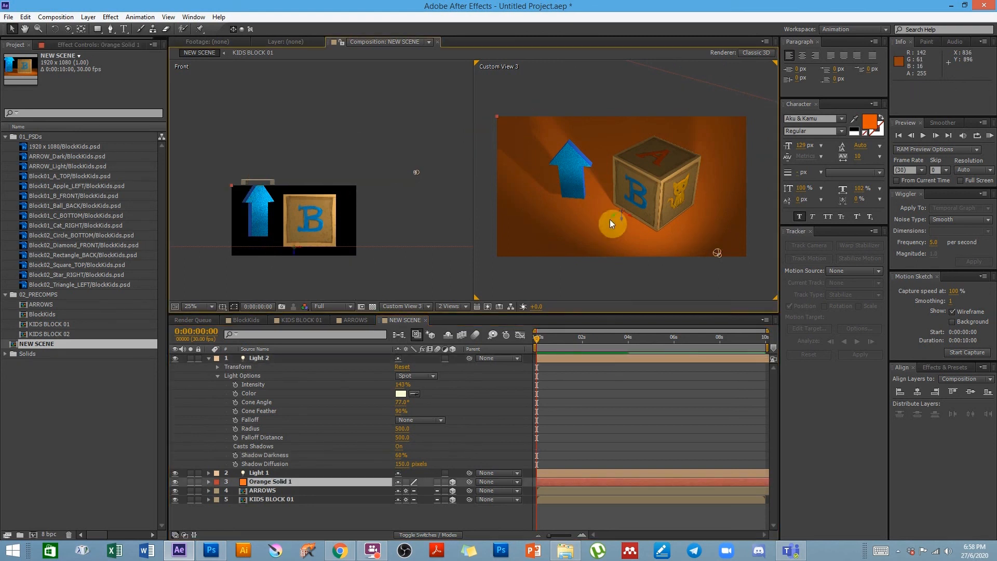
Open the recent project KidsBlock.aep without saving the changes to the untitled project
click(10, 17)
mouse_move(78, 52)
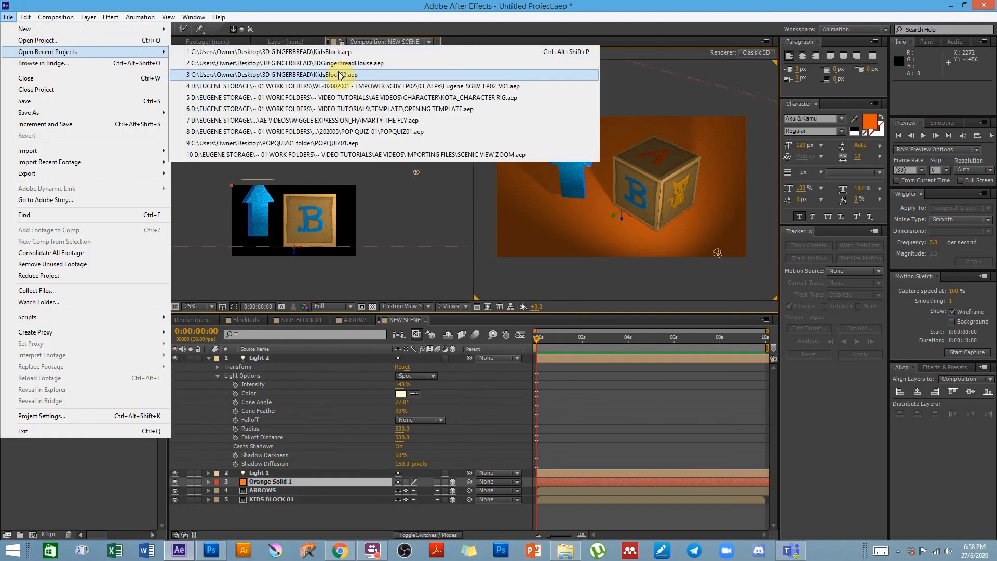
click(333, 53)
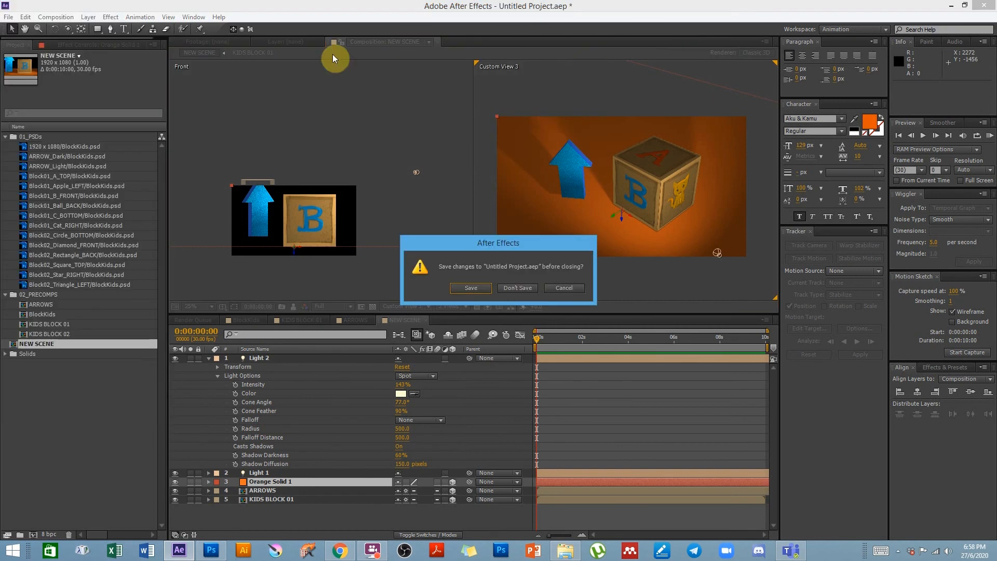
click(519, 289)
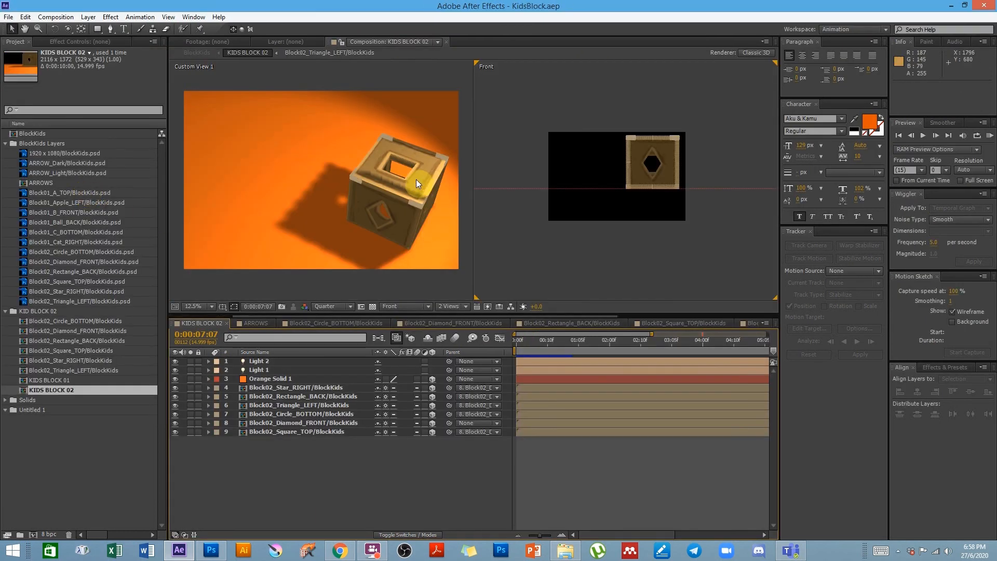
Look over the finished KIDS BLOCK 02 in Custom View 1 and set the preview resolution to Full
key(h)
drag(432, 198, 294, 205)
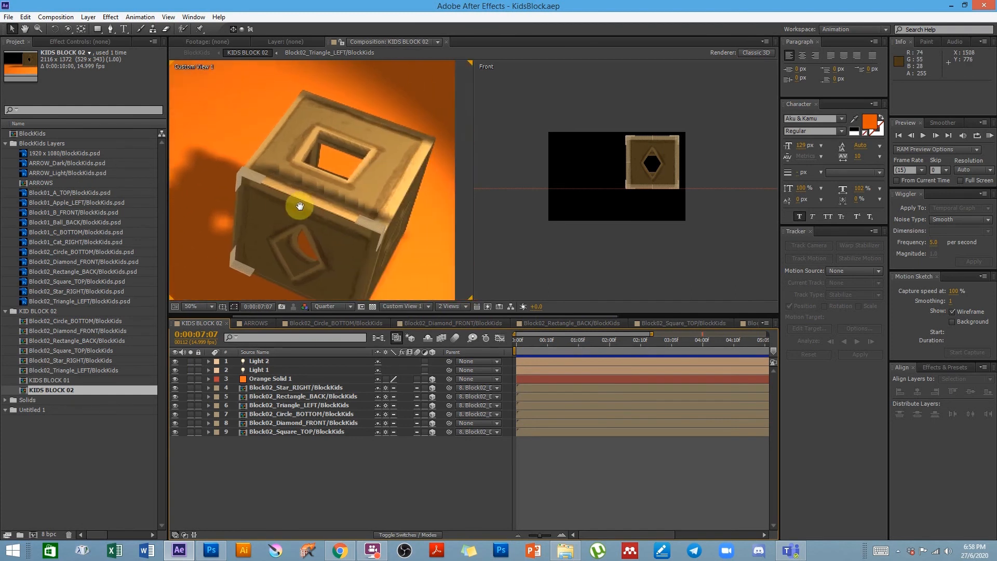
key(v)
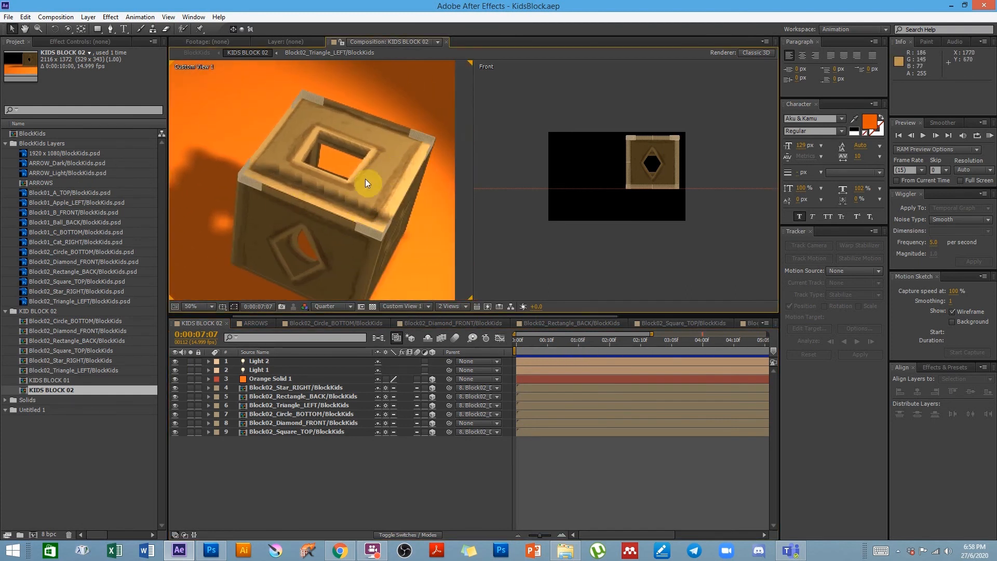
scroll(316, 195, down, 2)
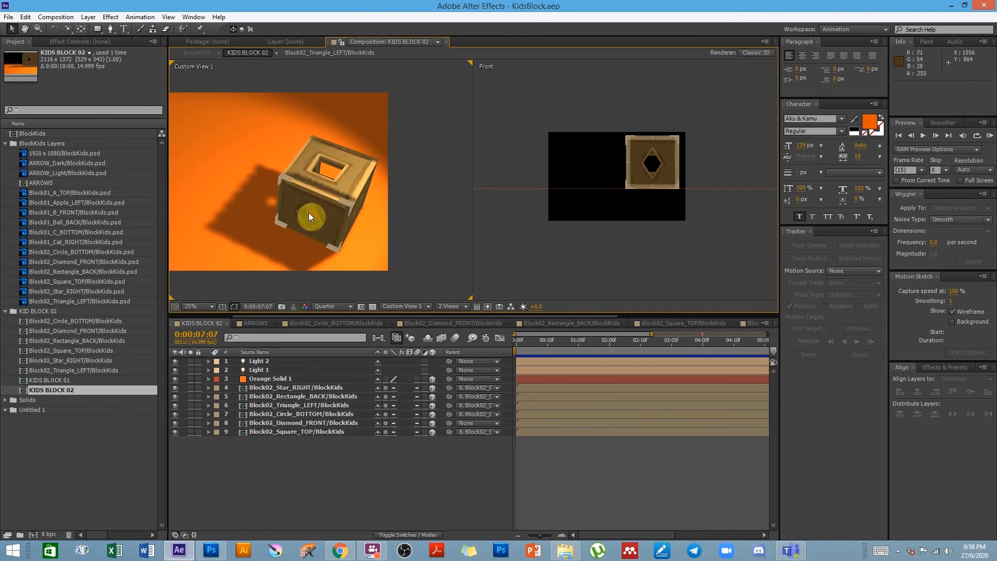
key(h)
drag(297, 213, 330, 196)
key(v)
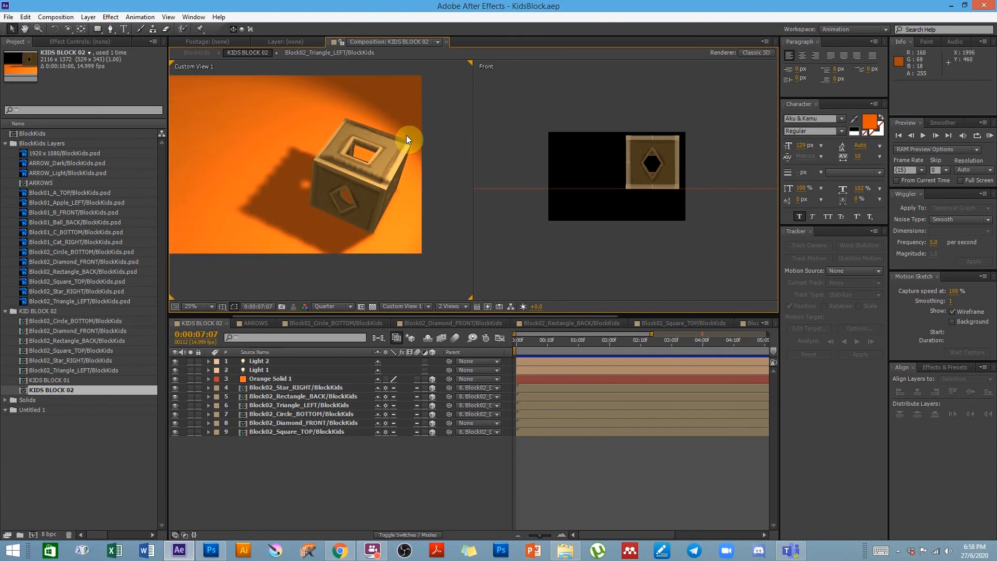
scroll(337, 151, up, 2)
click(332, 306)
click(338, 326)
Examine the thickness and inner walls of the square opening in the block's top face up close
scroll(422, 125, up, 2)
key(h)
drag(422, 124, 319, 173)
key(v)
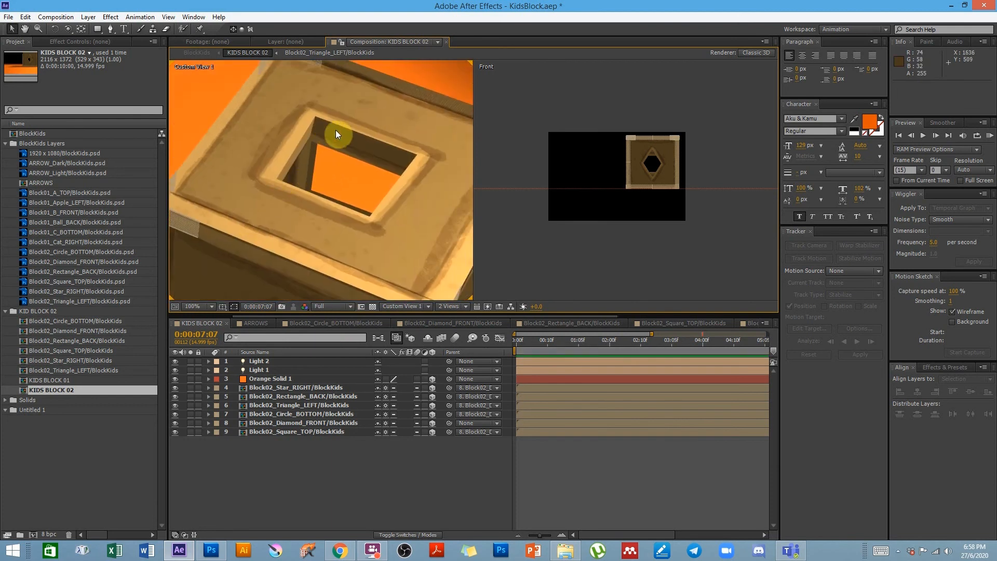
scroll(335, 130, up, 2)
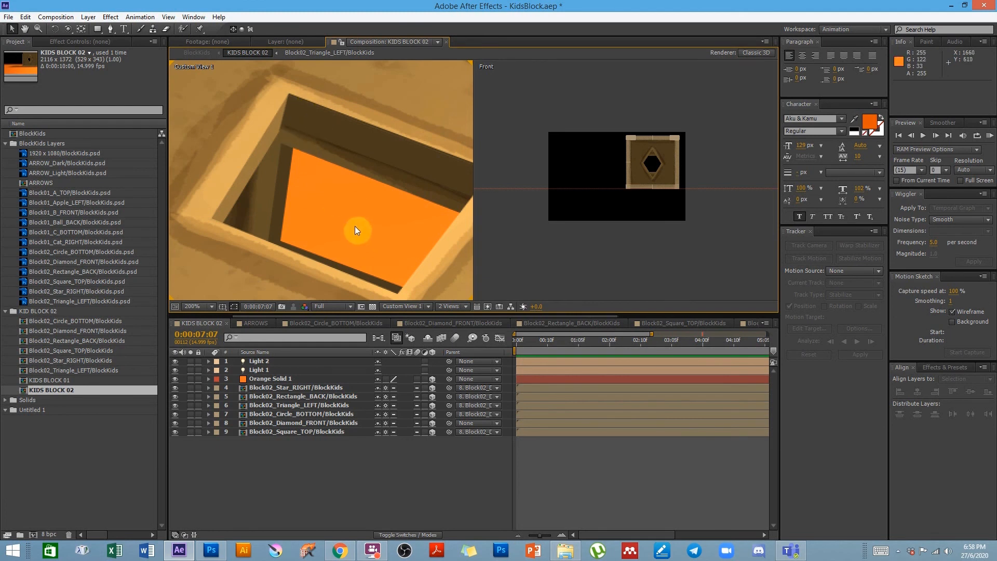
scroll(356, 228, down, 2)
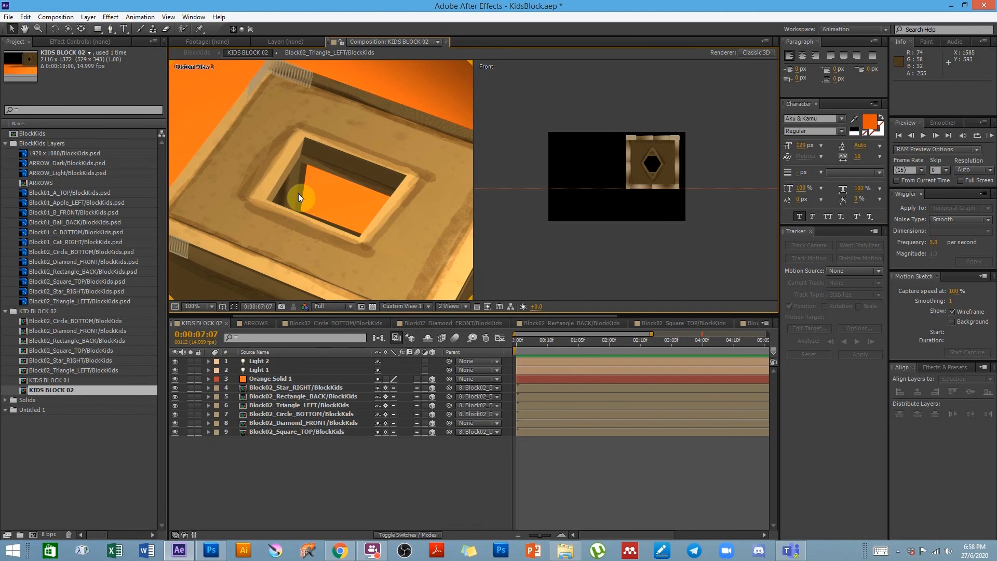
scroll(298, 194, down, 2)
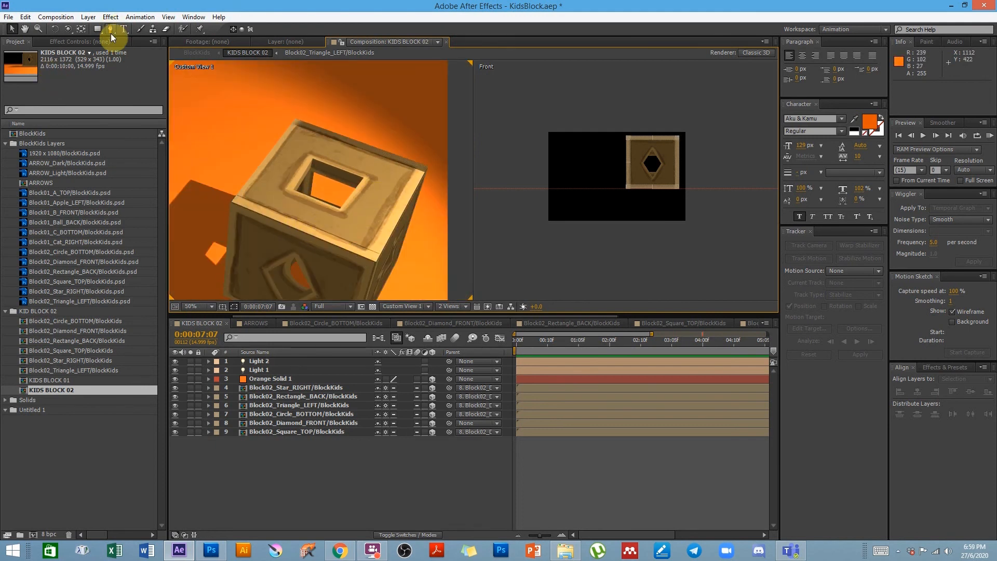
Examine the whole block with its cast shadow, and the diamond opening in the Front view
key(space)
drag(309, 250, 316, 149)
drag(365, 184, 412, 176)
drag(332, 202, 346, 229)
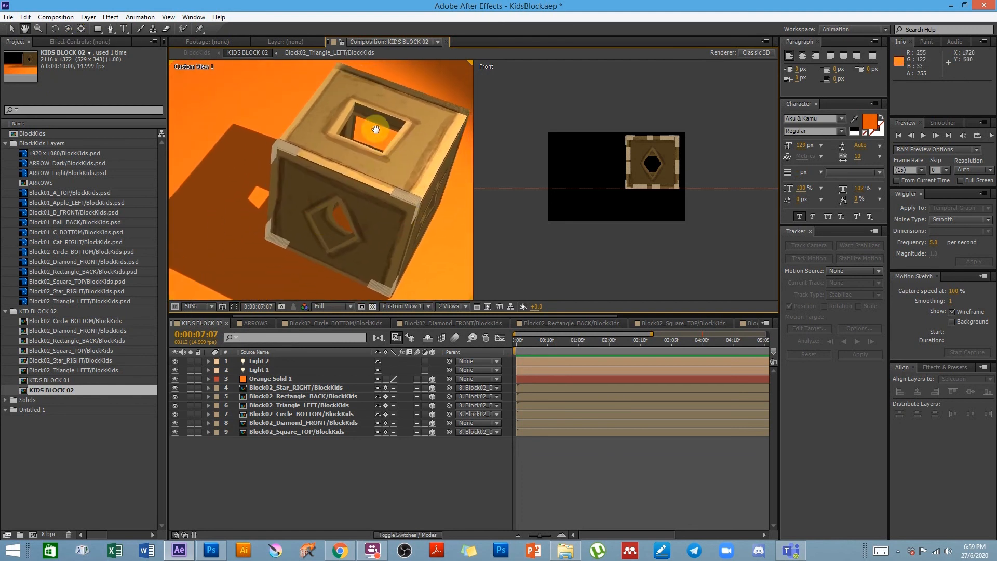
click(69, 29)
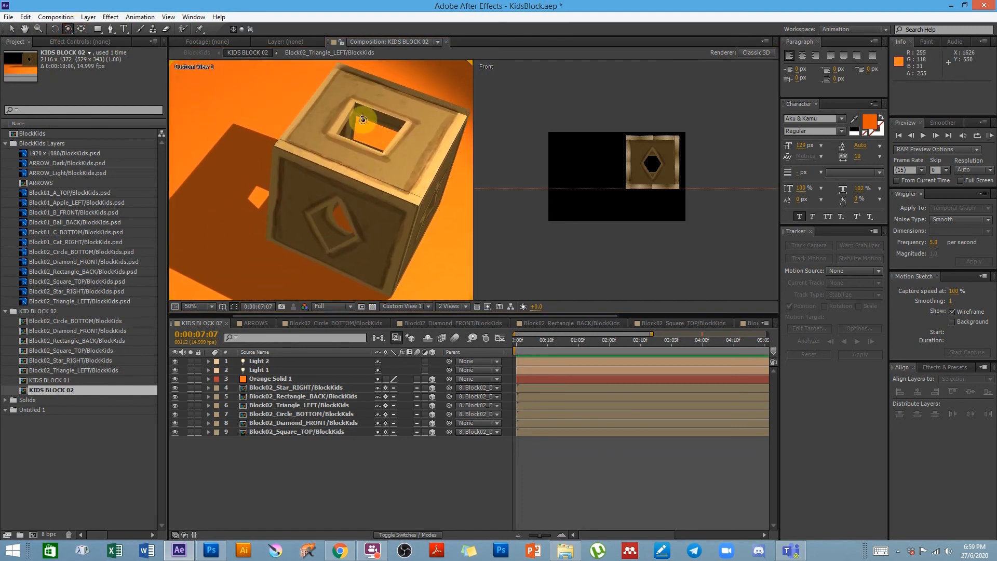
scroll(656, 178, up, 3)
drag(727, 128, 604, 200)
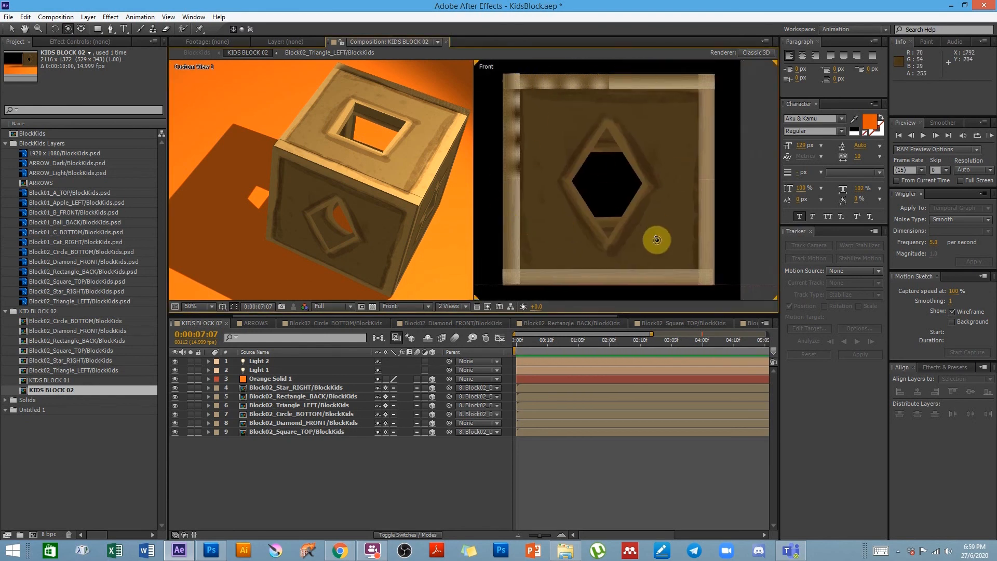
scroll(328, 179, down, 2)
key(space)
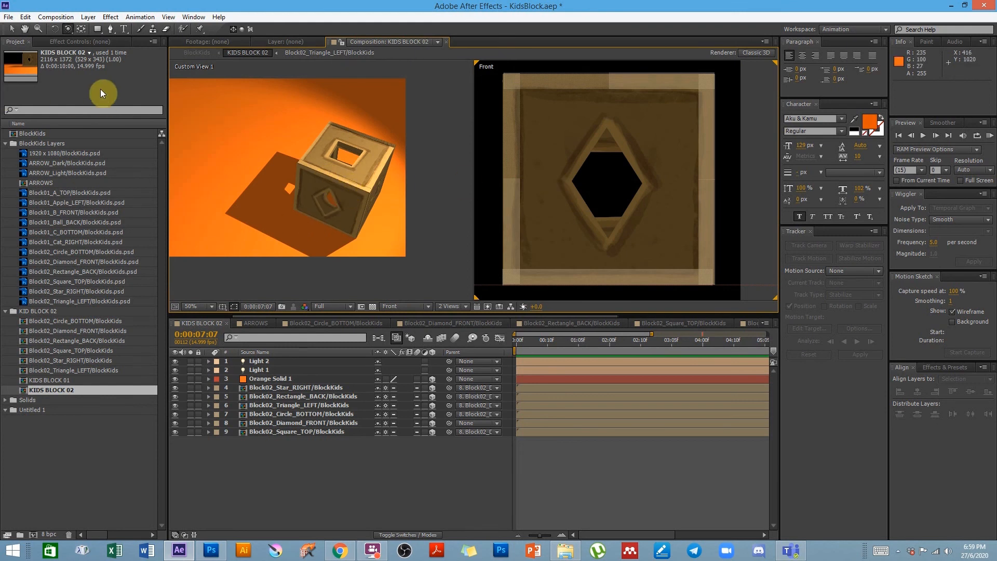
Open the recent project 3DGingerbreadHouse.aep without saving the changes to KidsBlock.aep
click(8, 18)
mouse_move(24, 53)
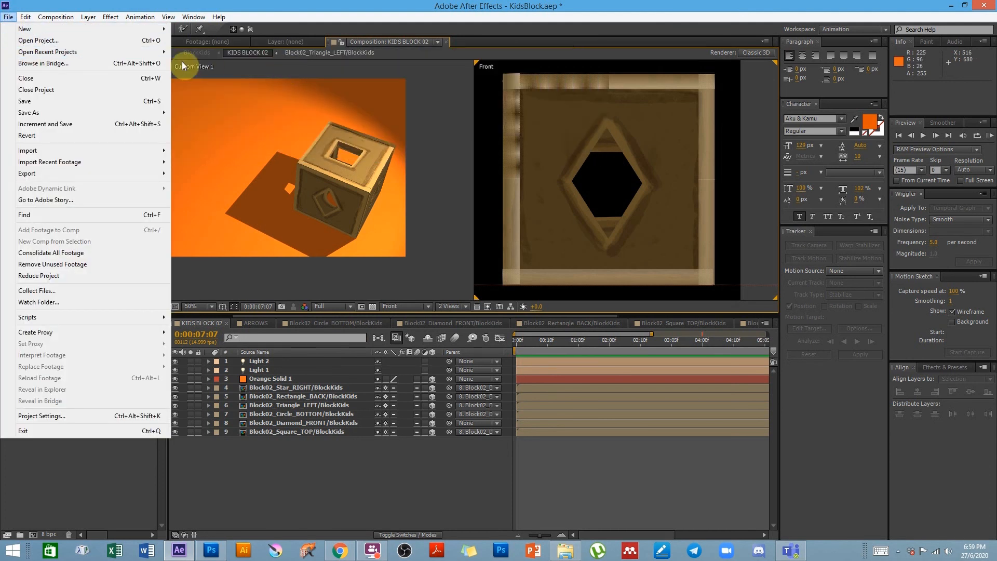
click(234, 62)
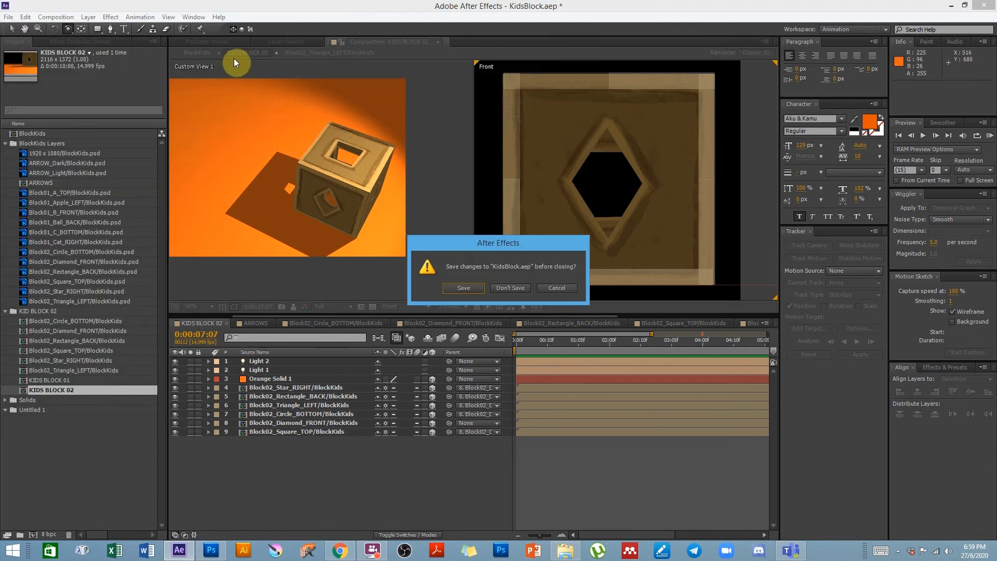
click(517, 290)
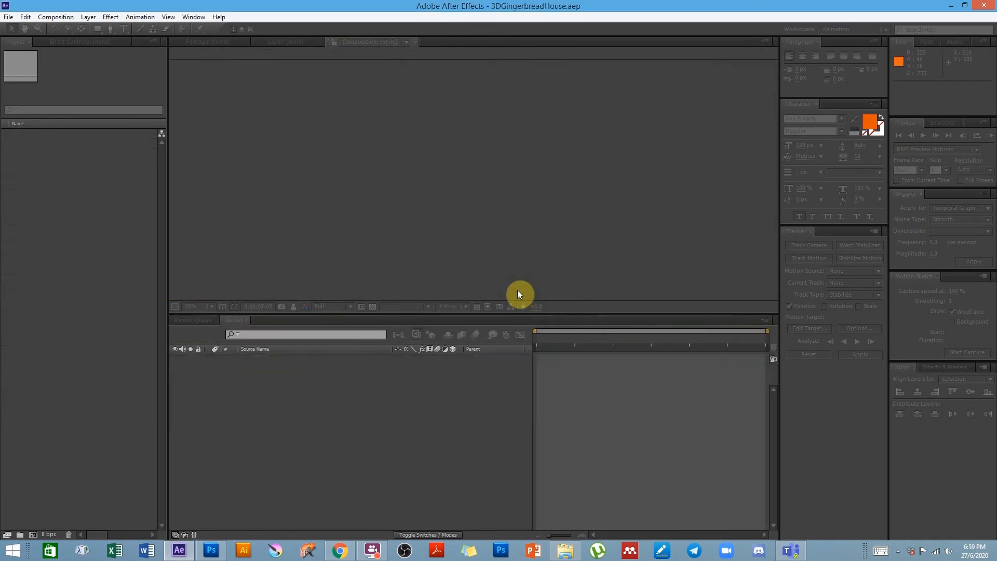
Scrub through the VERSION A composition between about 2 and 4 seconds to review the gingerbread house's rotation and change of look
drag(528, 346, 618, 345)
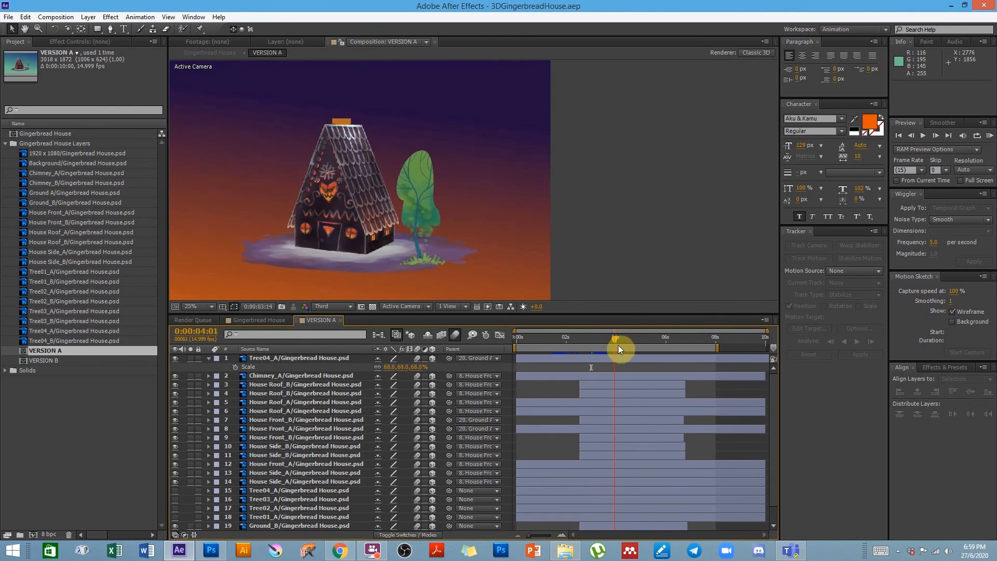
click(418, 179)
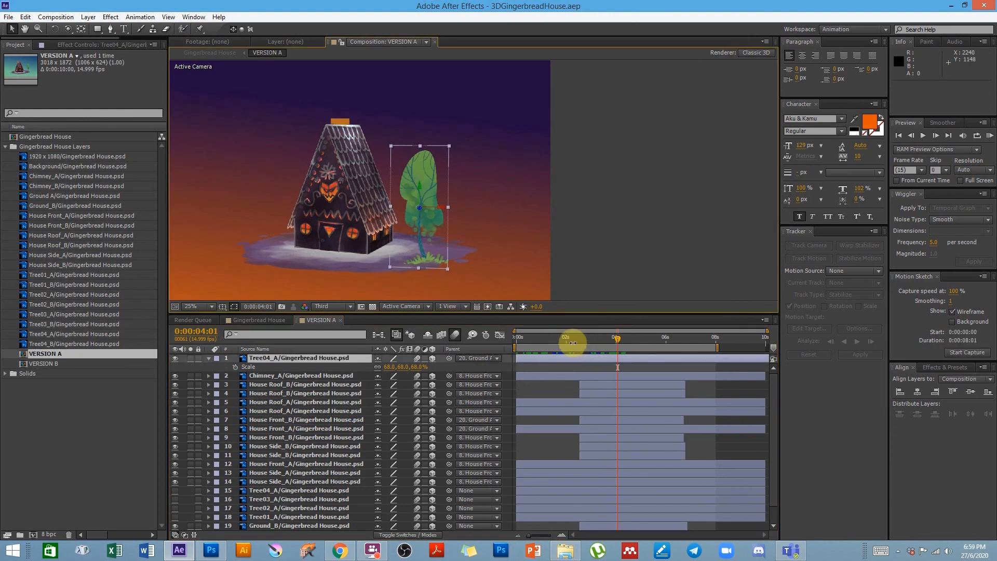
drag(617, 342, 590, 342)
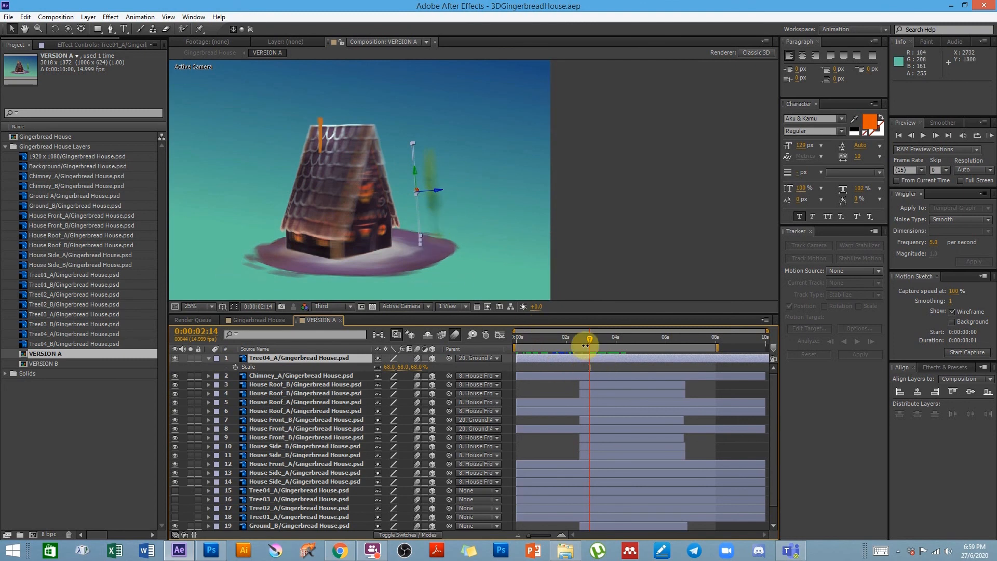
drag(589, 344, 581, 343)
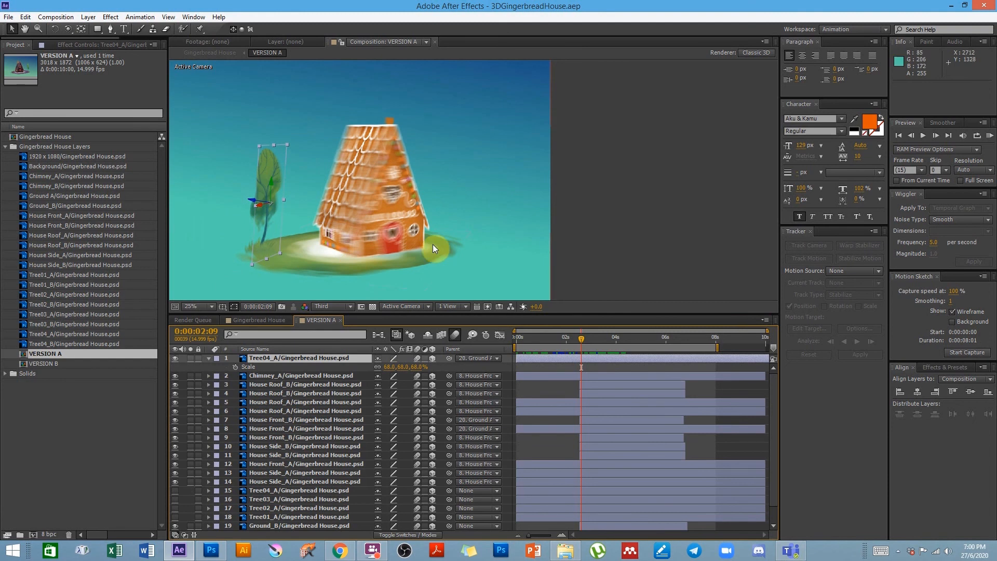
drag(556, 339, 615, 338)
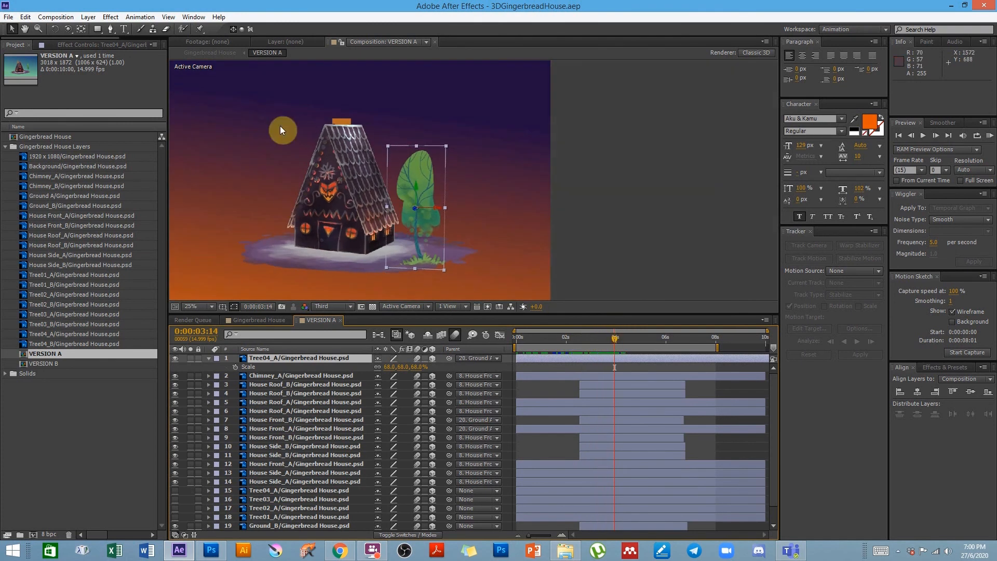